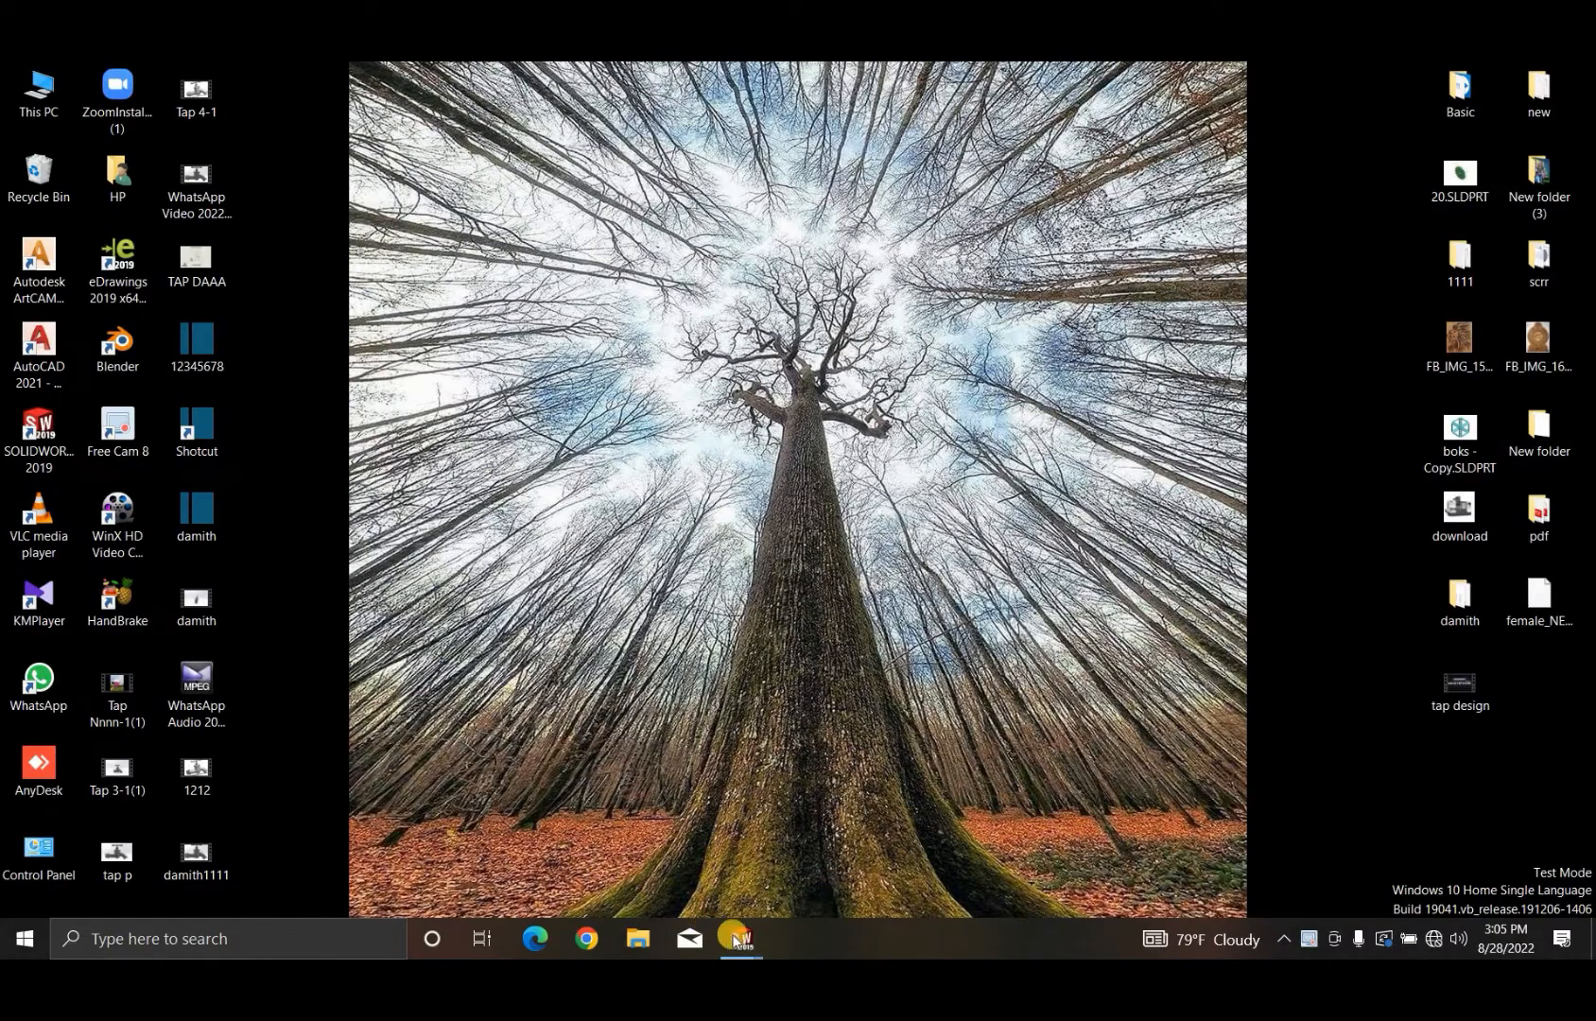
- Switch to the SOLIDWORKS Part6 window and sketch a center rectangle about 52 by 90 mm on the Front Plane, centred on the origin
mouse_move(733, 938)
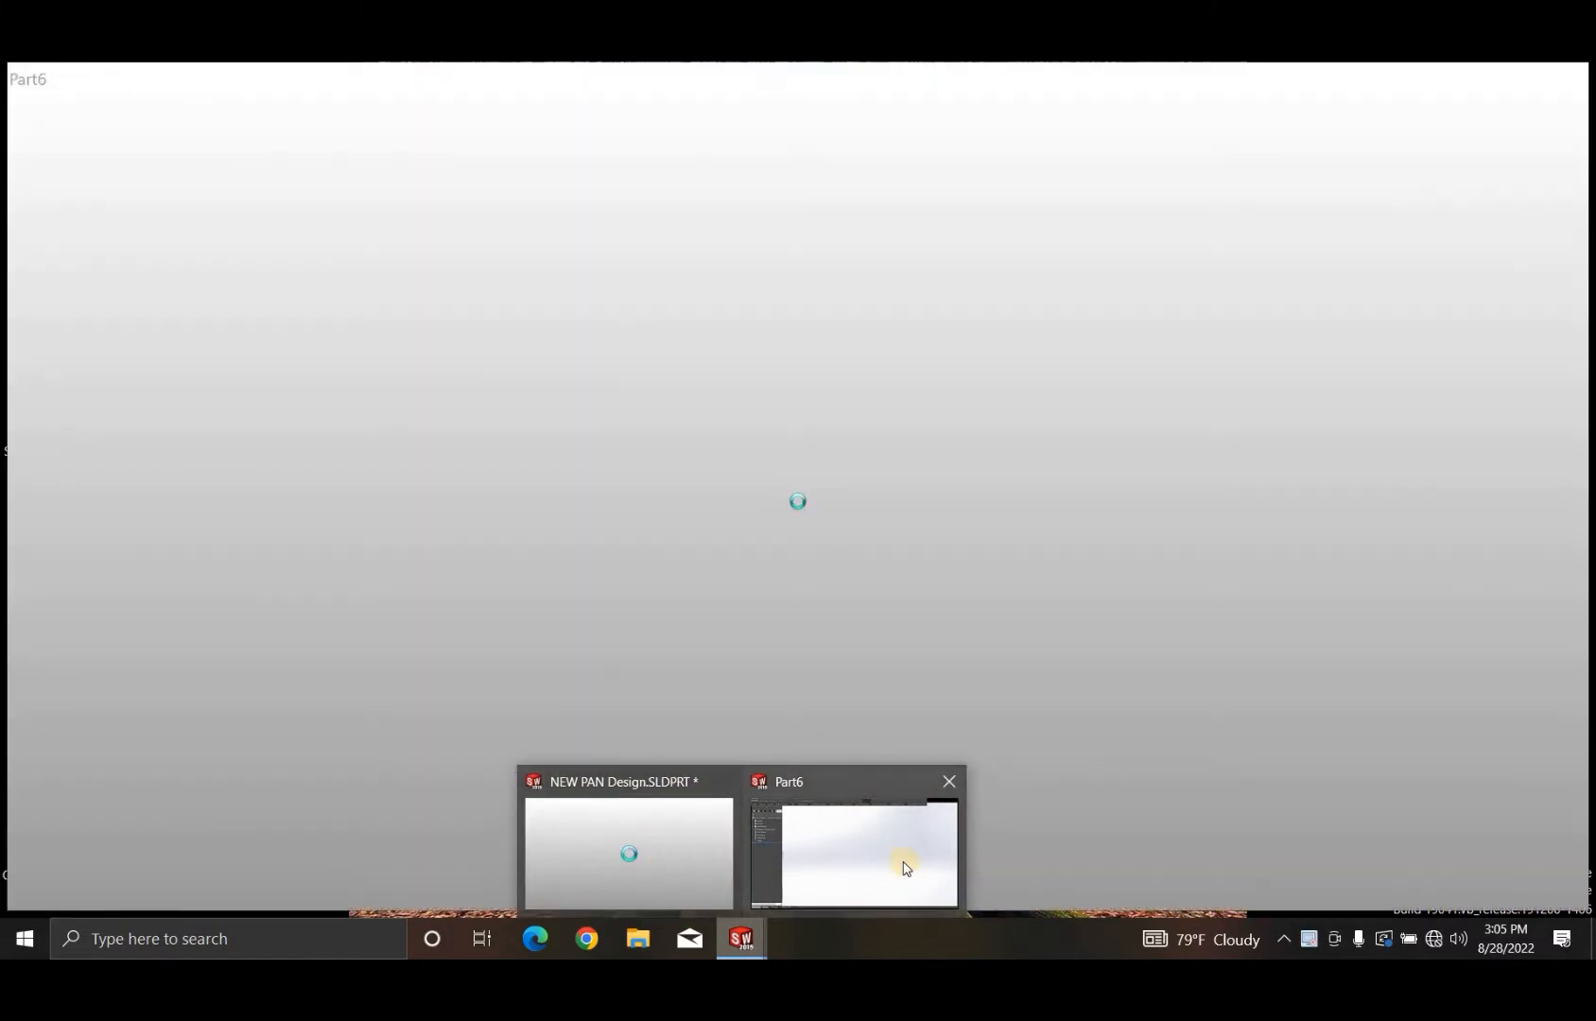
click(905, 868)
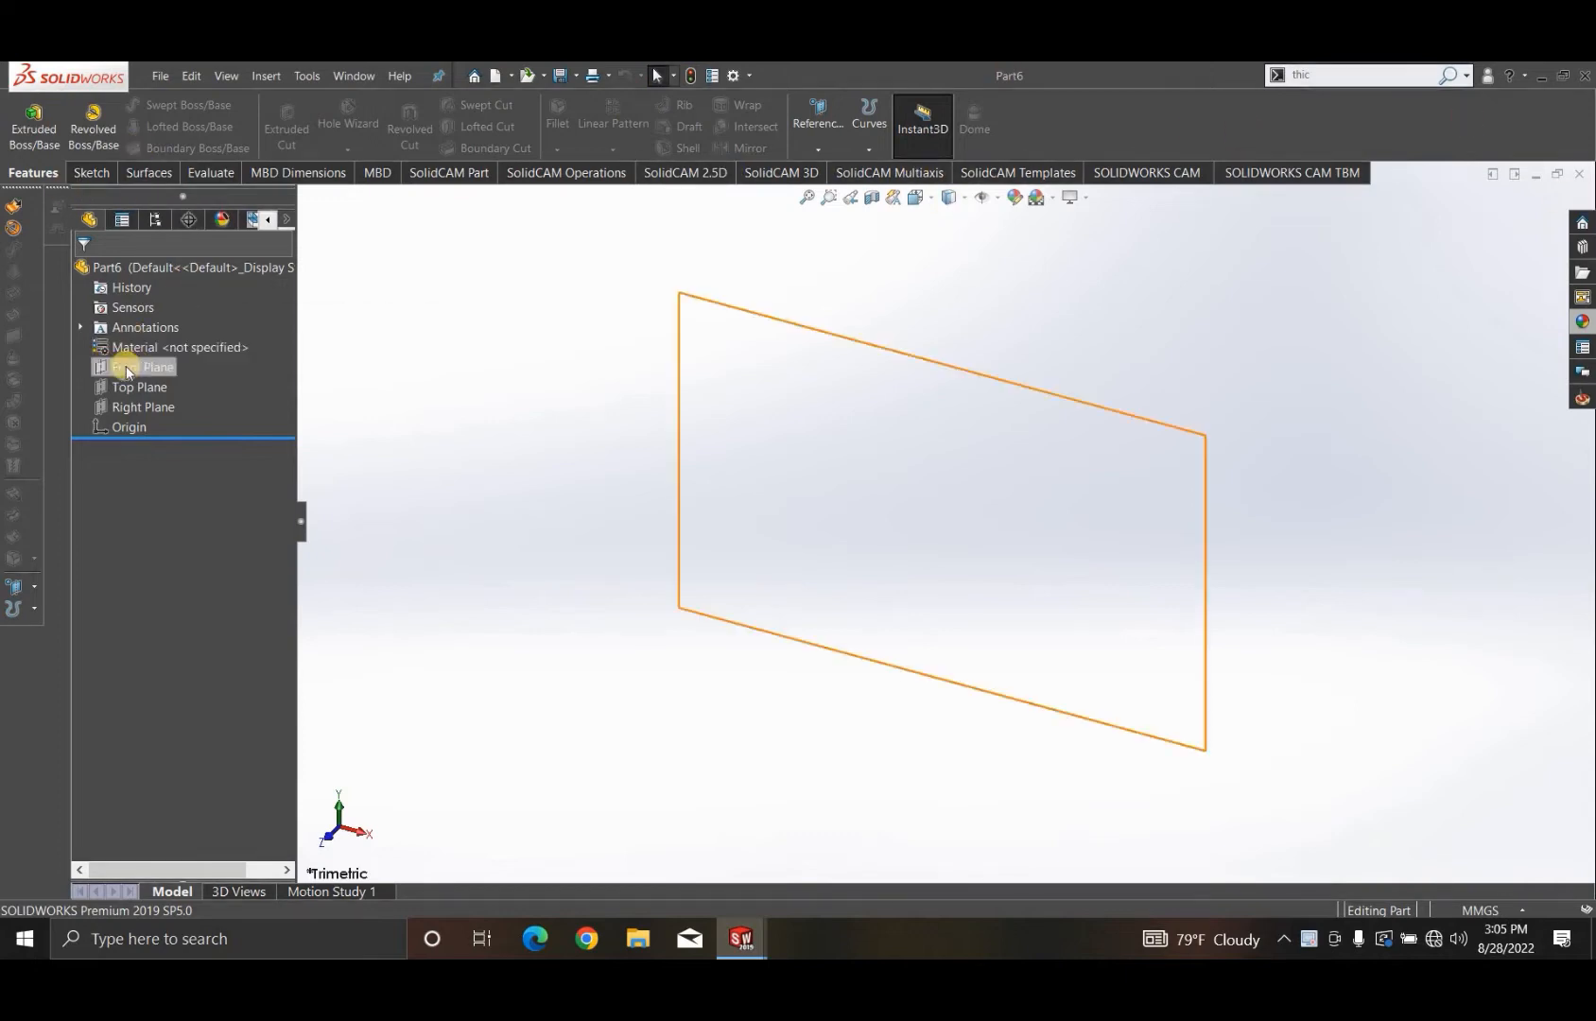
click(149, 364)
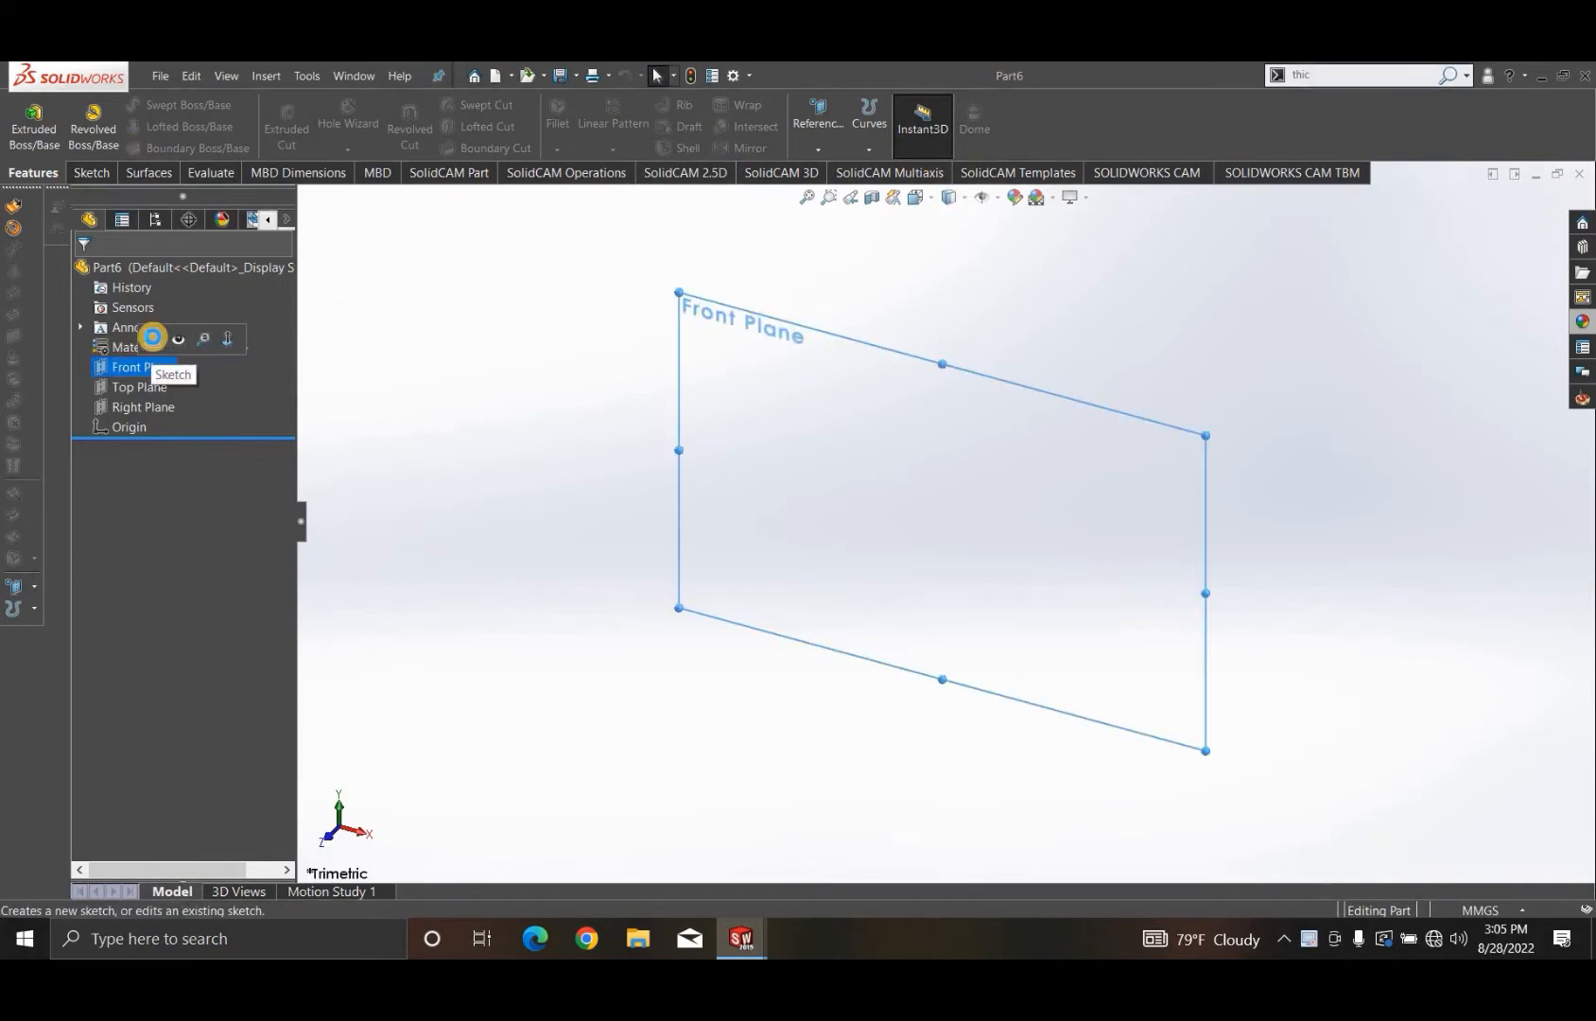
click(152, 336)
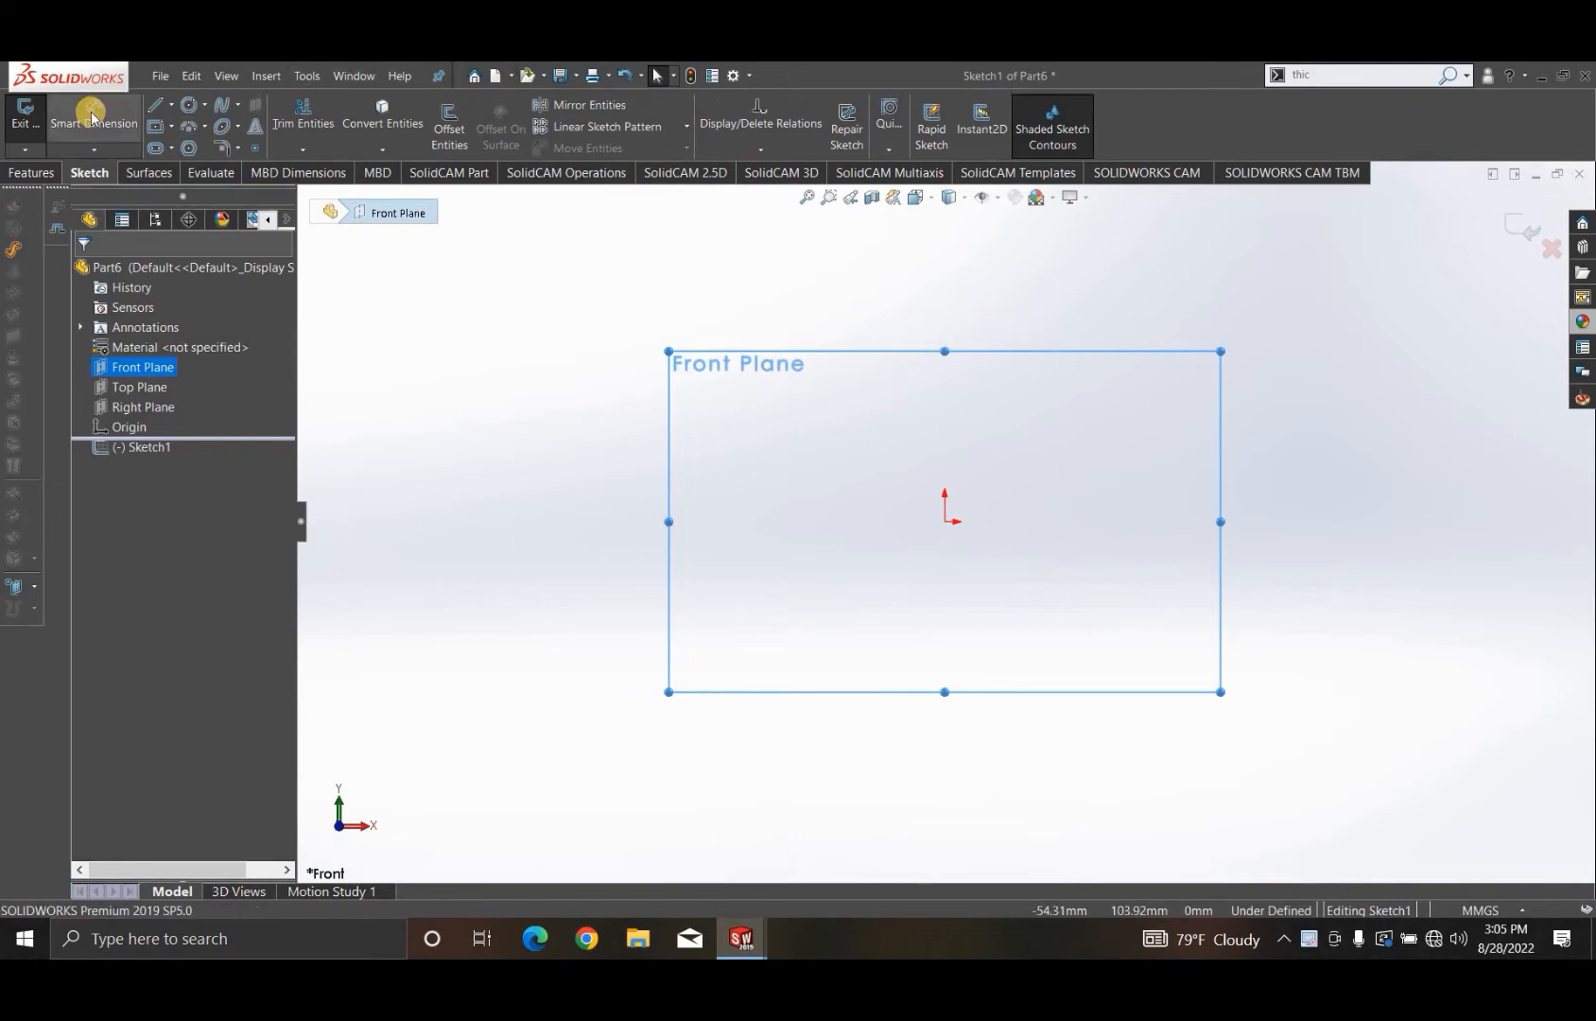
click(172, 126)
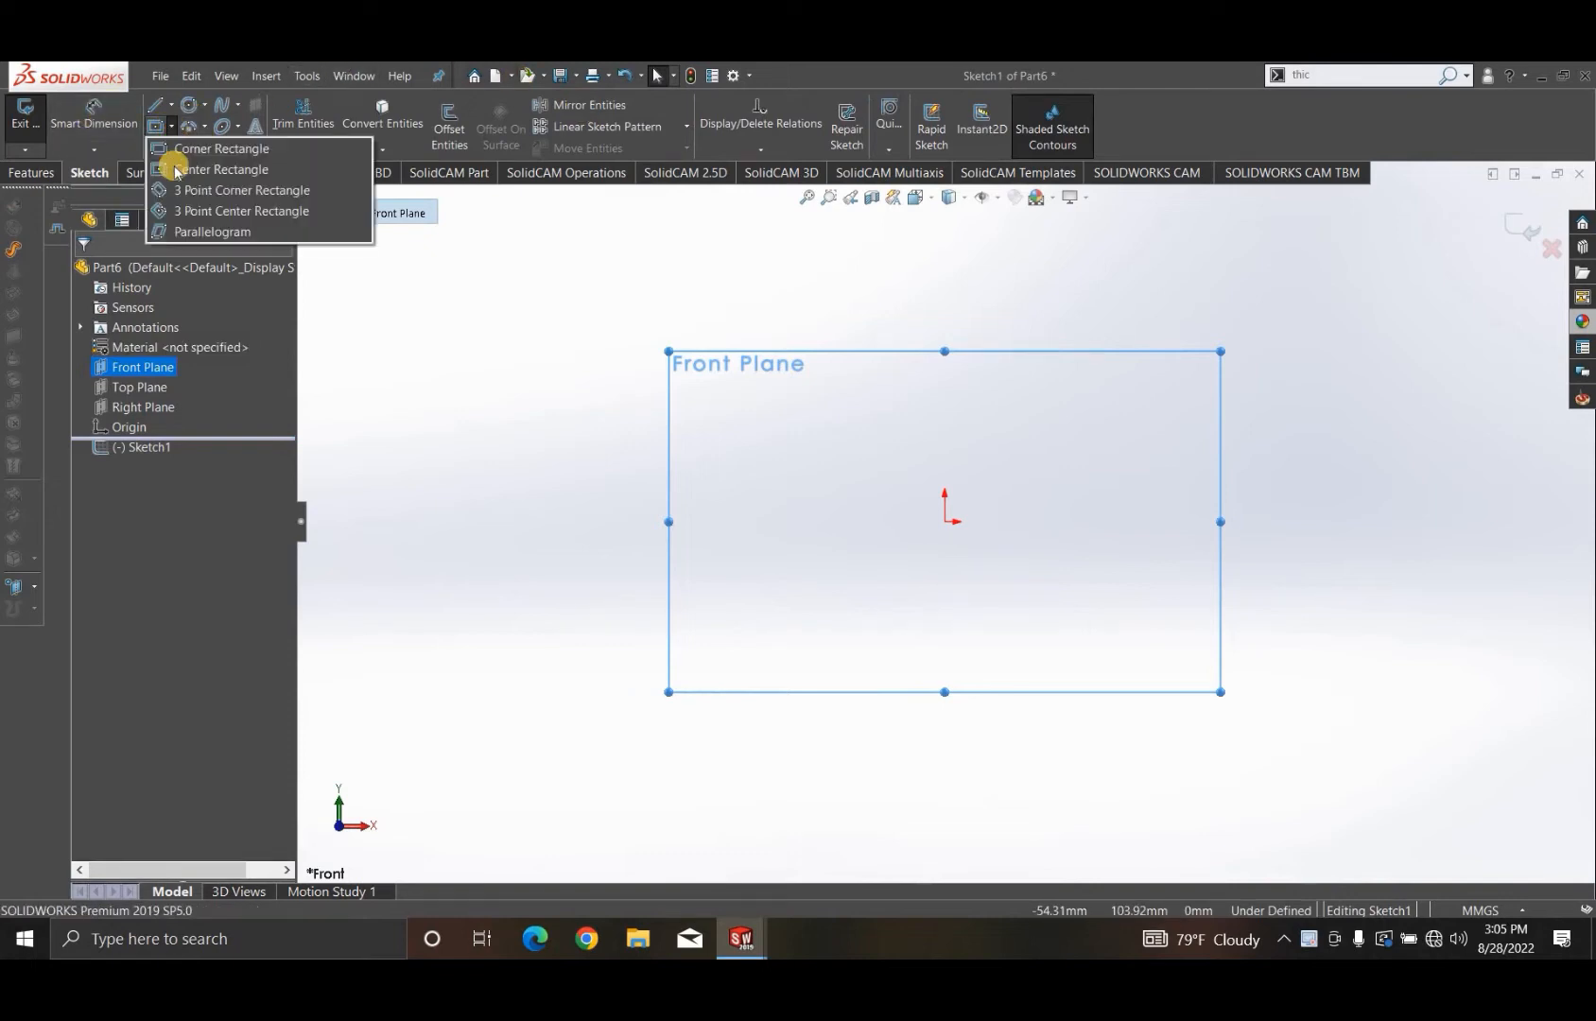
click(168, 165)
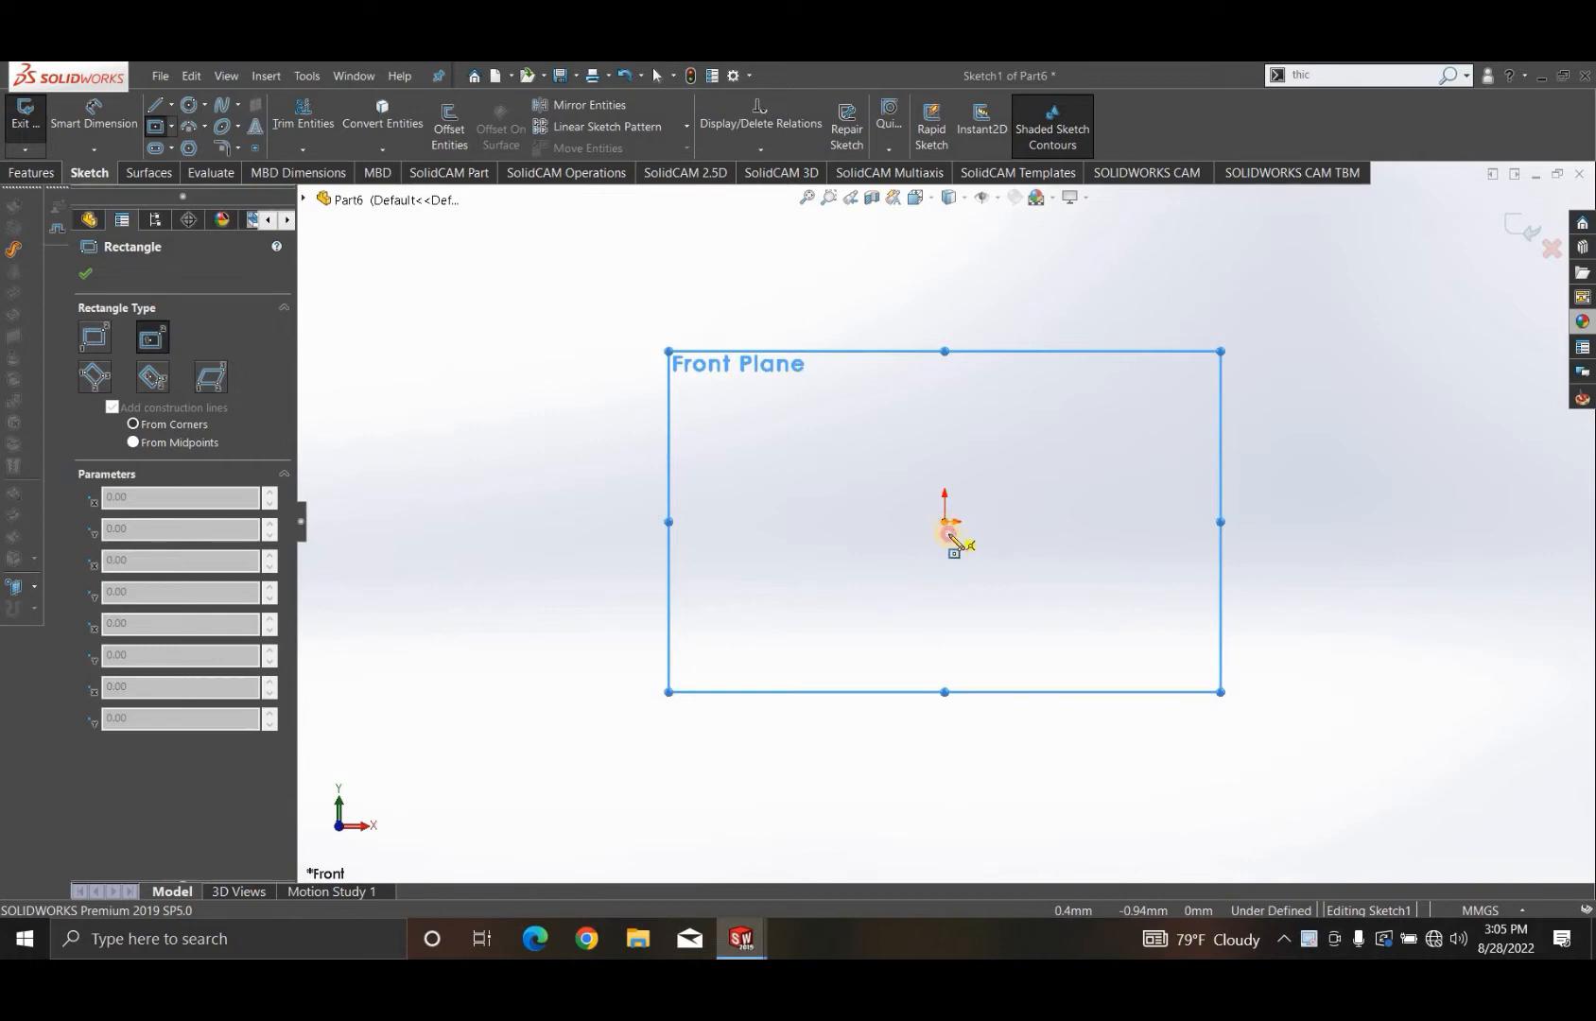
click(945, 521)
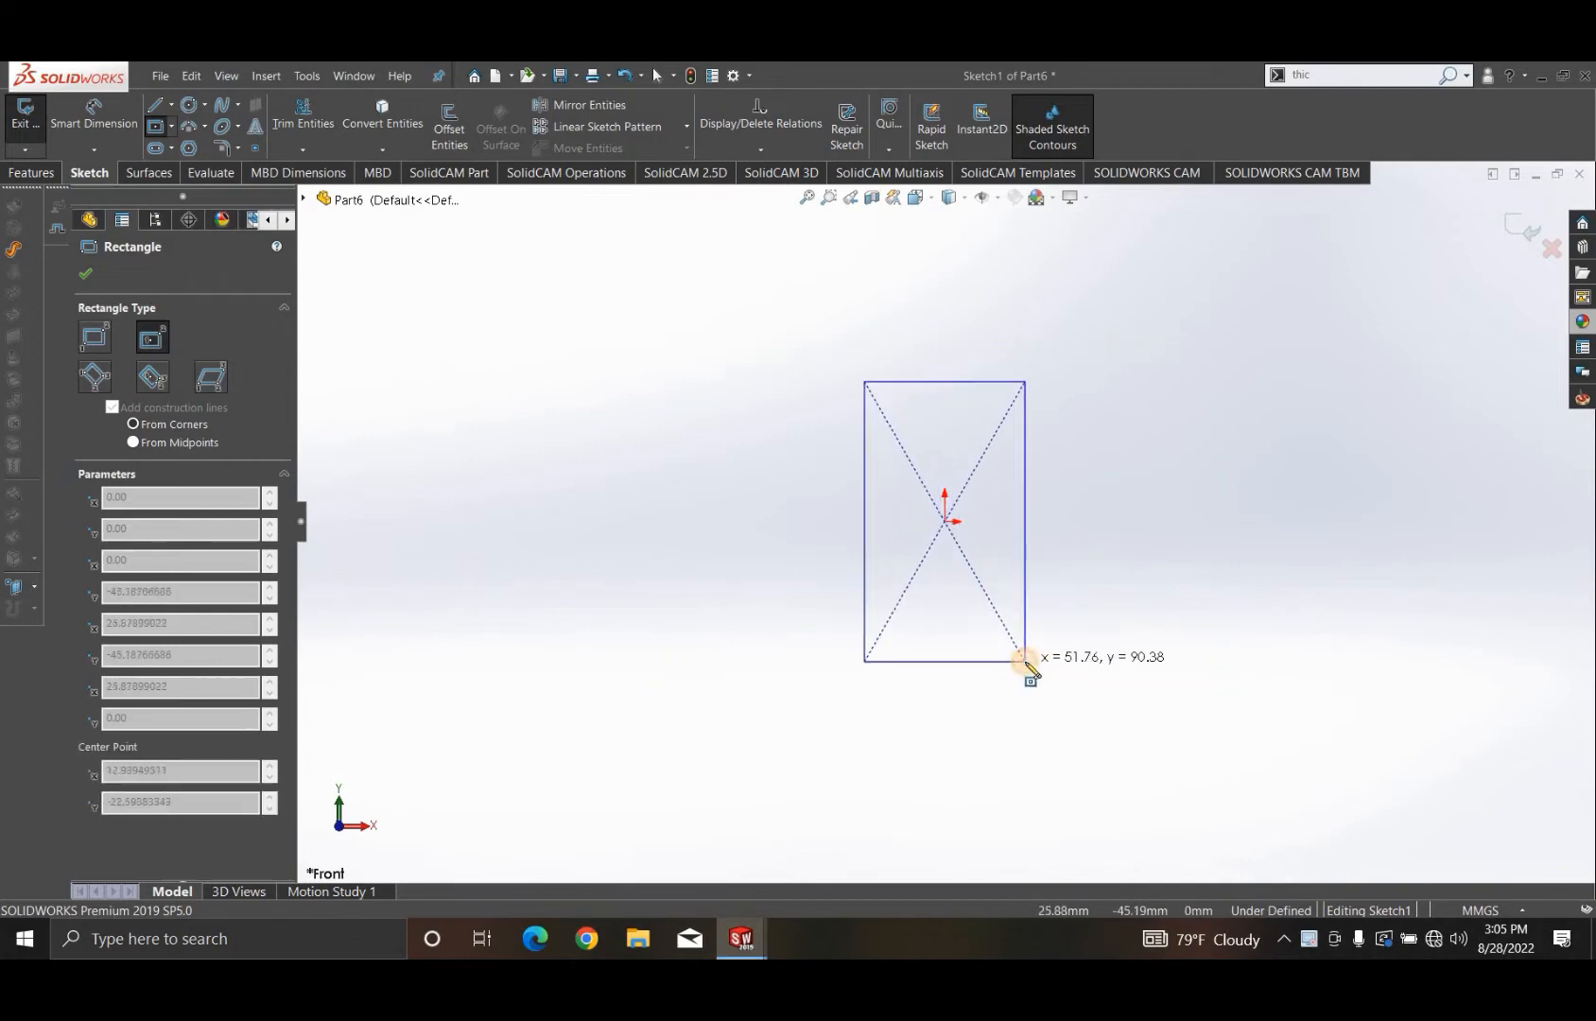
click(1027, 663)
- Dimension the rectangle to 50 mm wide and 80 mm high
click(111, 111)
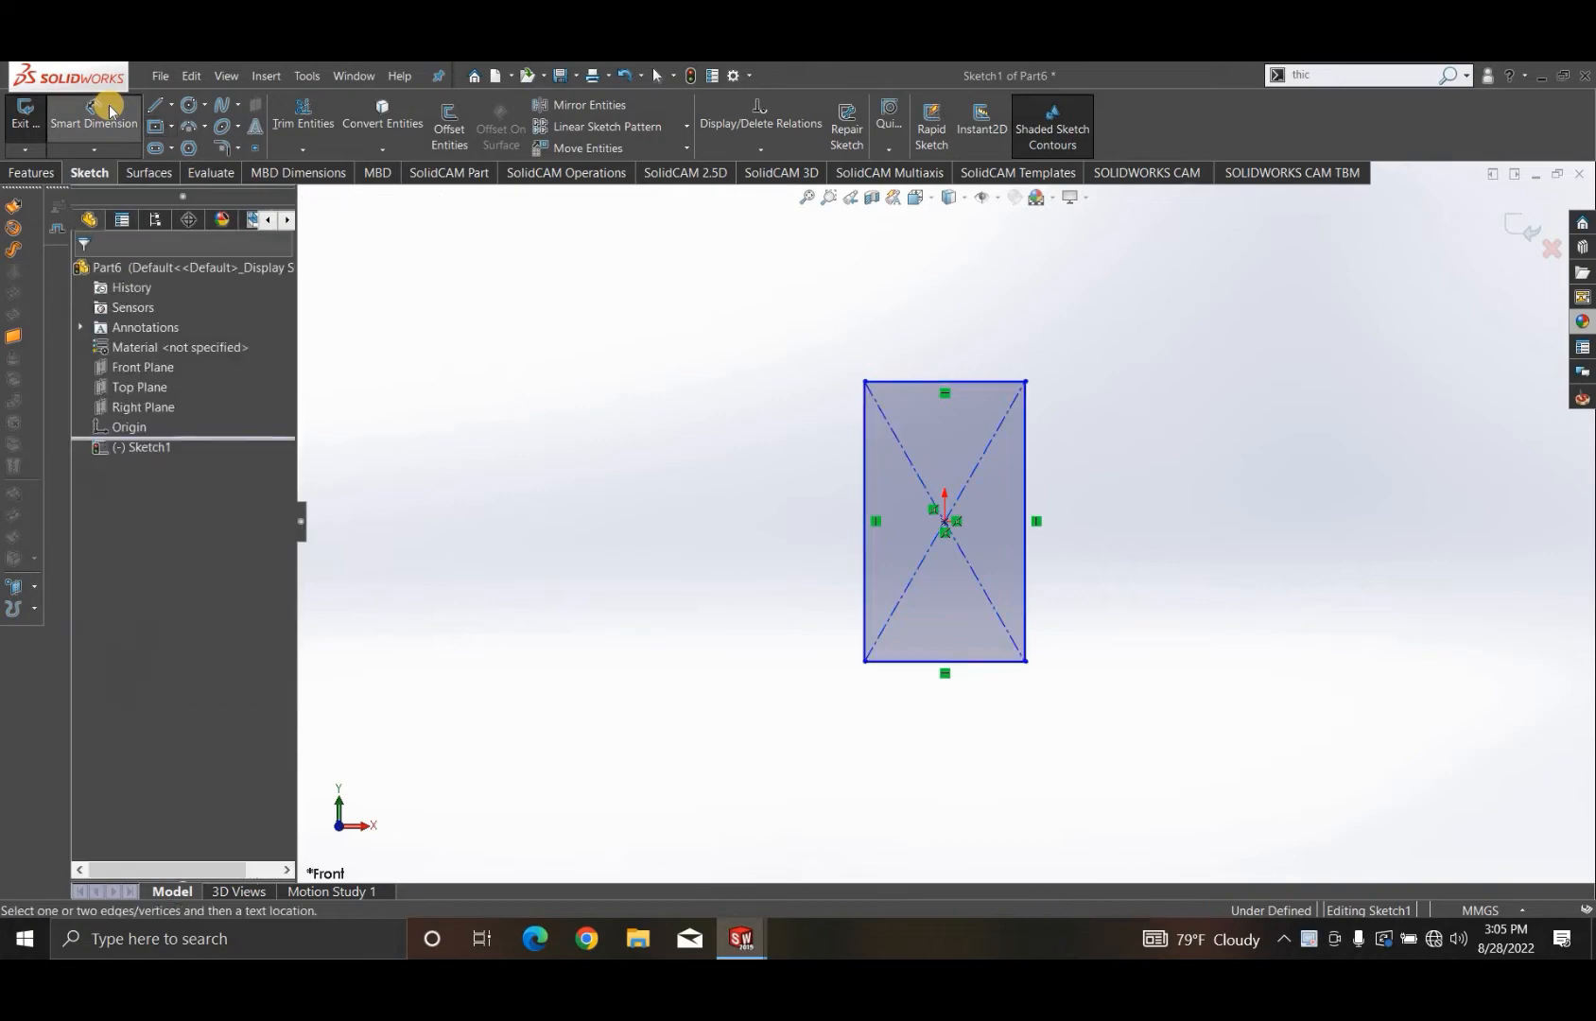
click(926, 661)
click(922, 730)
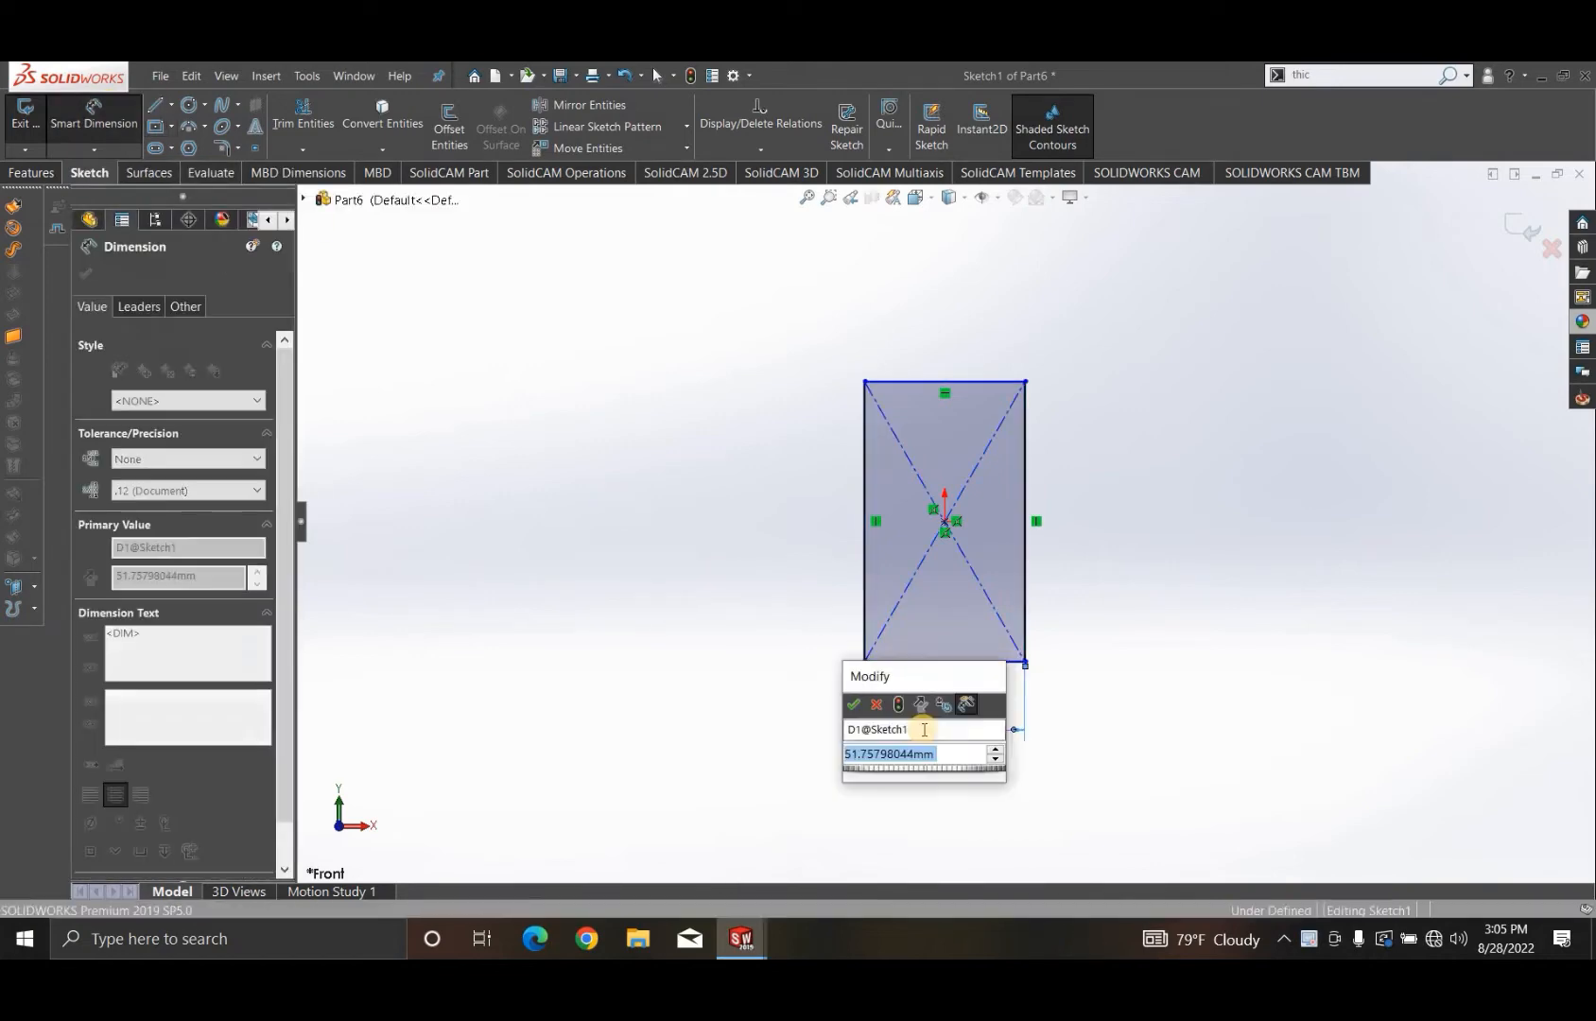
text(50)
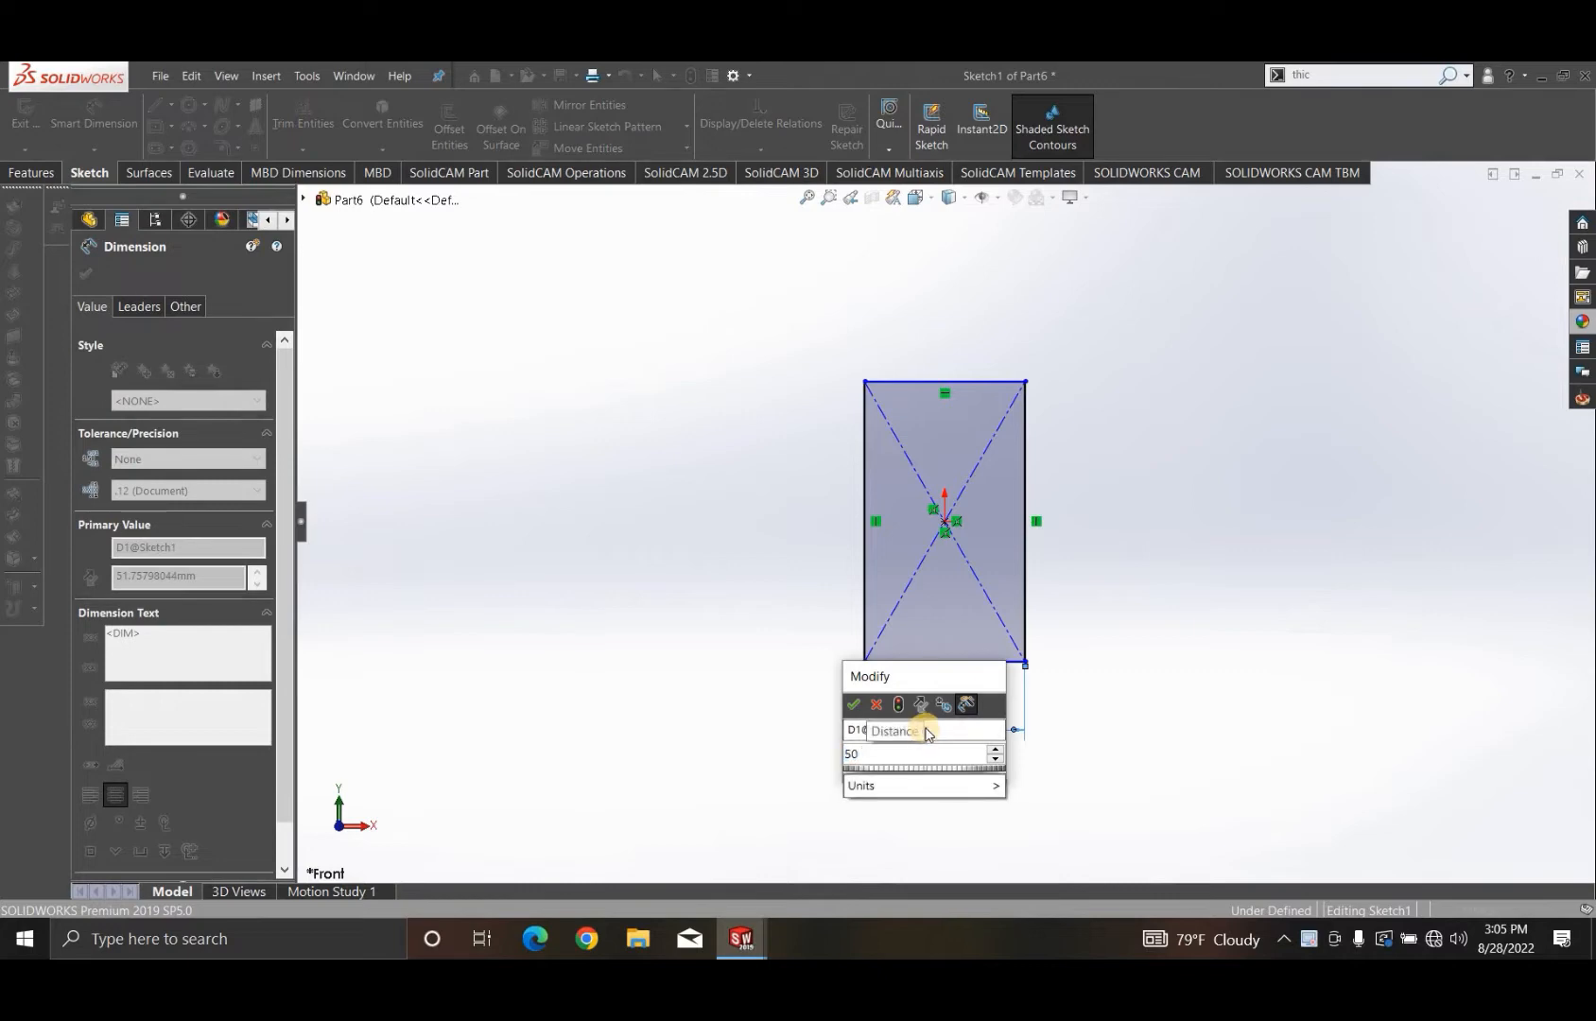
key(Return)
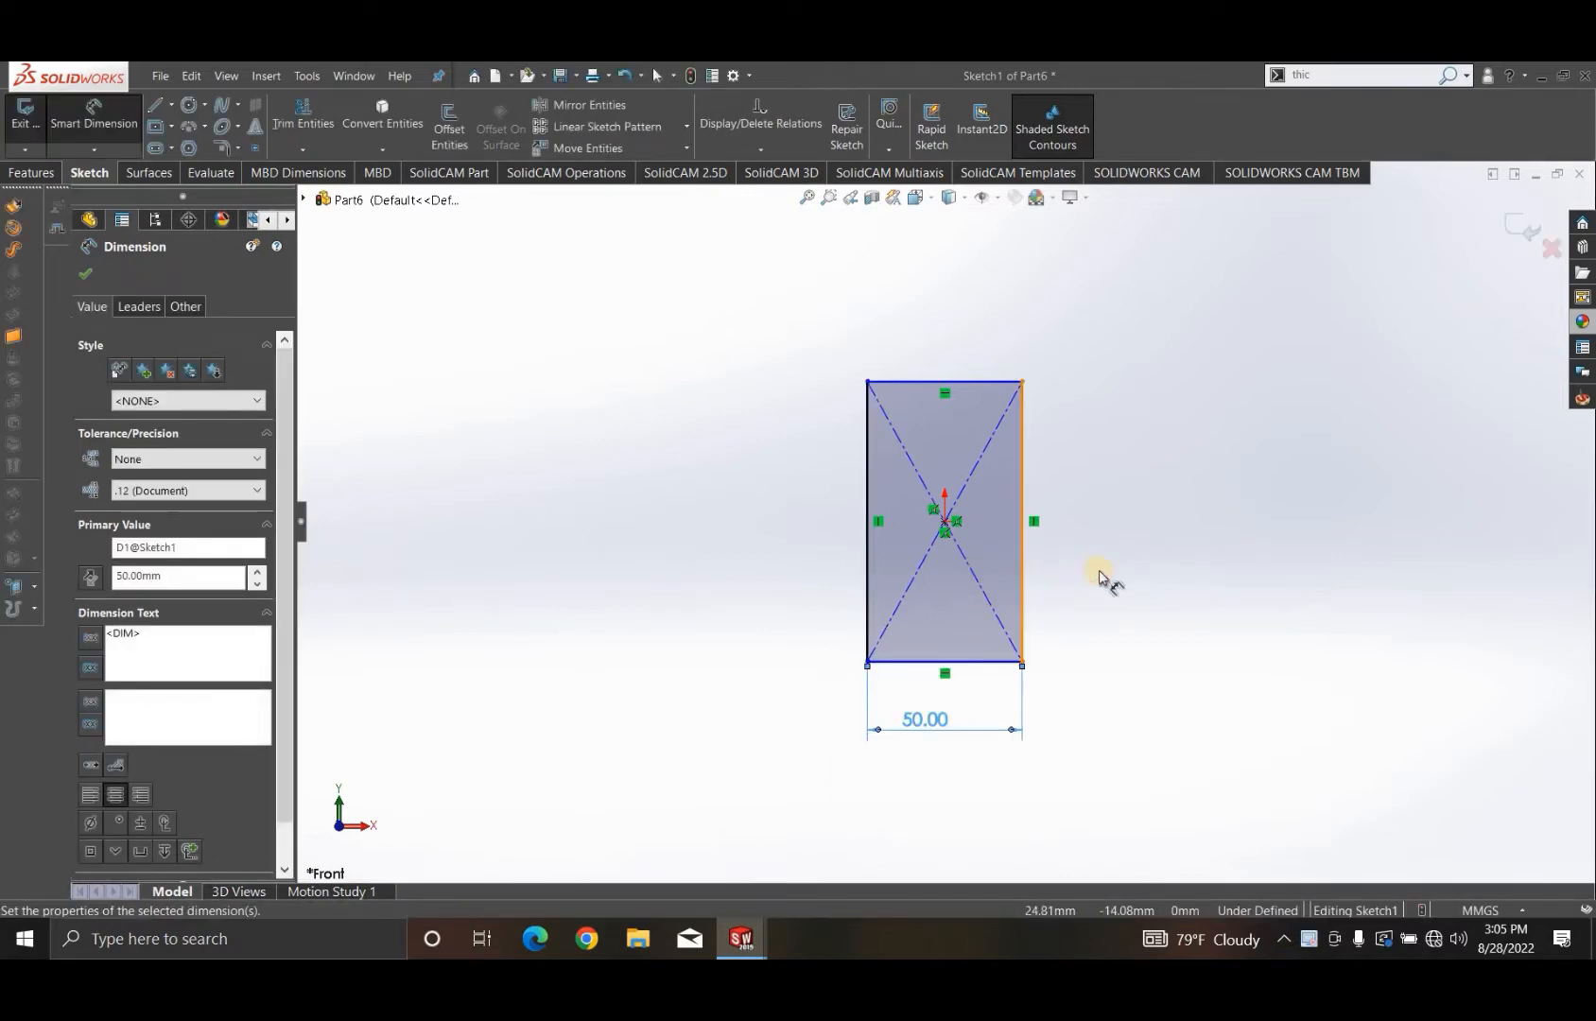
click(1022, 572)
click(1118, 518)
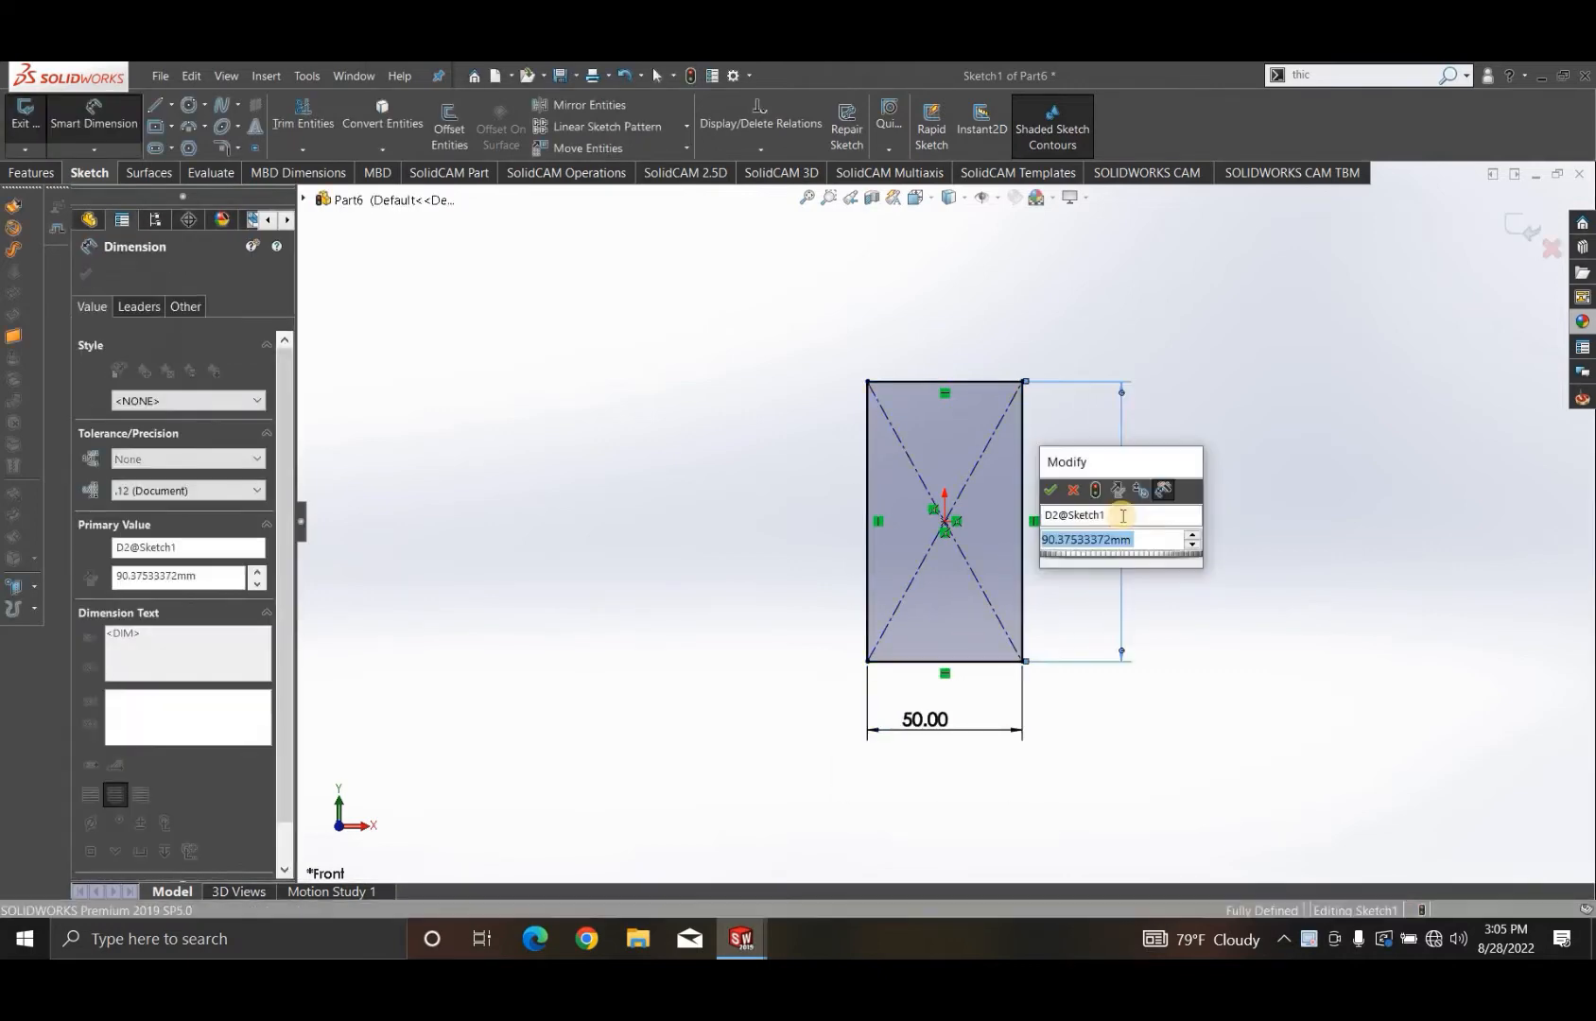
text(8)
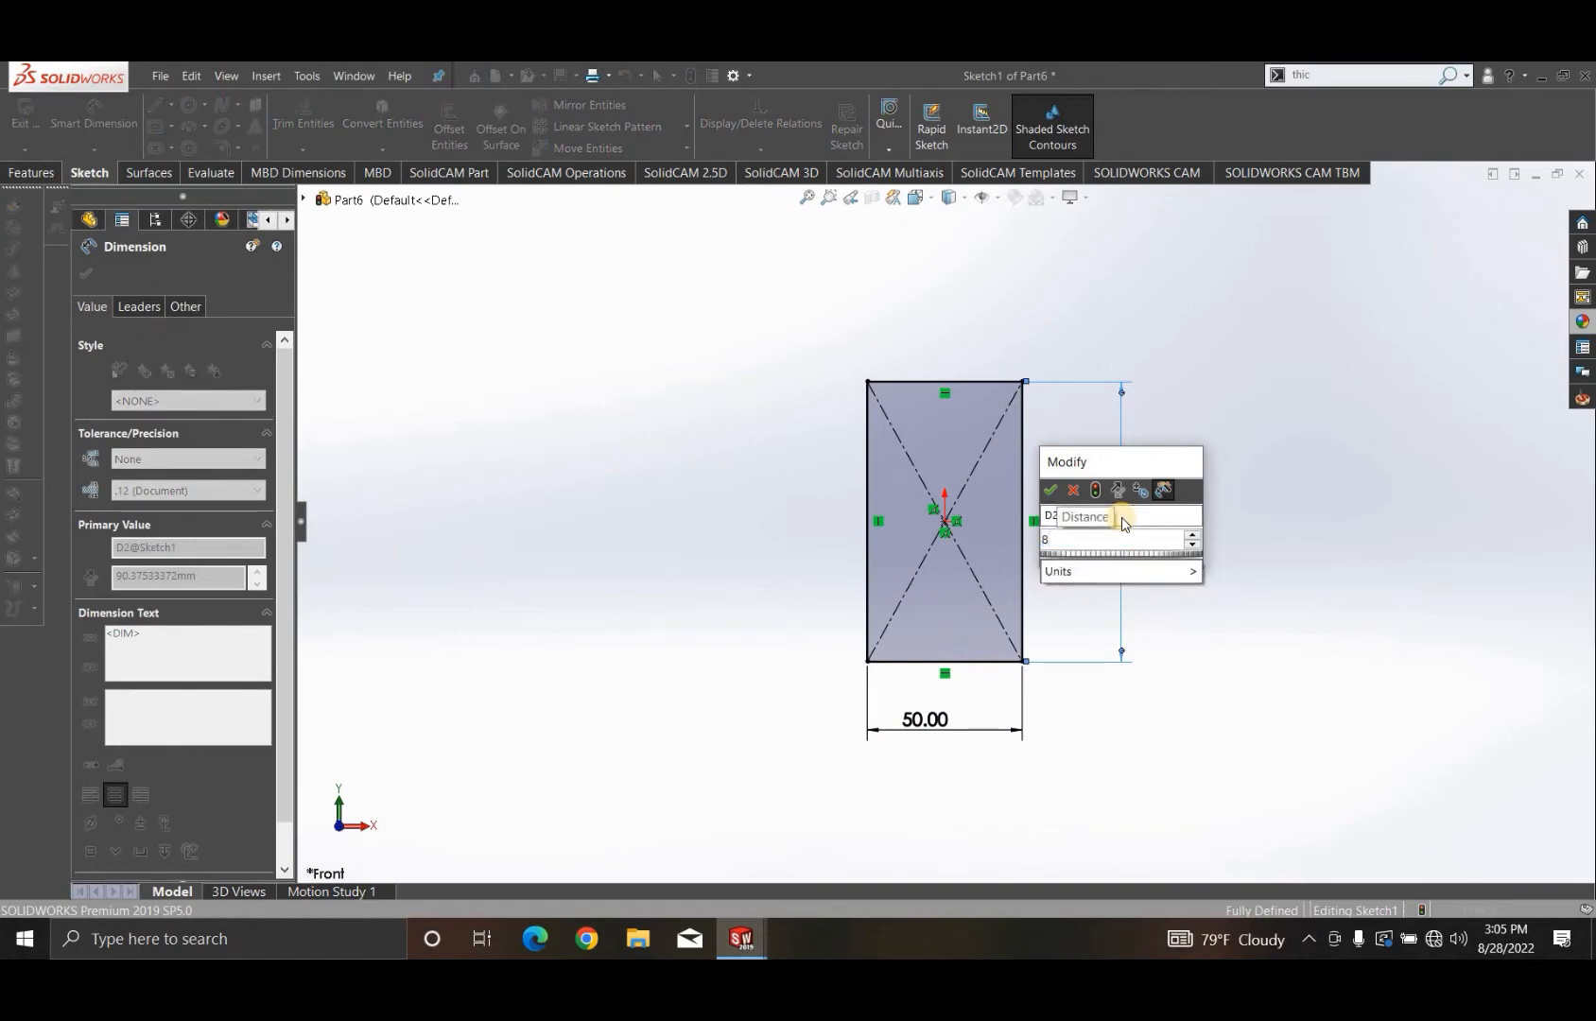
text(0)
key(Return)
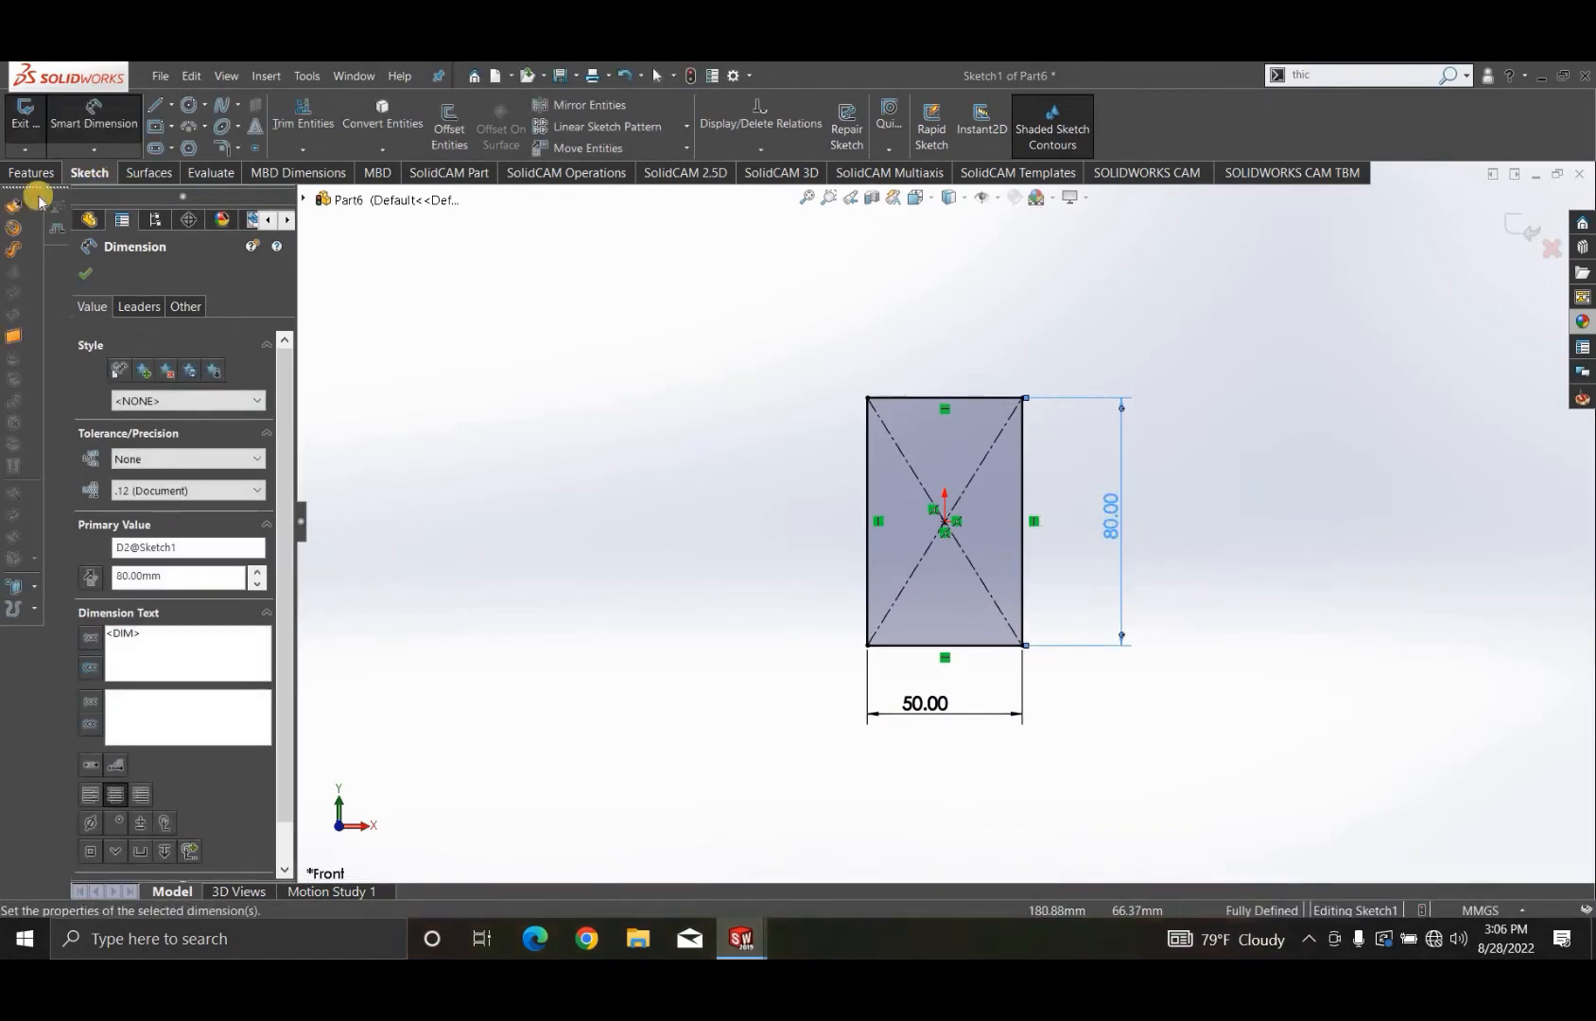
- Revolve the rectangle 360 degrees about its left vertical edge into a solid cylinder
click(49, 173)
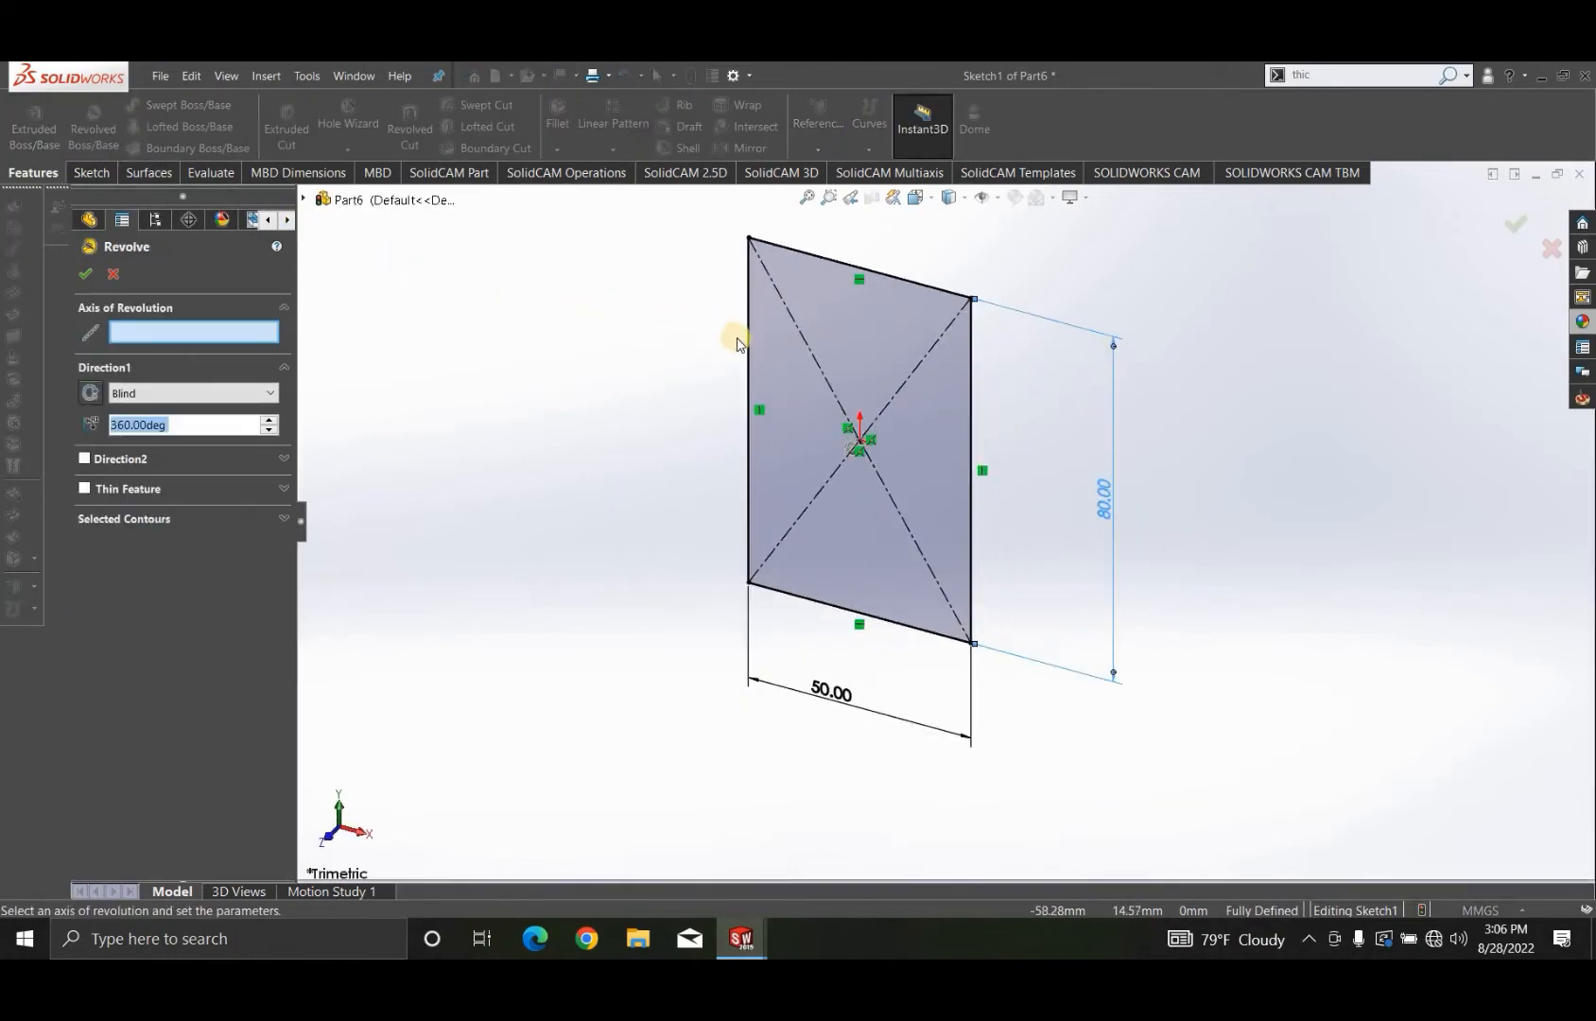
click(751, 346)
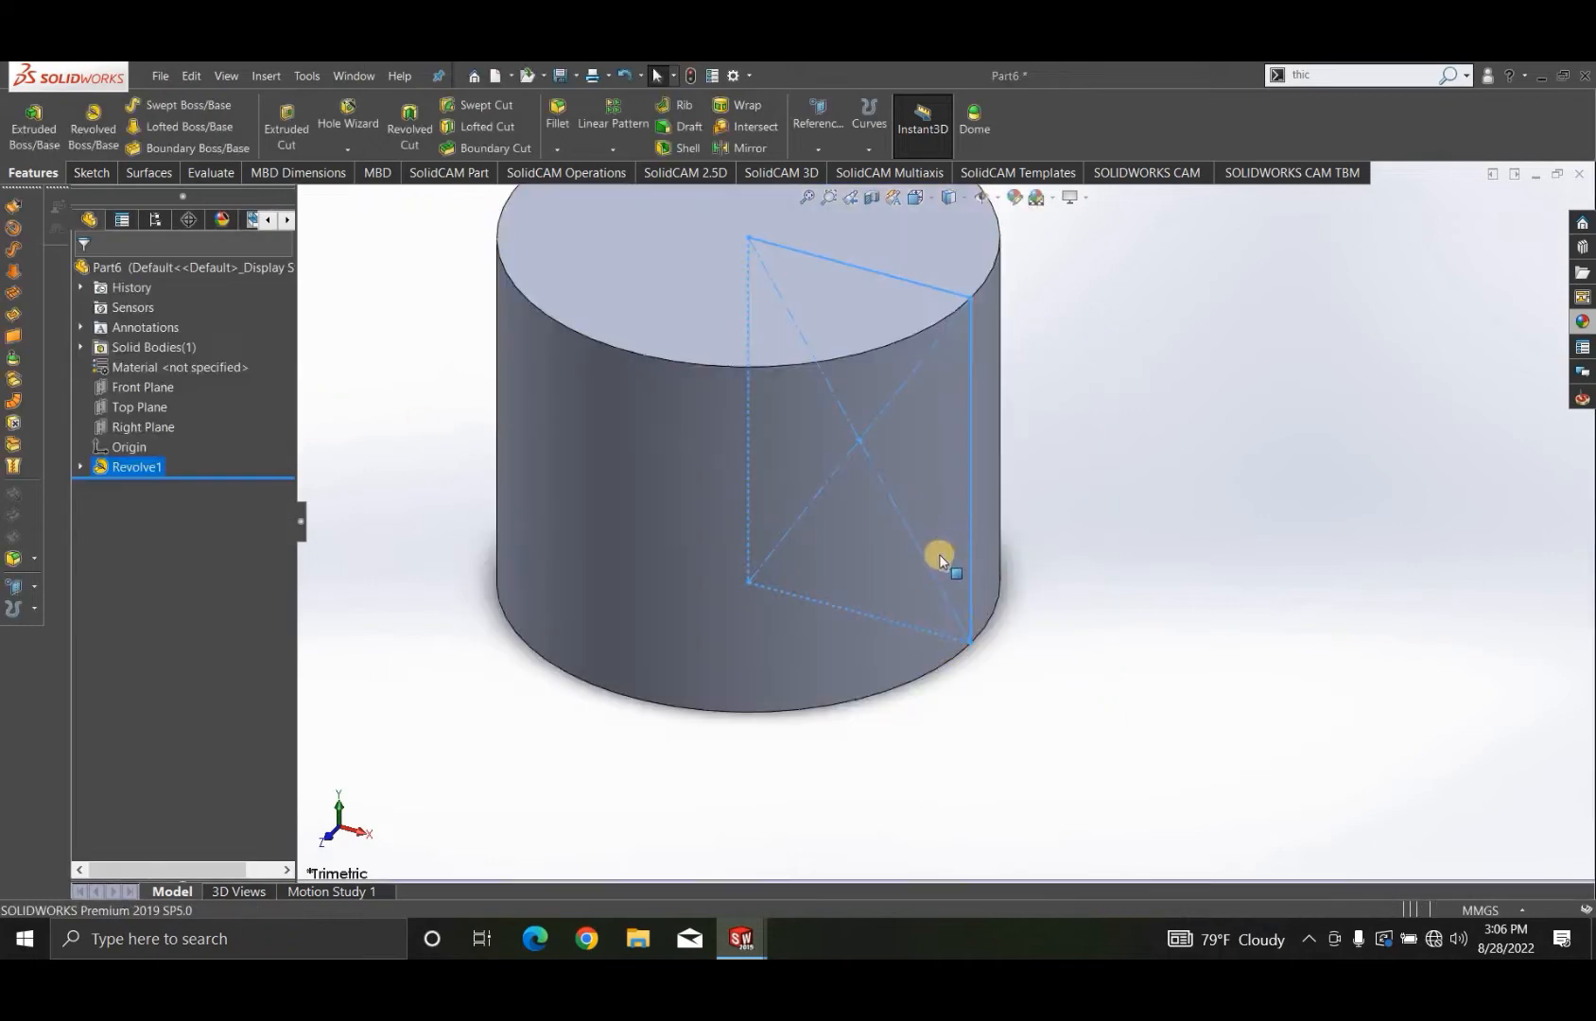
scroll(945, 539, up, 3)
middle_drag(730, 516, 871, 275)
key(ctrl+1)
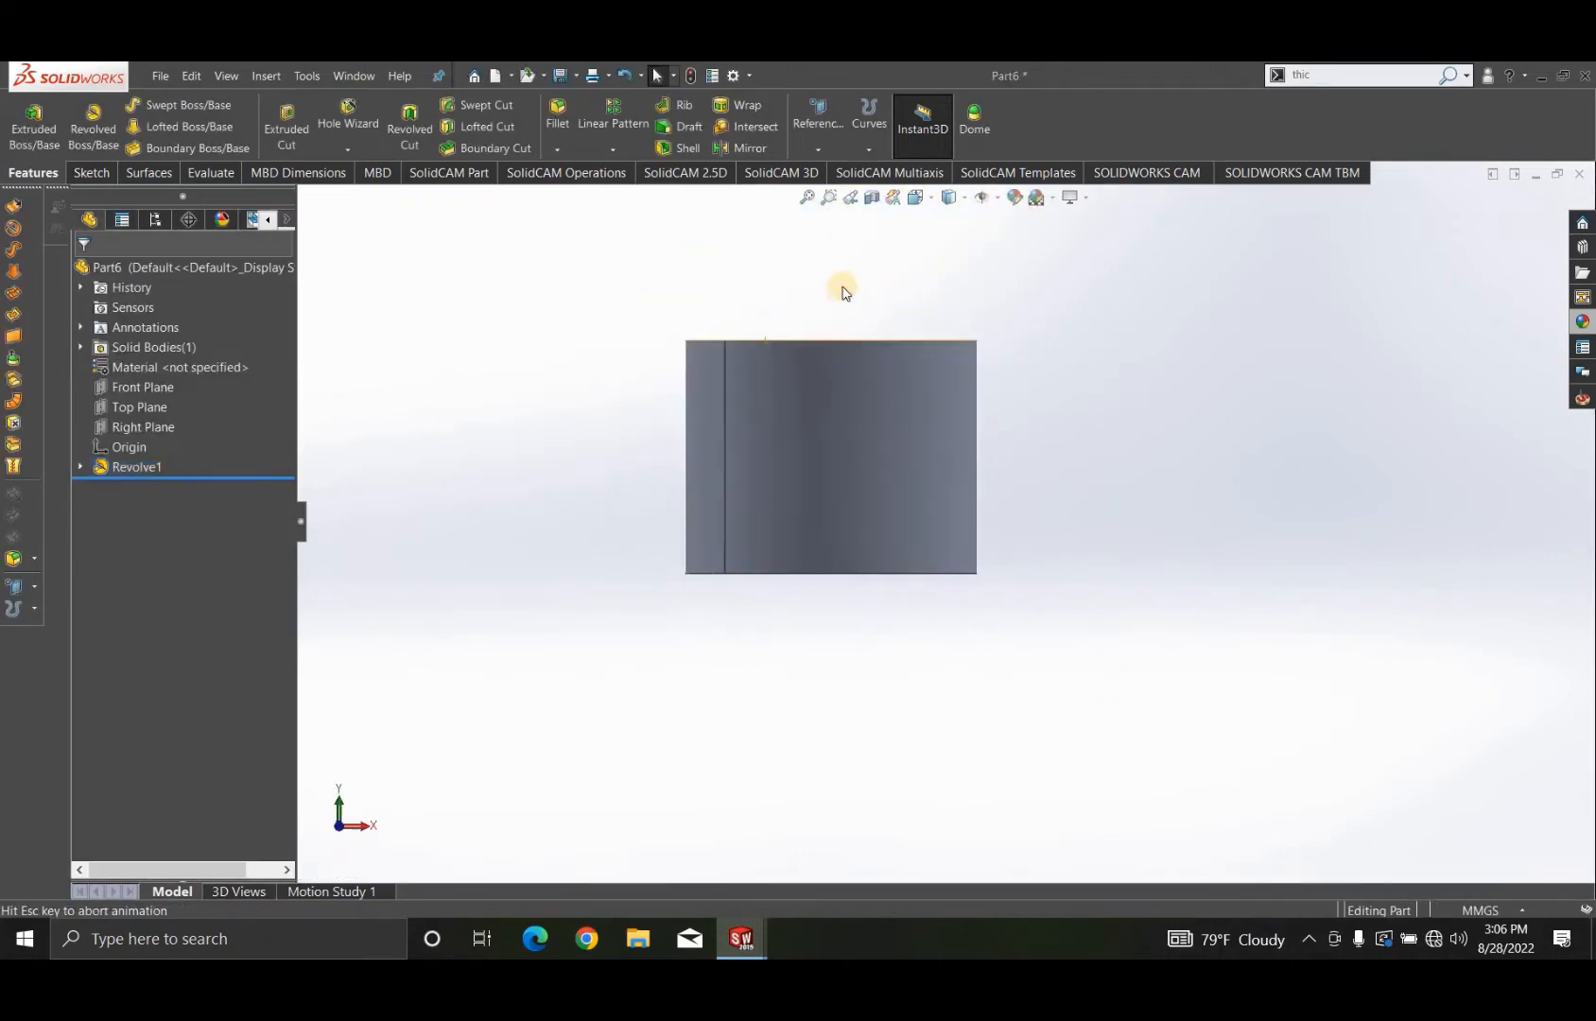
click(139, 389)
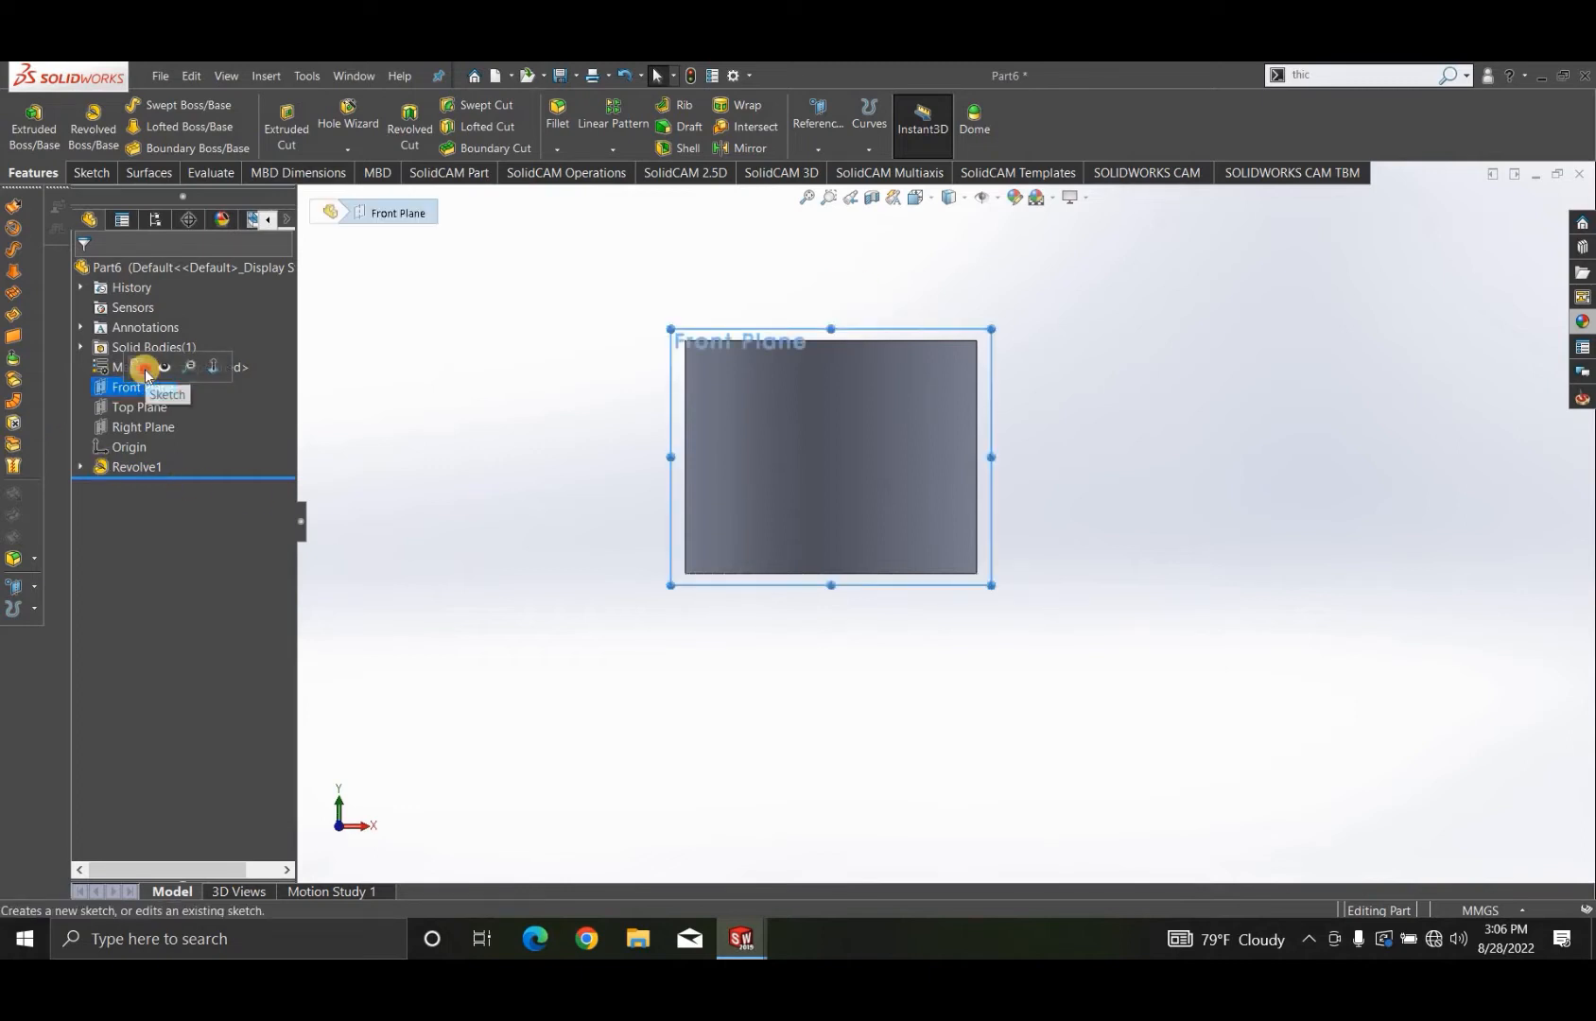
click(441, 362)
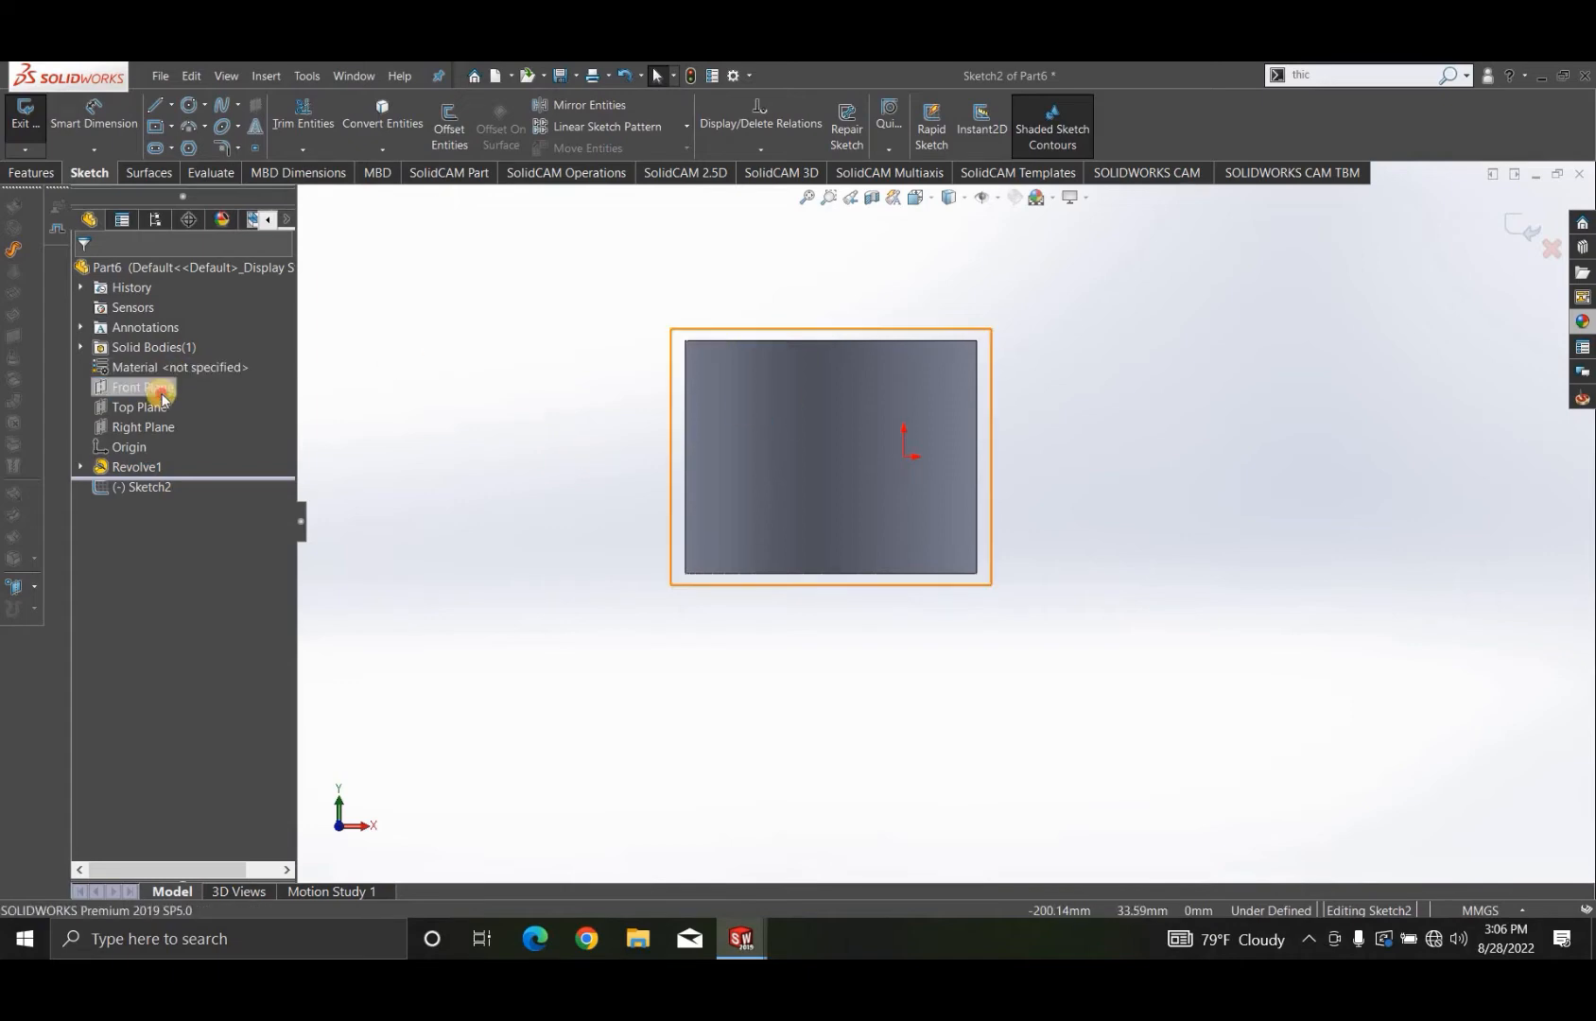
click(170, 390)
click(175, 367)
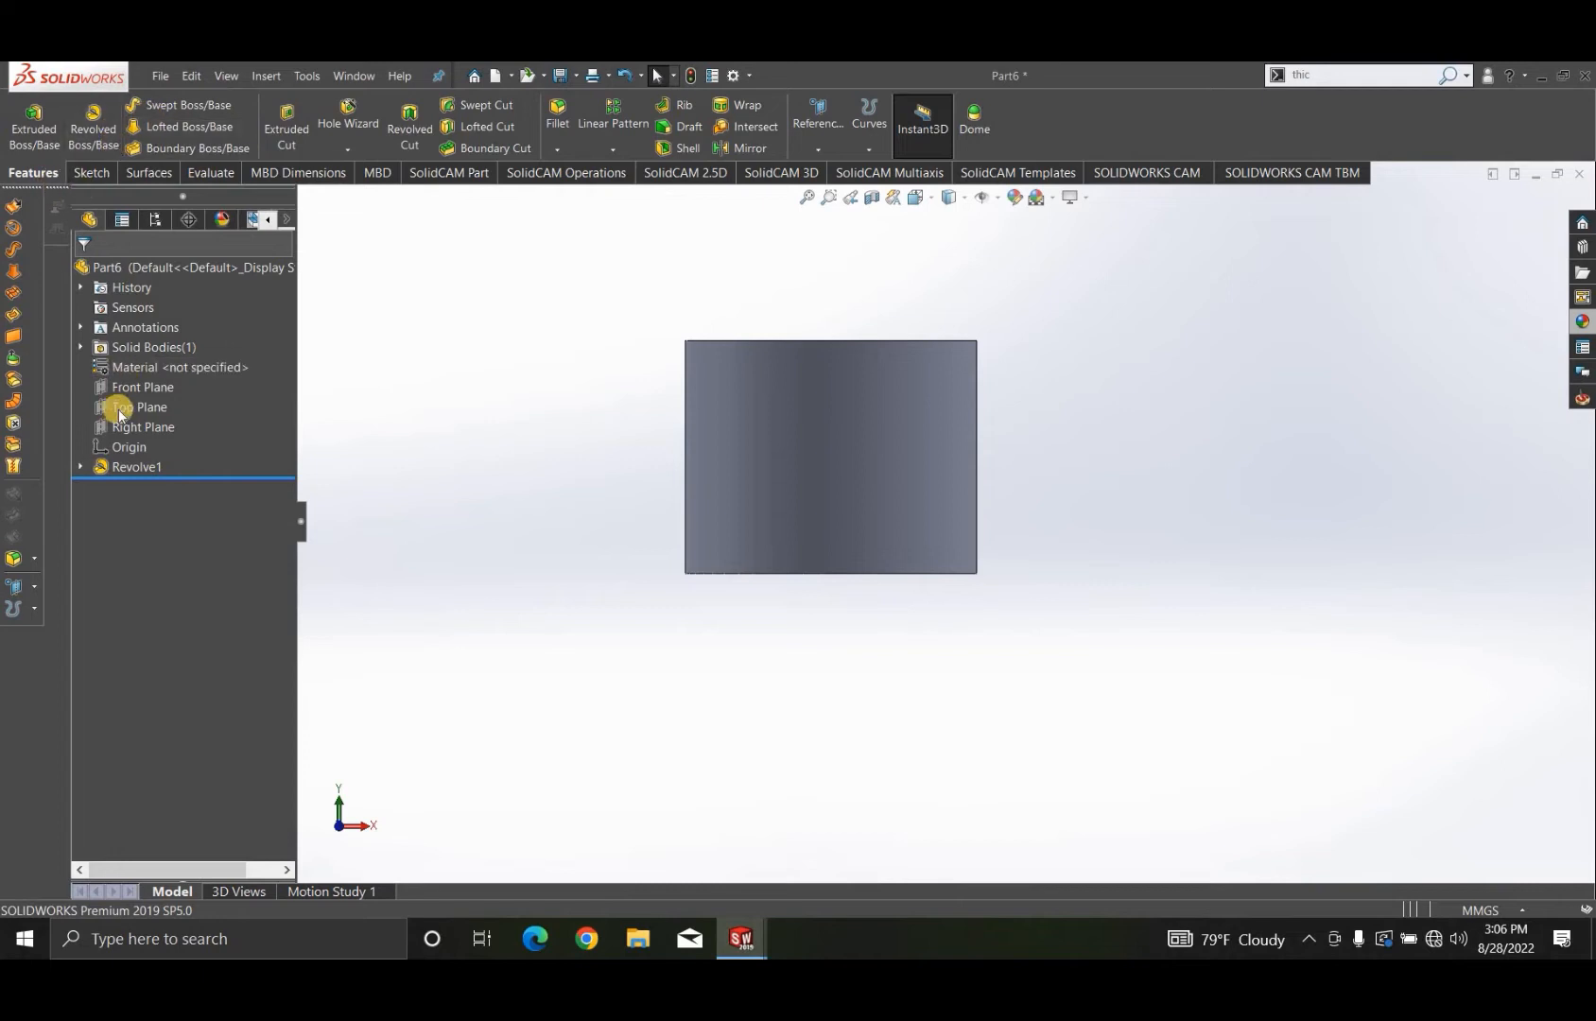
- On the Front Plane, sketch a vertical line about 57 mm long along the cylinder's central axis, inside its height
click(140, 384)
click(146, 358)
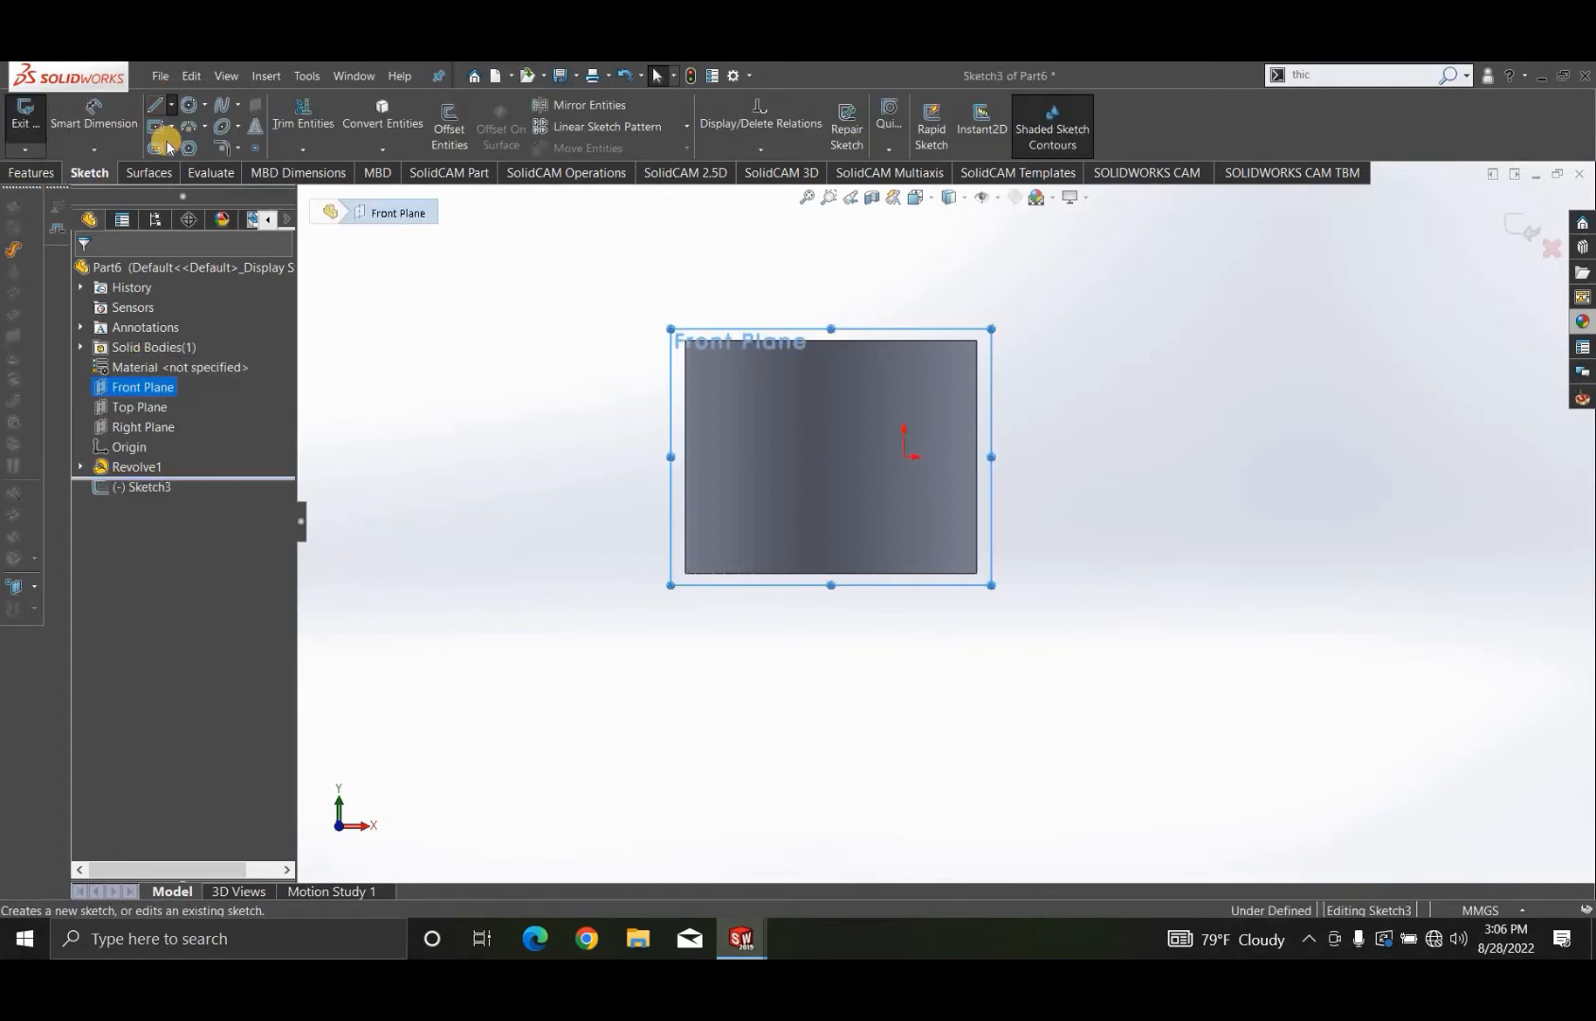
click(171, 105)
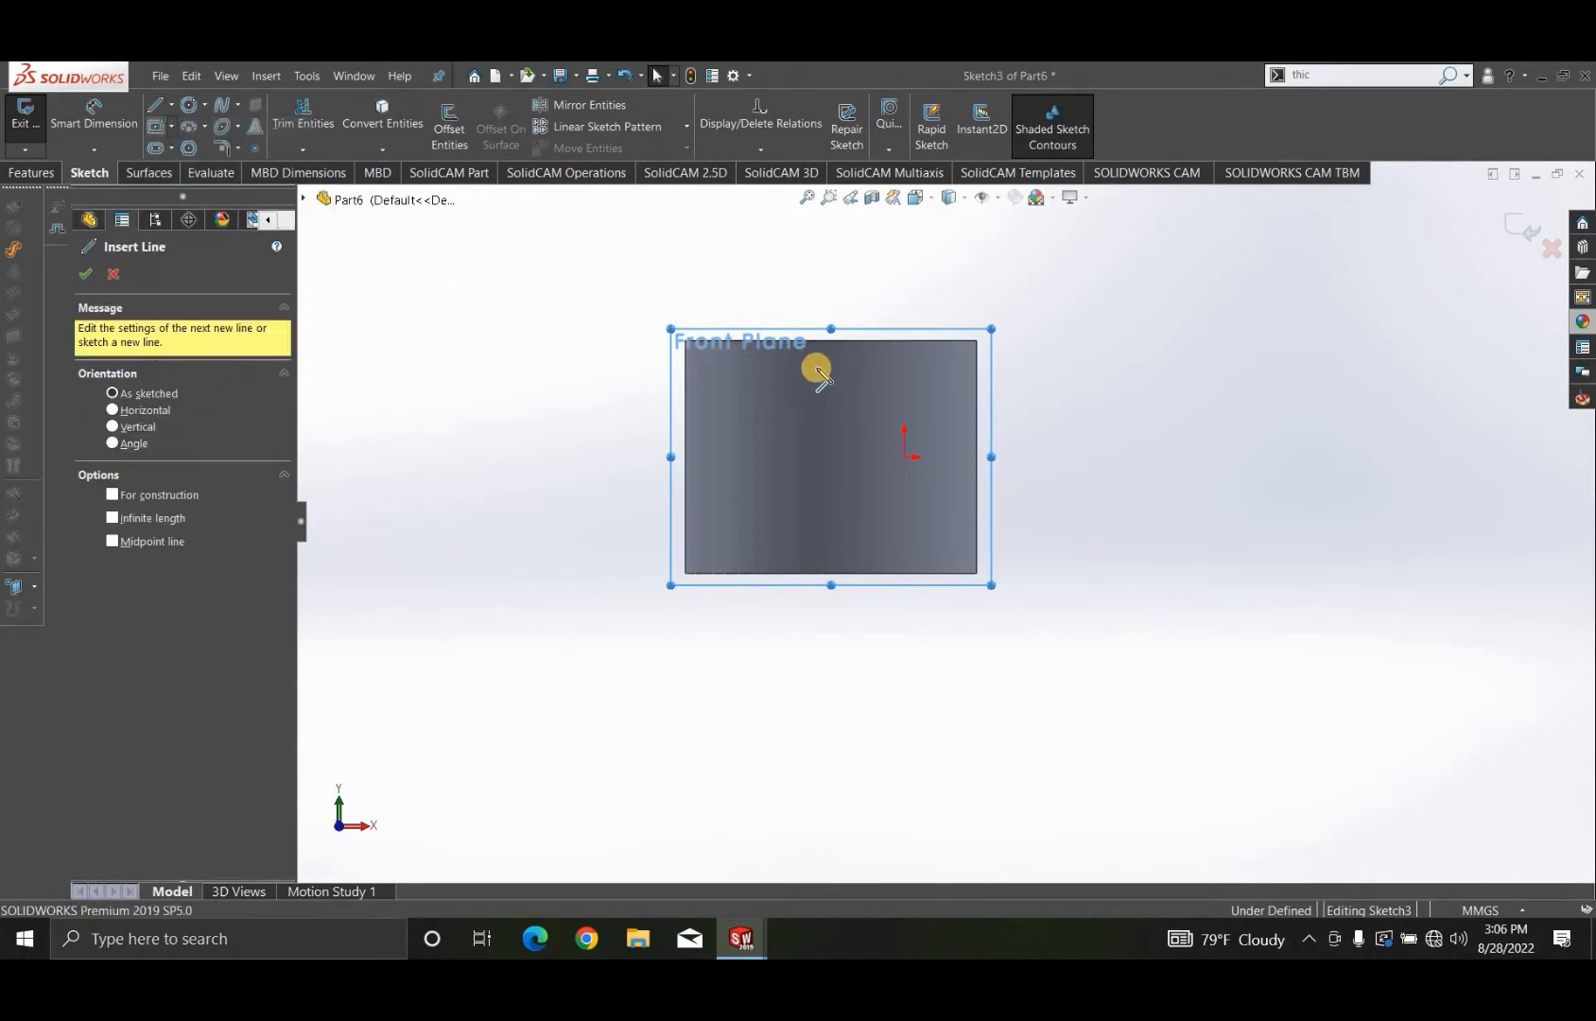
scroll(846, 435, down, 2)
click(848, 467)
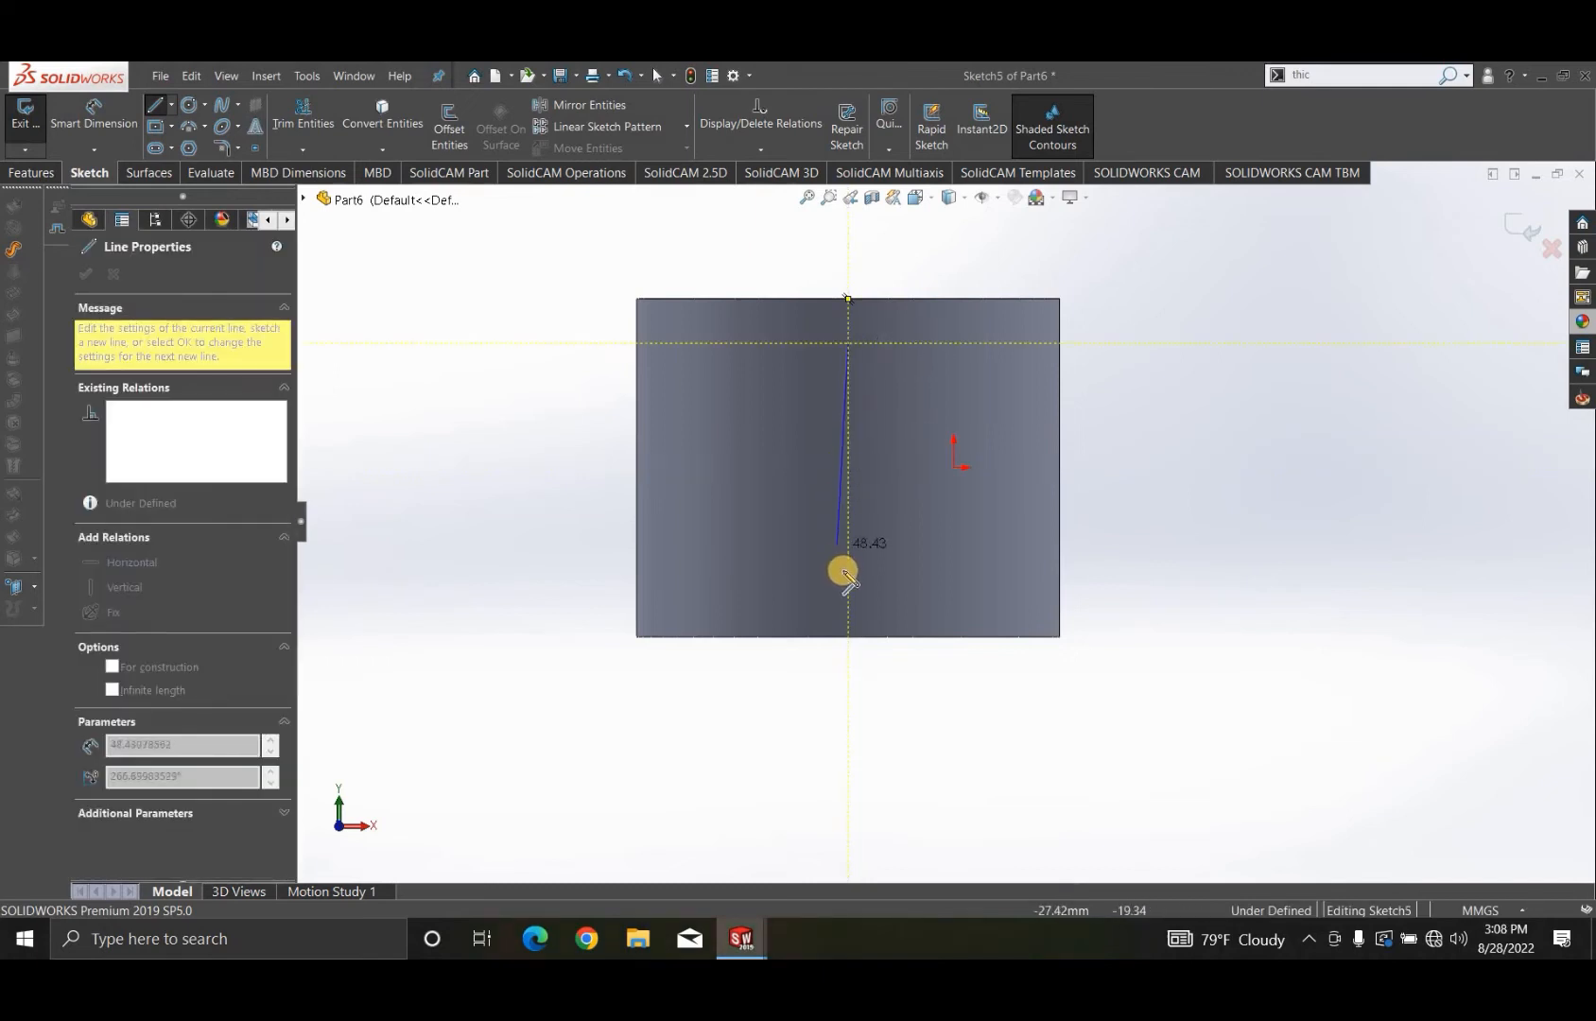
click(848, 583)
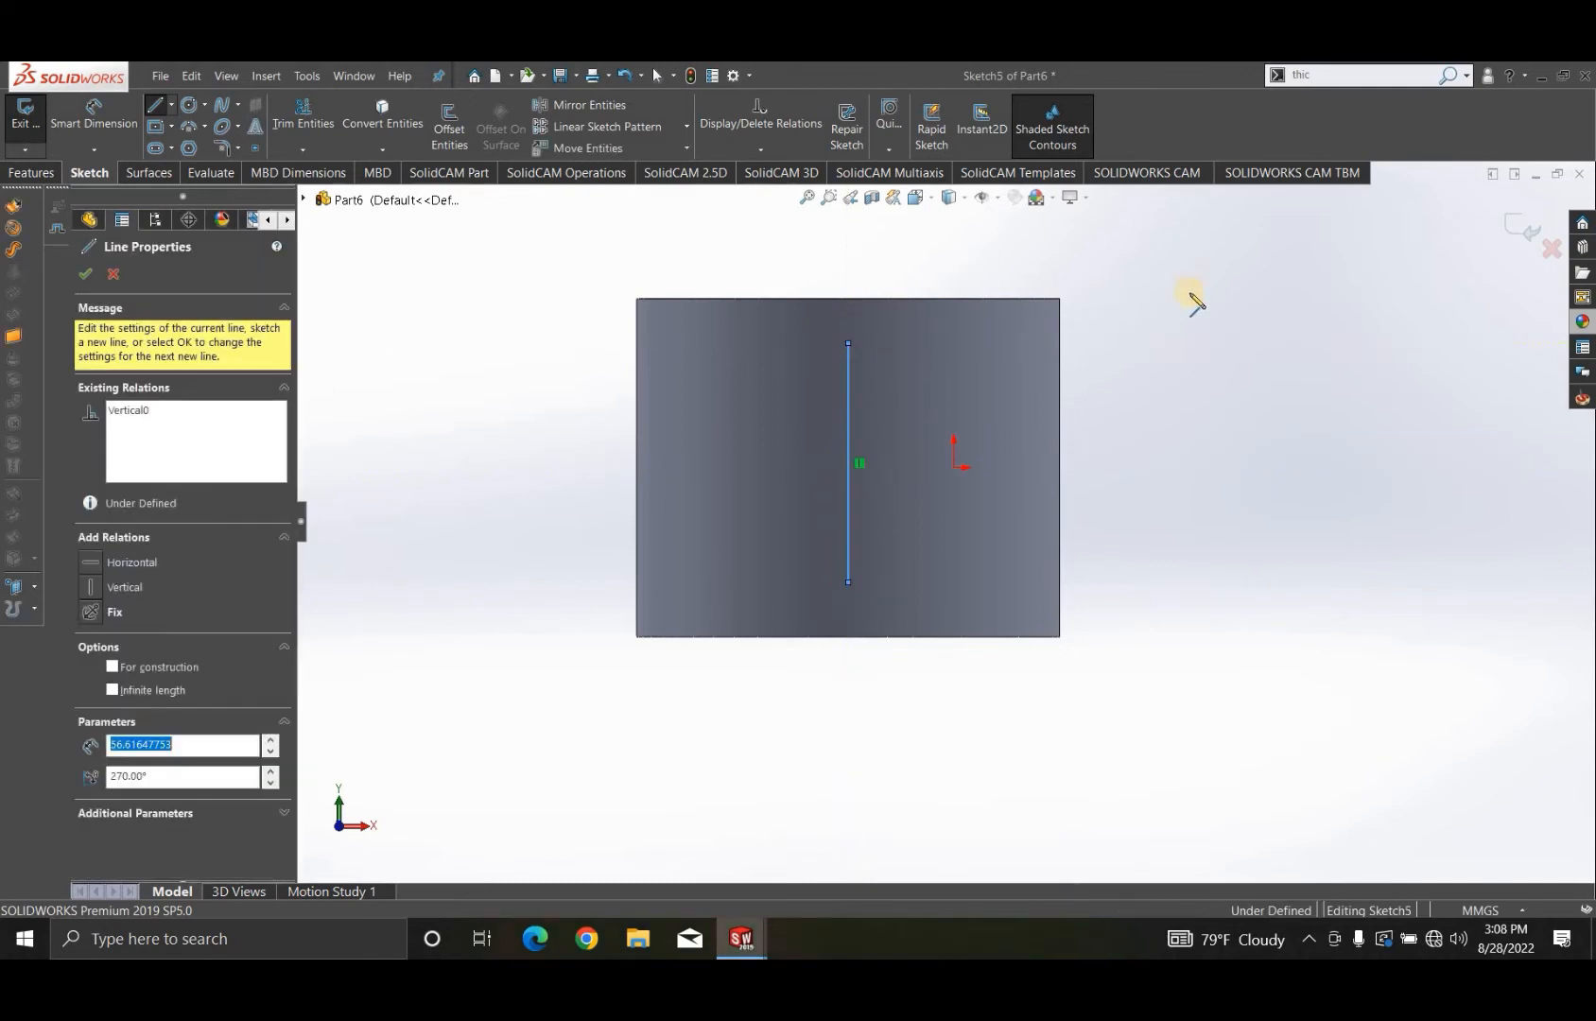
right_click(1184, 323)
click(1200, 333)
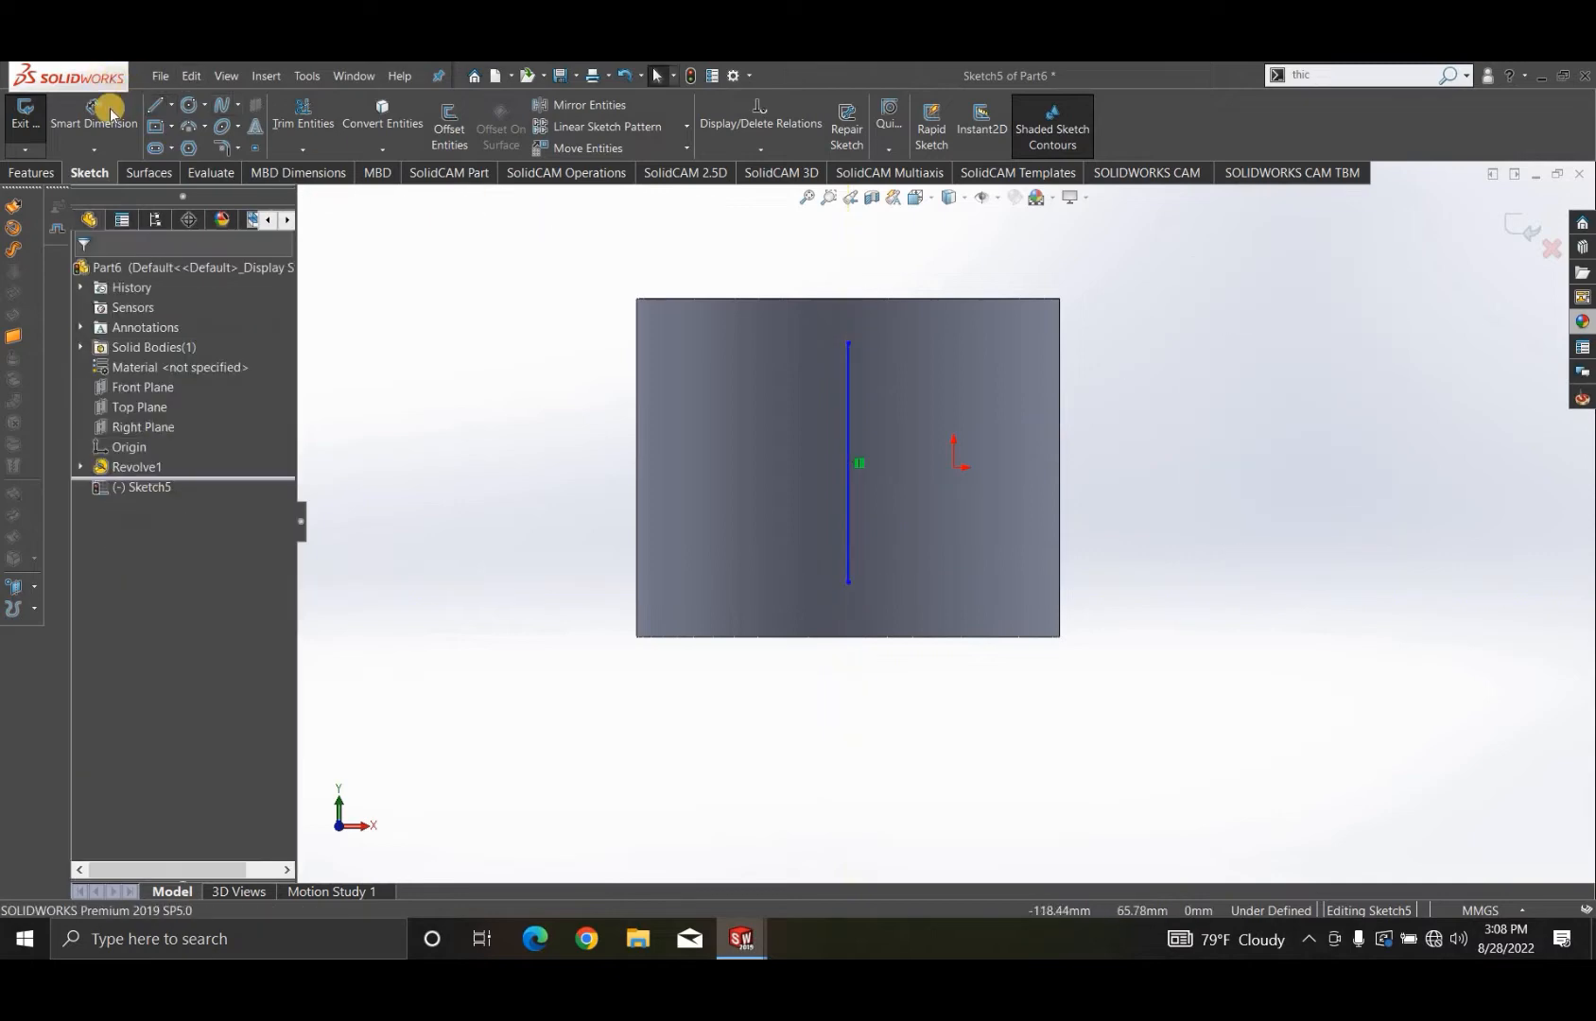
- Dimension the line's upper endpoint 5 mm below the cylinder's top edge
click(94, 112)
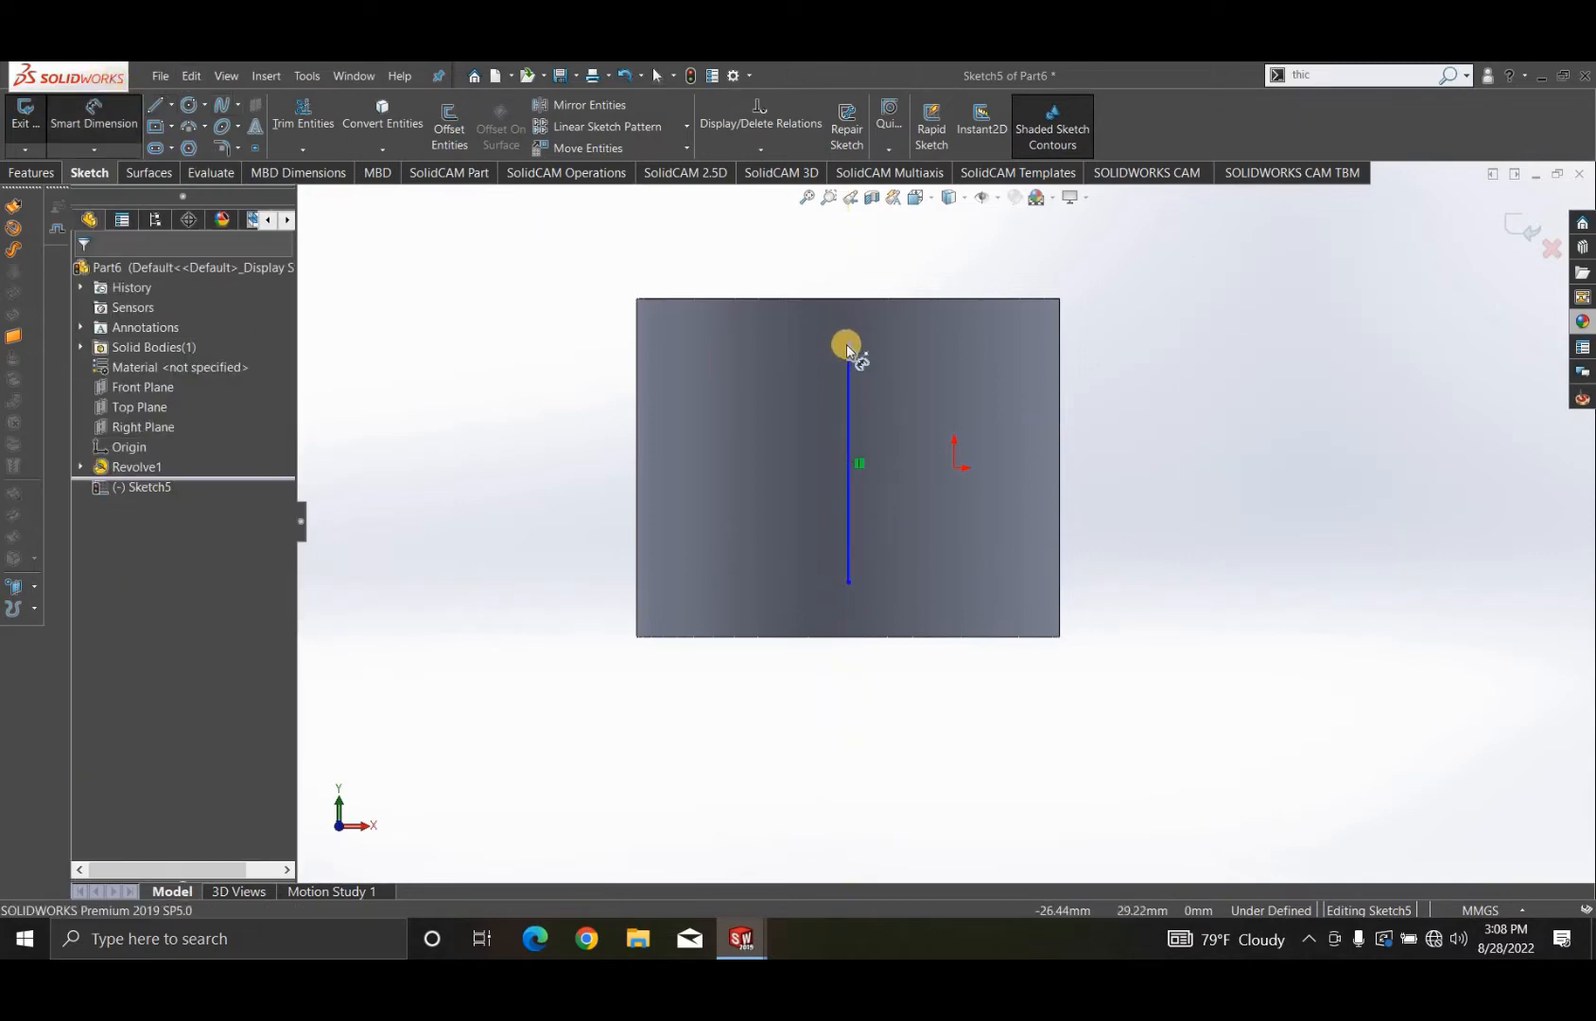
click(849, 312)
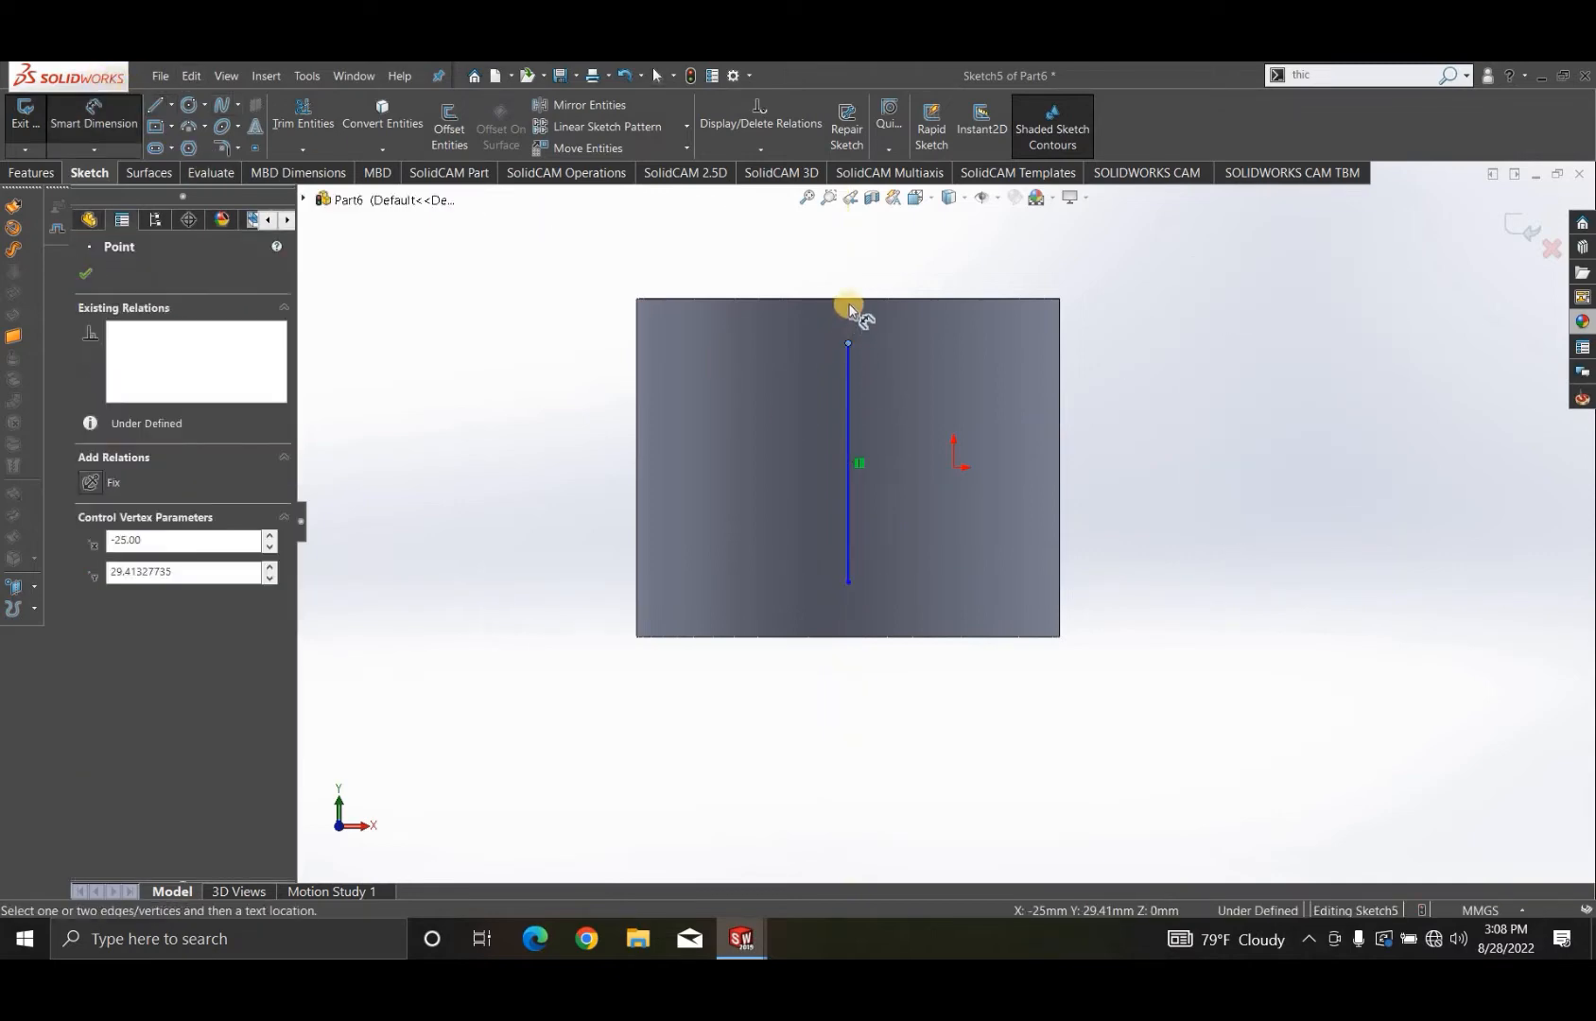
click(967, 301)
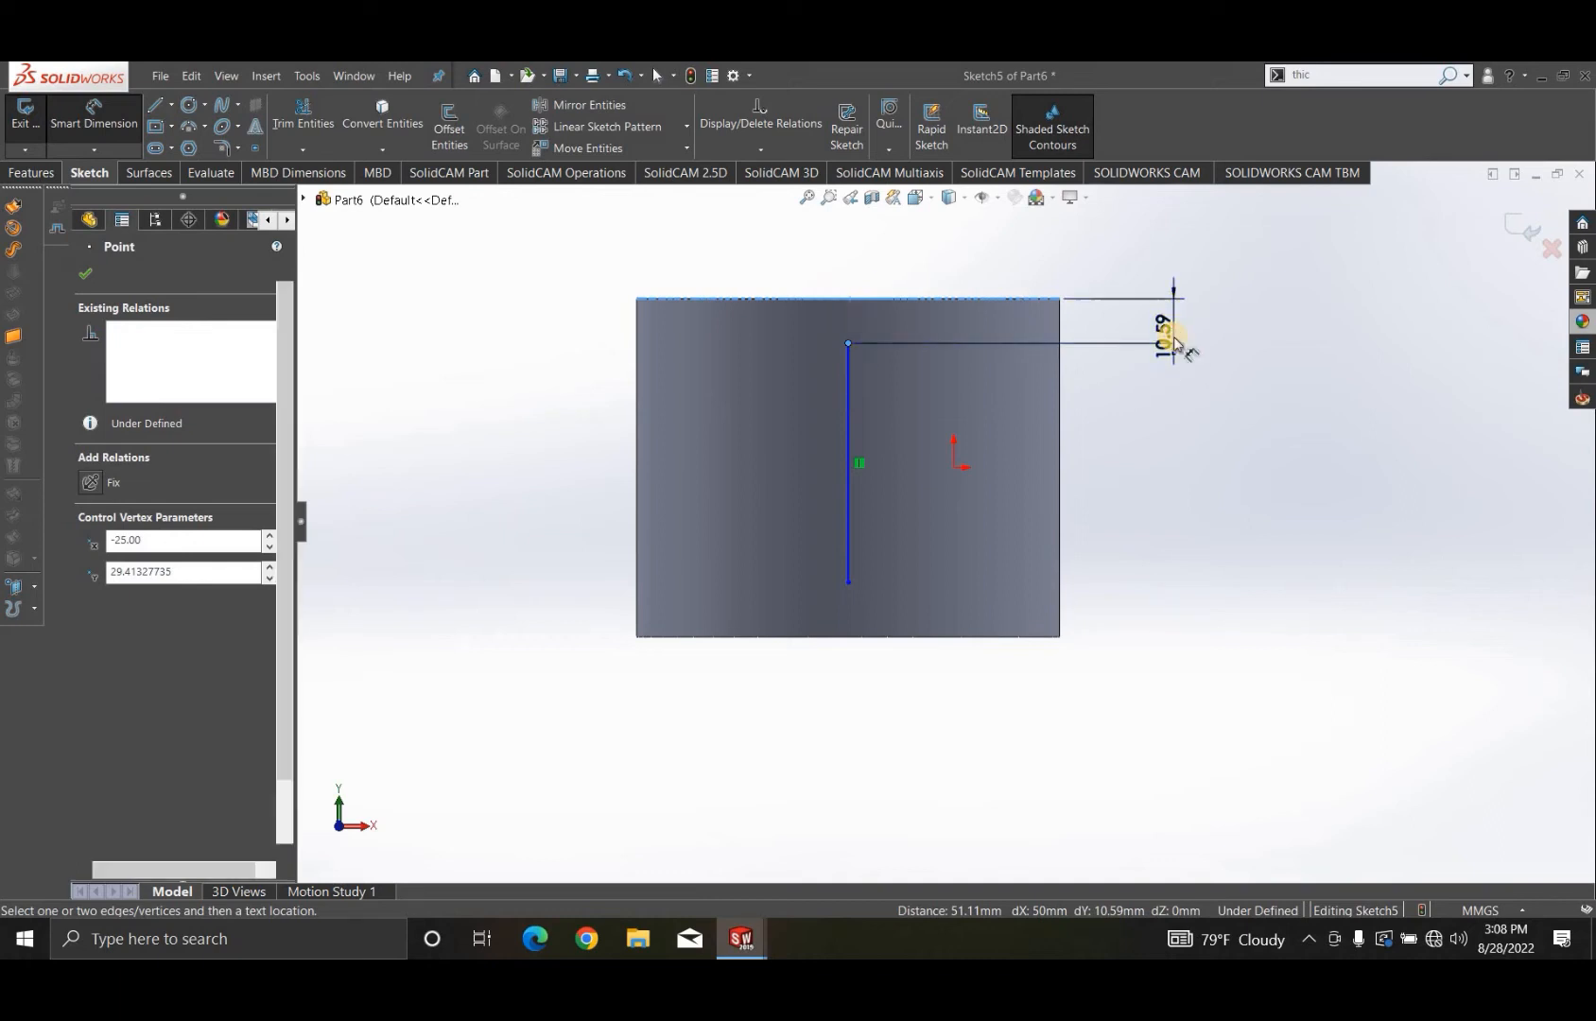
click(1172, 338)
text(5)
key(Return)
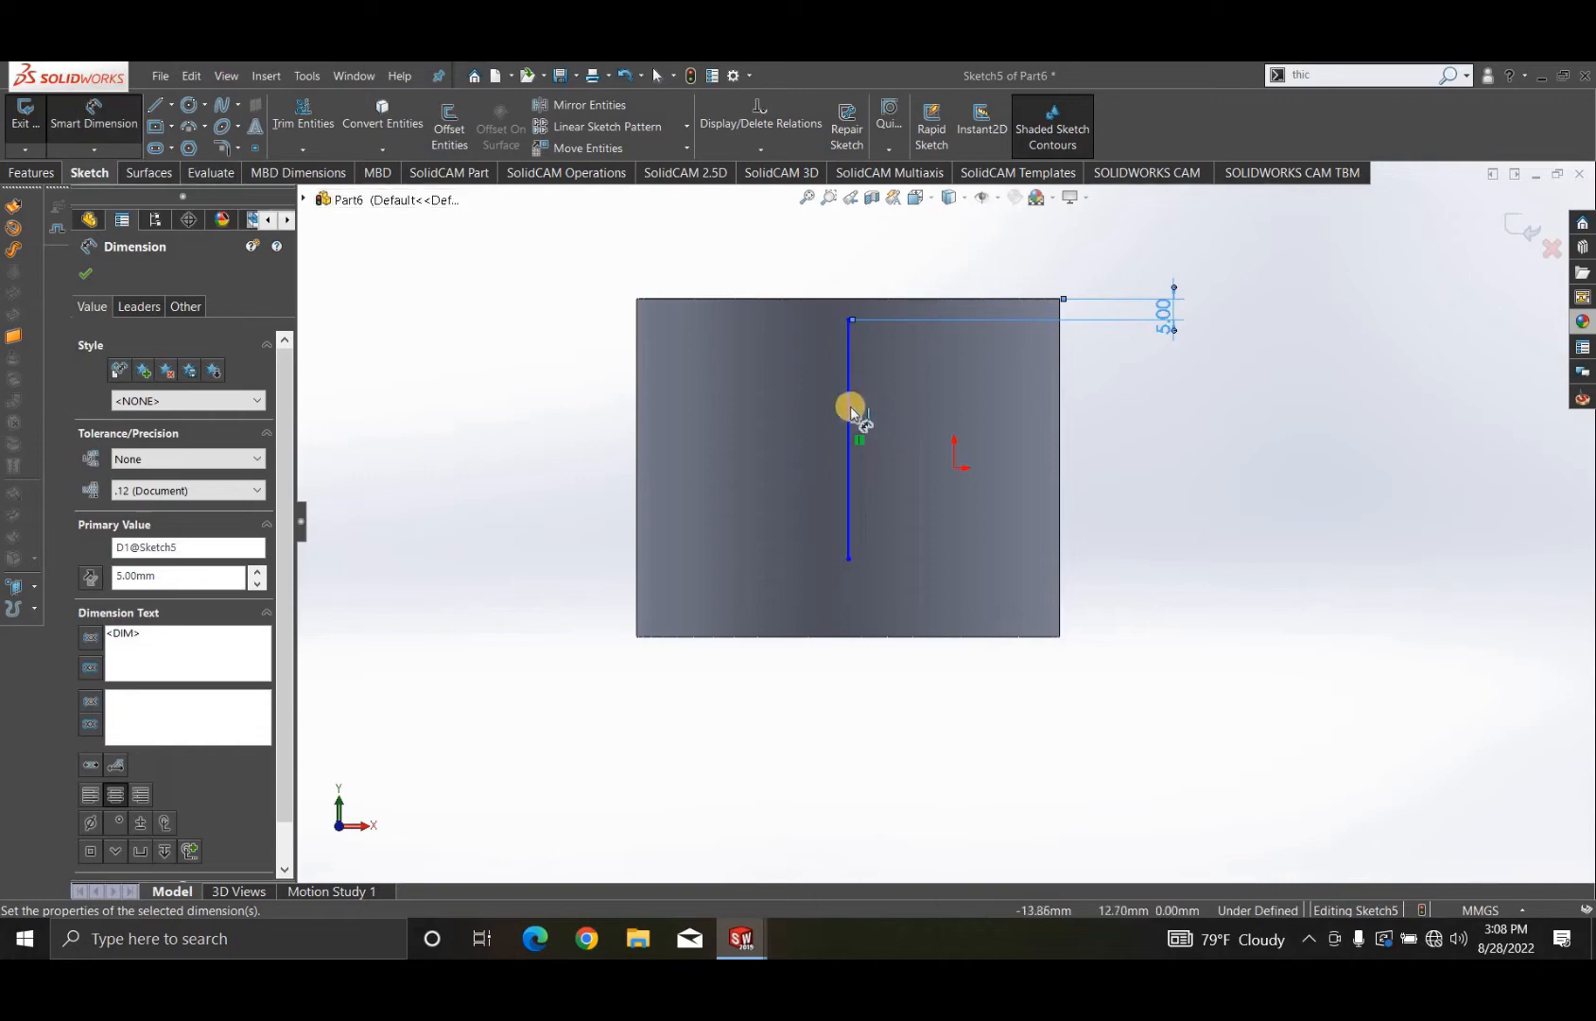
- Set the vertical line's length to 70 mm and finish the sketch
click(849, 408)
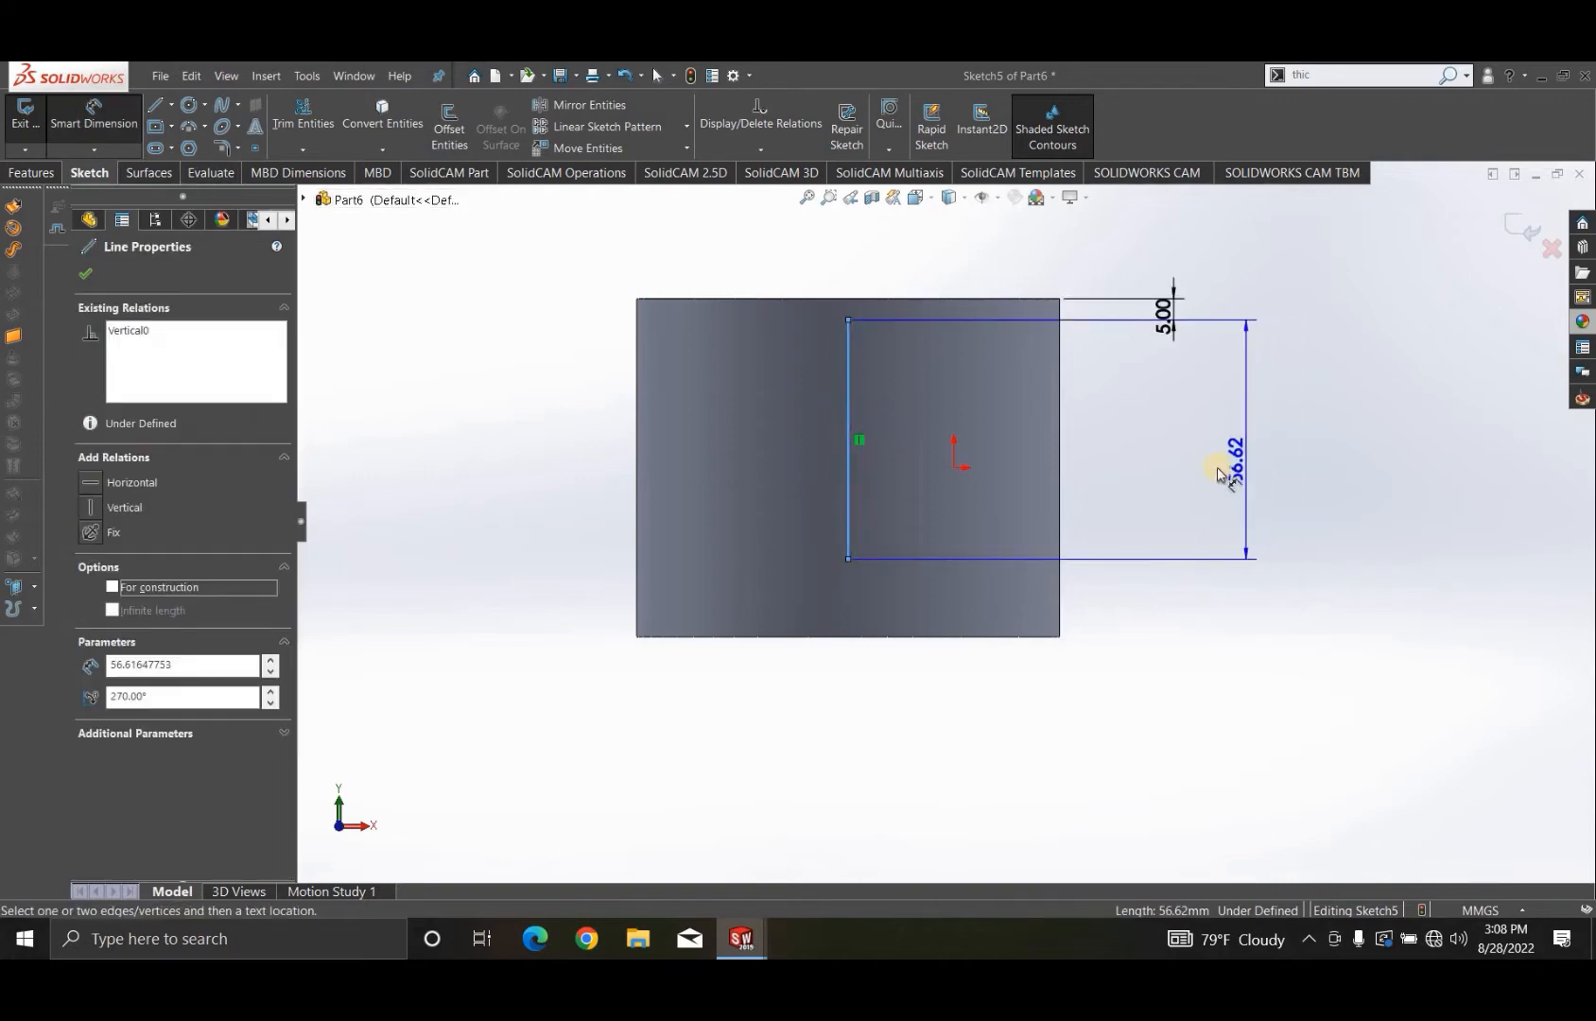
click(1216, 466)
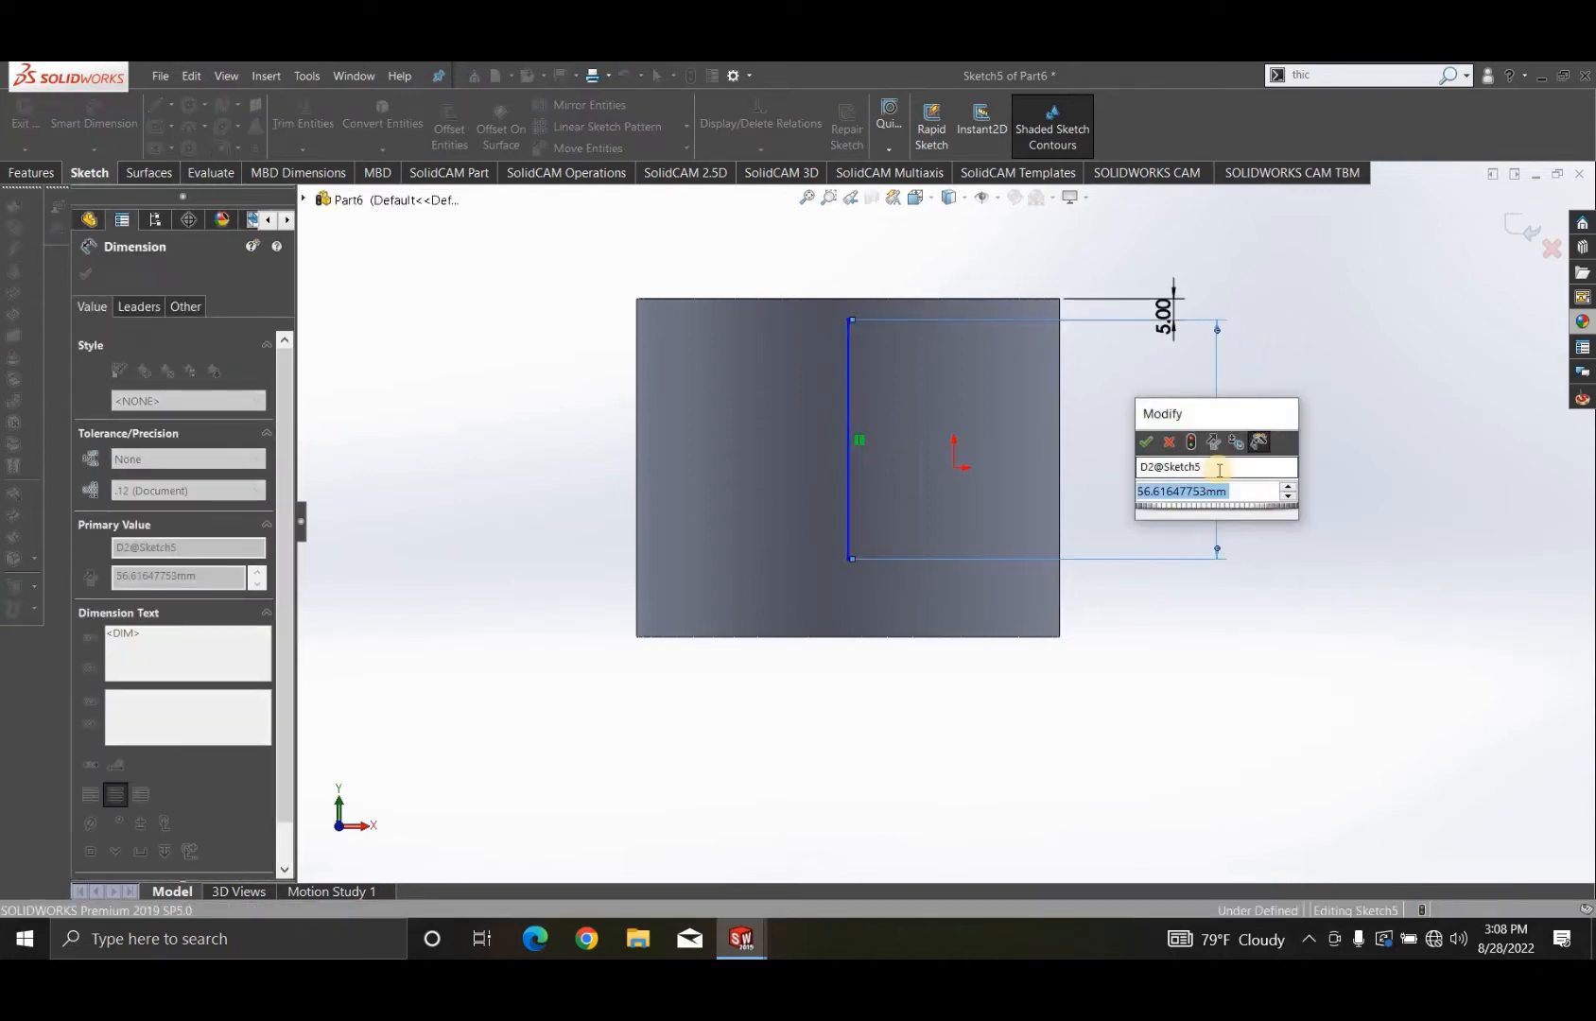
text(70)
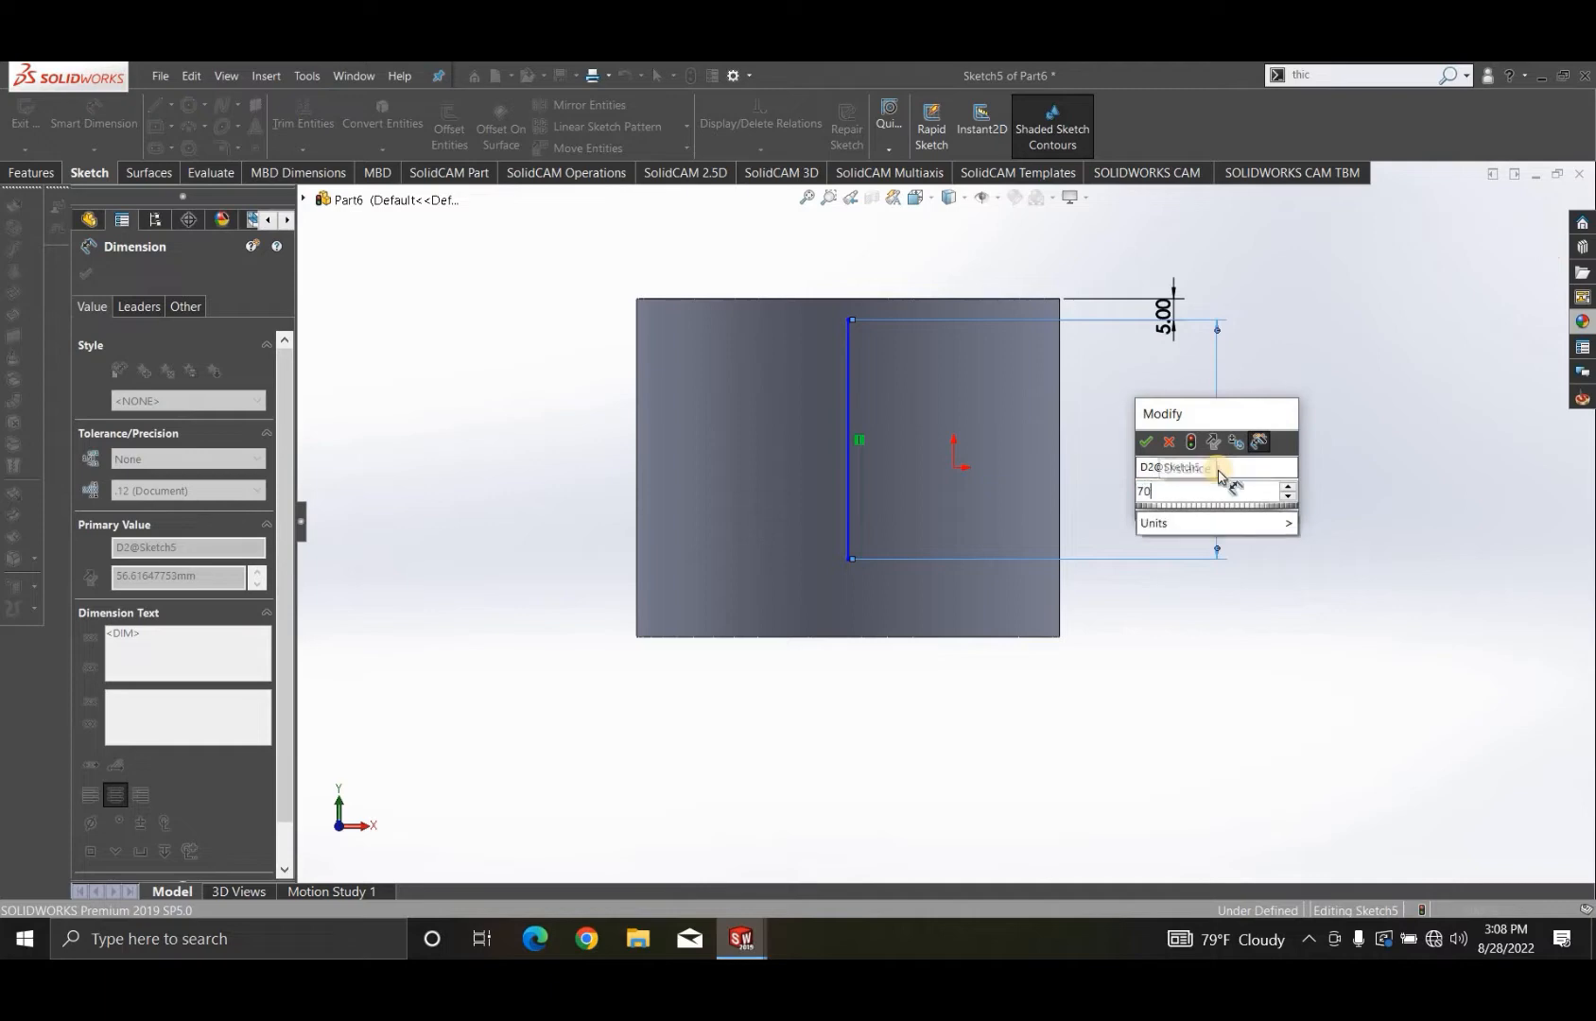
key(Return)
click(1299, 464)
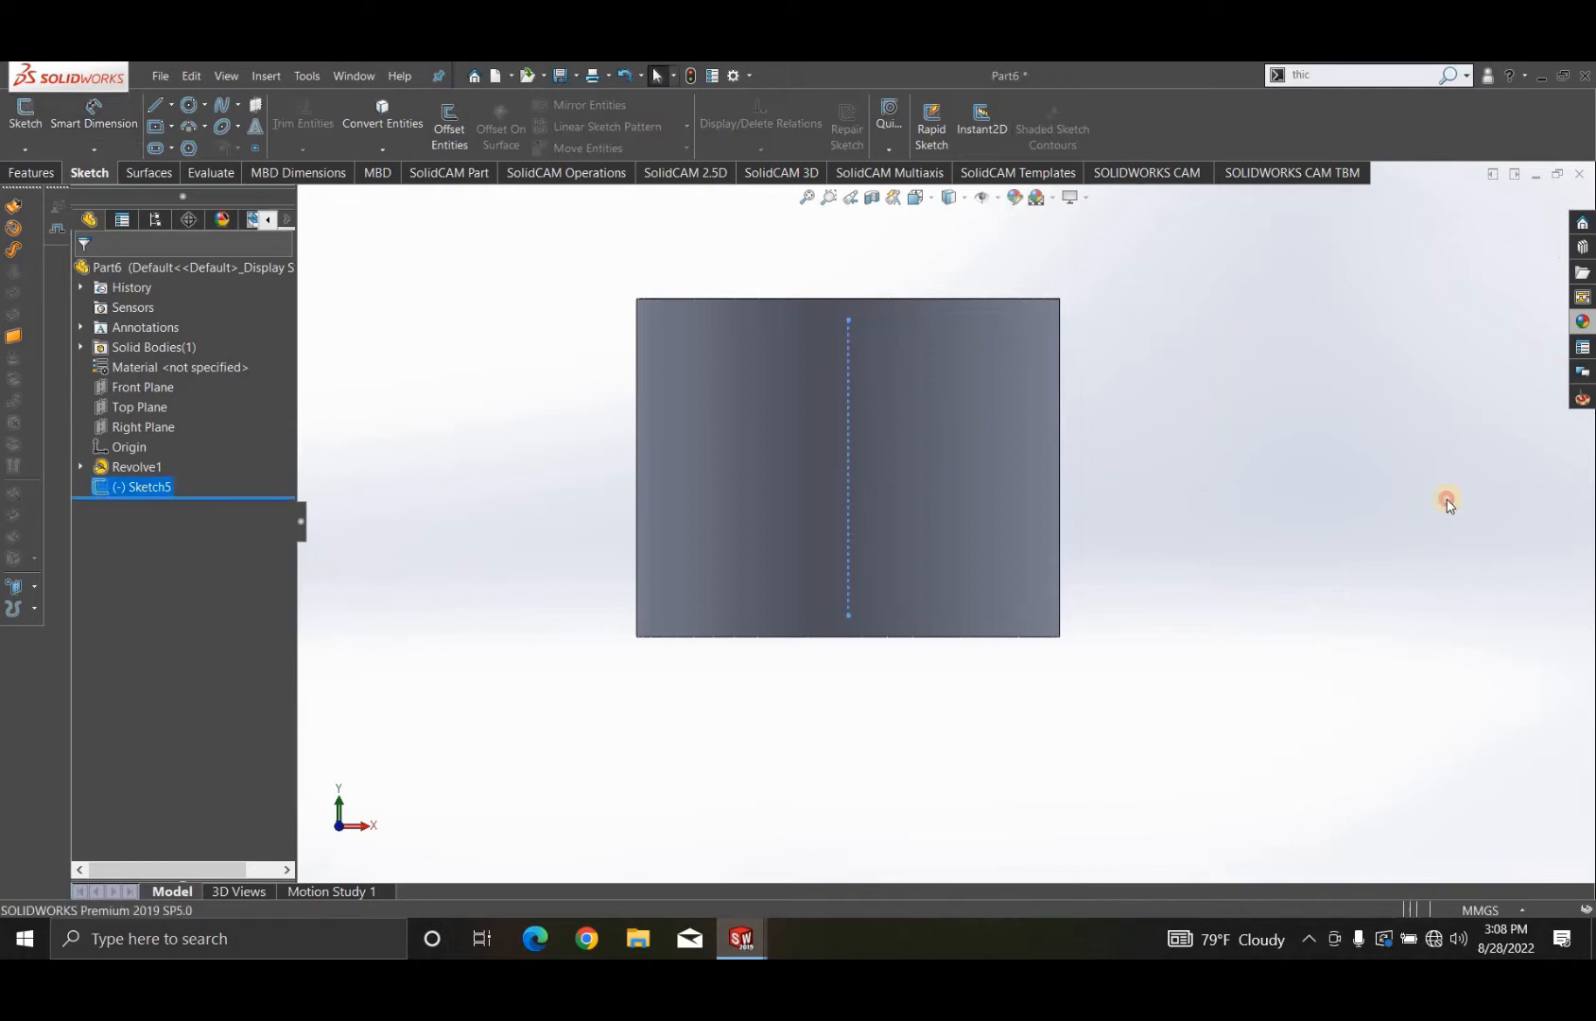
- On the Top Plane, sketch a vertical centerline about 80 mm long from the cylinder's centre down past its circular edge
mouse_move(963, 571)
middle_down()
mouse_move(924, 698)
mouse_move(886, 573)
mouse_move(944, 559)
mouse_move(909, 606)
mouse_move(812, 542)
middle_up()
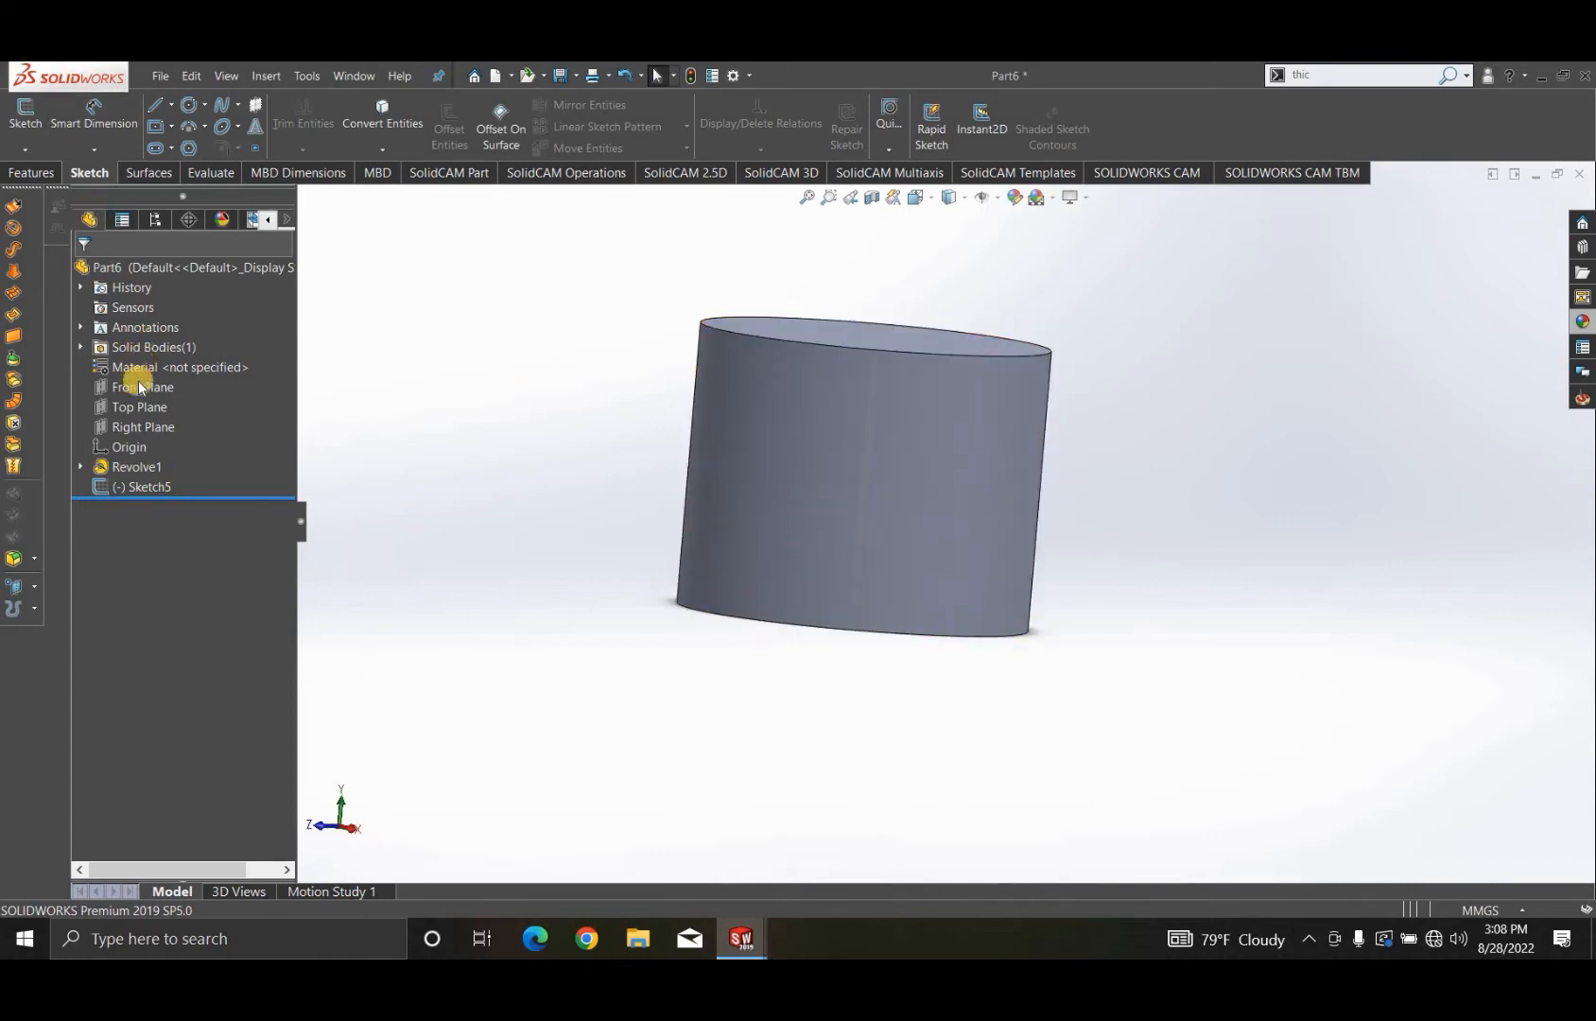
click(141, 405)
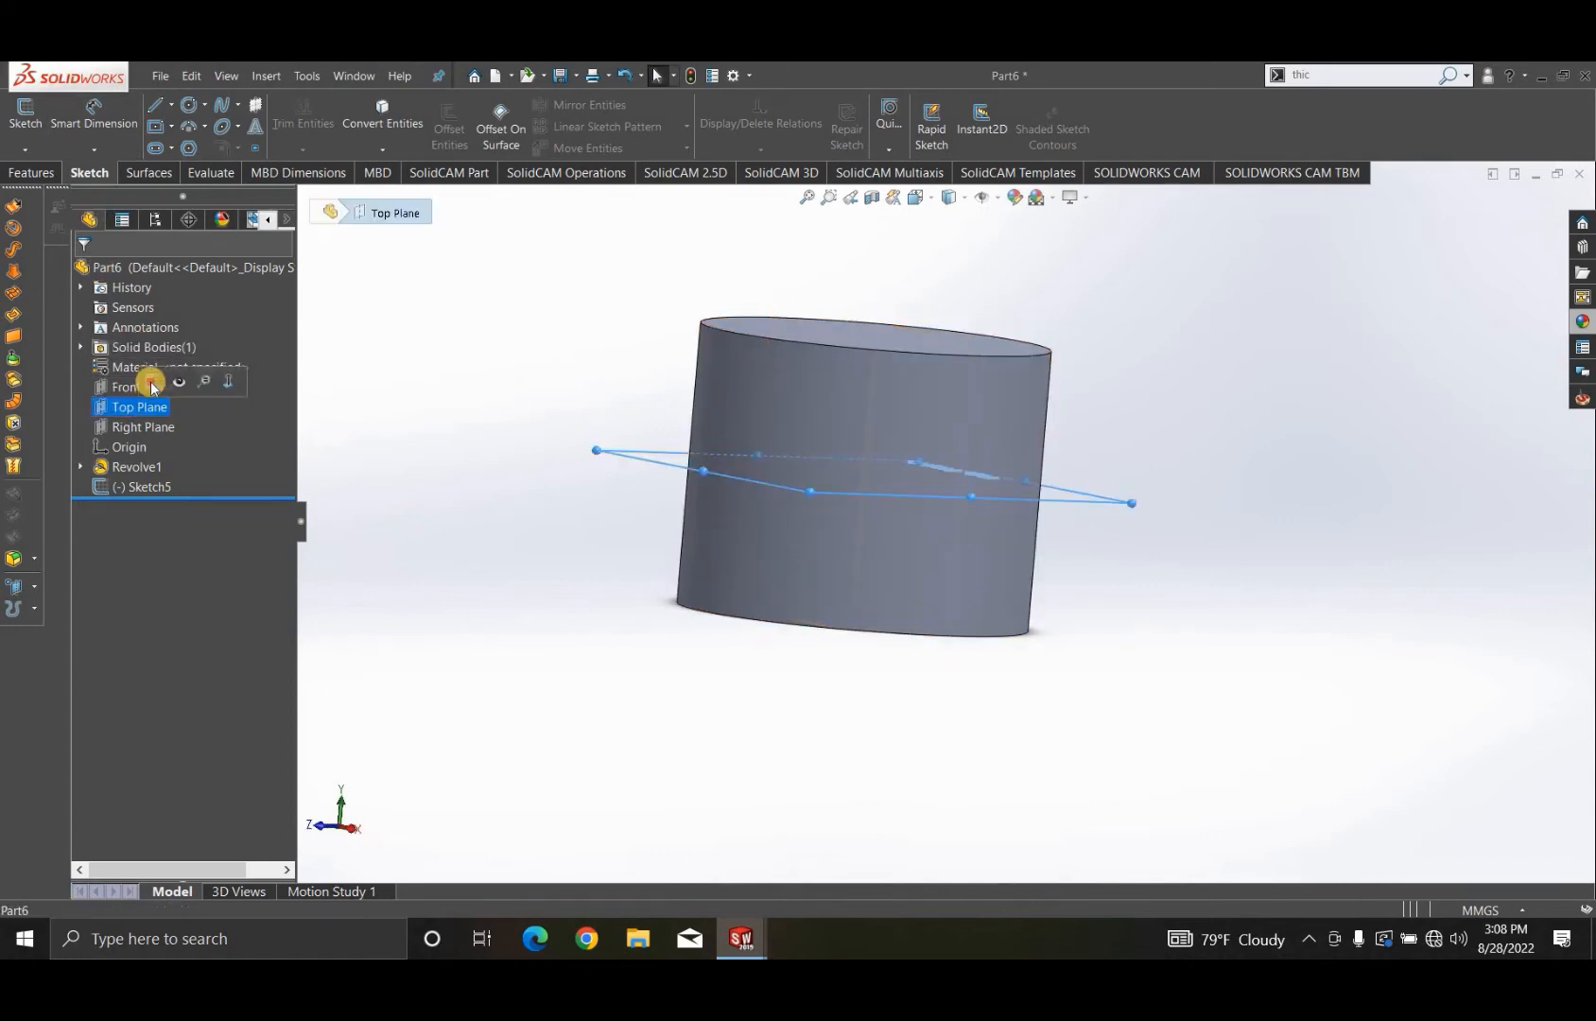
click(151, 382)
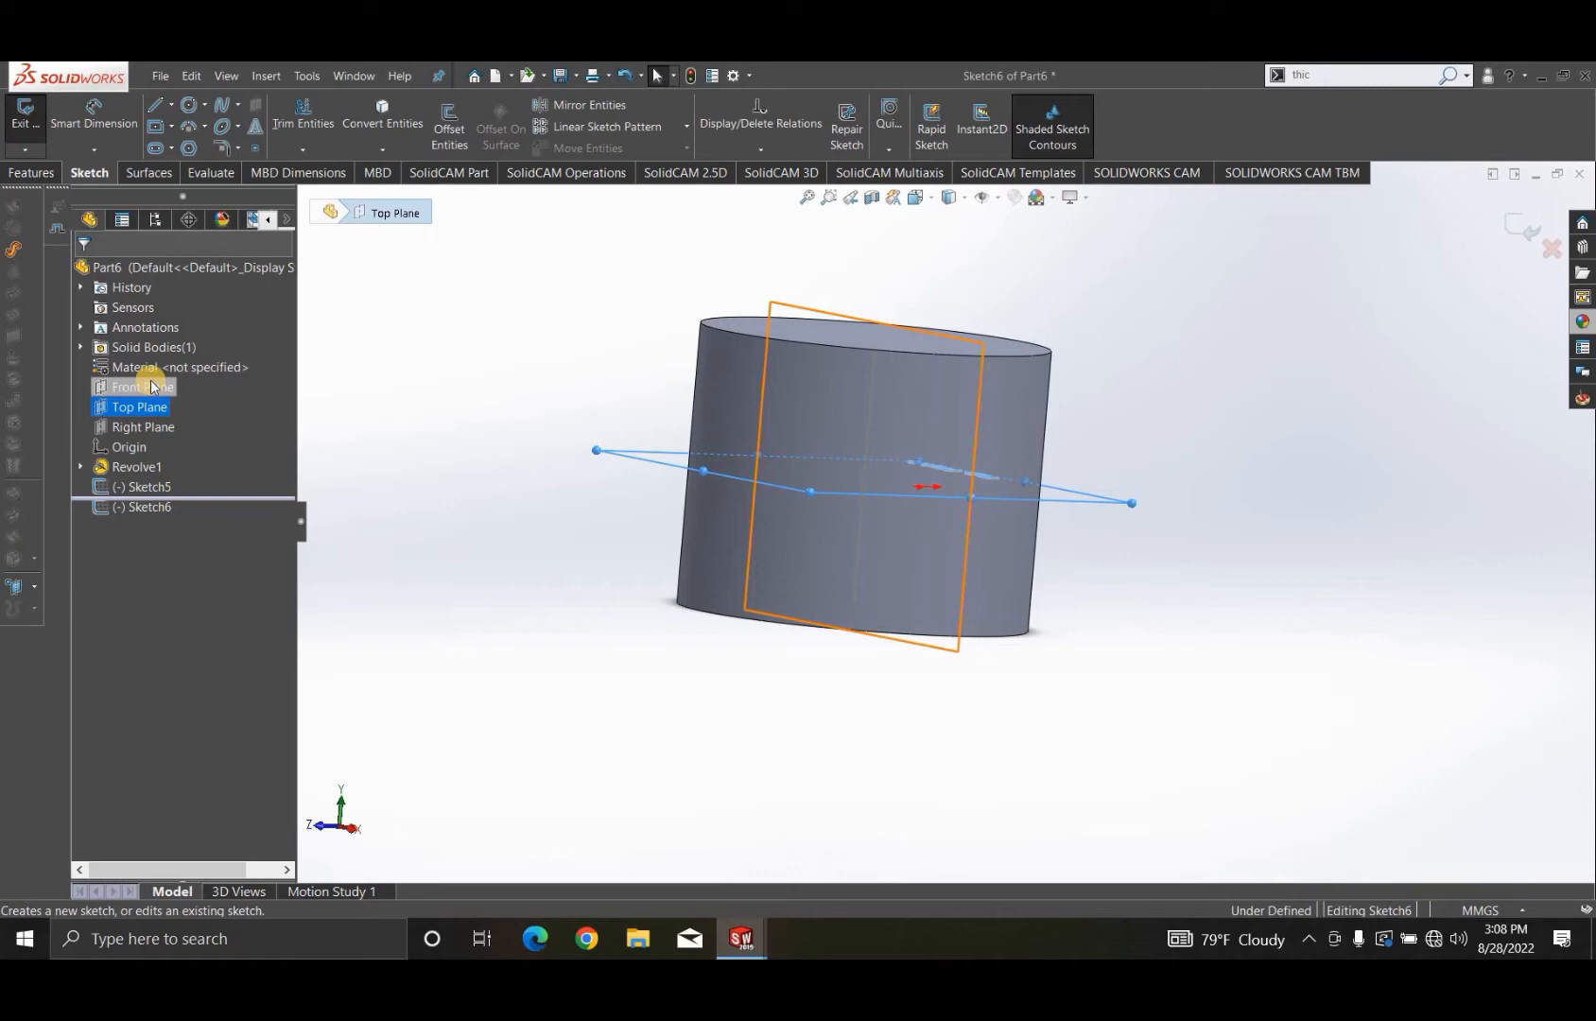
click(171, 105)
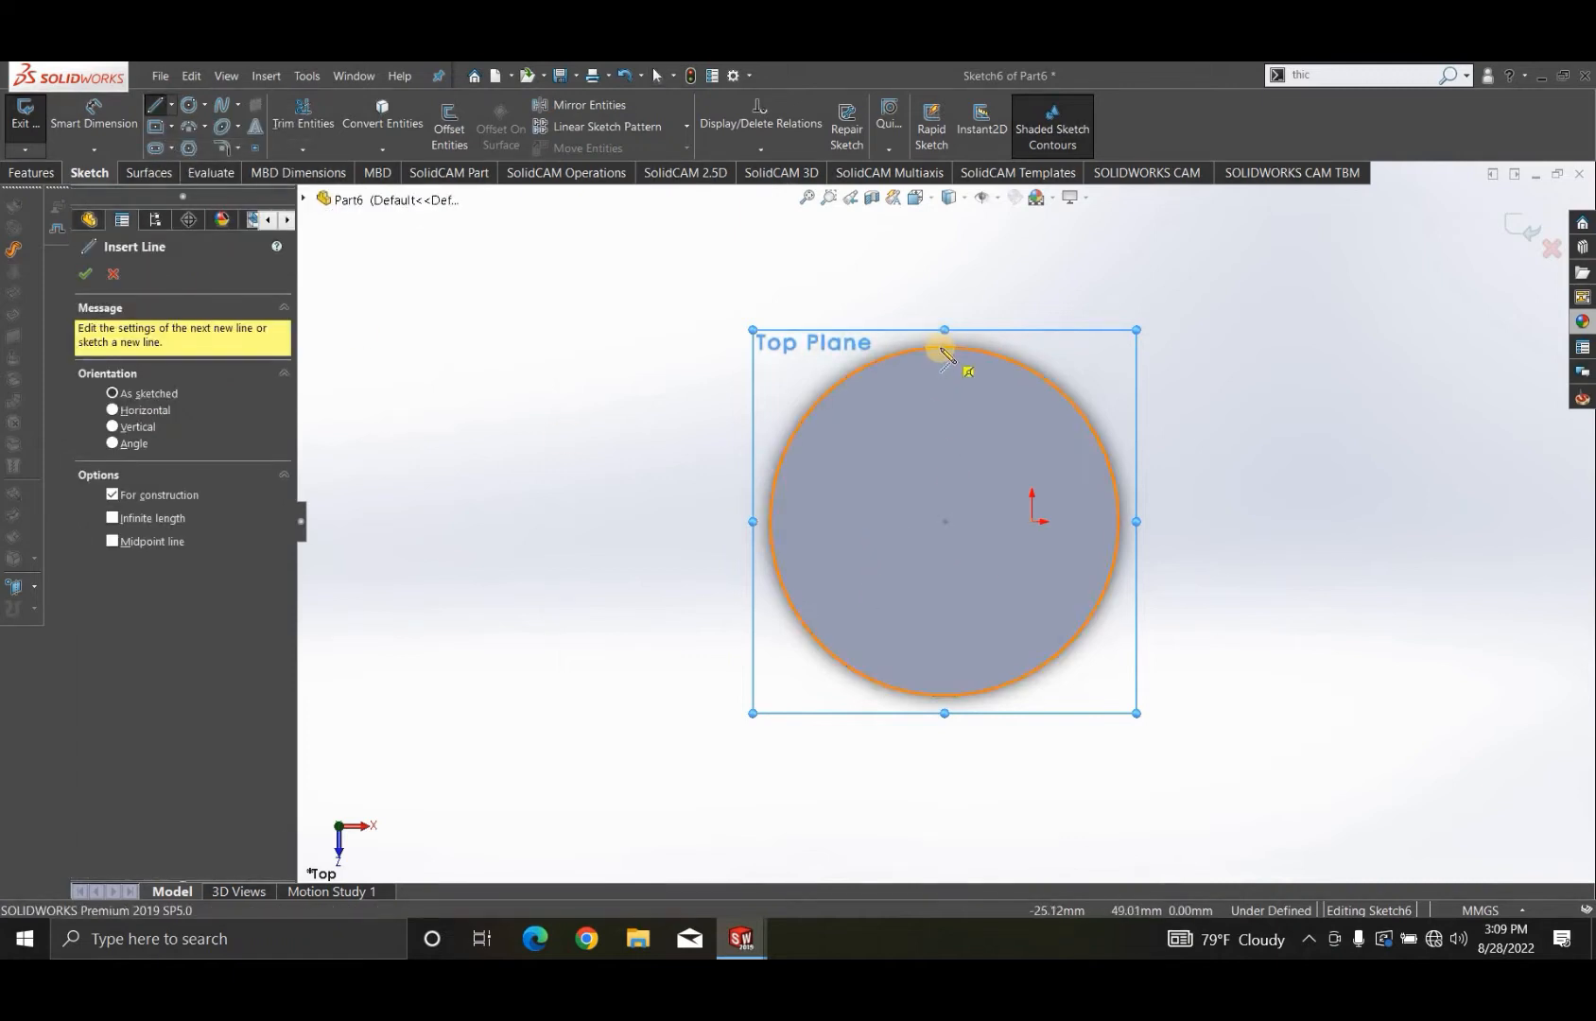
click(945, 523)
click(945, 796)
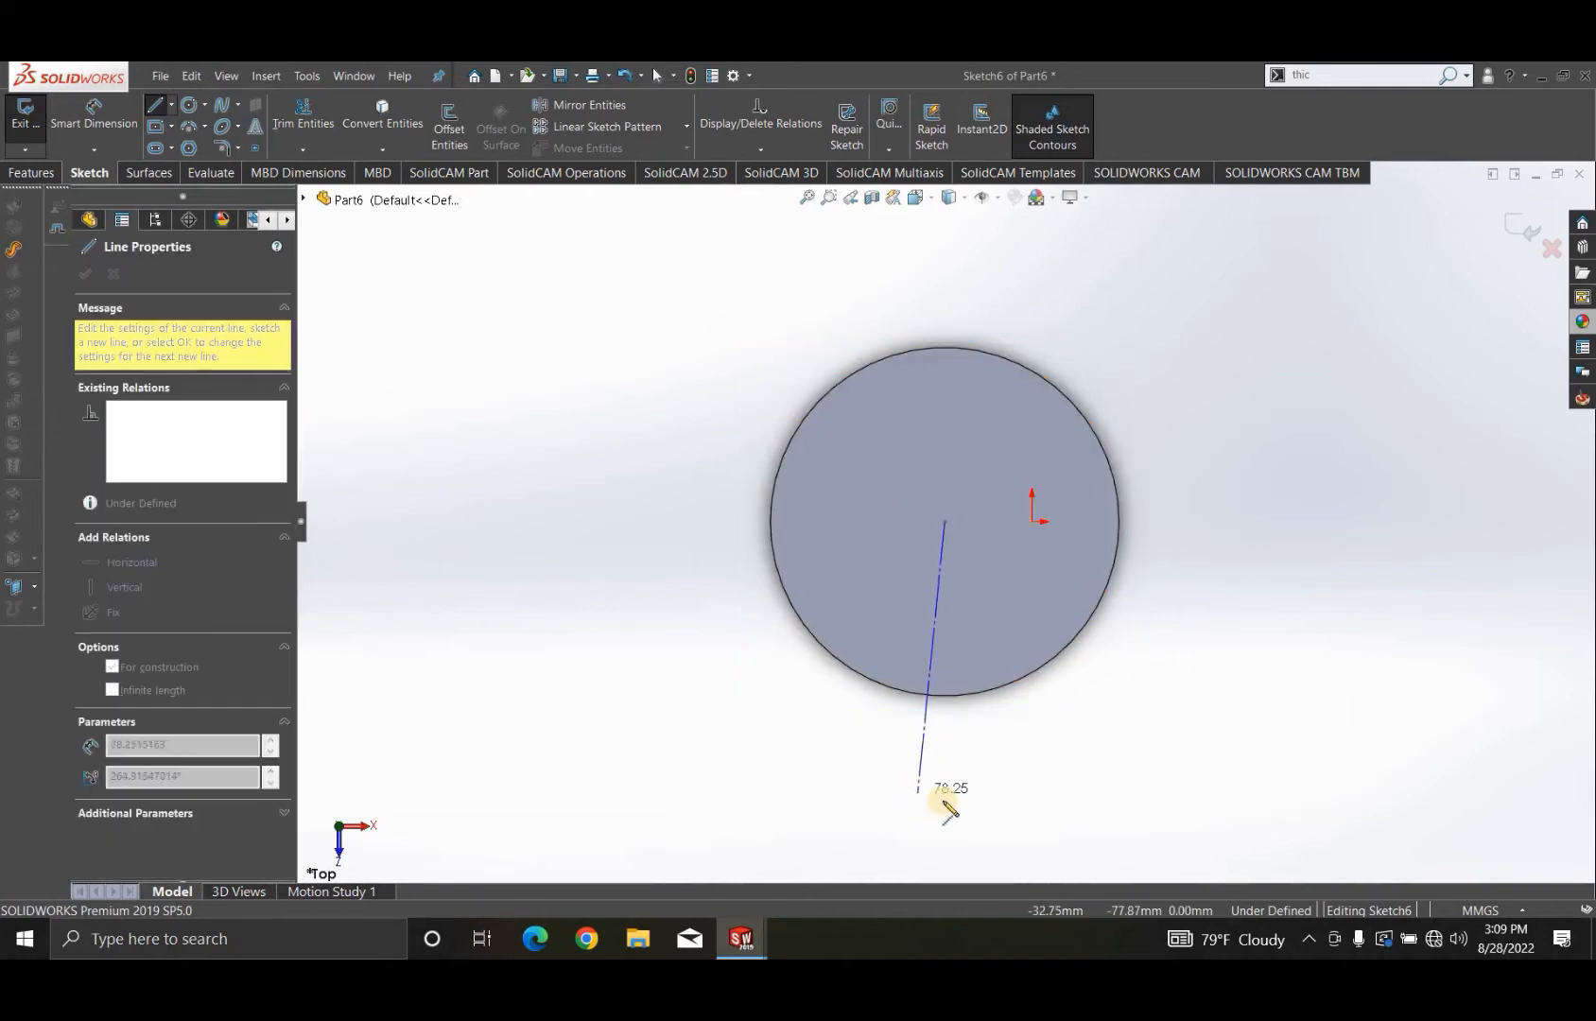
click(944, 799)
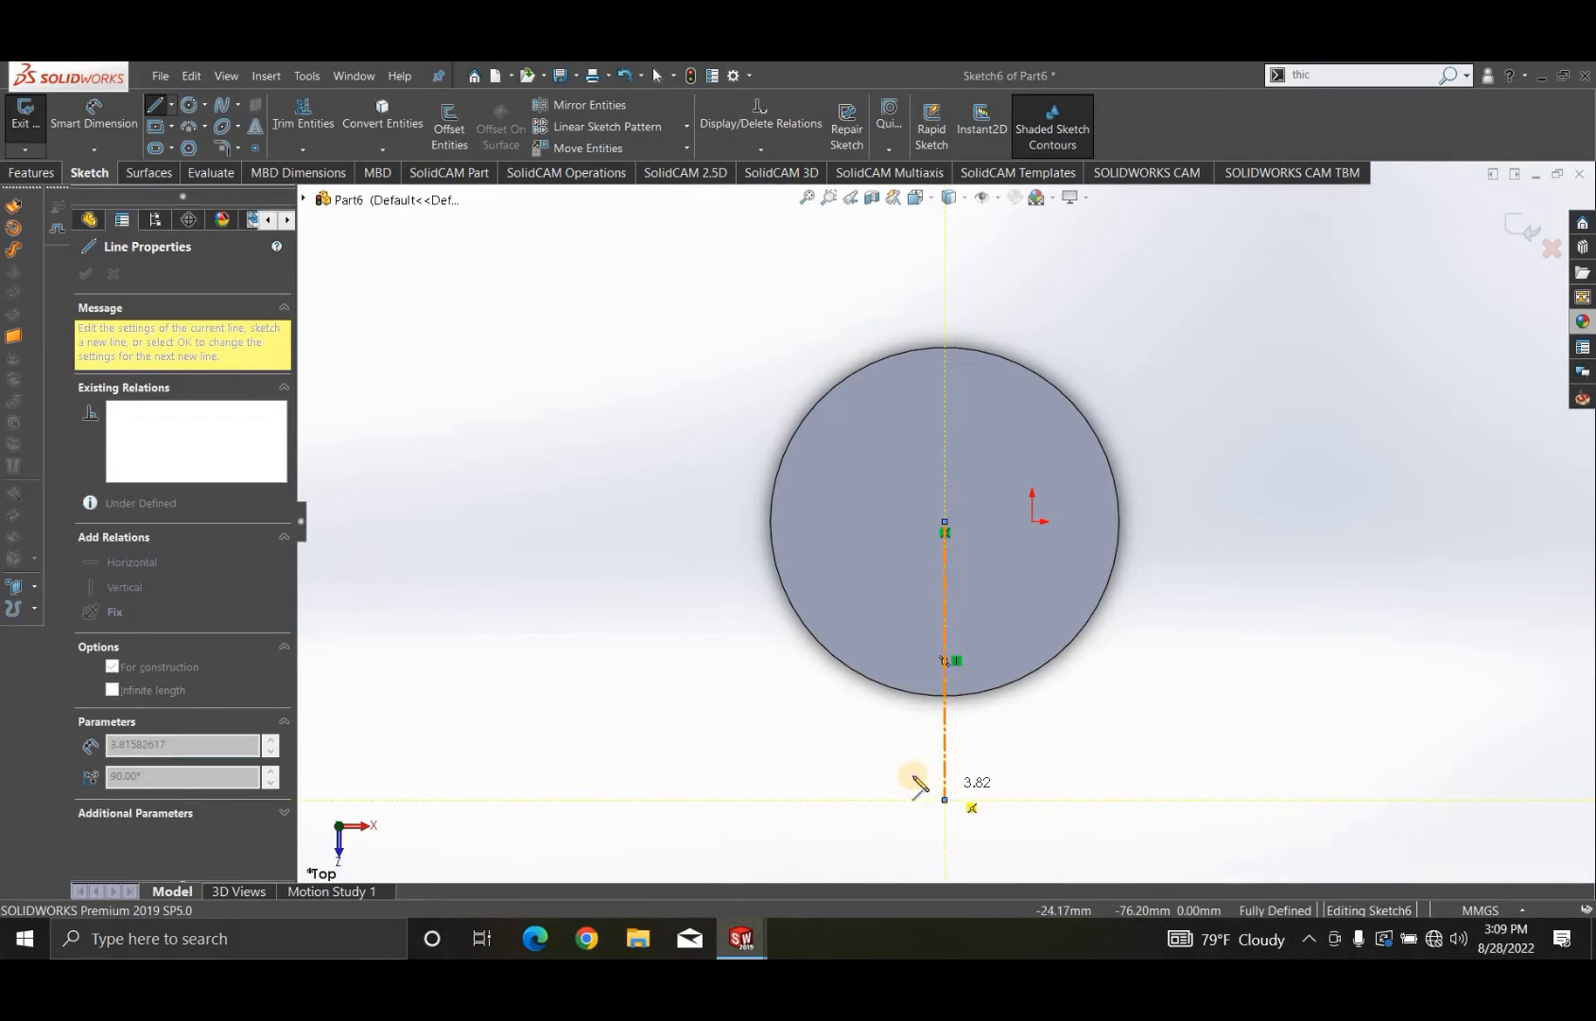
key(Escape)
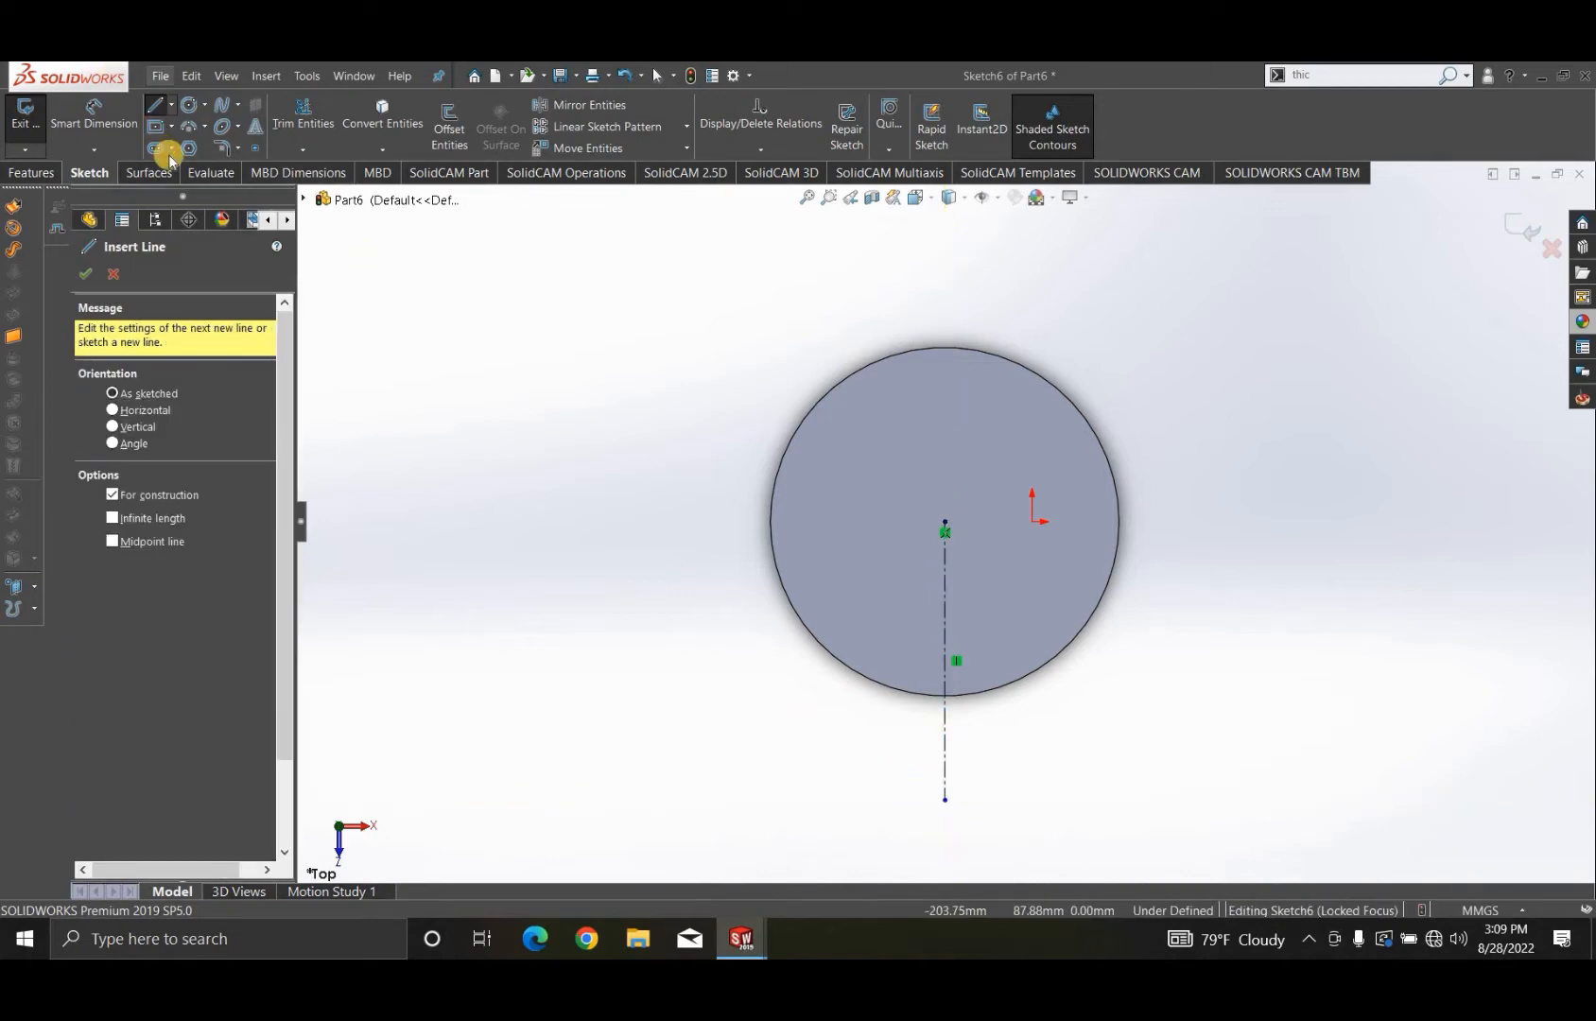
- Sketch a horizontal solid line about 126 mm long passing through the centerline's lower endpoint
click(171, 104)
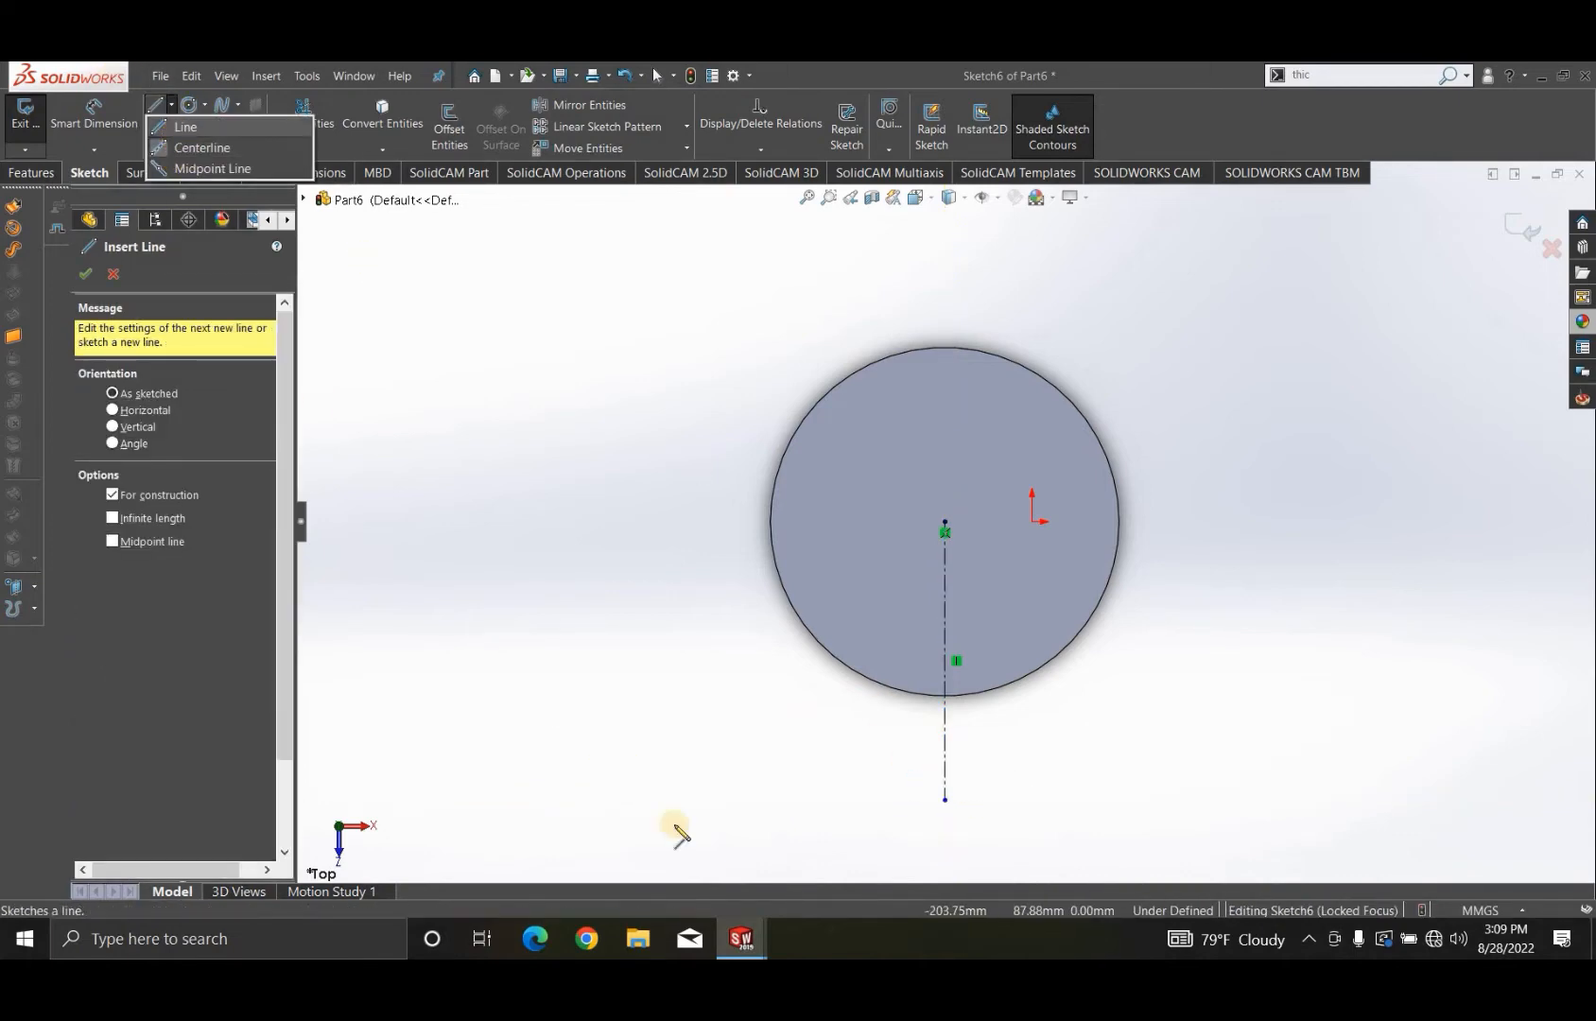
click(723, 801)
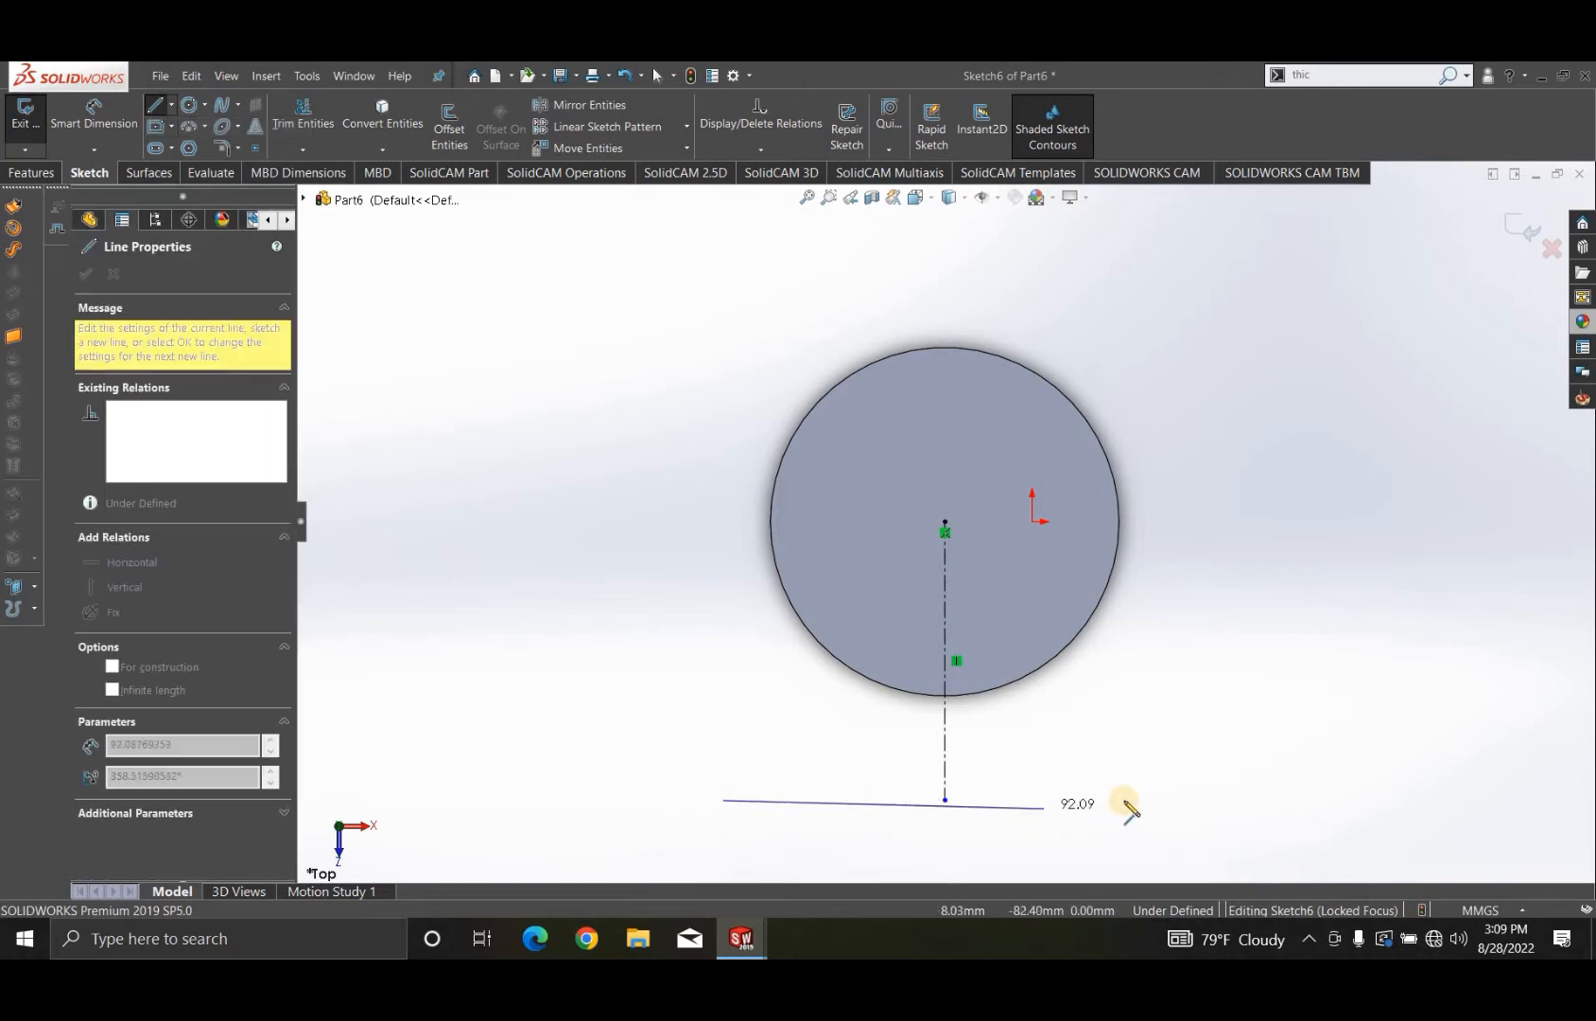
click(1163, 800)
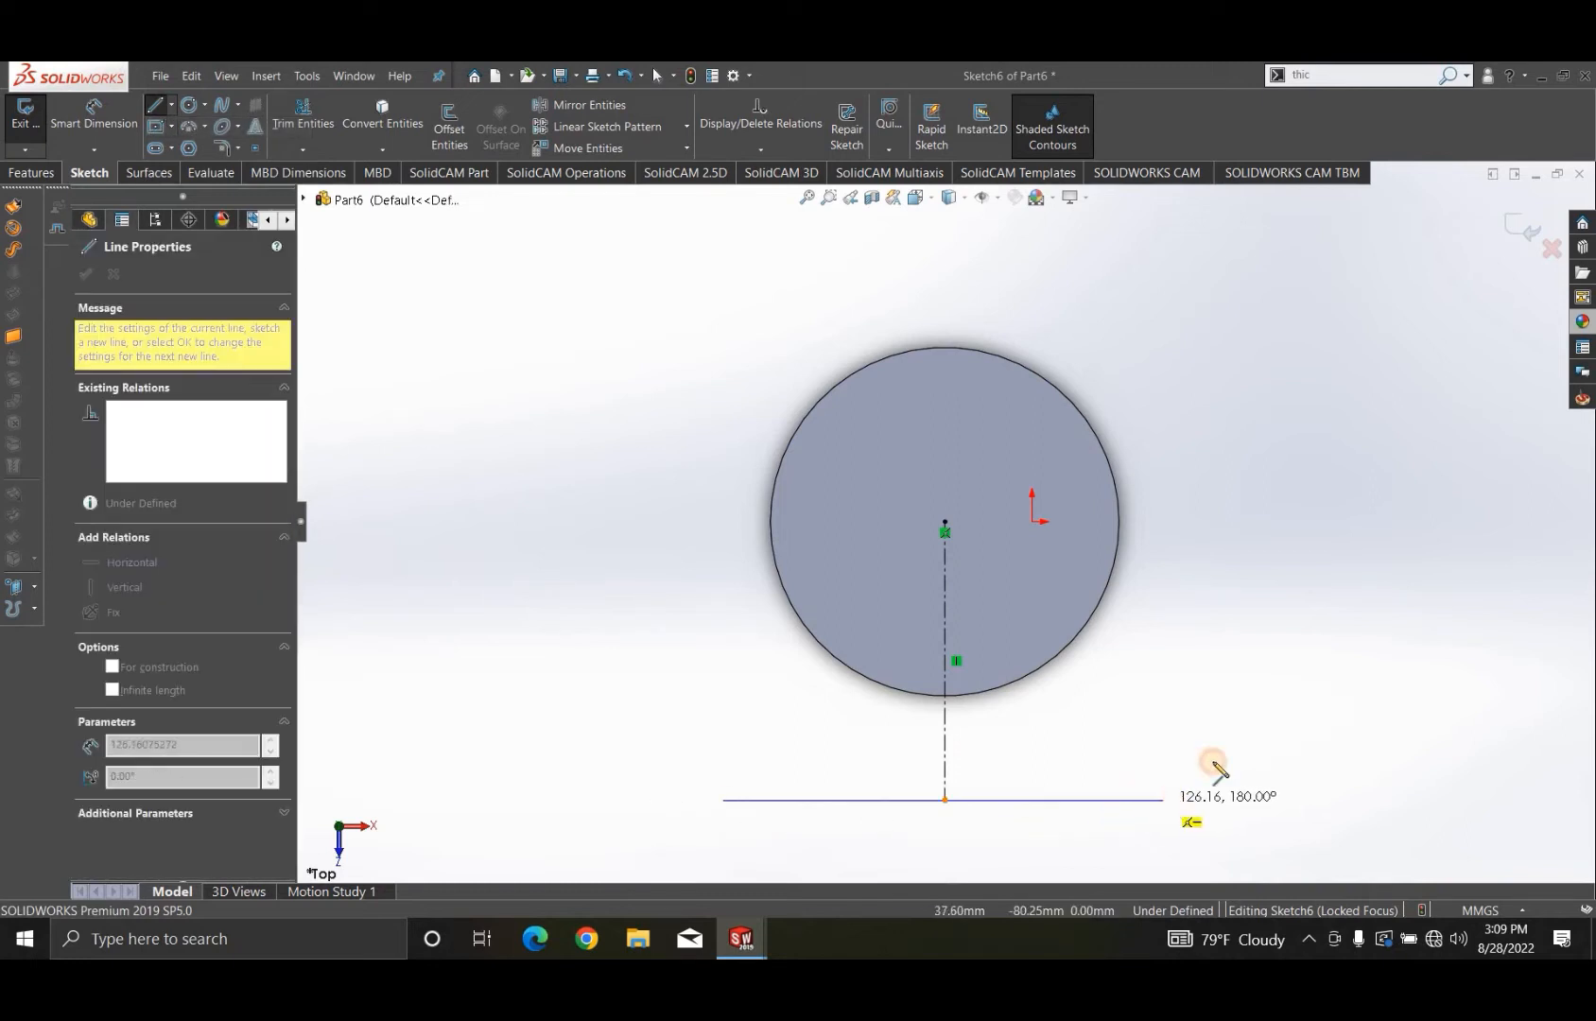
right_click(1286, 647)
key(Escape)
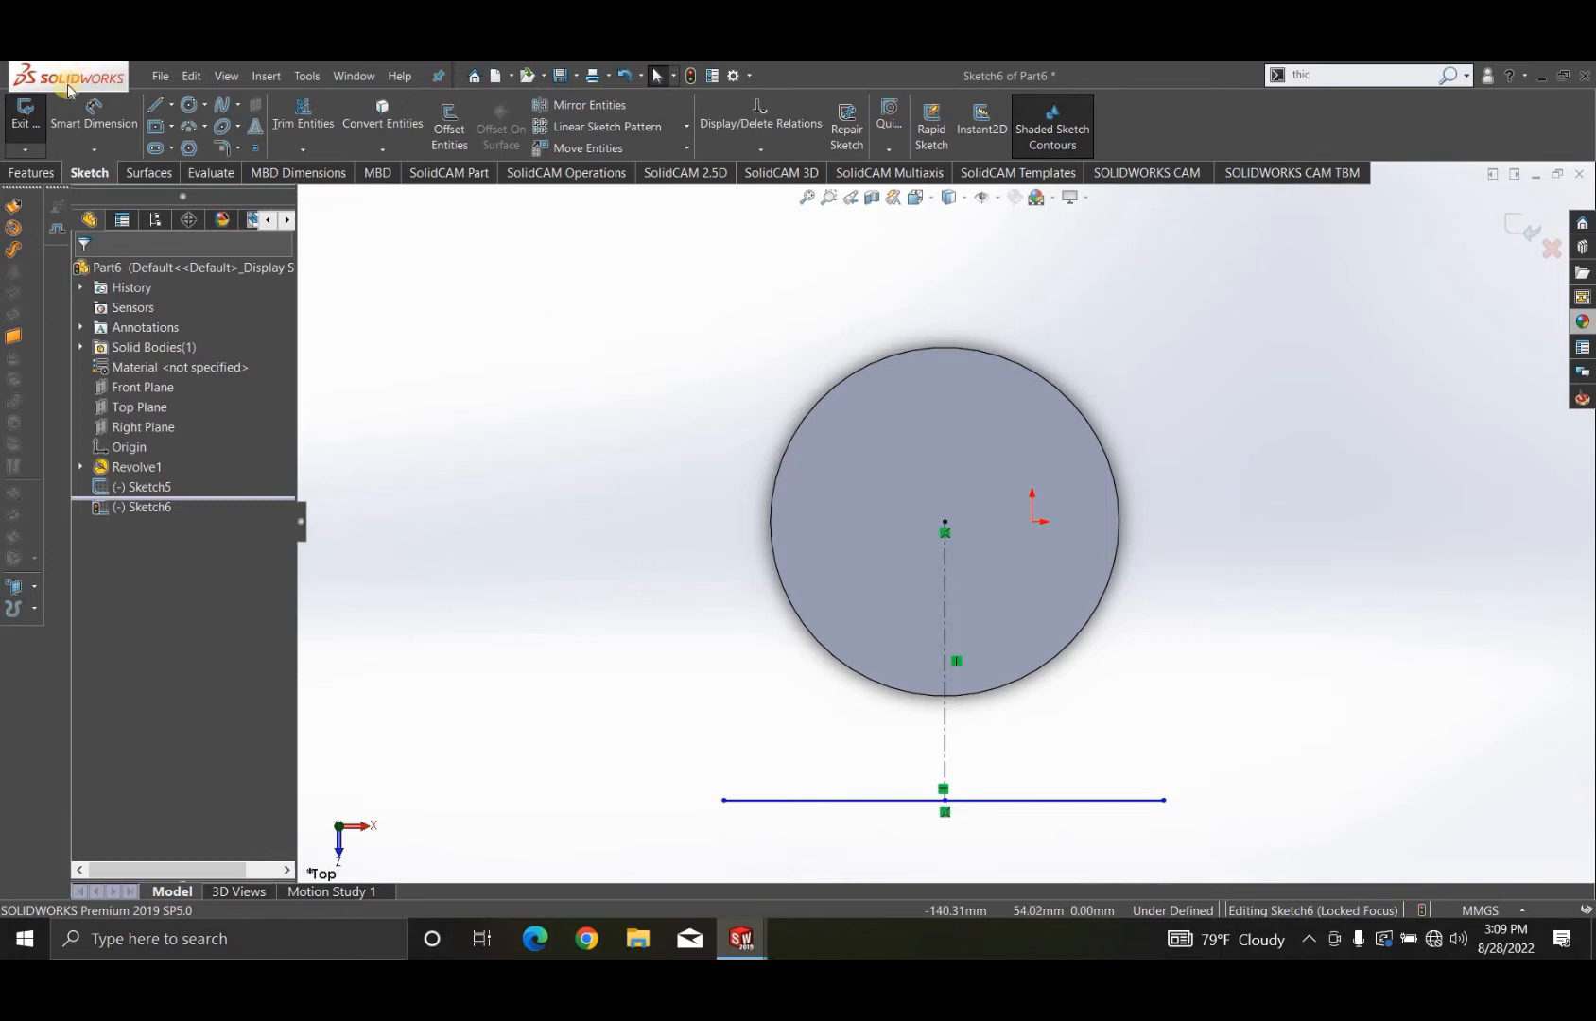
- Dimension the vertical centerline and set its length to 150 mm
click(95, 111)
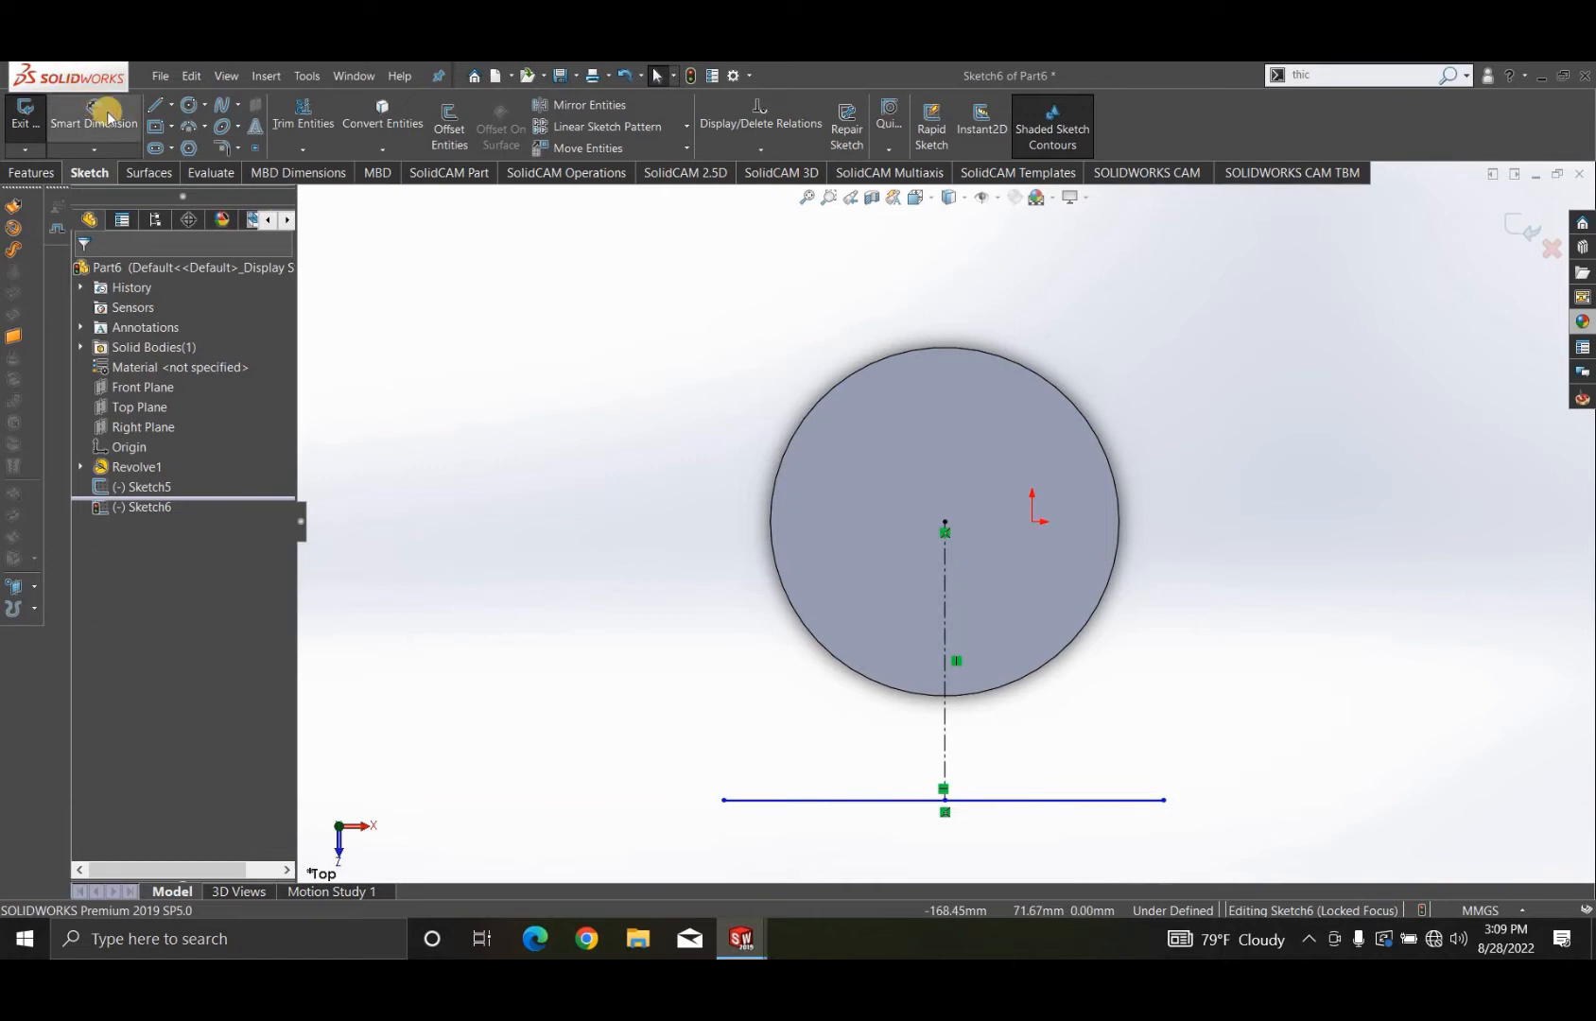
click(946, 732)
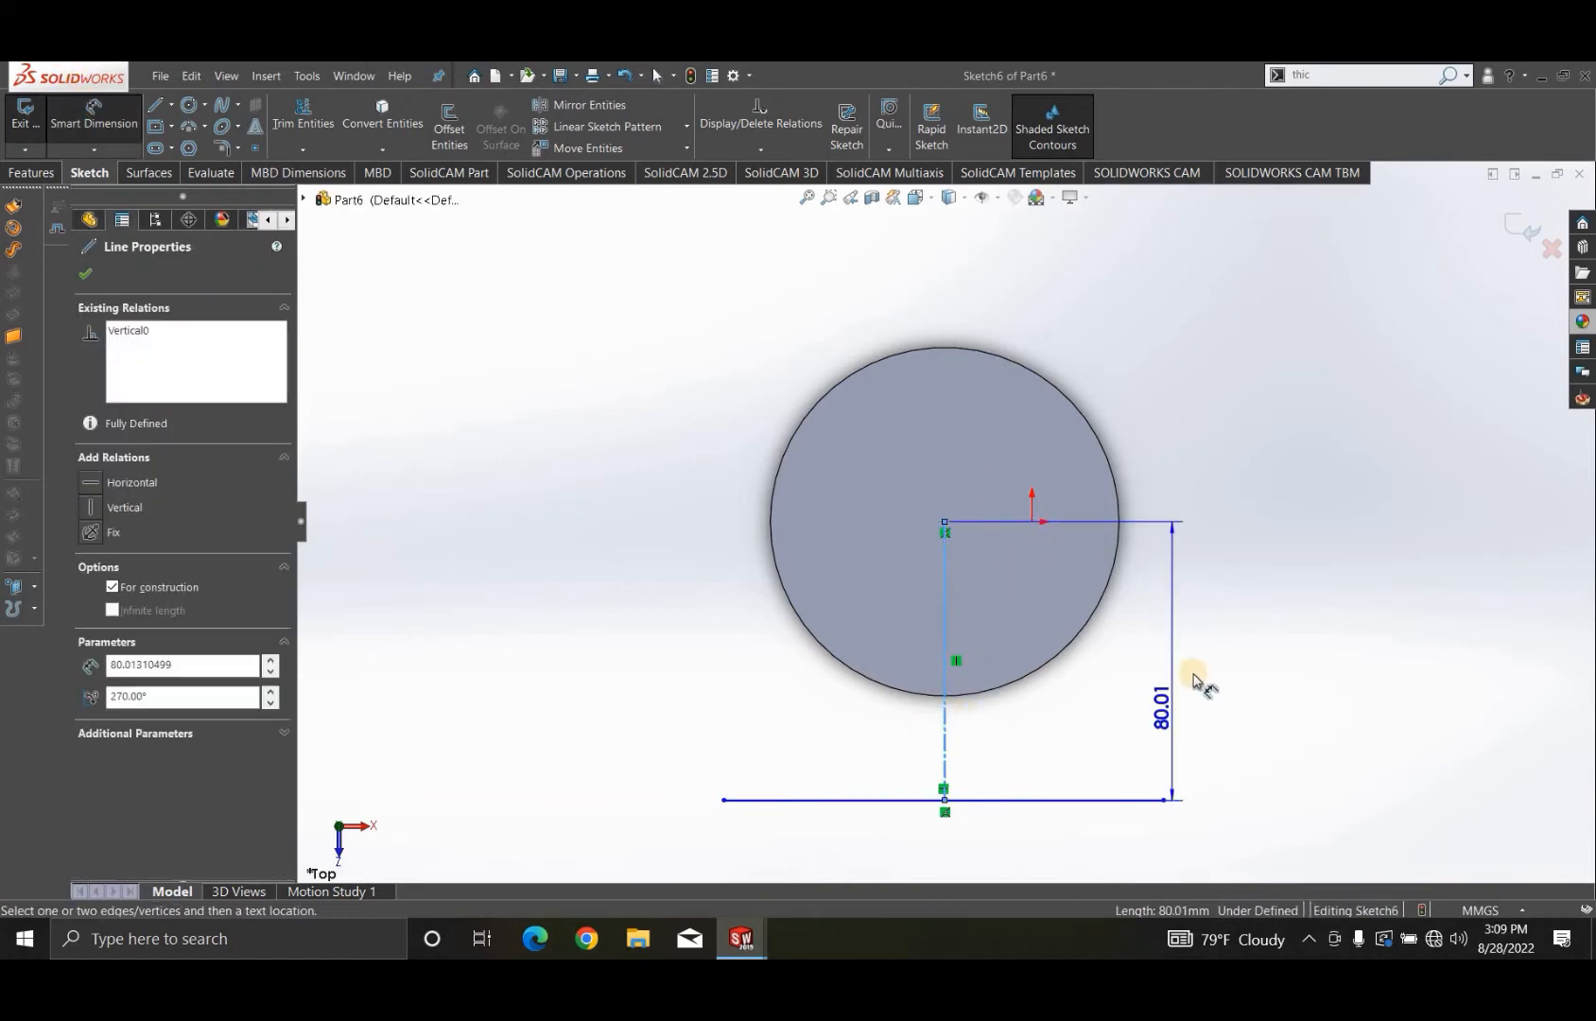
click(1194, 674)
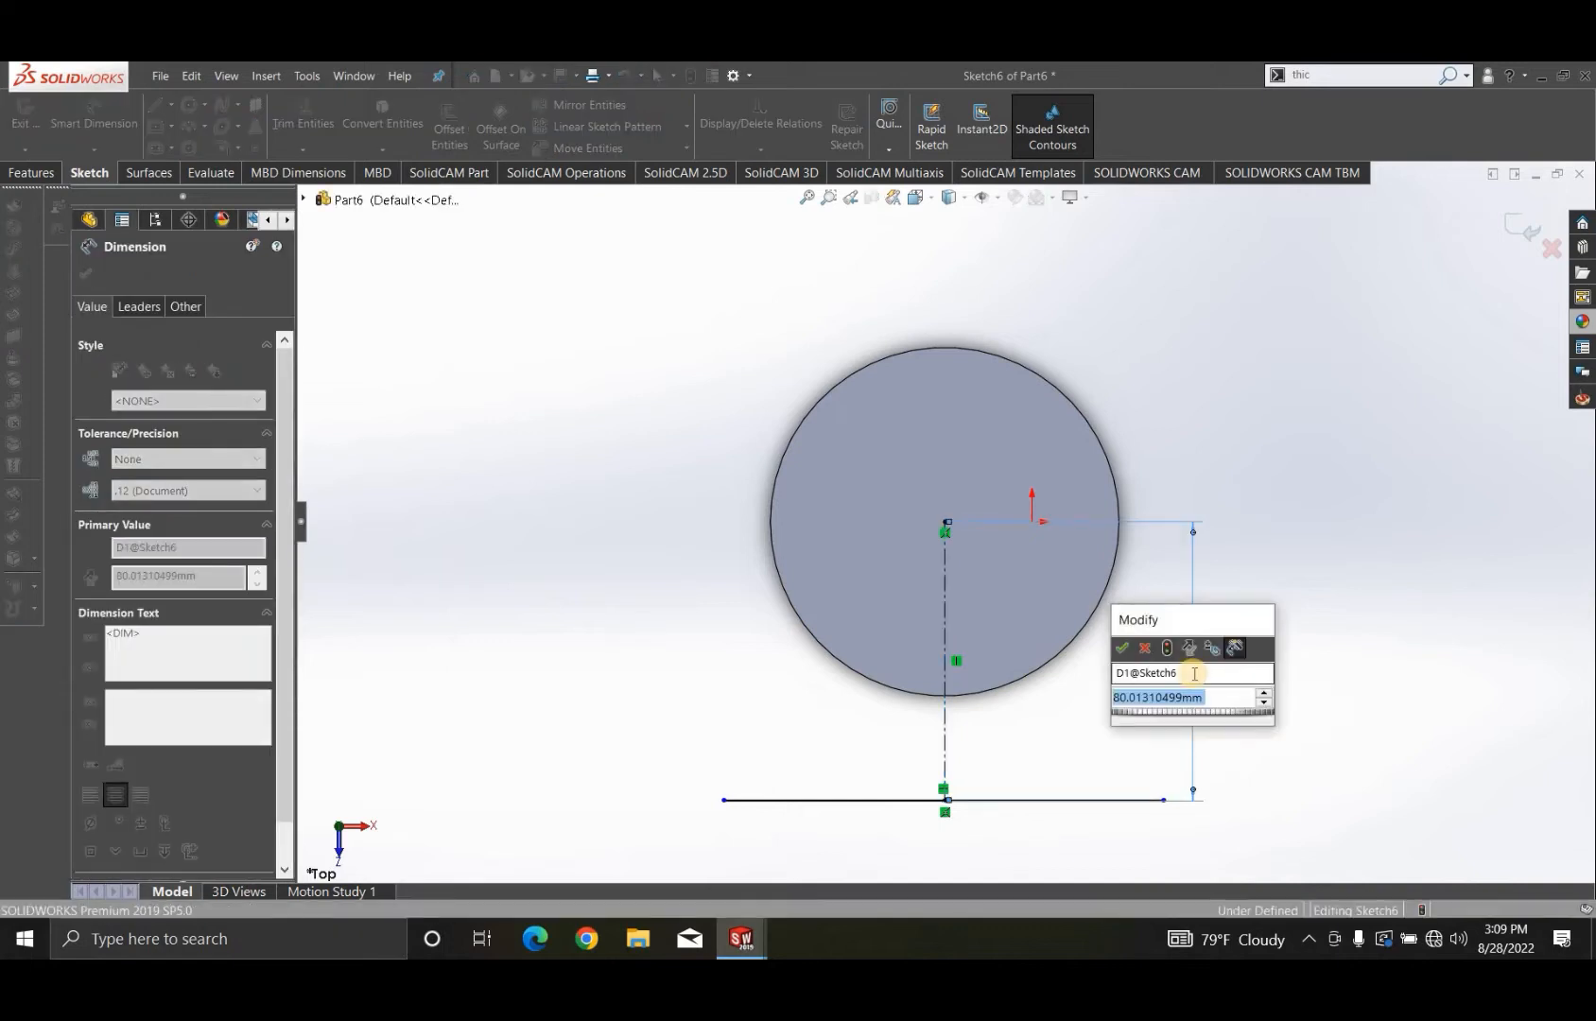
text(150)
key(Return)
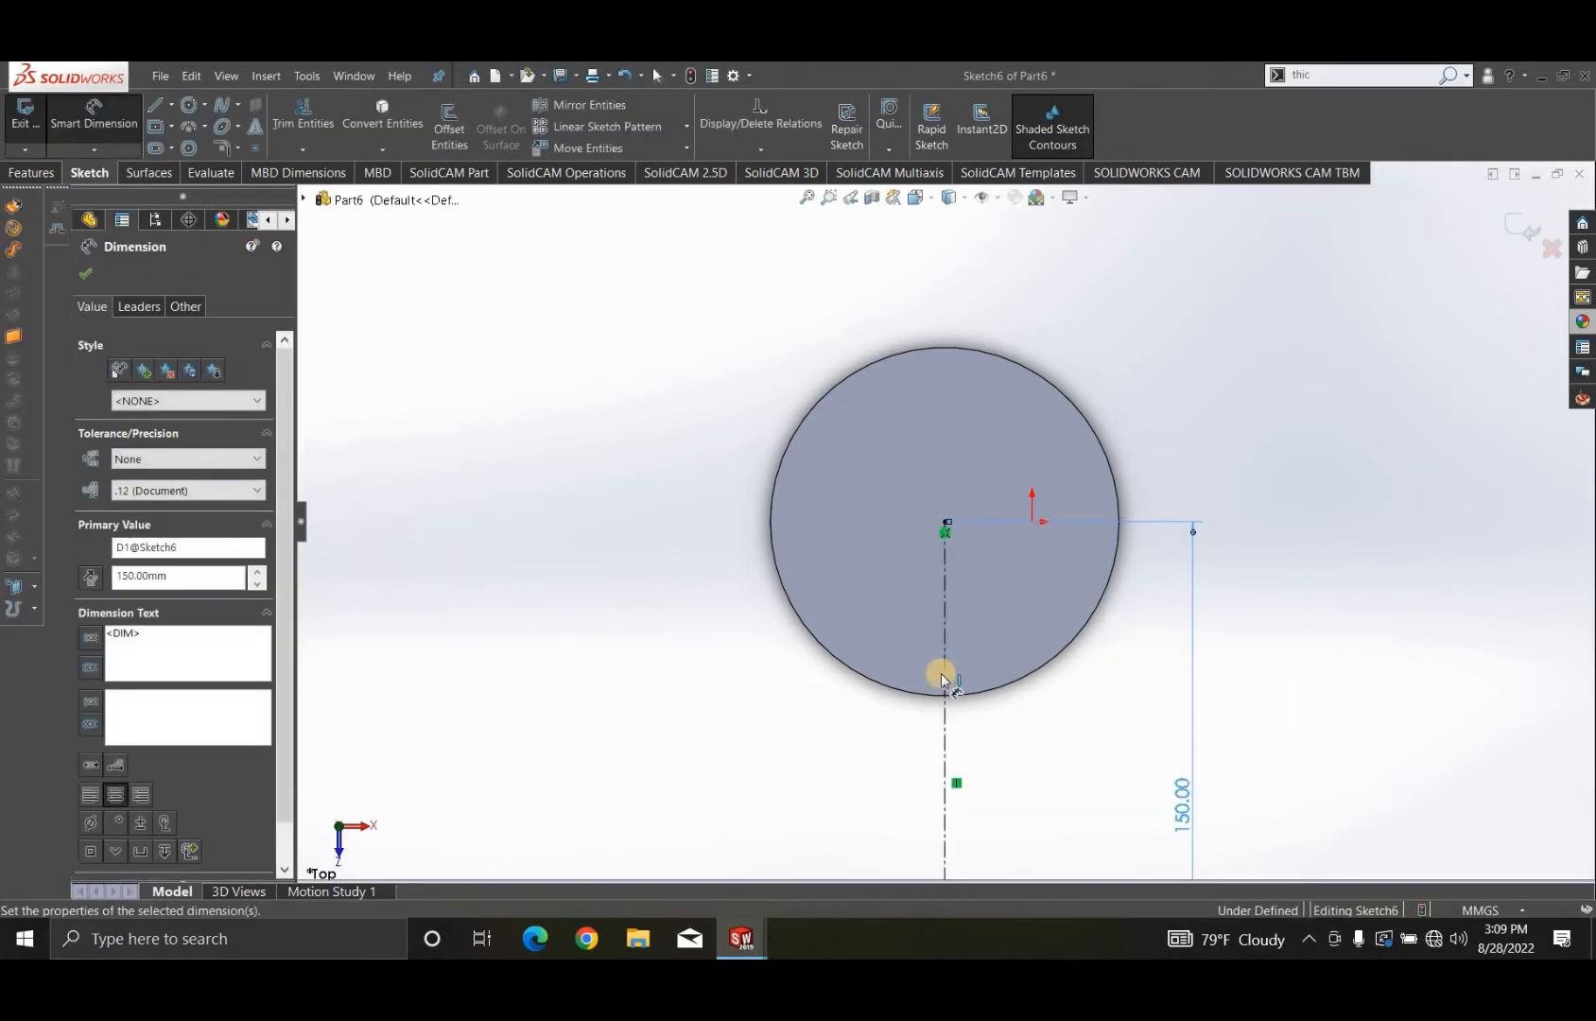
- Dimension the horizontal line and set its length to 150 mm
scroll(1074, 728, up, 4)
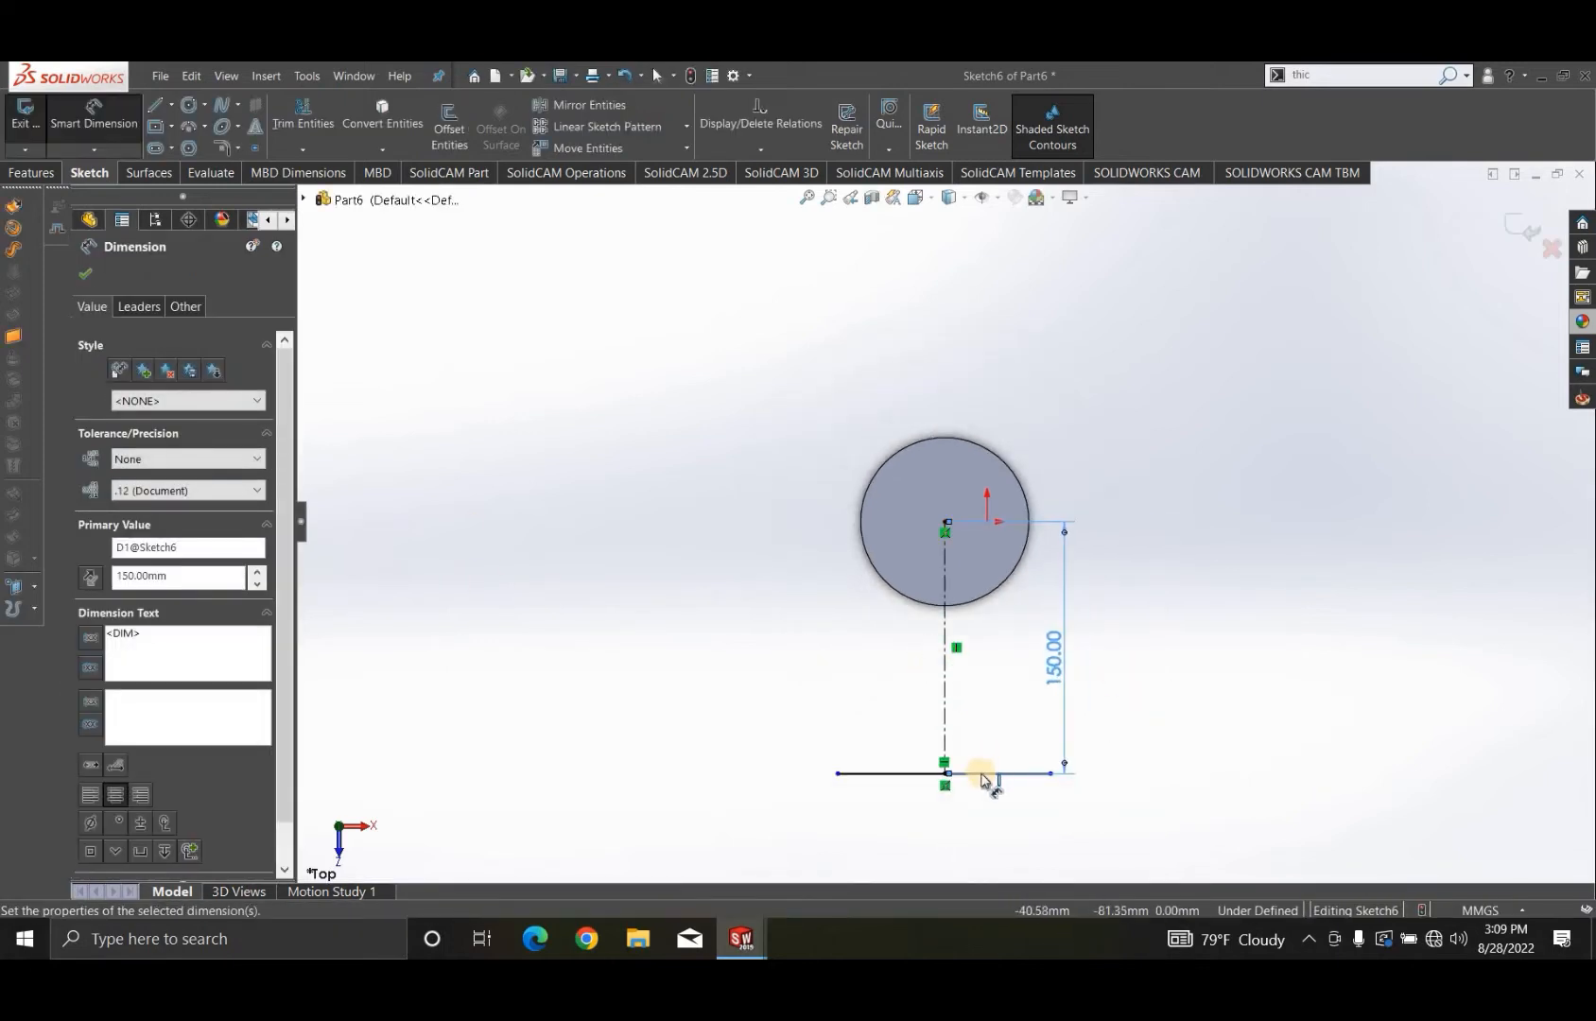
click(970, 840)
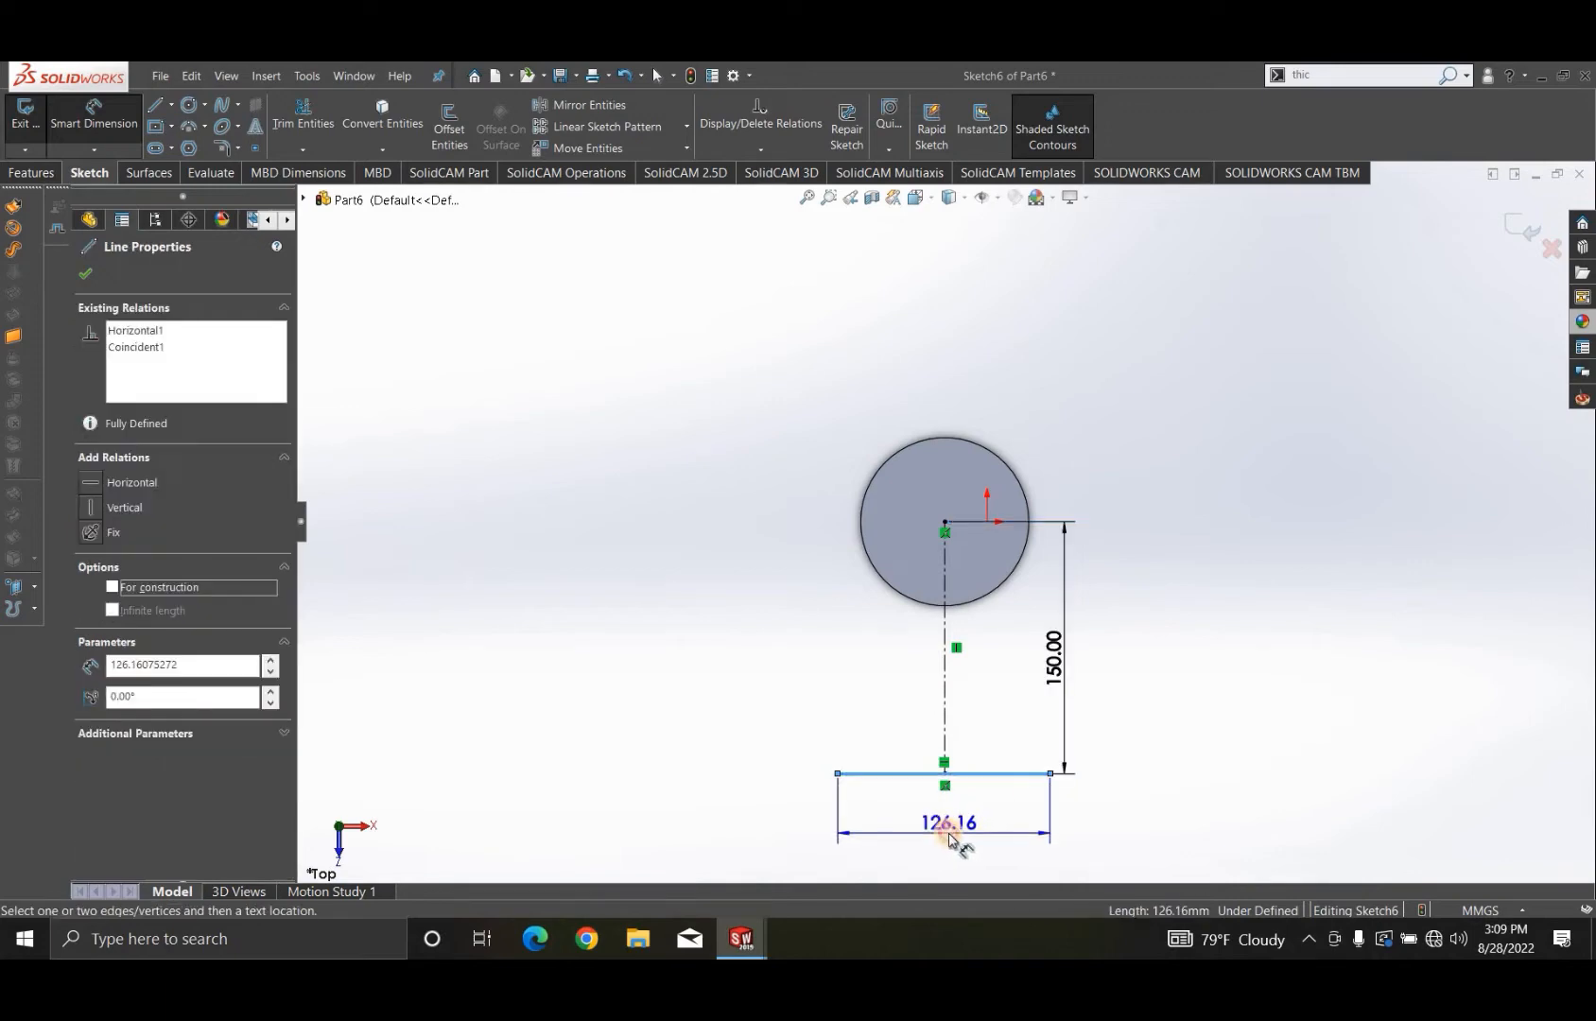
click(950, 833)
text(150)
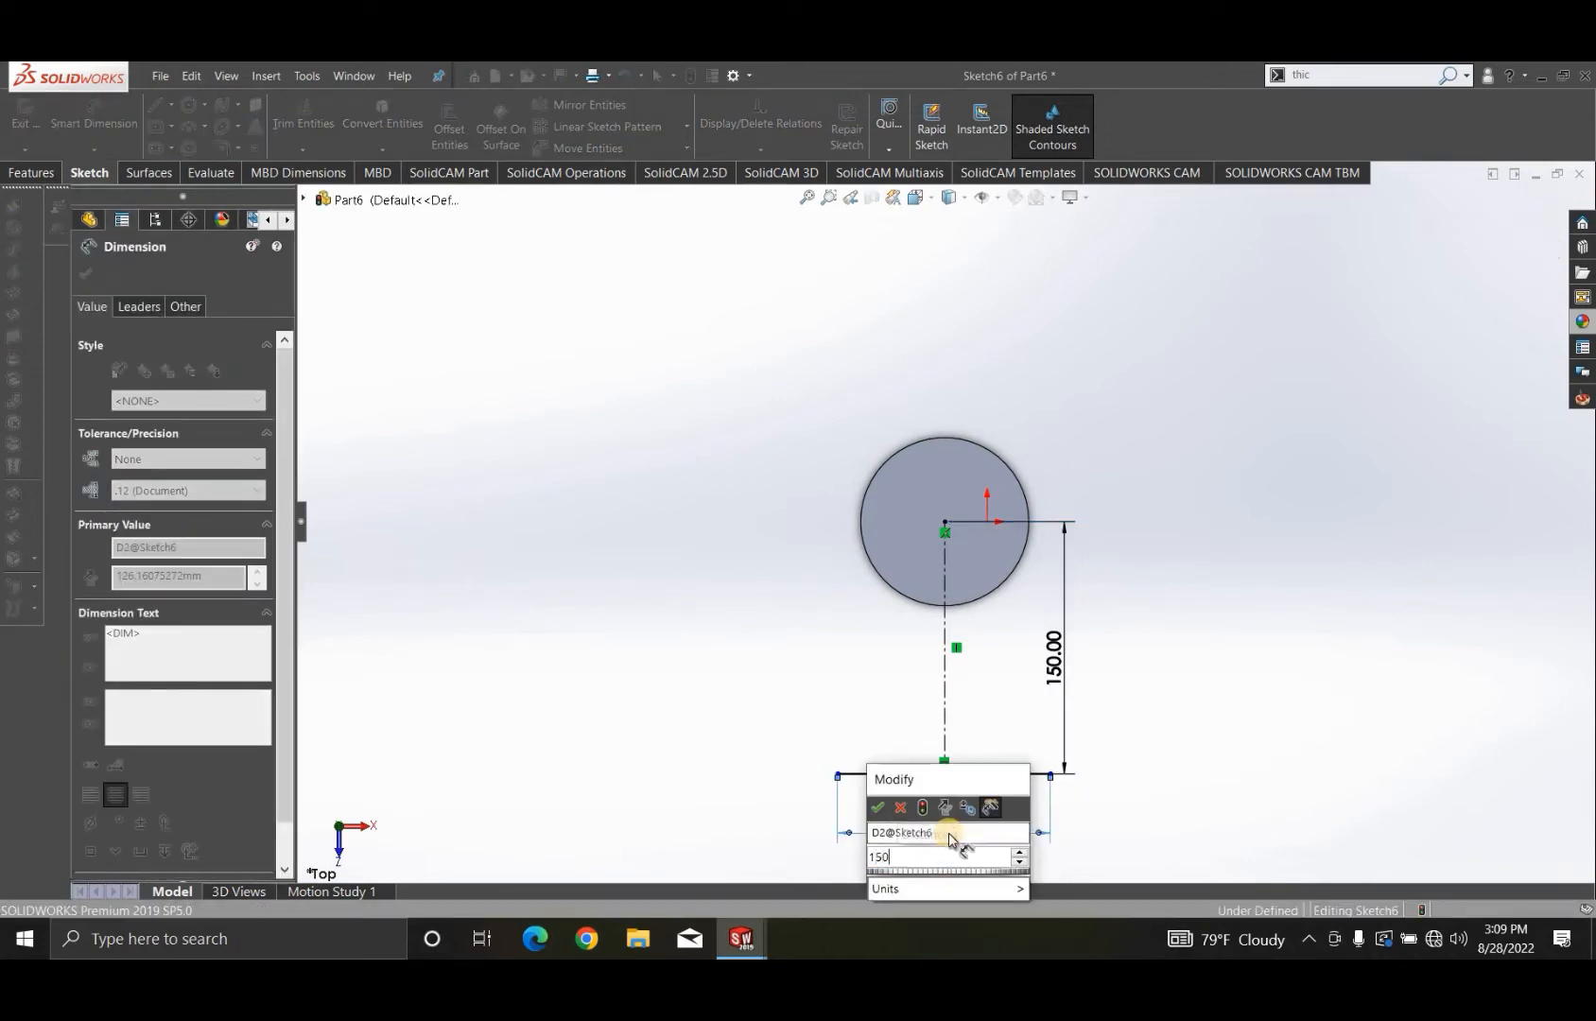
key(Return)
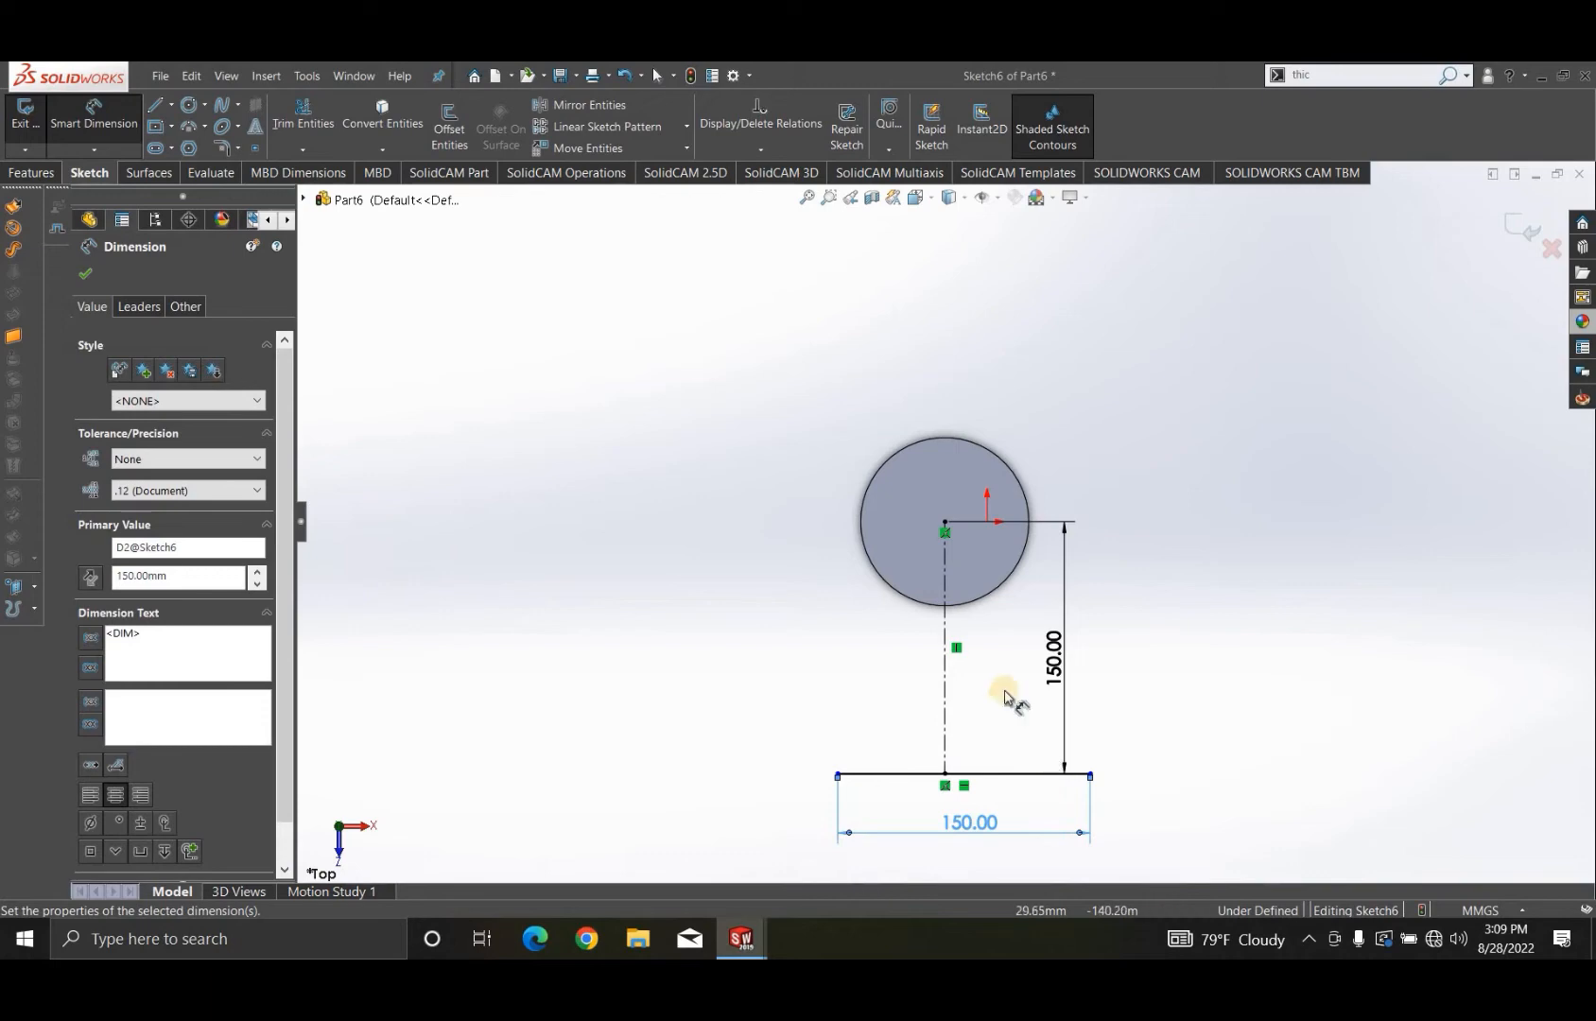
scroll(1000, 688, up, 2)
scroll(985, 658, down, 2)
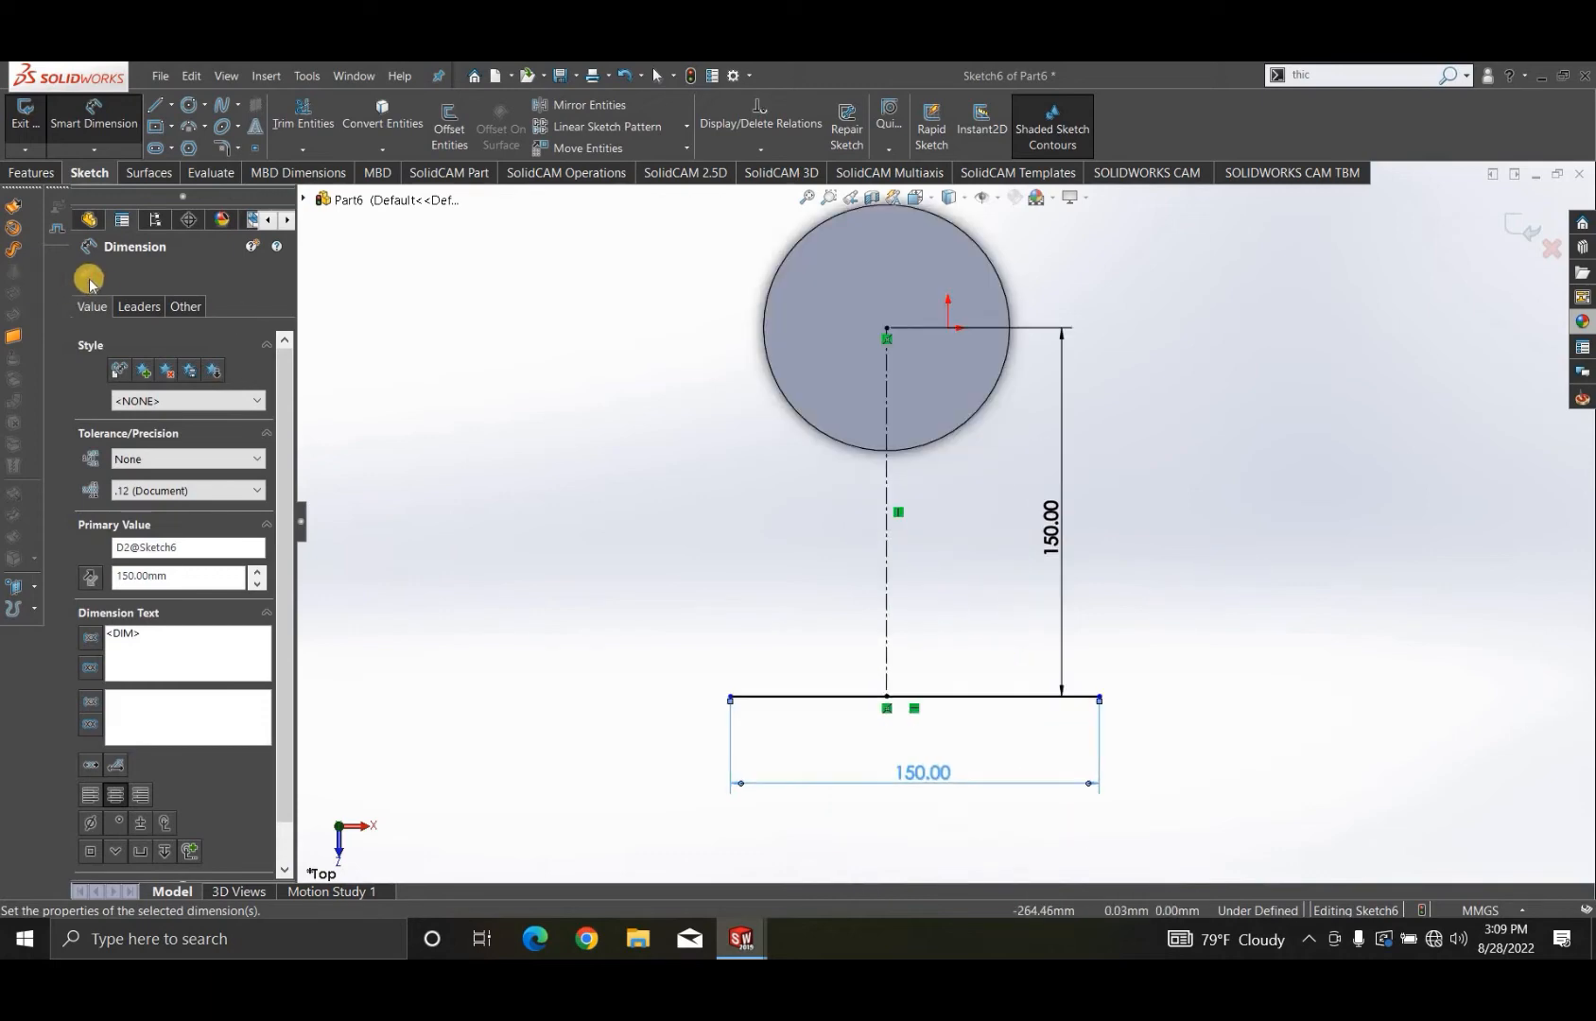
click(539, 446)
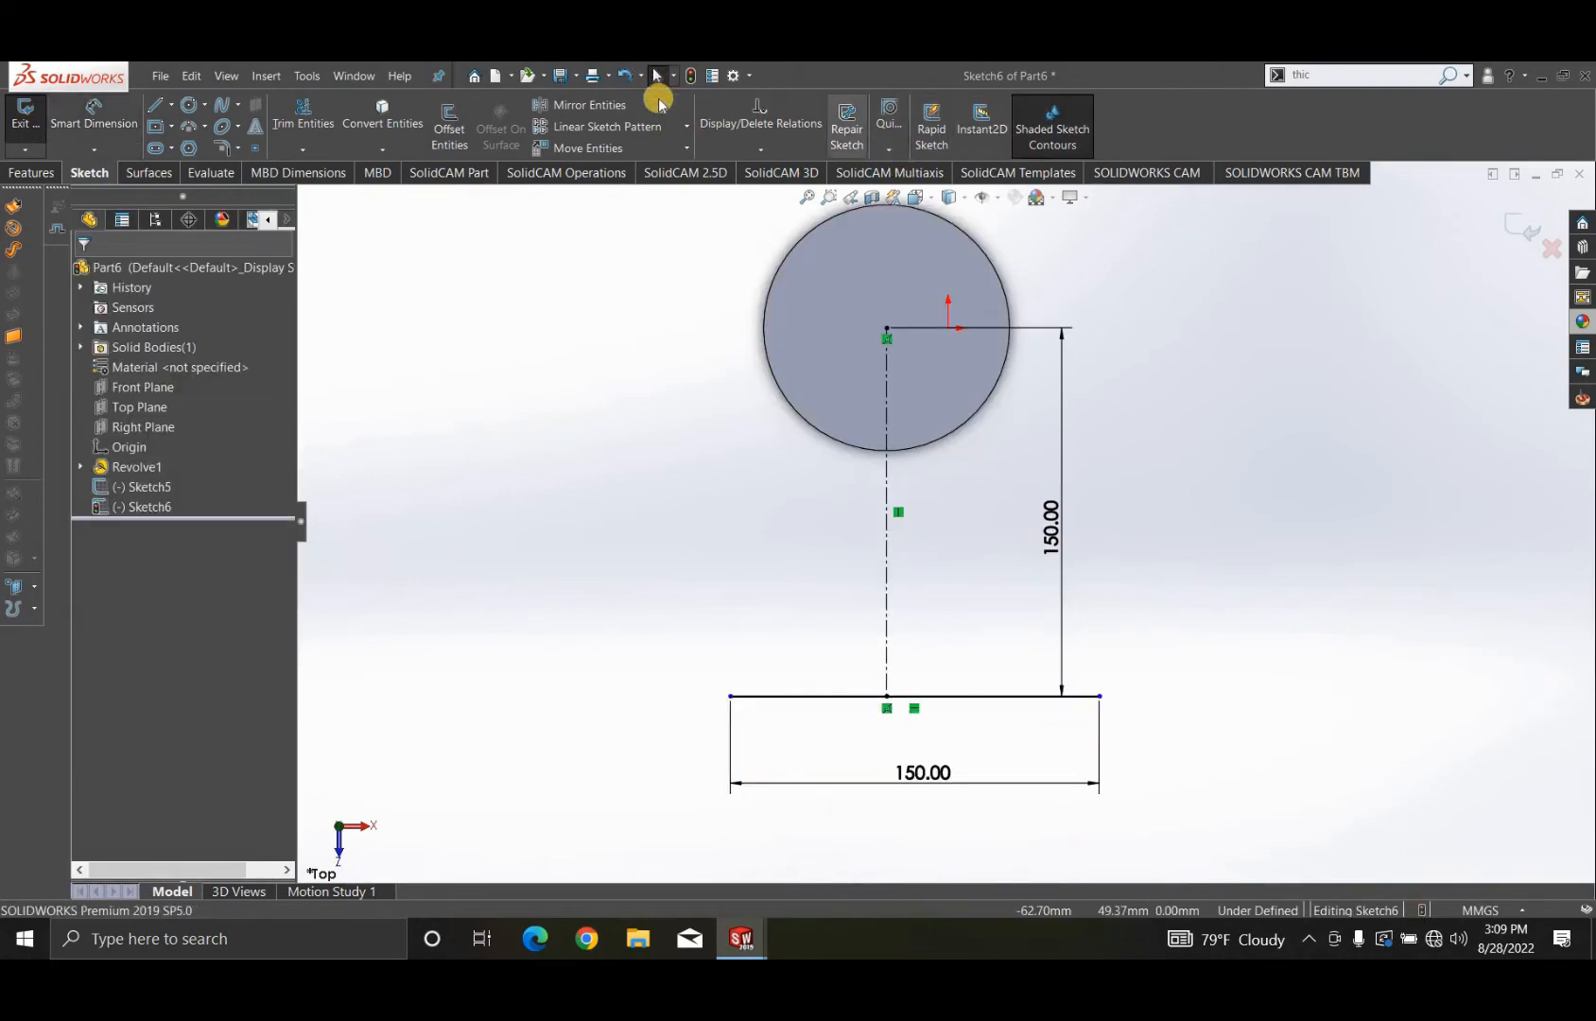
- Add a coincident relation between the horizontal line's midpoint and the centerline's lower endpoint, and finish the sketch
click(760, 150)
click(767, 189)
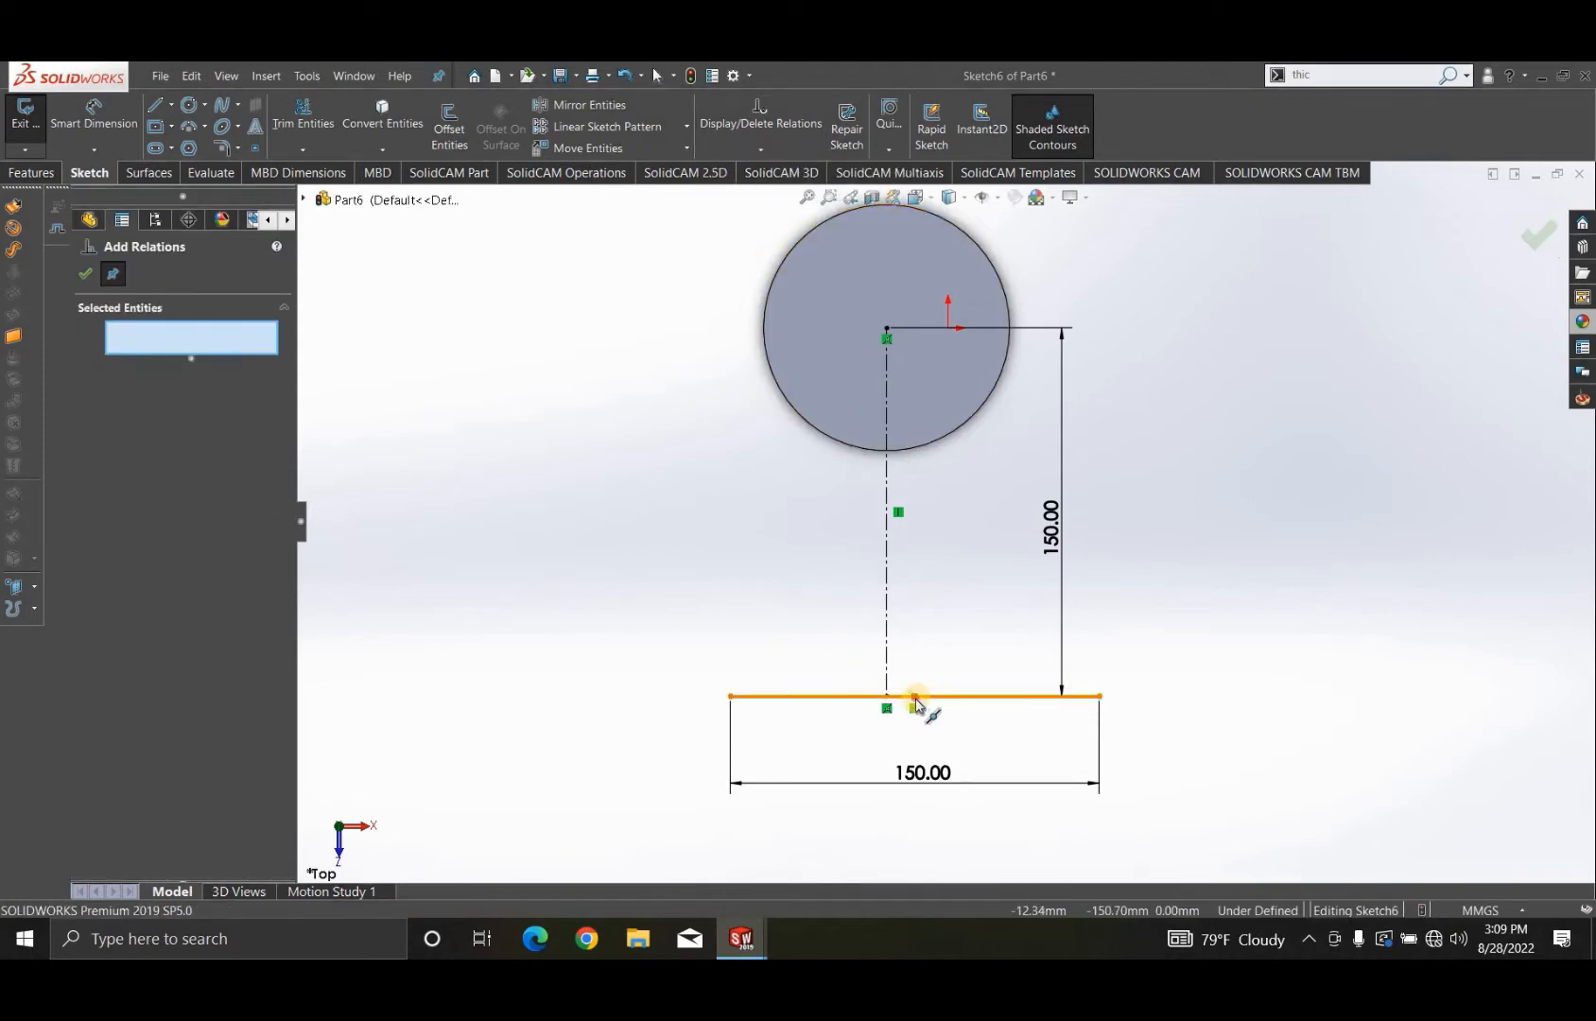
click(886, 698)
click(886, 697)
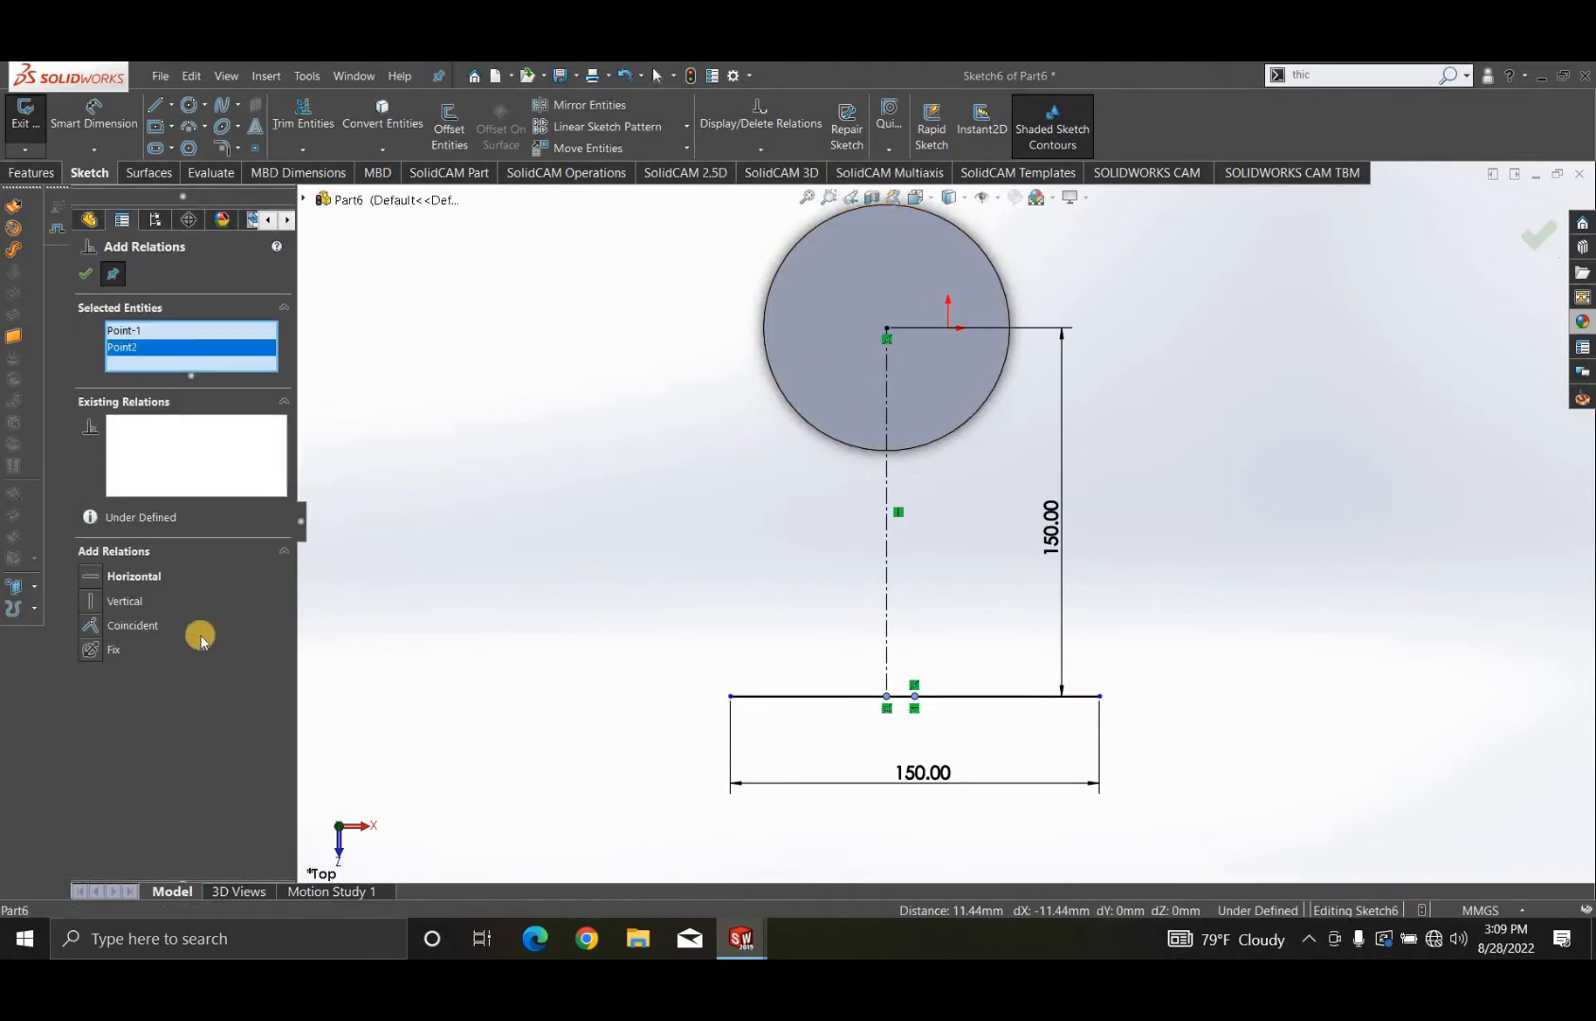
click(94, 626)
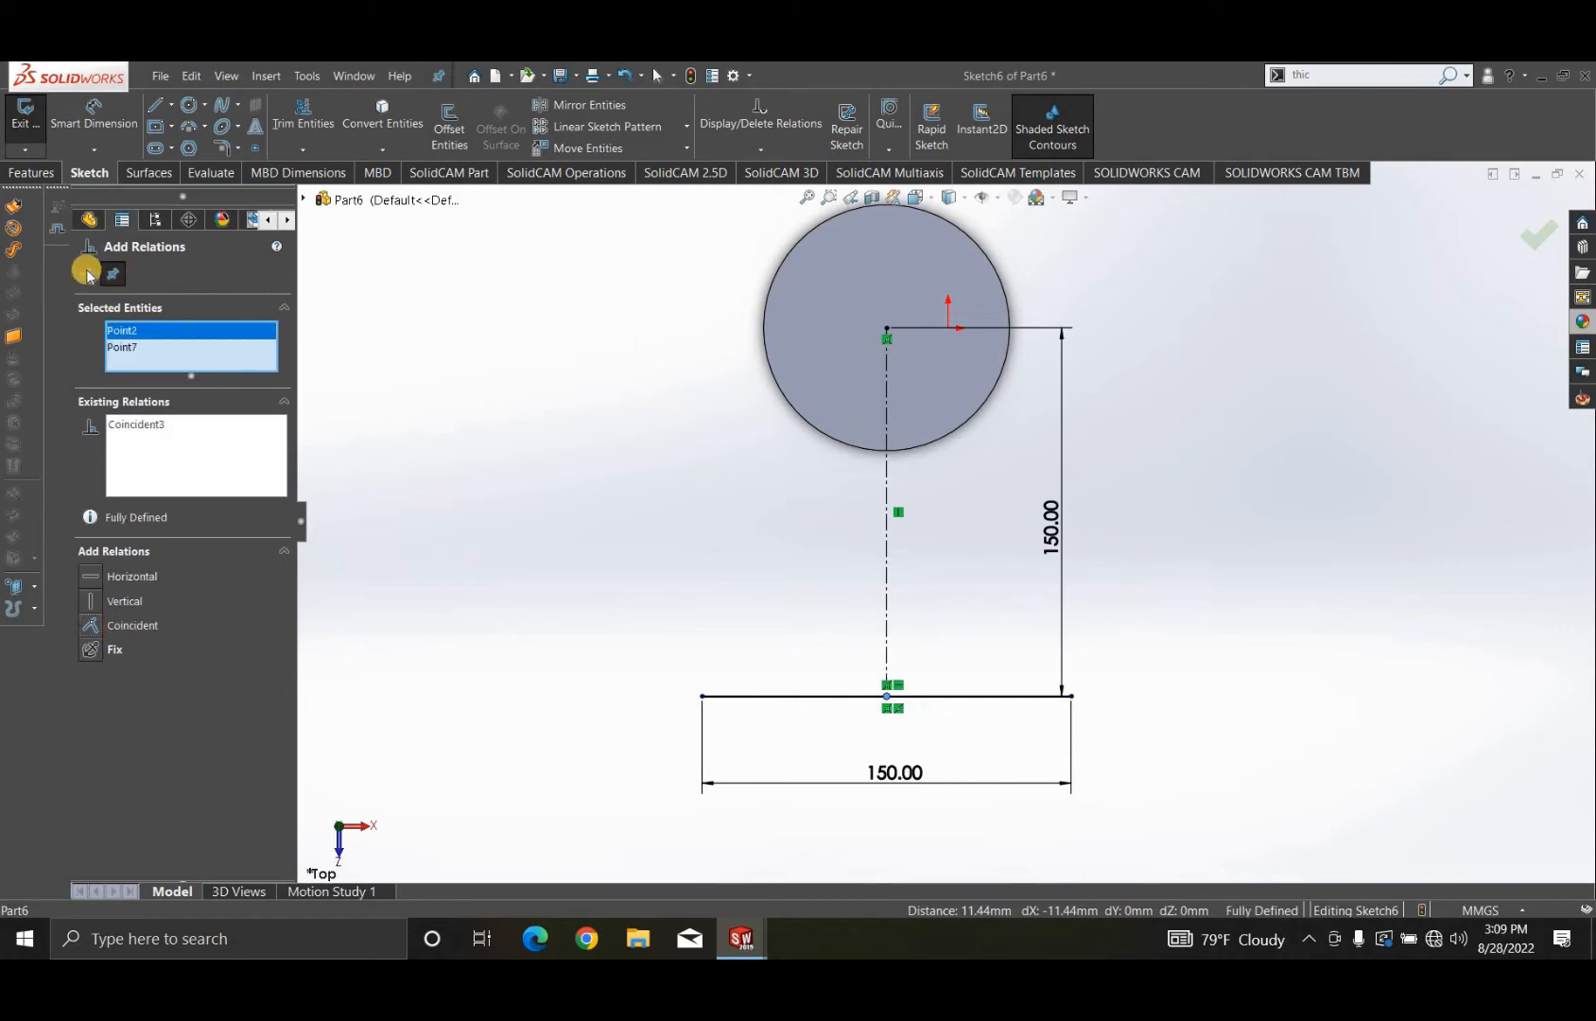
click(101, 275)
scroll(704, 605, up, 2)
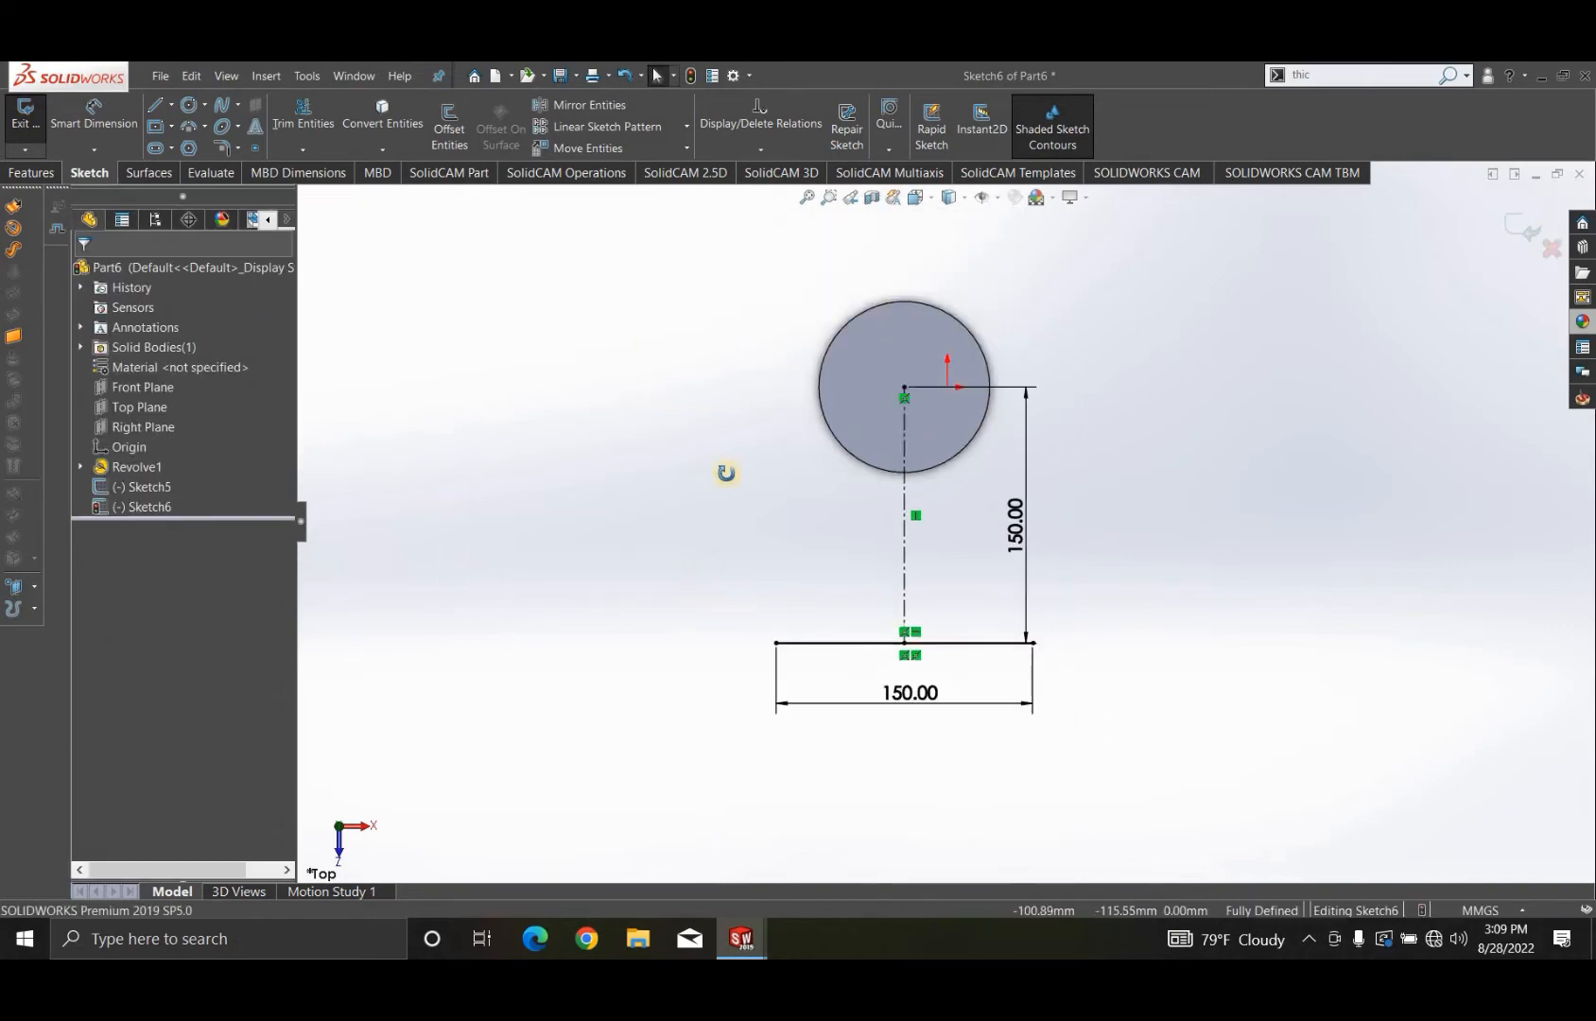
mouse_move(727, 470)
middle_down()
mouse_move(1376, 201)
mouse_move(1511, 255)
middle_up()
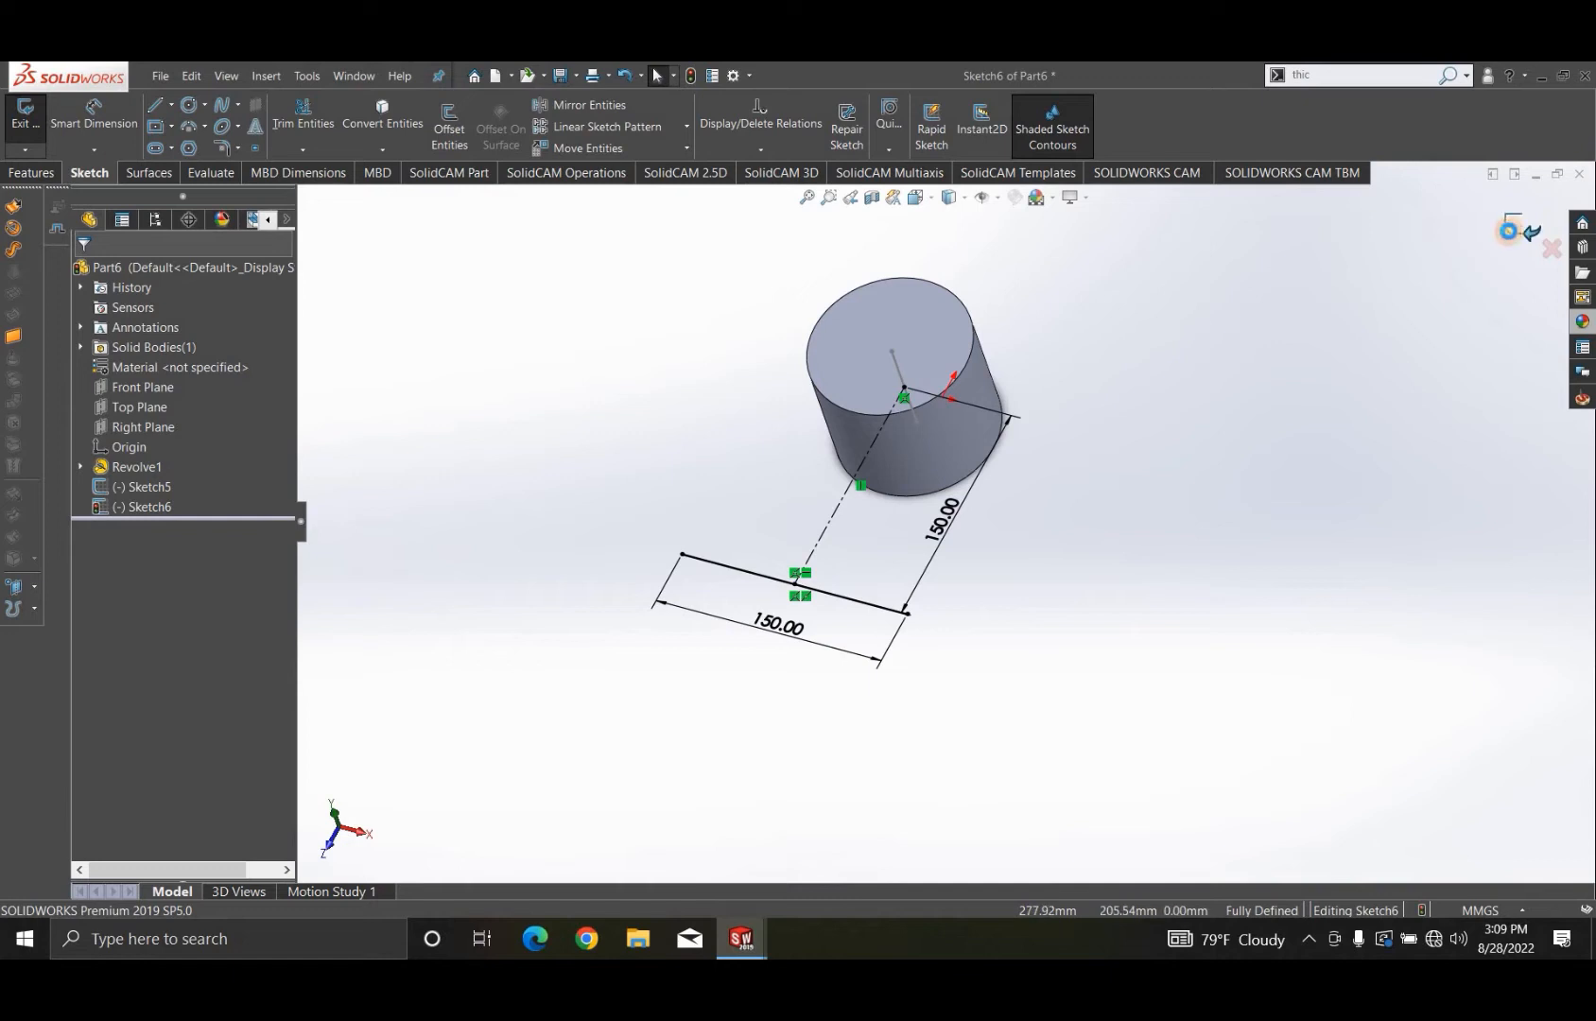
click(1509, 231)
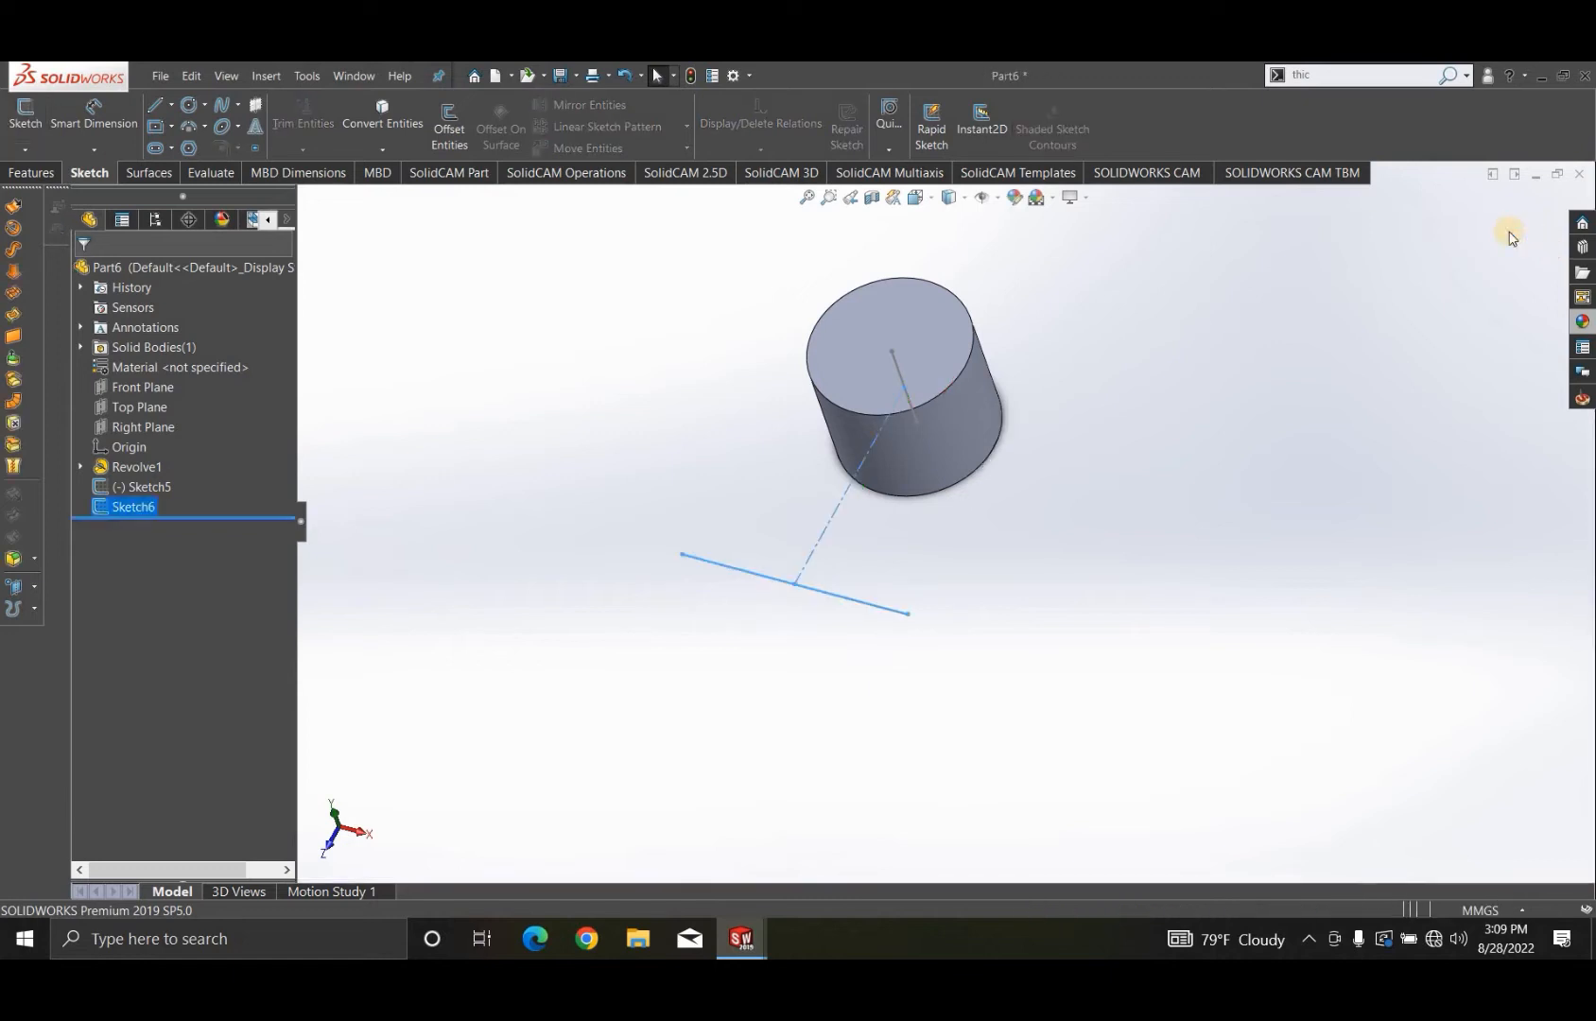
- Create a lofted surface between the vertical sketch line inside the cylinder and the 150 mm horizontal sketch line in front of it
mouse_move(862, 399)
middle_down()
mouse_move(862, 463)
mouse_move(858, 421)
mouse_move(781, 391)
mouse_move(851, 367)
mouse_move(788, 363)
mouse_move(886, 378)
middle_up()
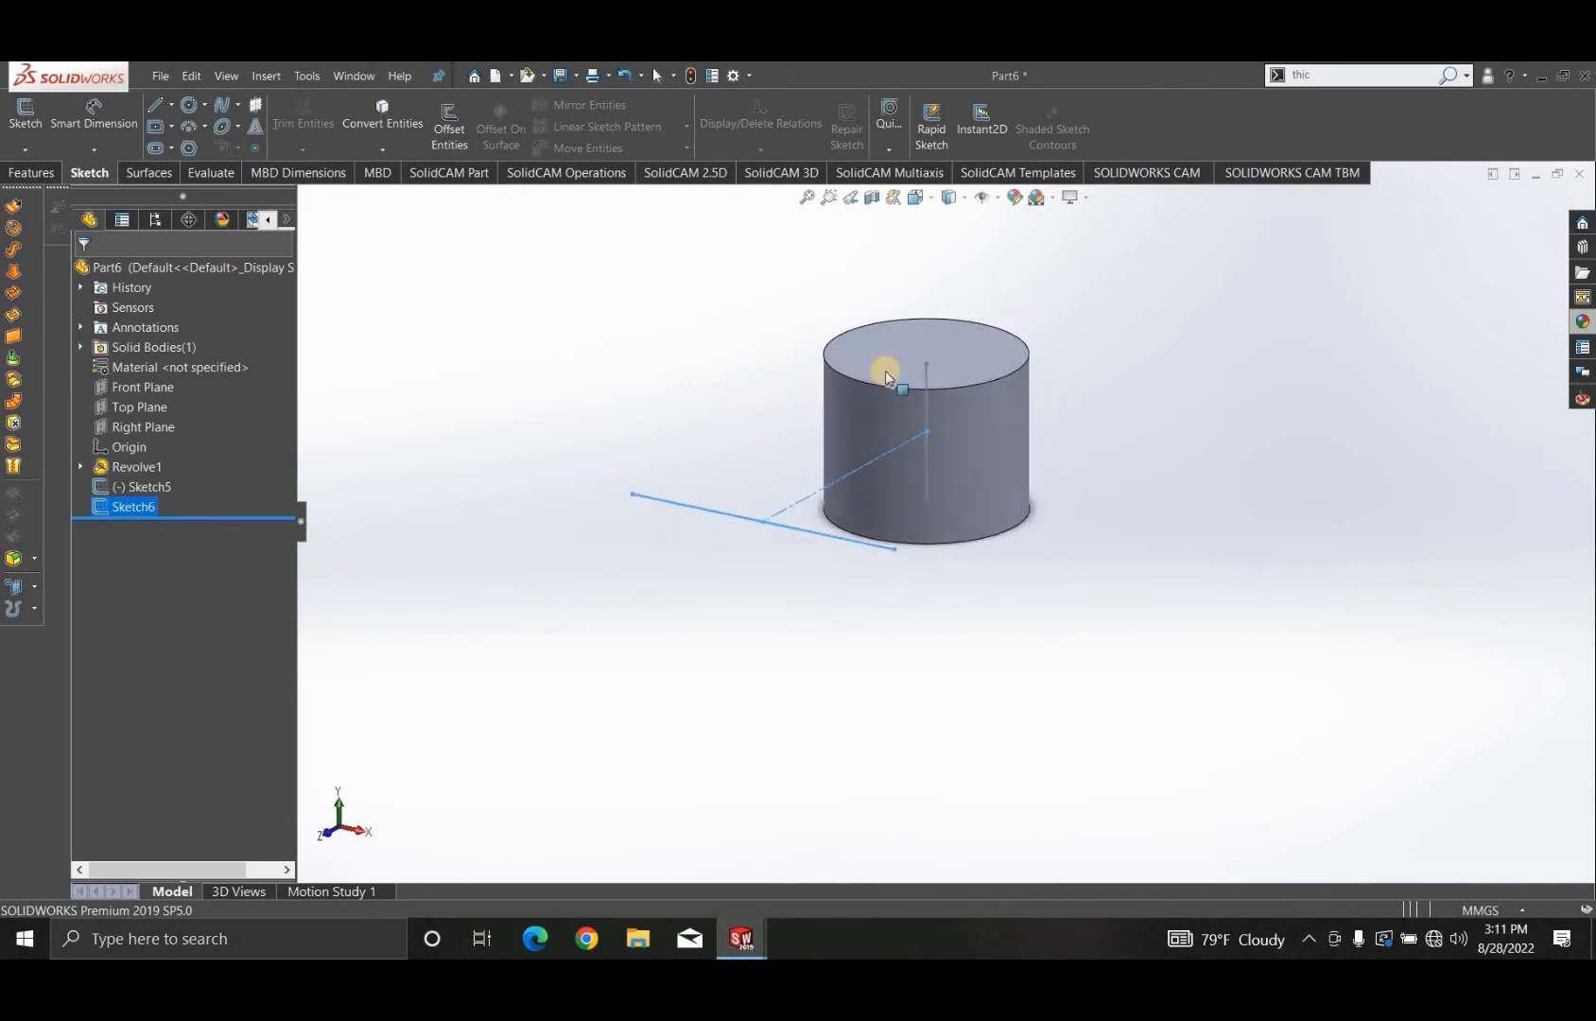
click(582, 328)
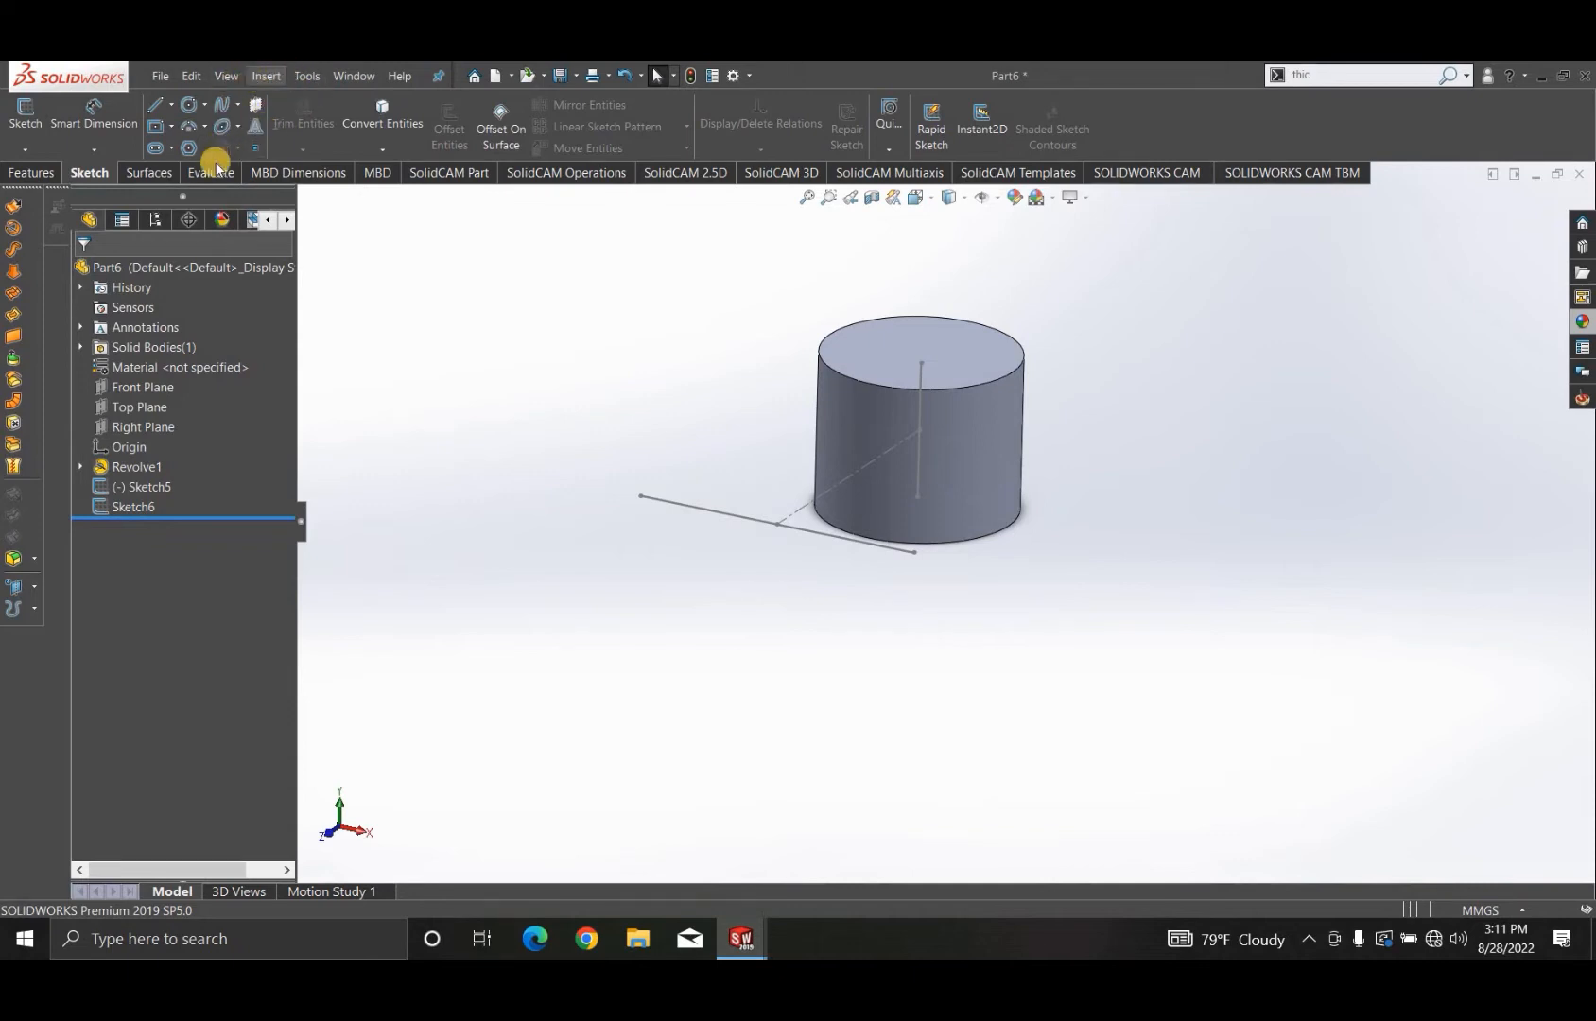
click(148, 172)
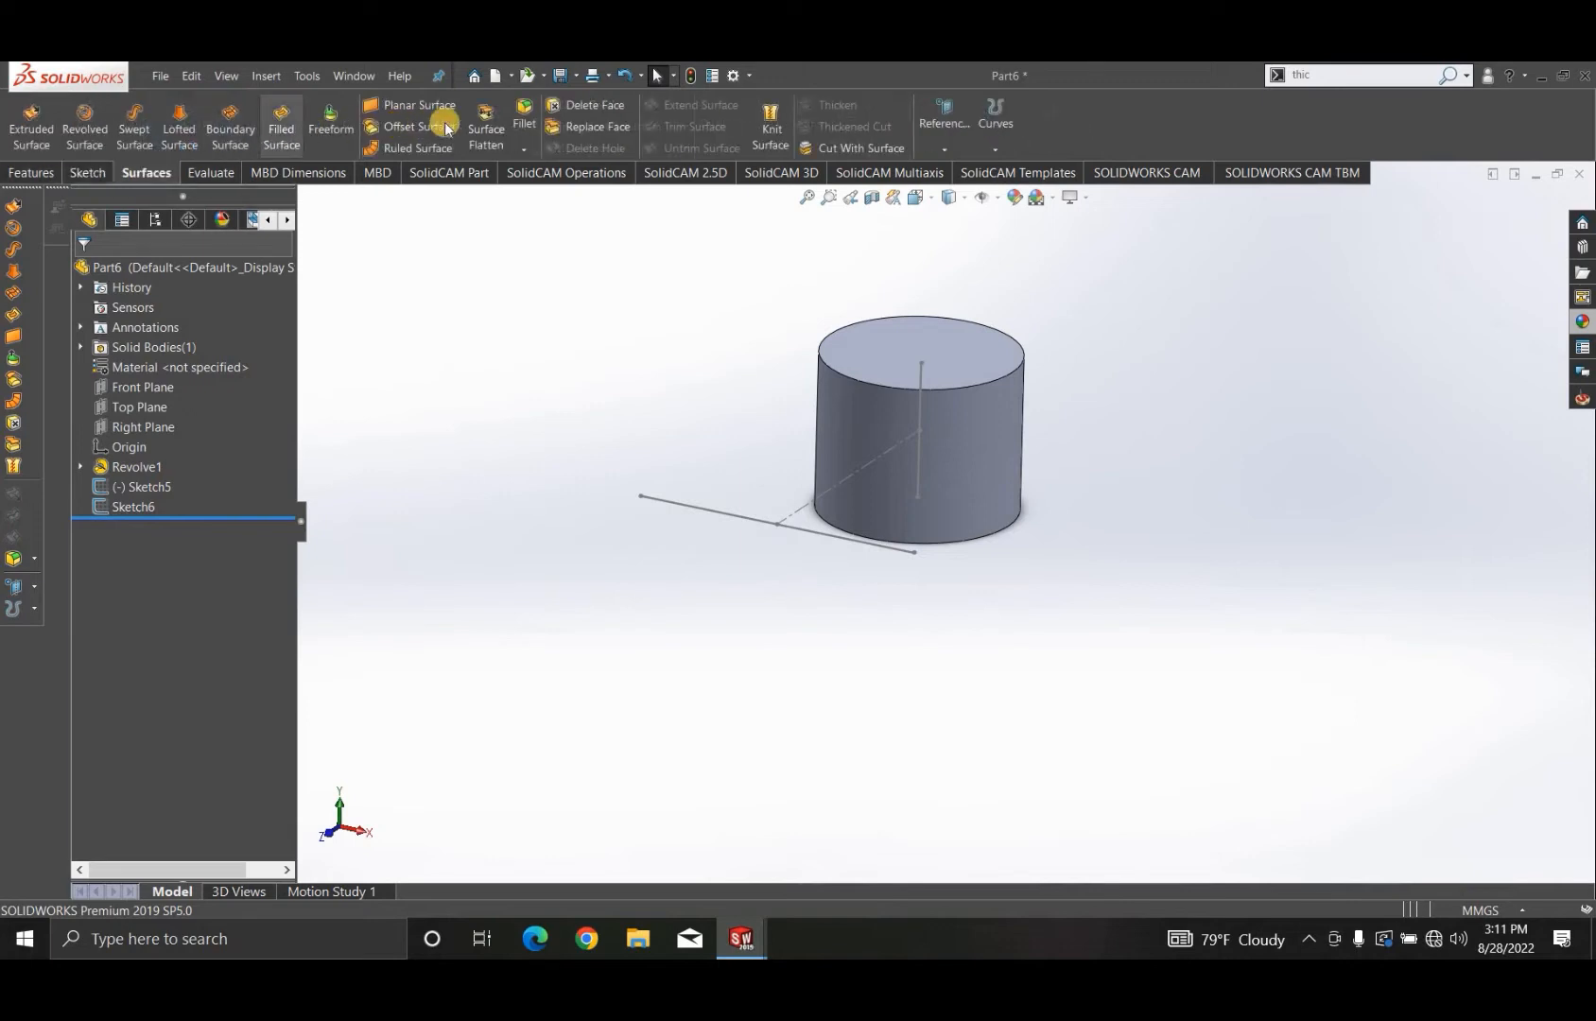
click(181, 118)
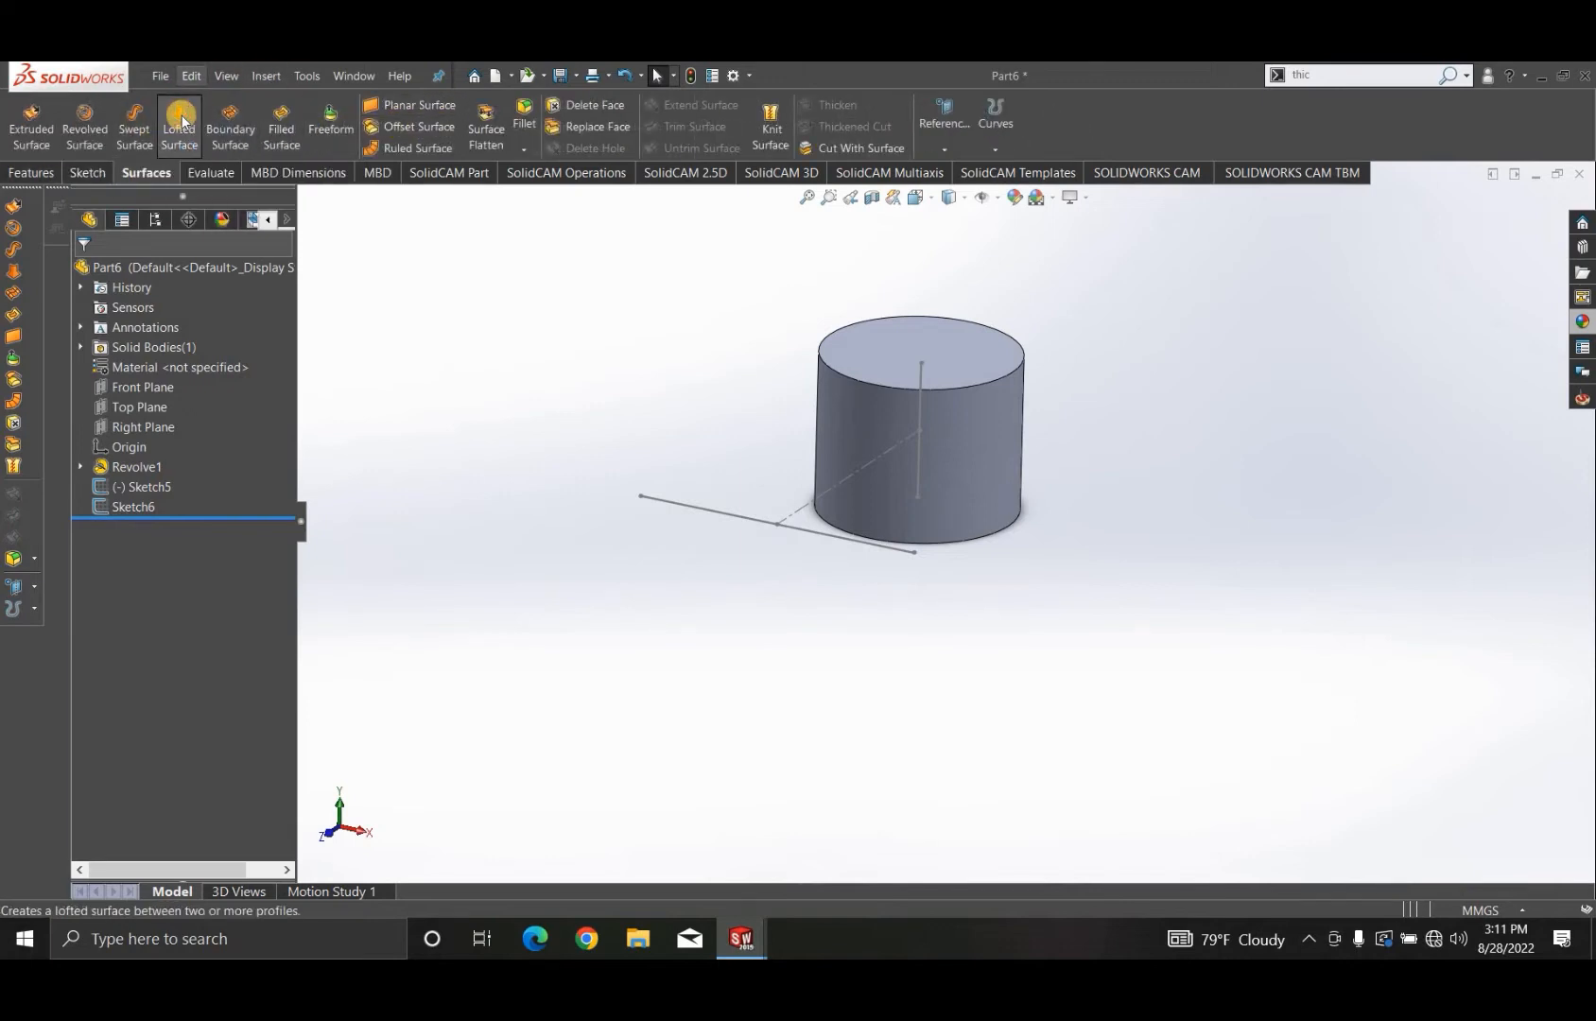
mouse_move(702, 451)
middle_down()
mouse_move(691, 413)
mouse_move(715, 381)
mouse_move(986, 445)
middle_up()
click(959, 438)
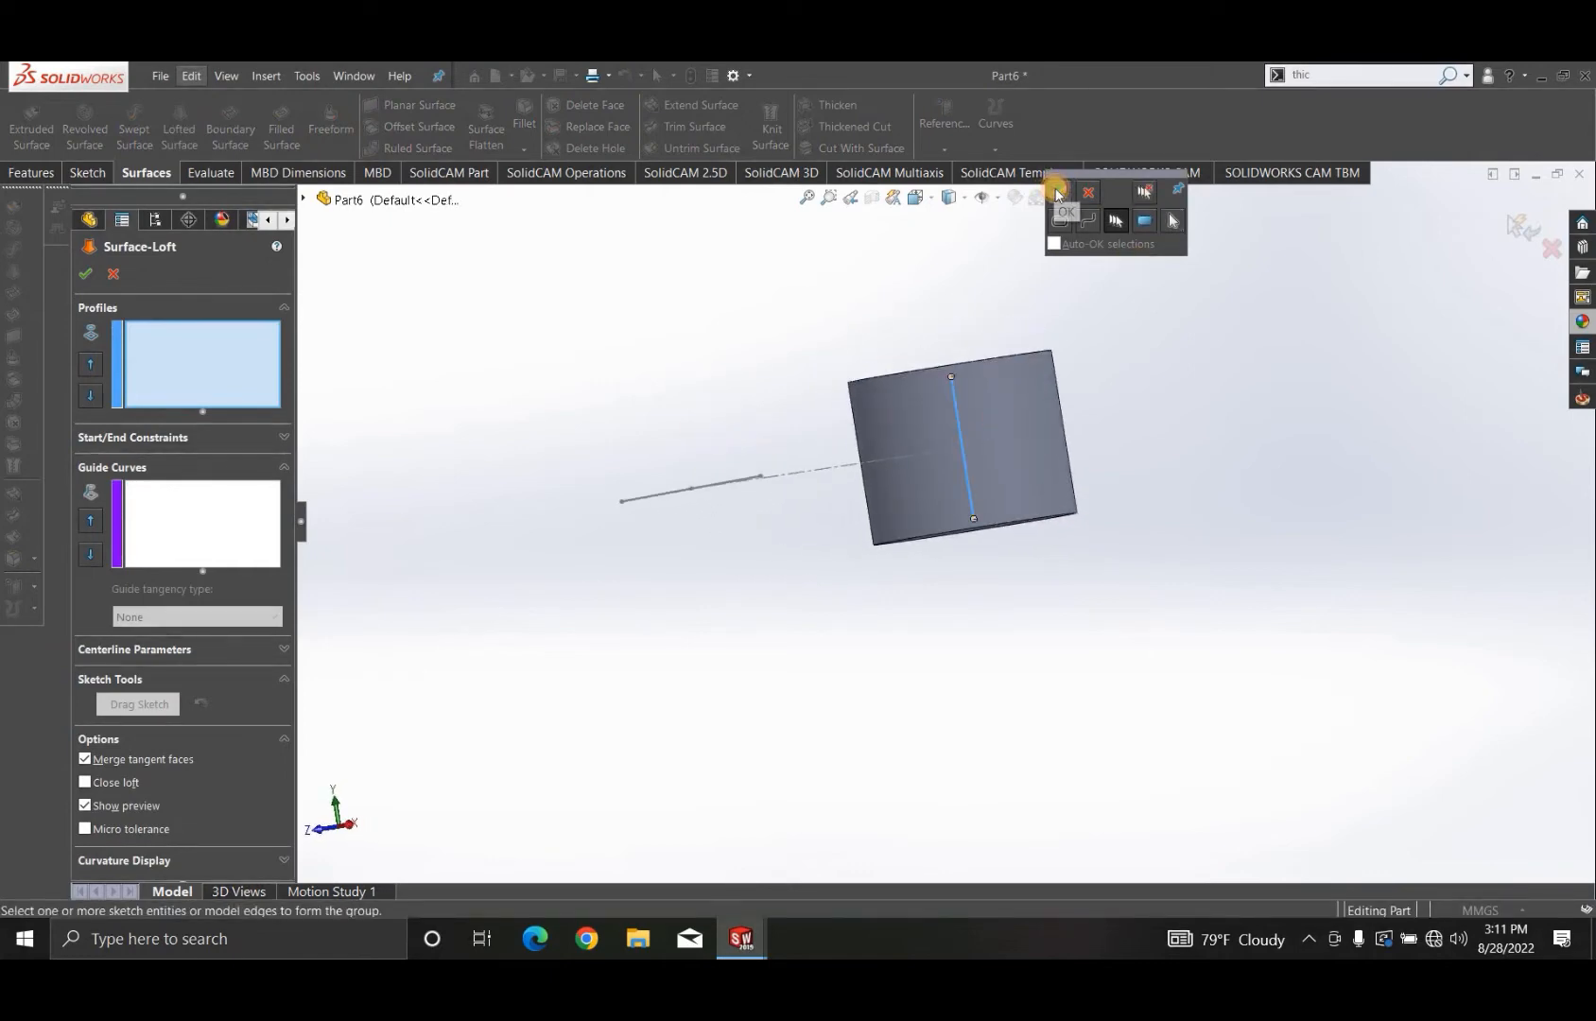
click(1057, 195)
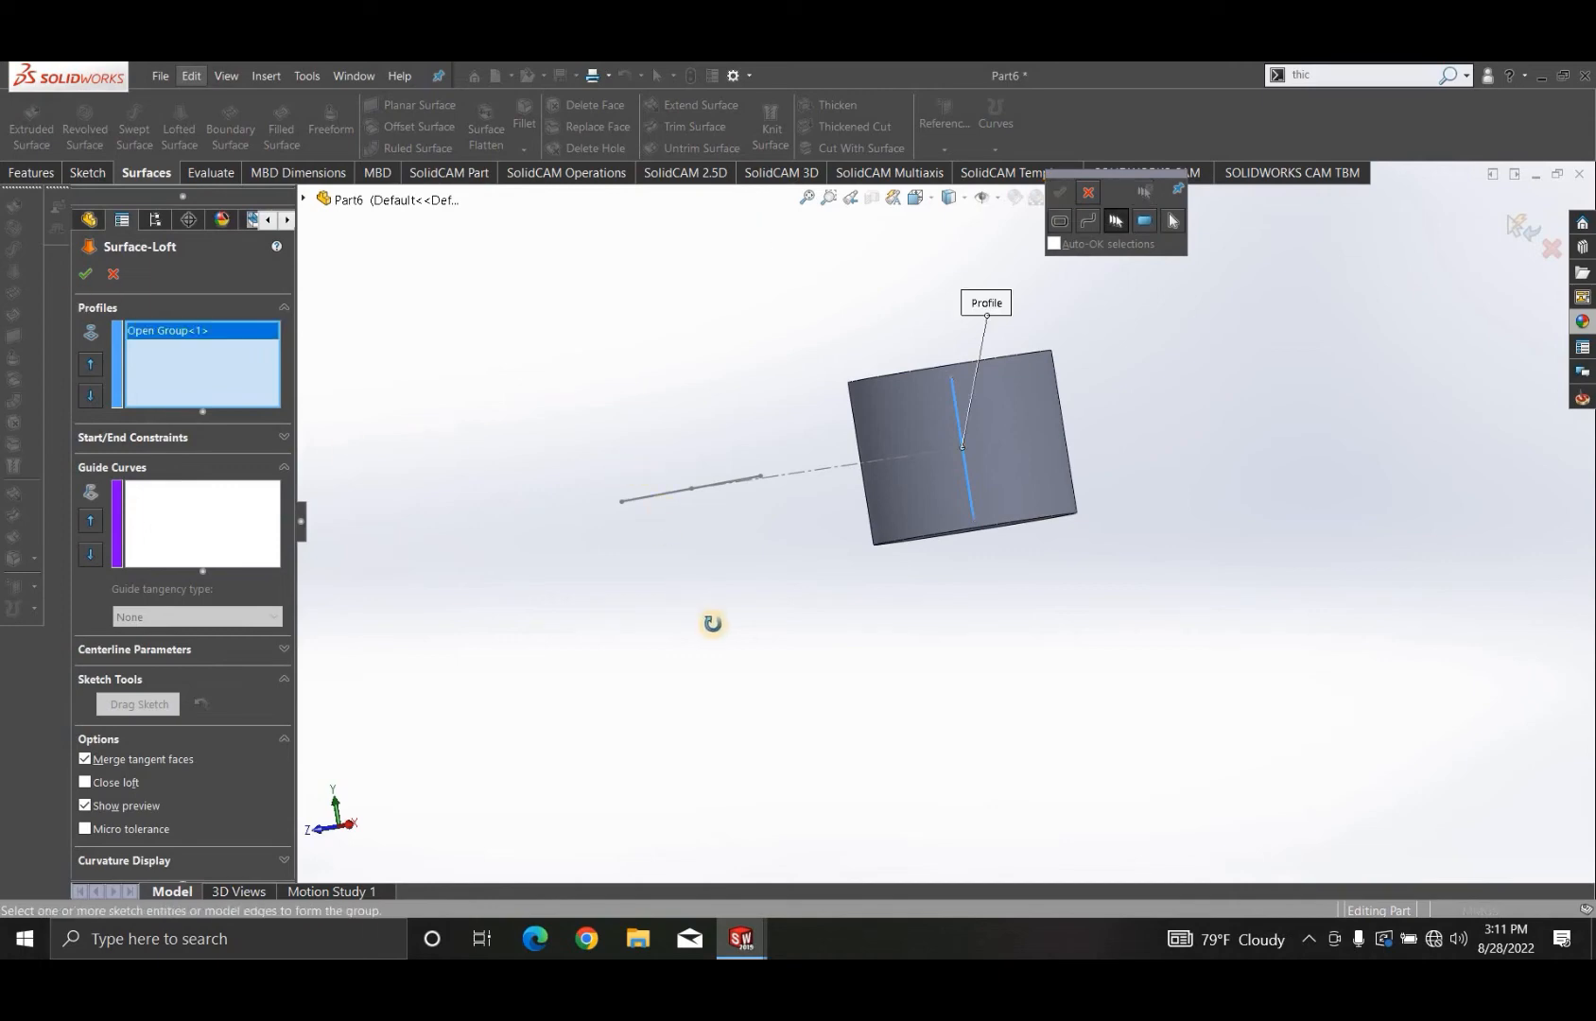
middle_drag(712, 623, 725, 551)
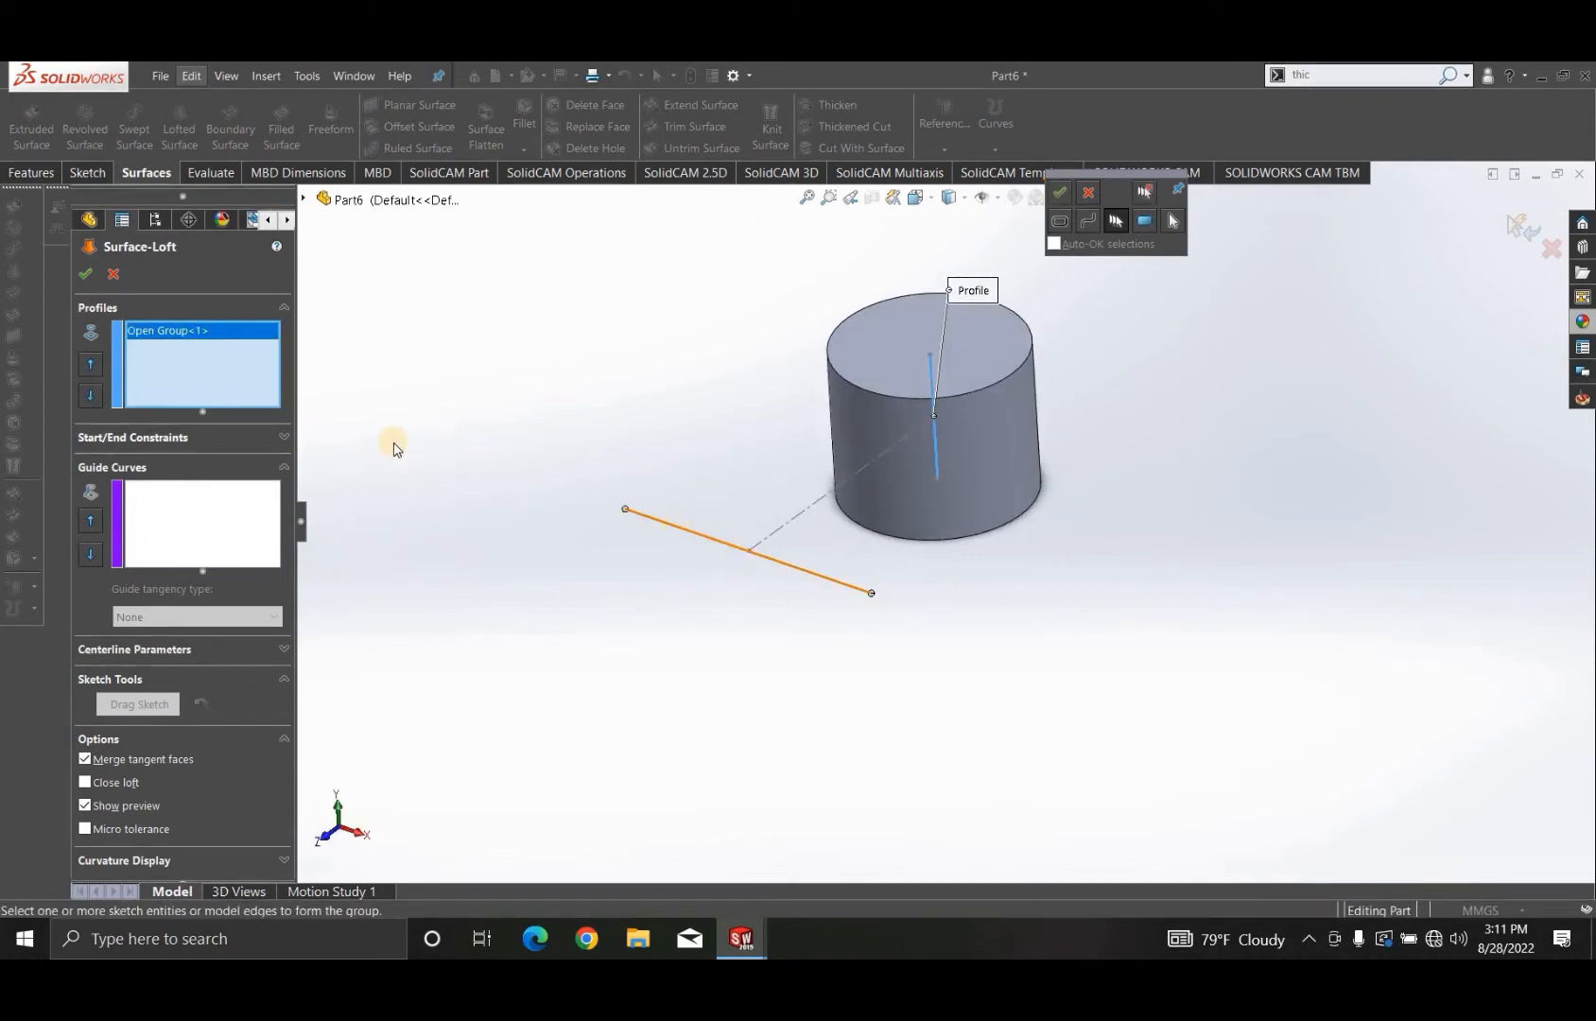
click(1060, 196)
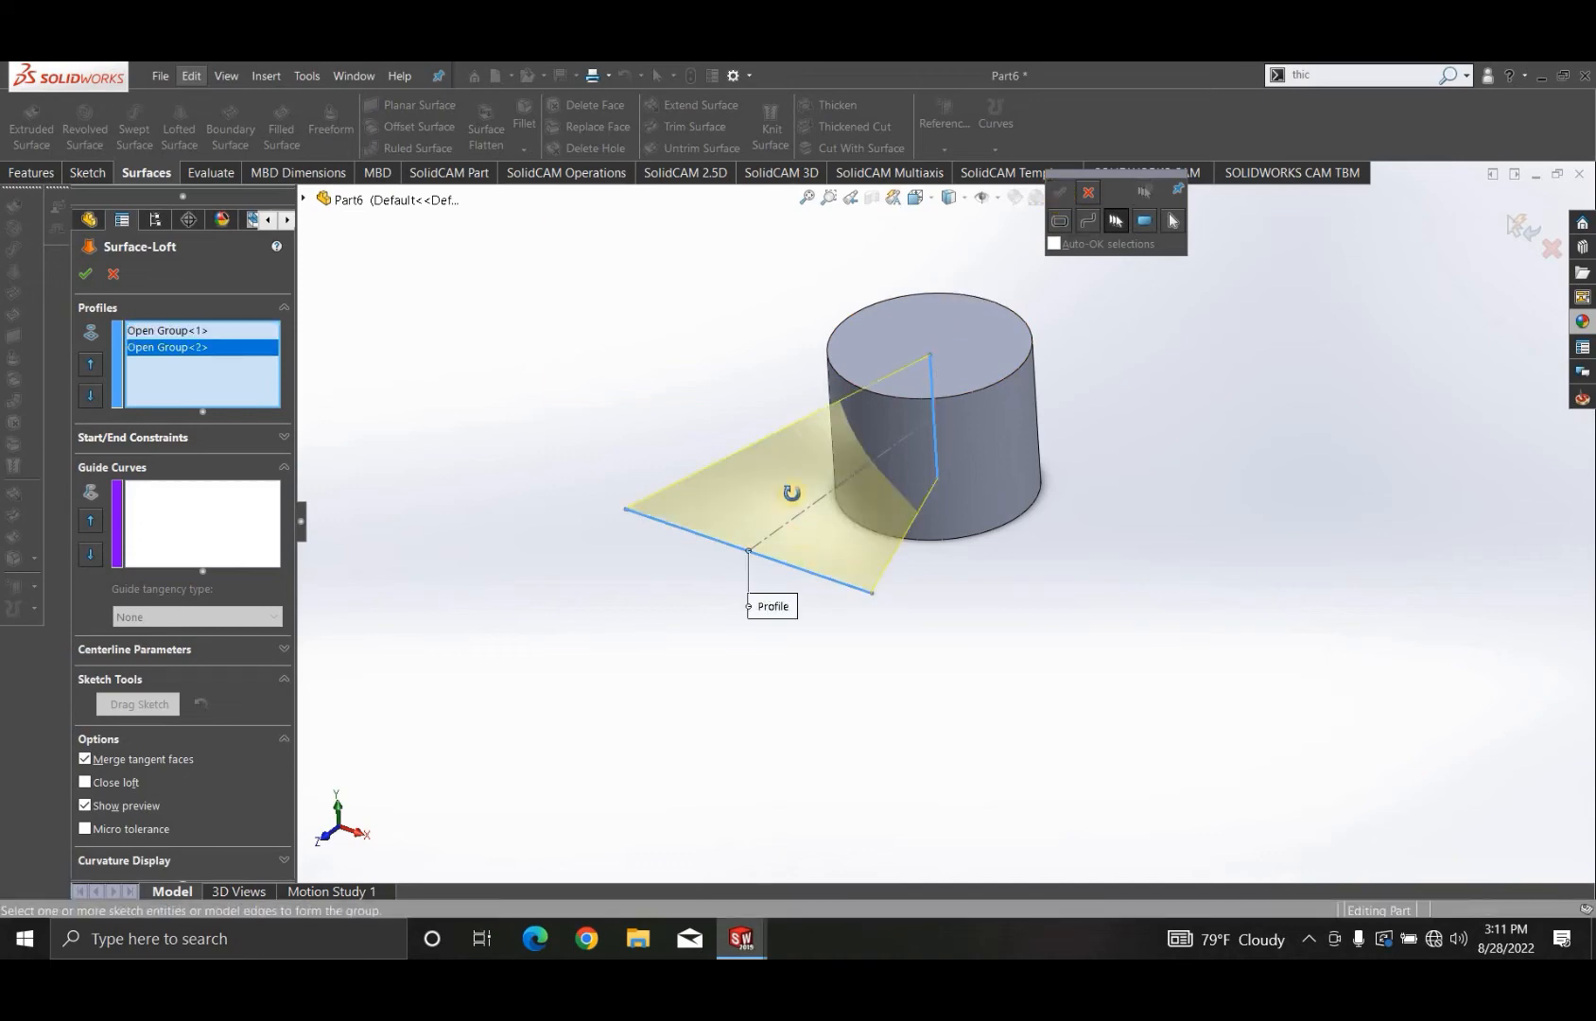
middle_drag(791, 492, 719, 529)
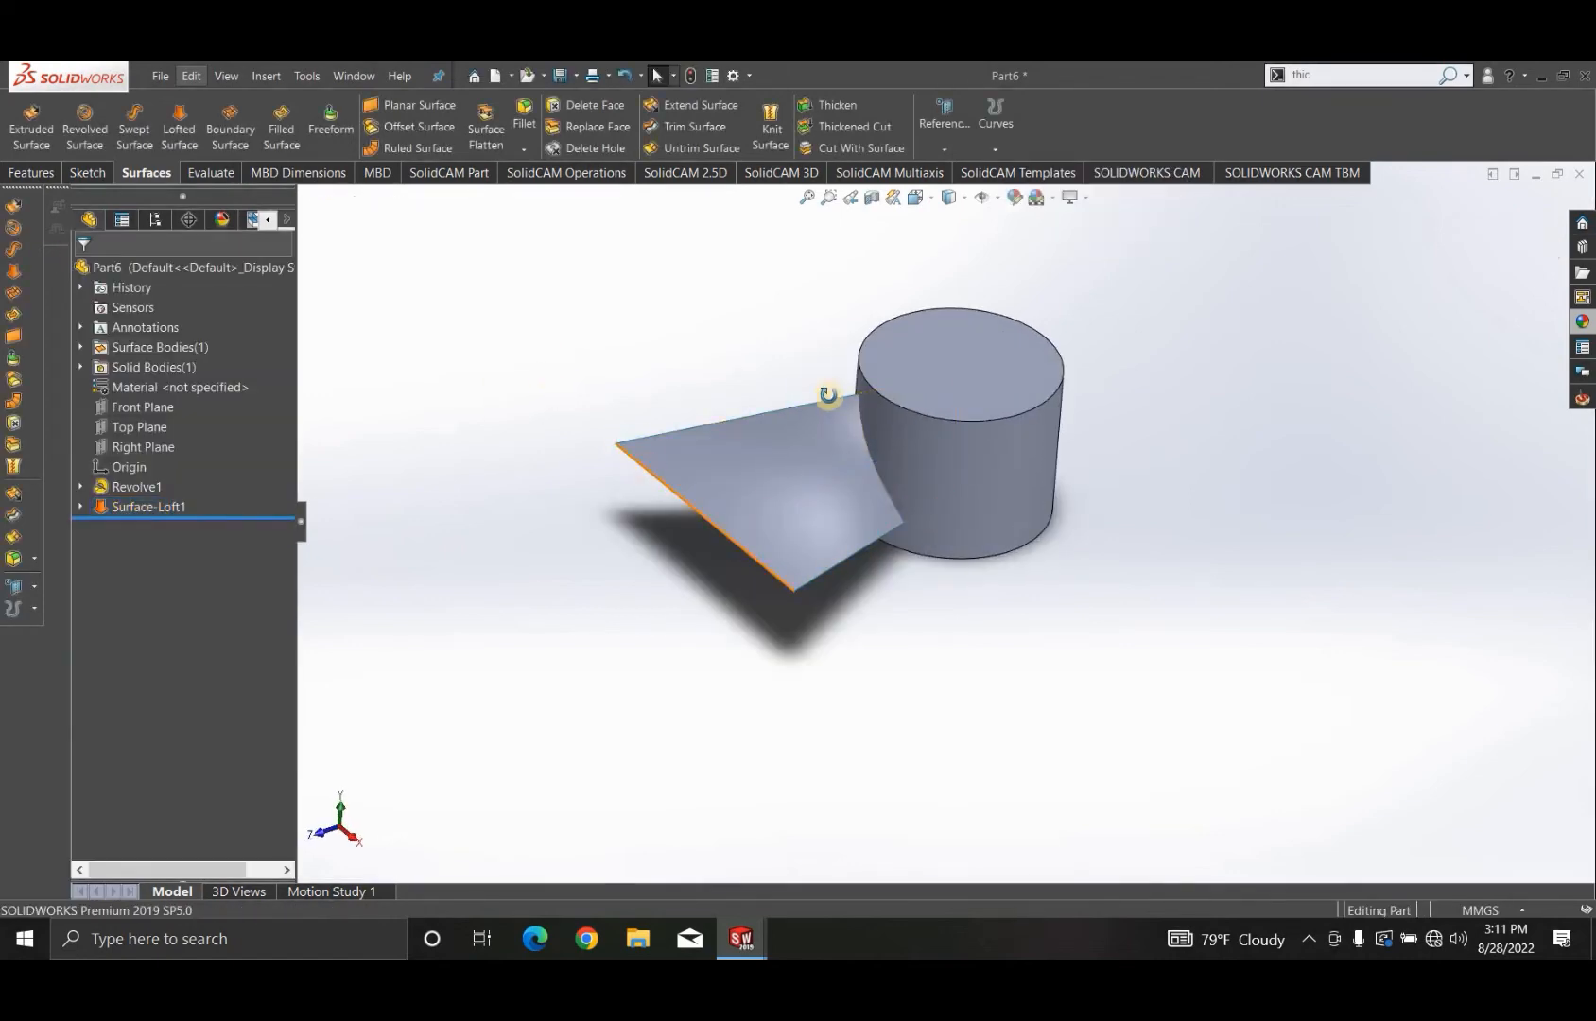
- Thicken the lofted surface by 1.5 mm on both sides
middle_drag(827, 395, 773, 486)
click(773, 487)
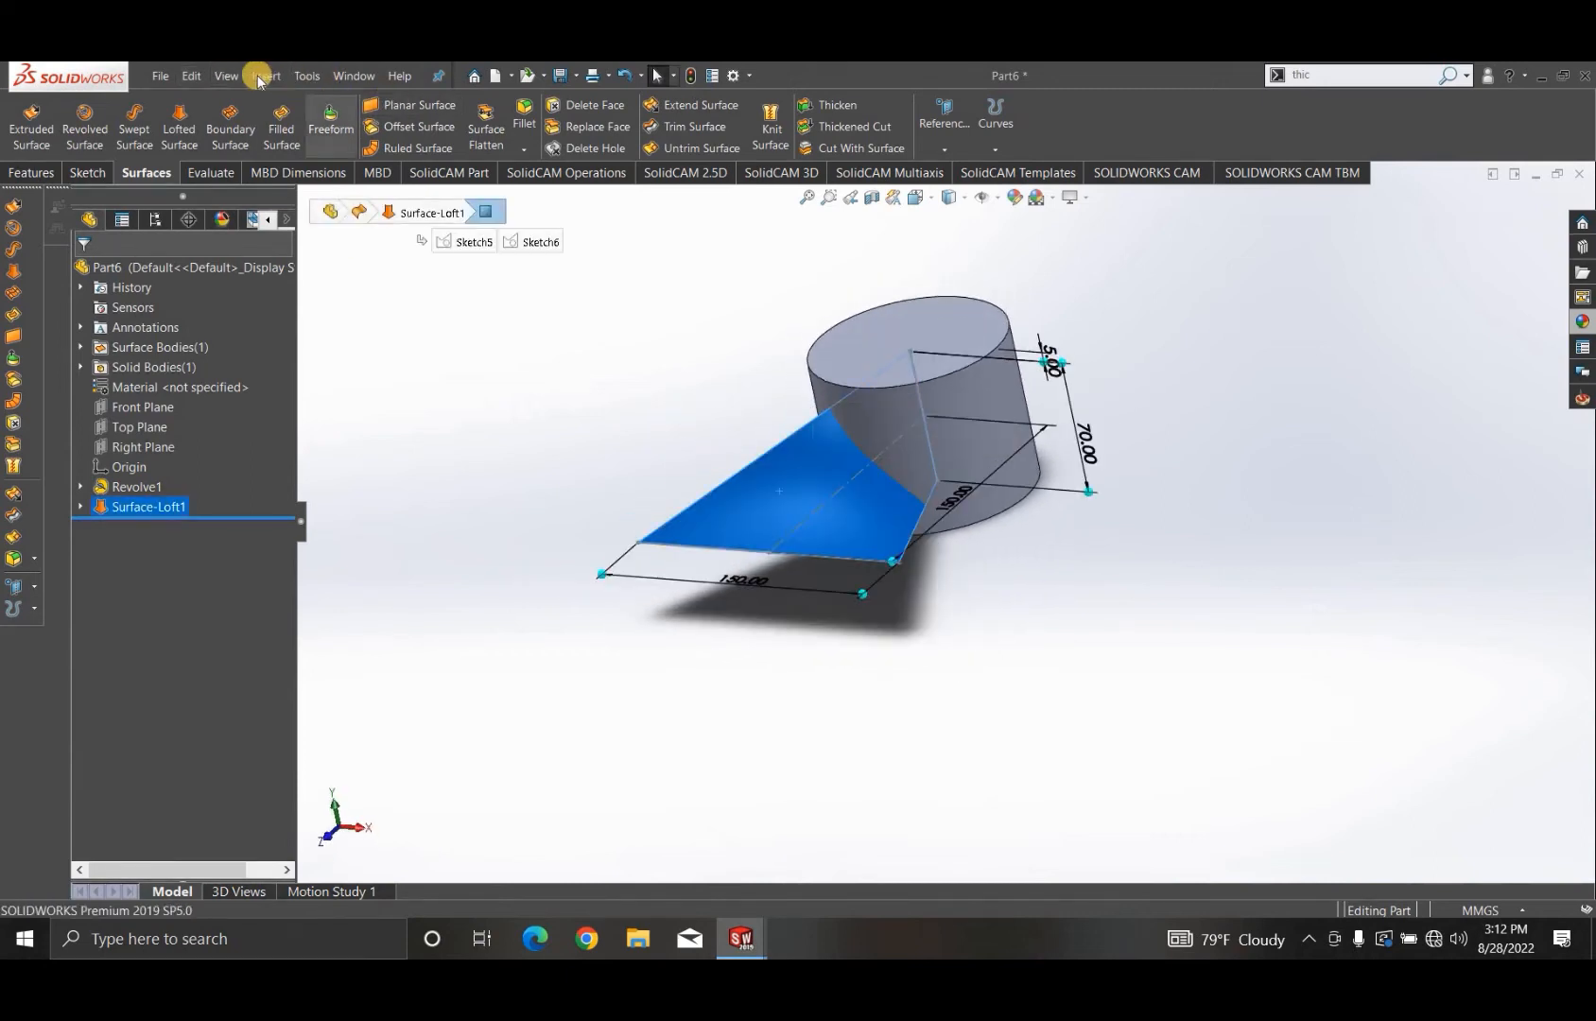
click(258, 80)
mouse_move(466, 106)
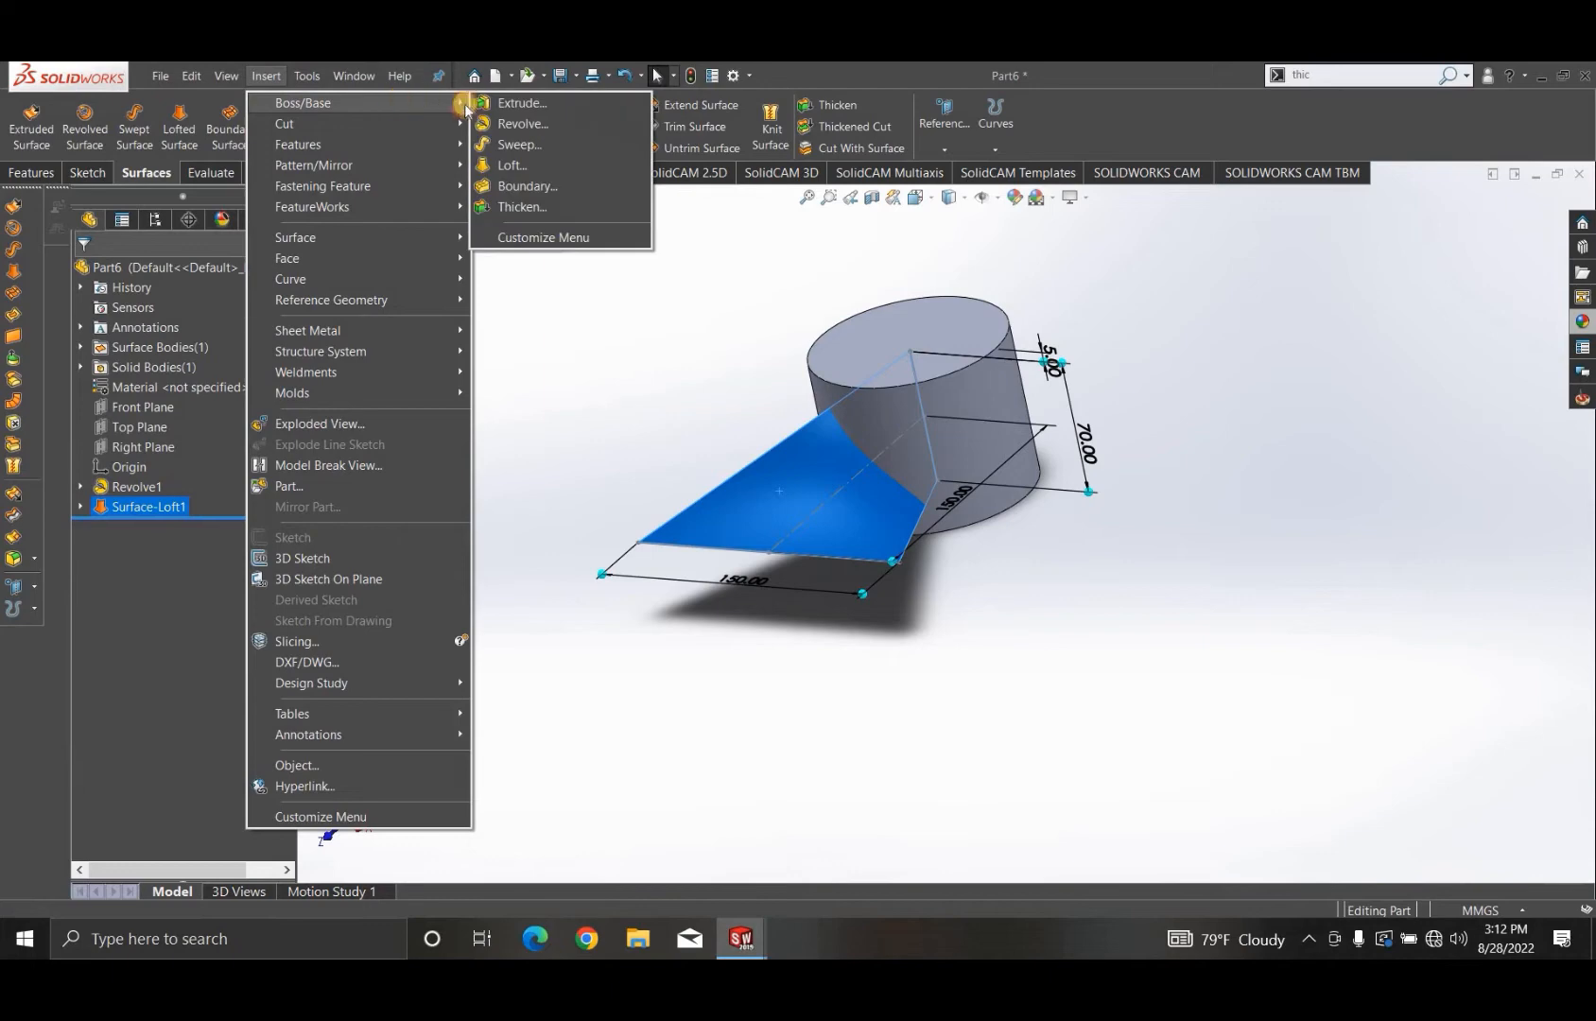
click(513, 214)
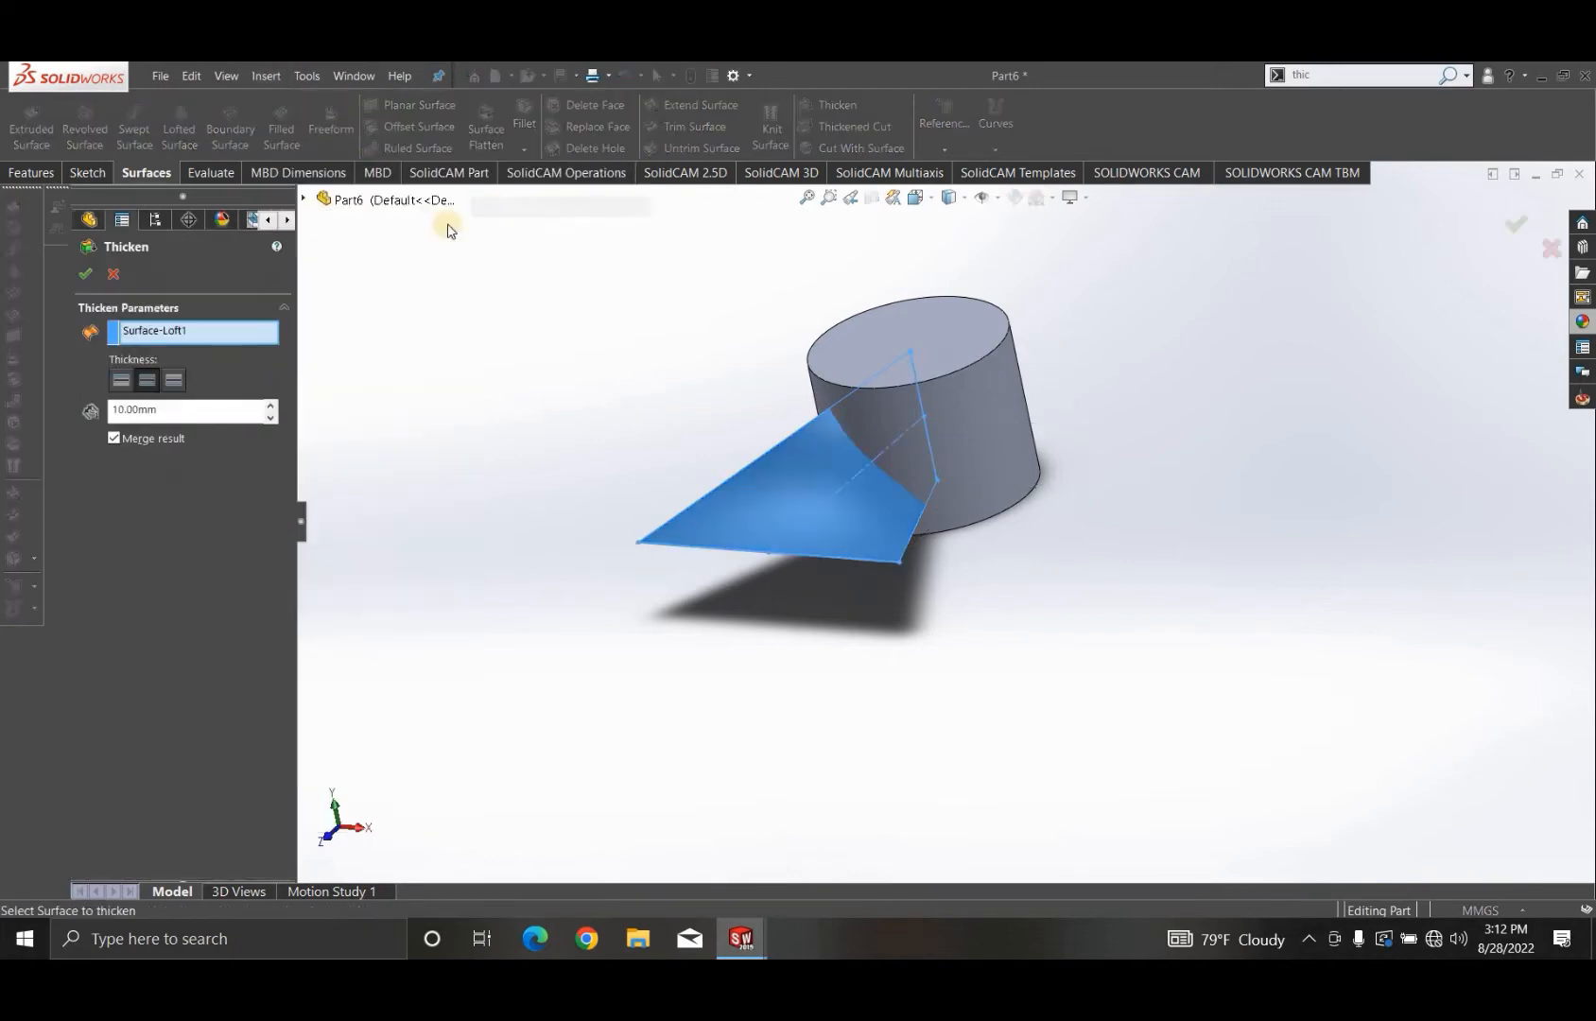
click(152, 379)
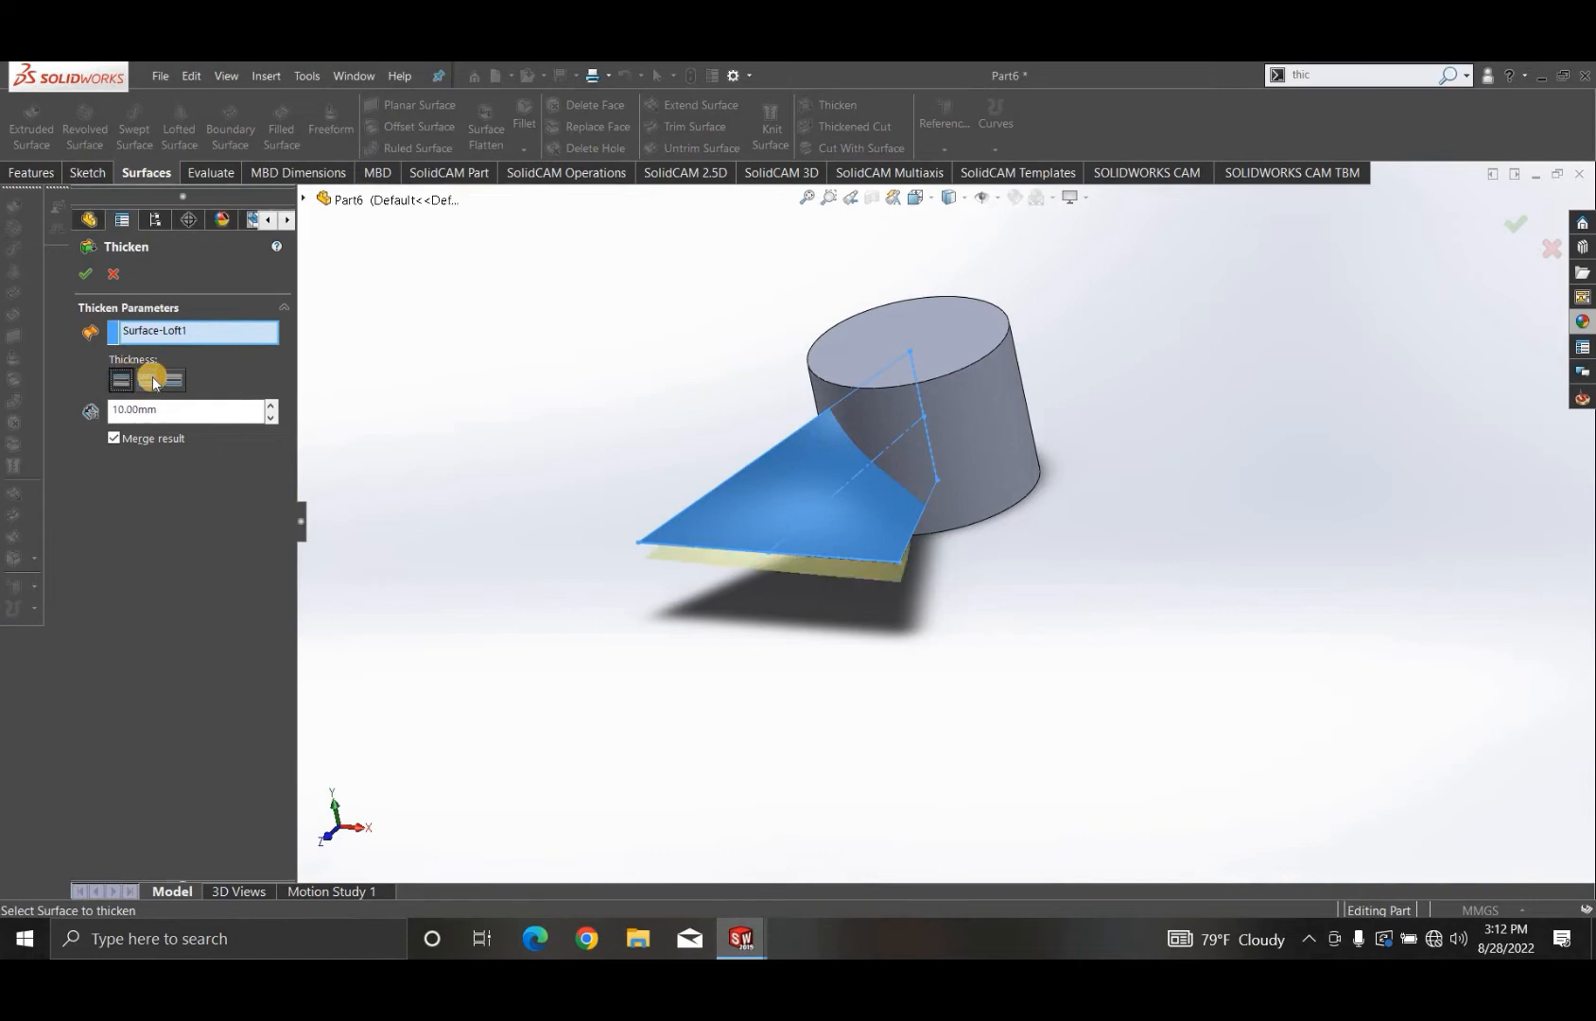
click(101, 413)
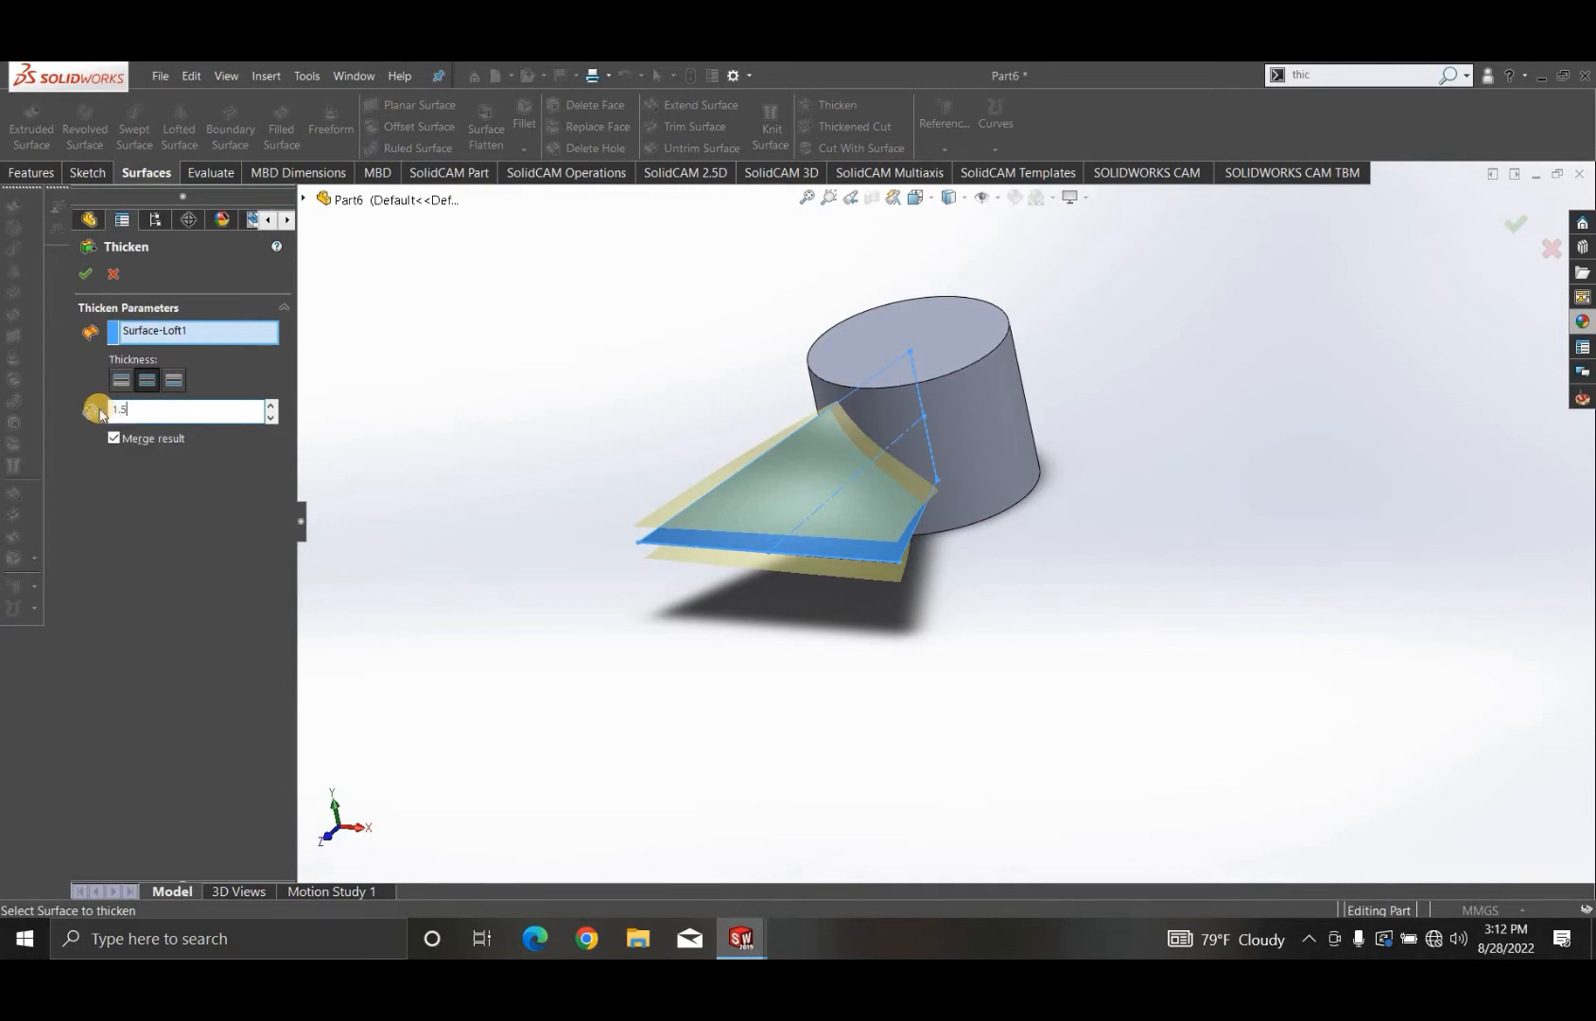
key(Return)
click(86, 279)
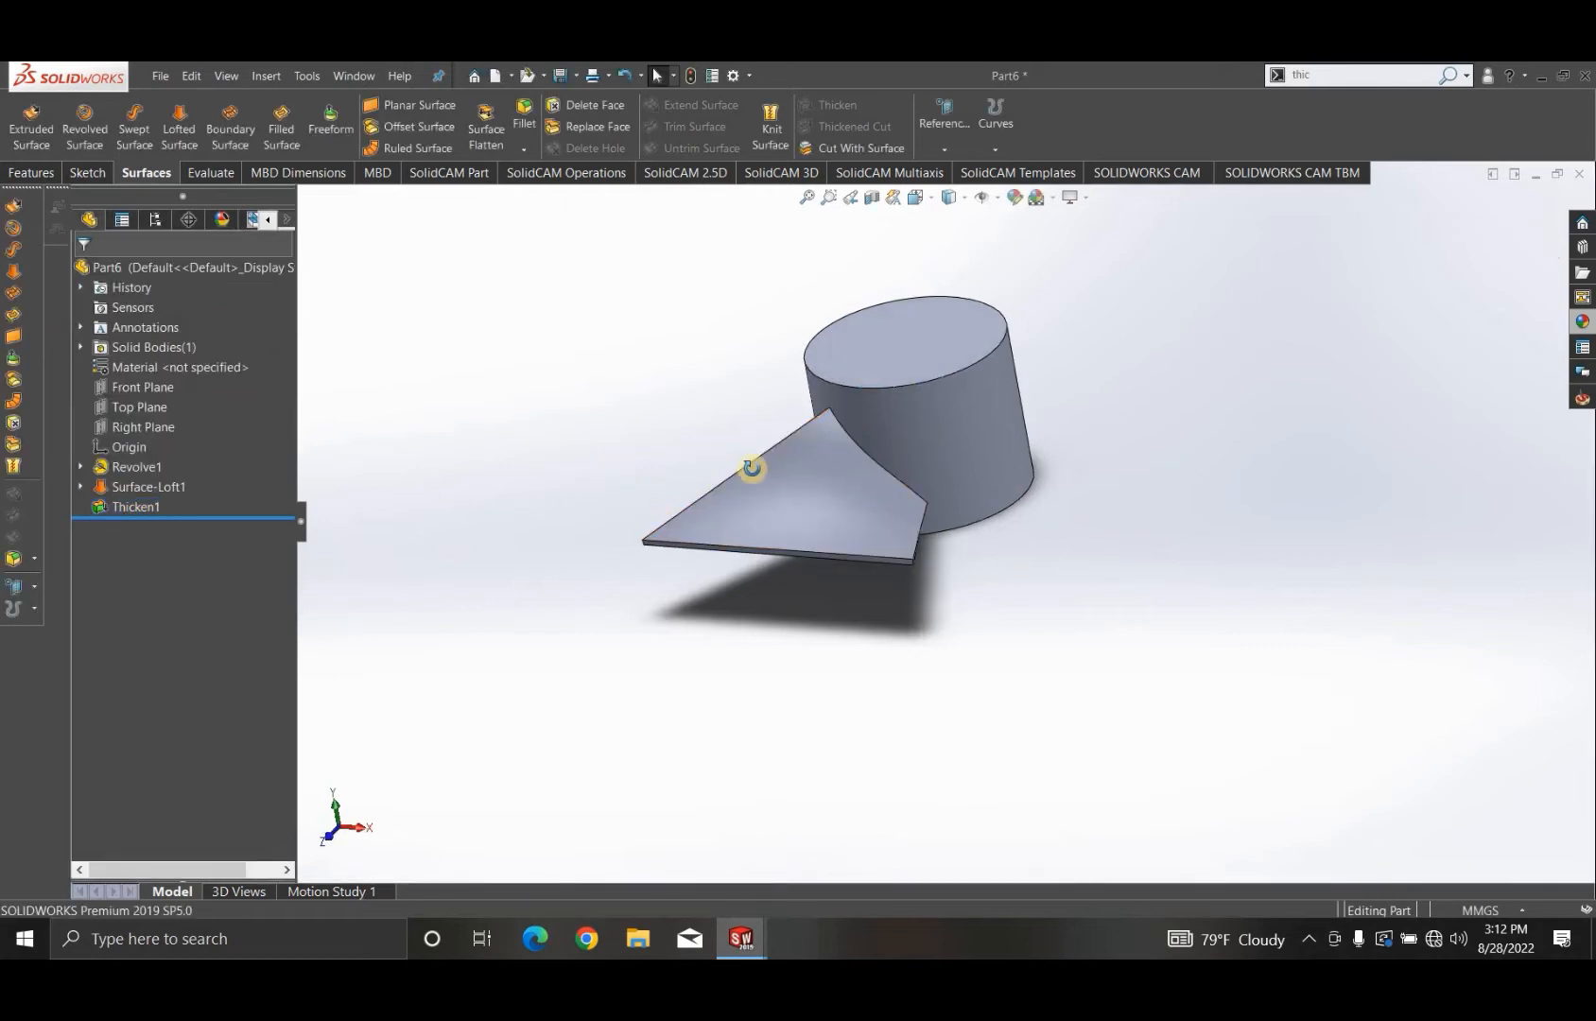
- Fillet the two outer corner edges of the thickened blade with a 40 mm radius
middle_drag(752, 467, 728, 494)
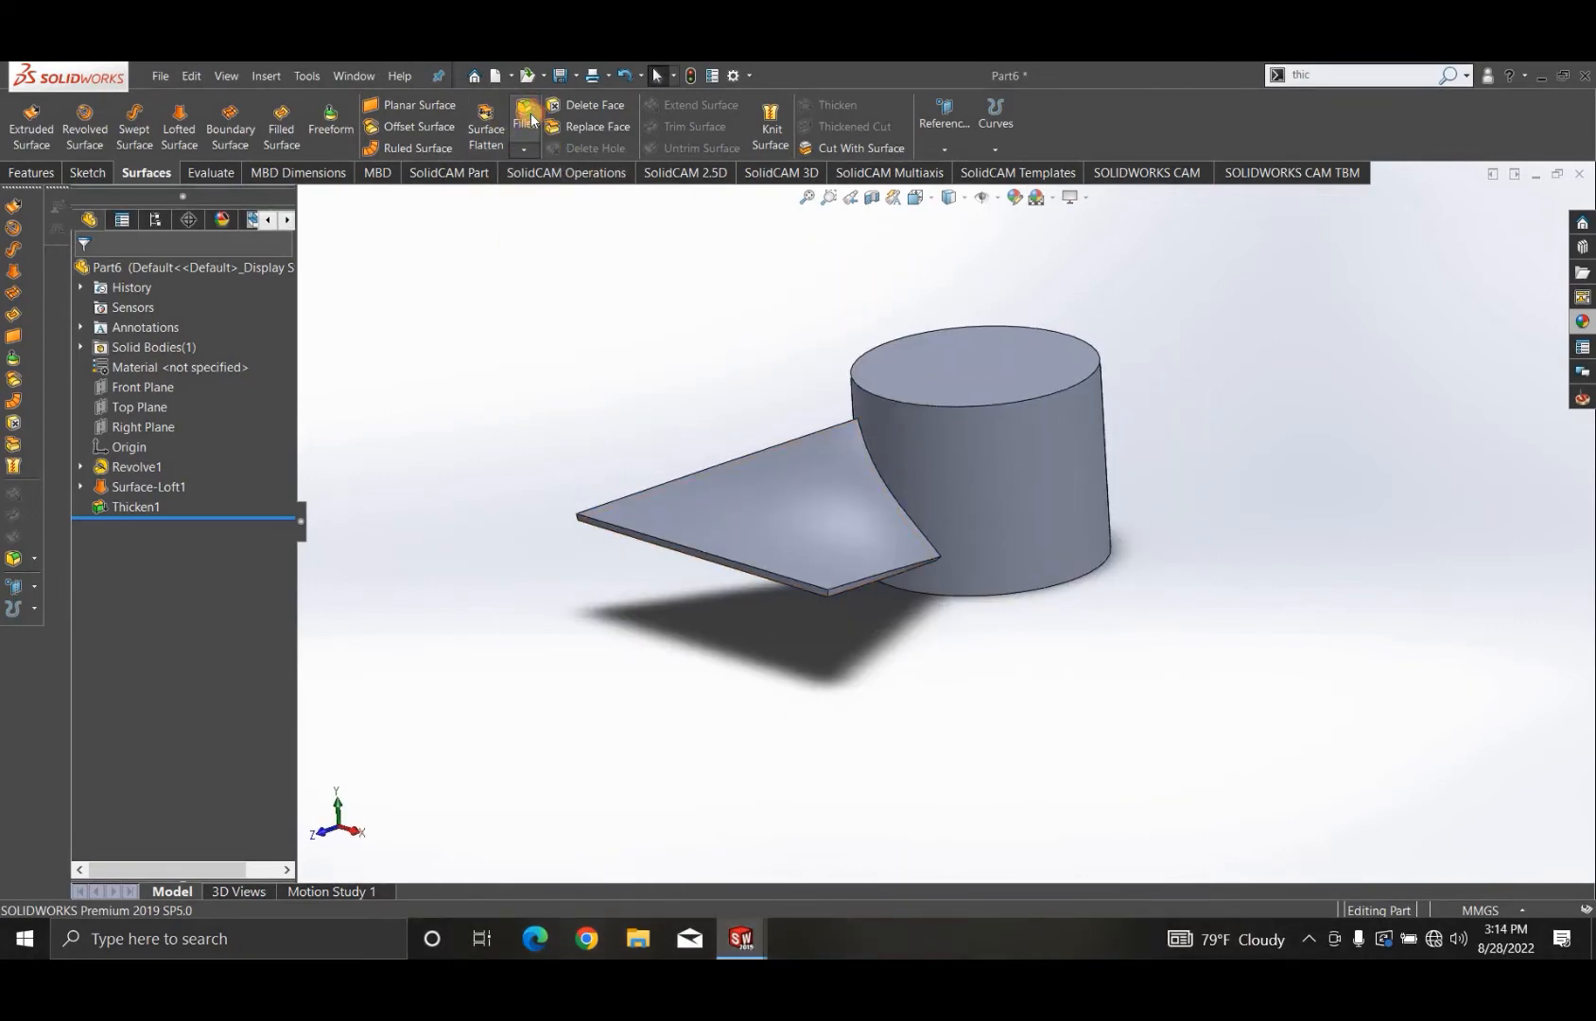
scroll(748, 623, down, 3)
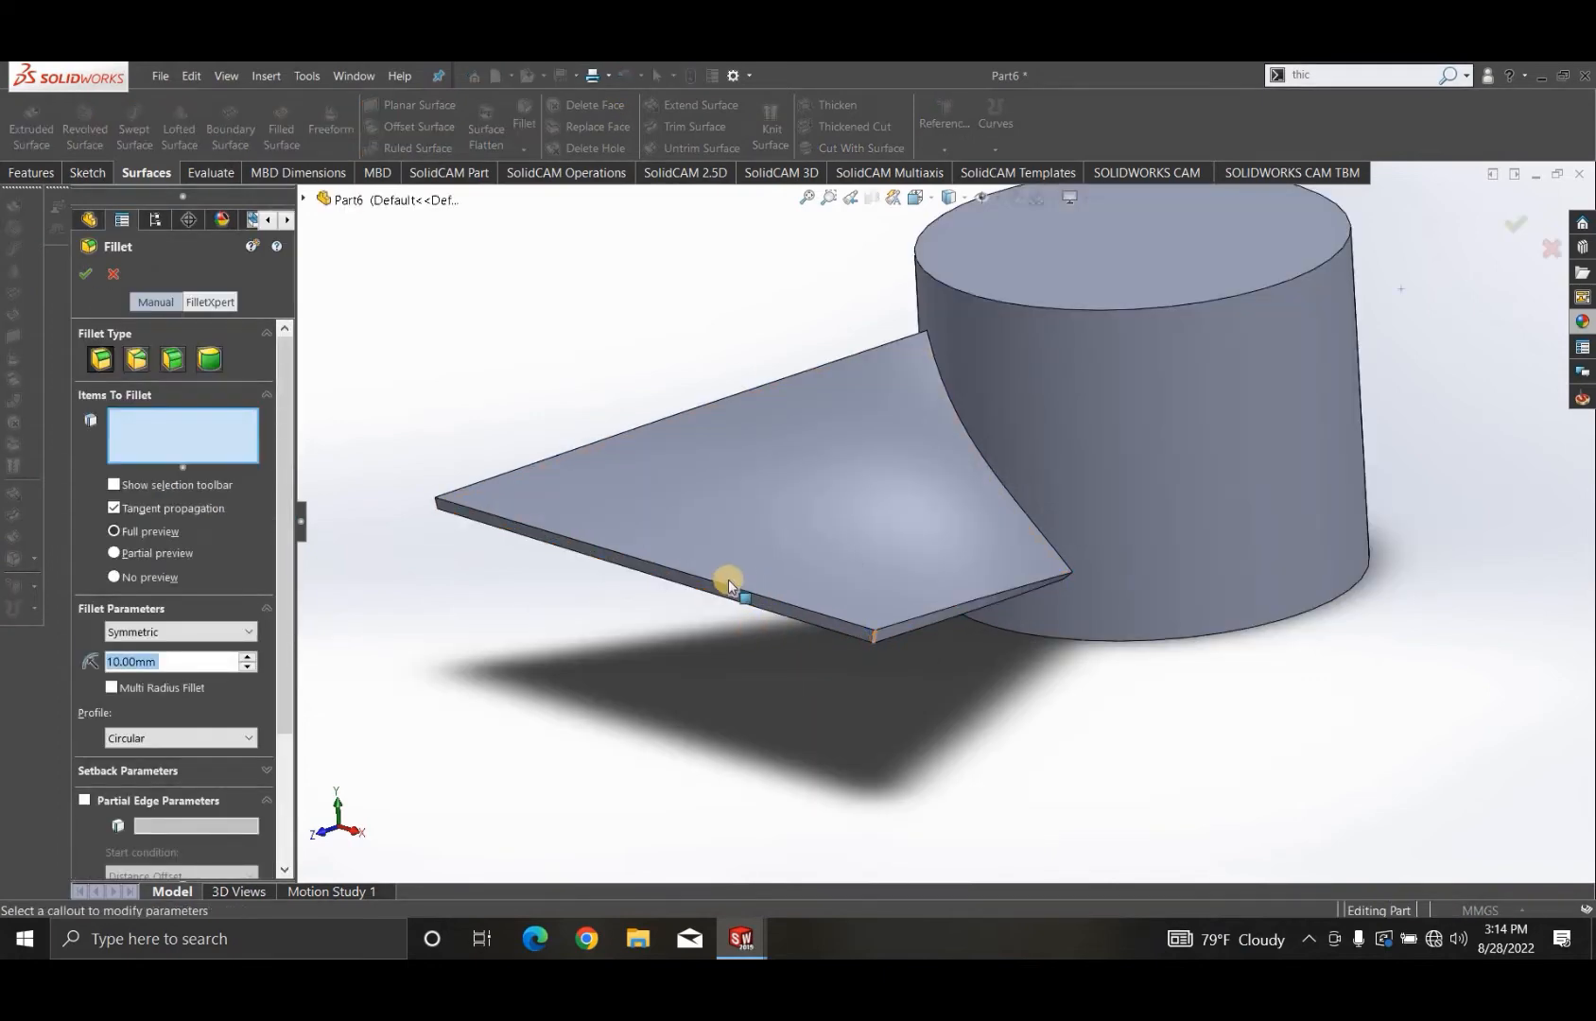
click(875, 629)
middle_drag(875, 615, 898, 588)
scroll(851, 407, down, 6)
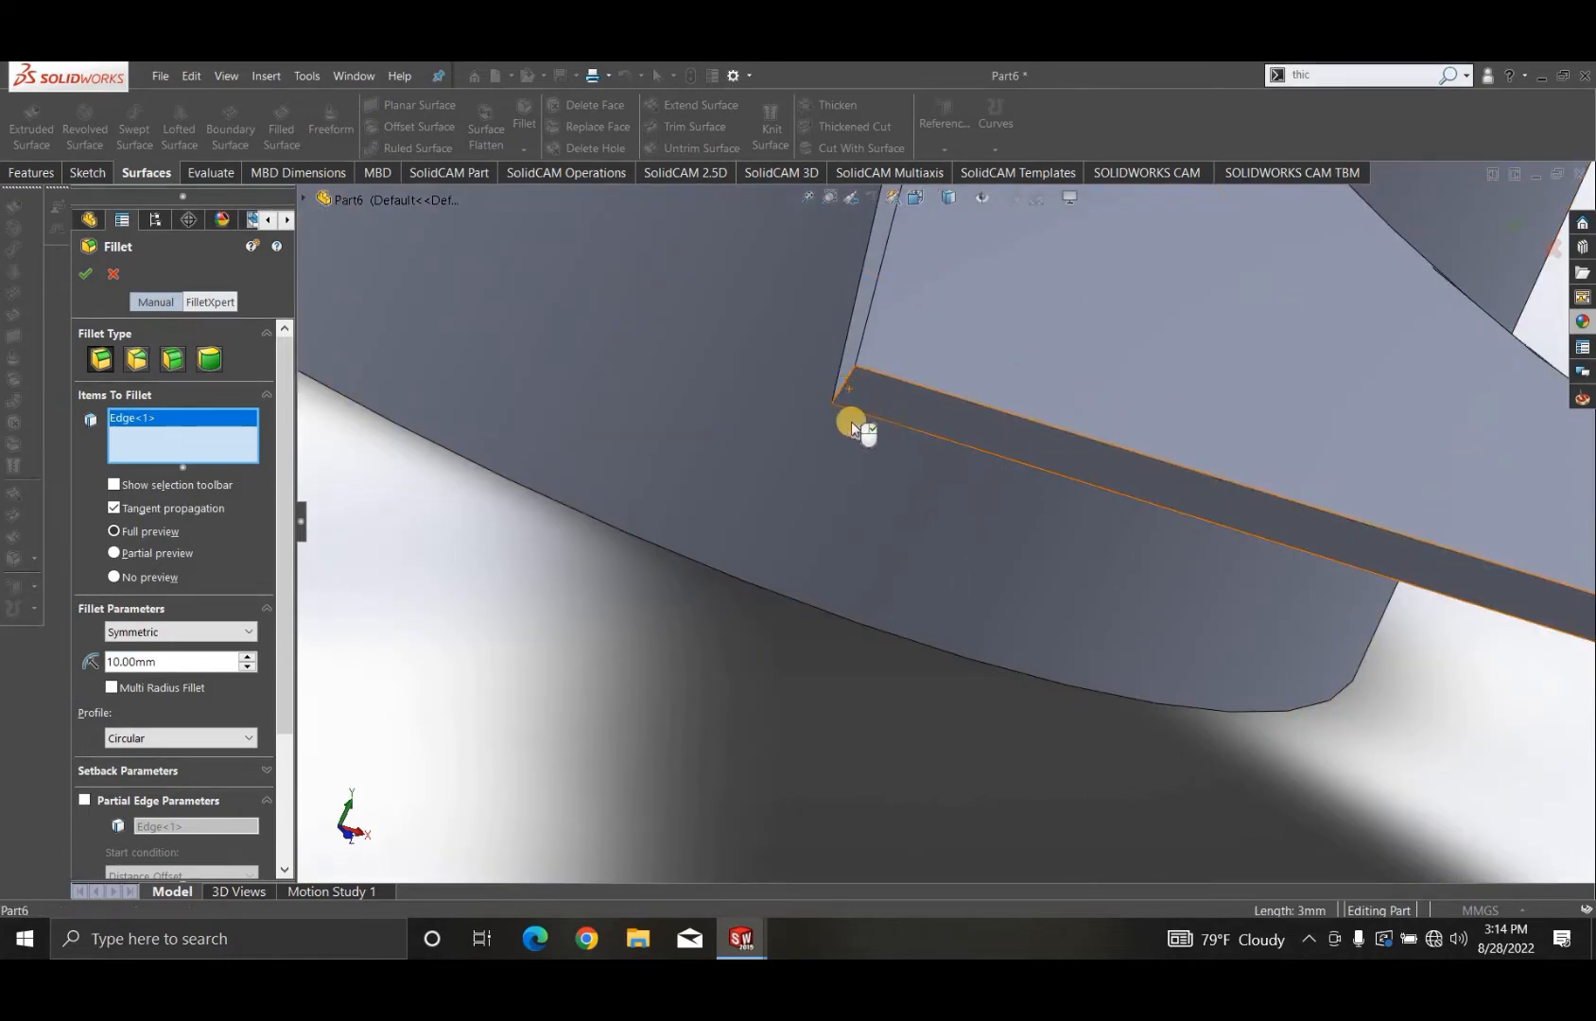
click(850, 420)
scroll(937, 529, up, 5)
middle_drag(937, 543, 921, 553)
scroll(949, 556, up, 5)
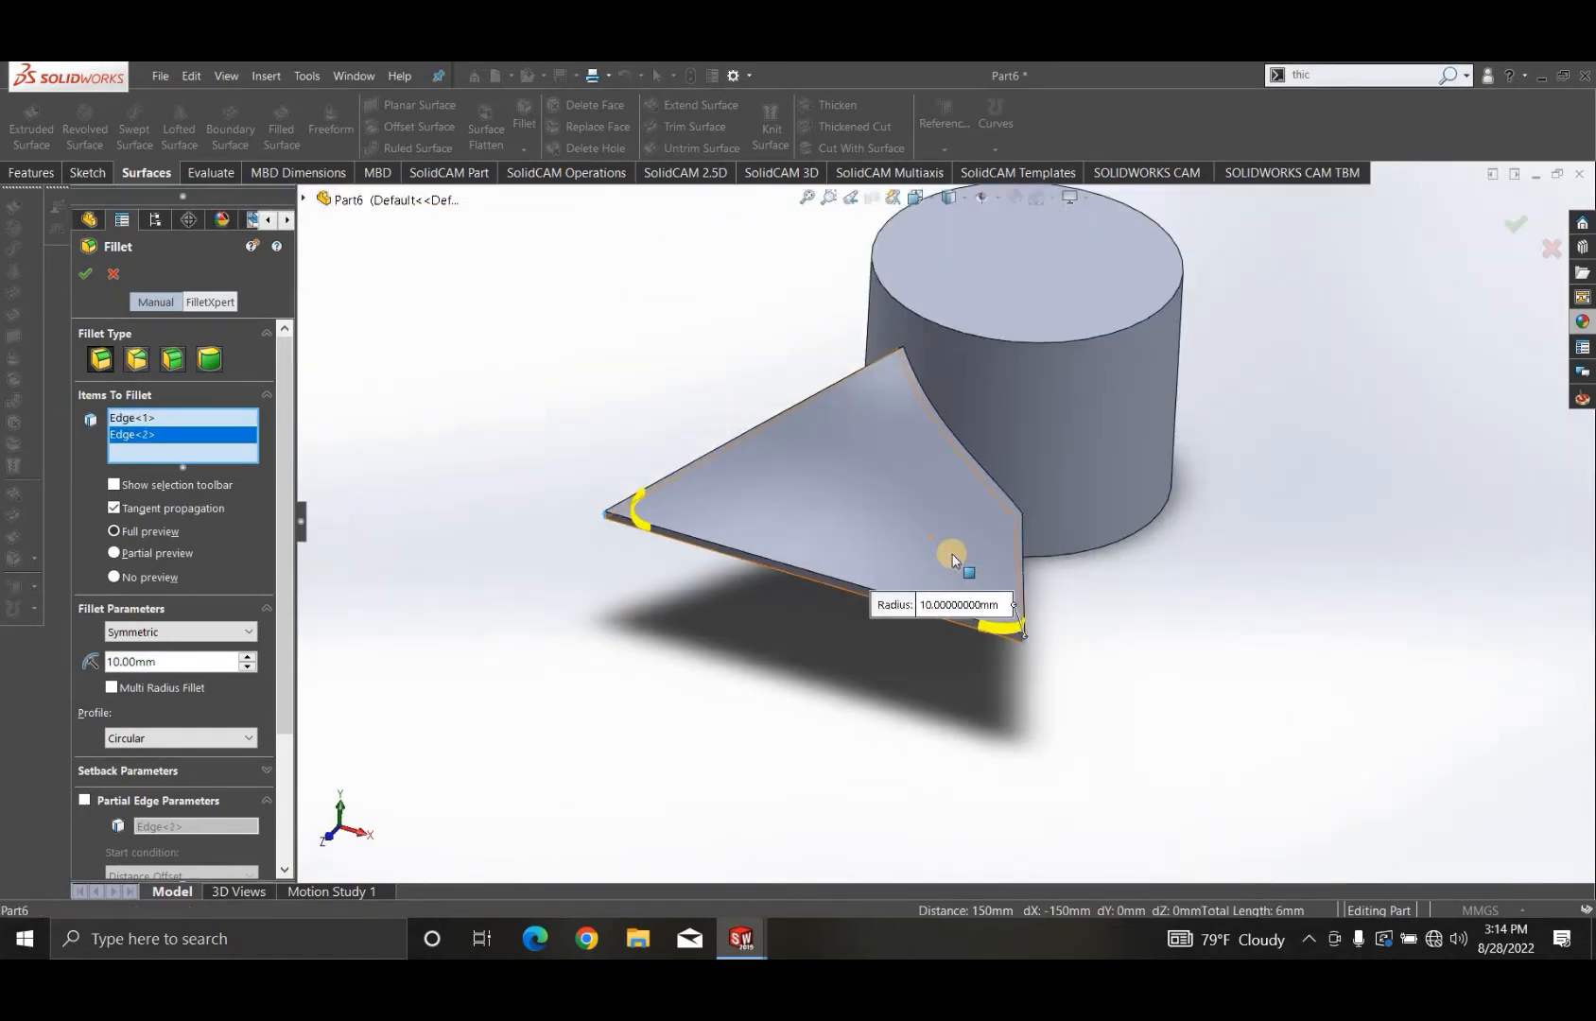
middle_drag(829, 621, 705, 643)
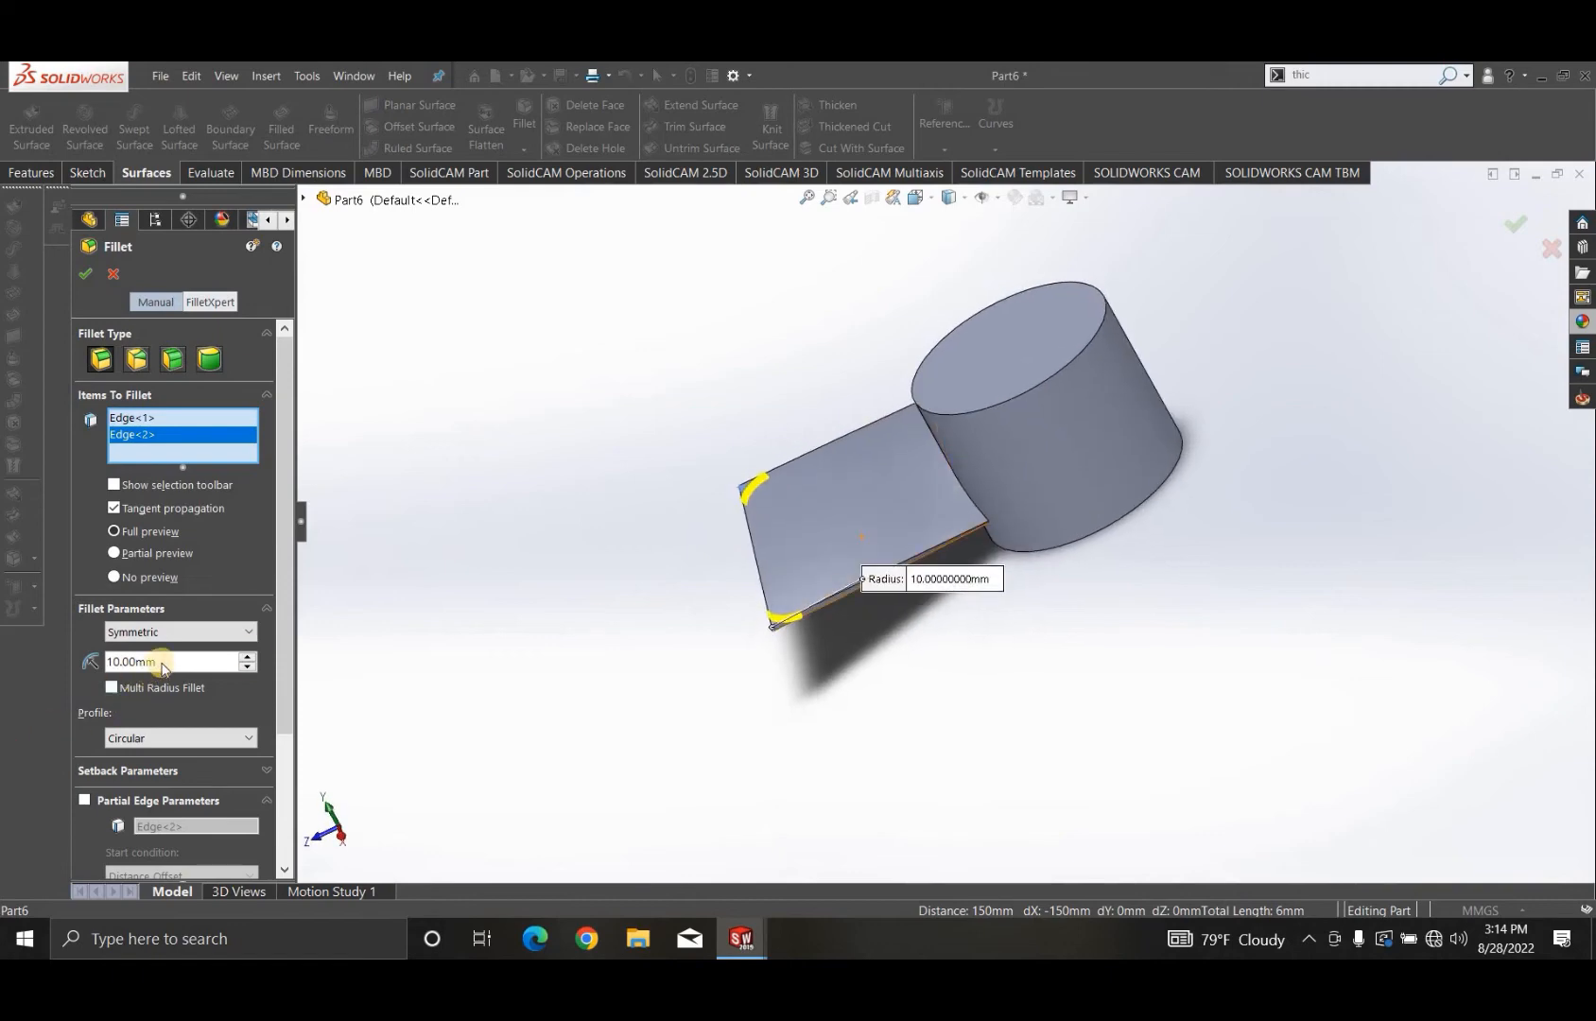
text(40)
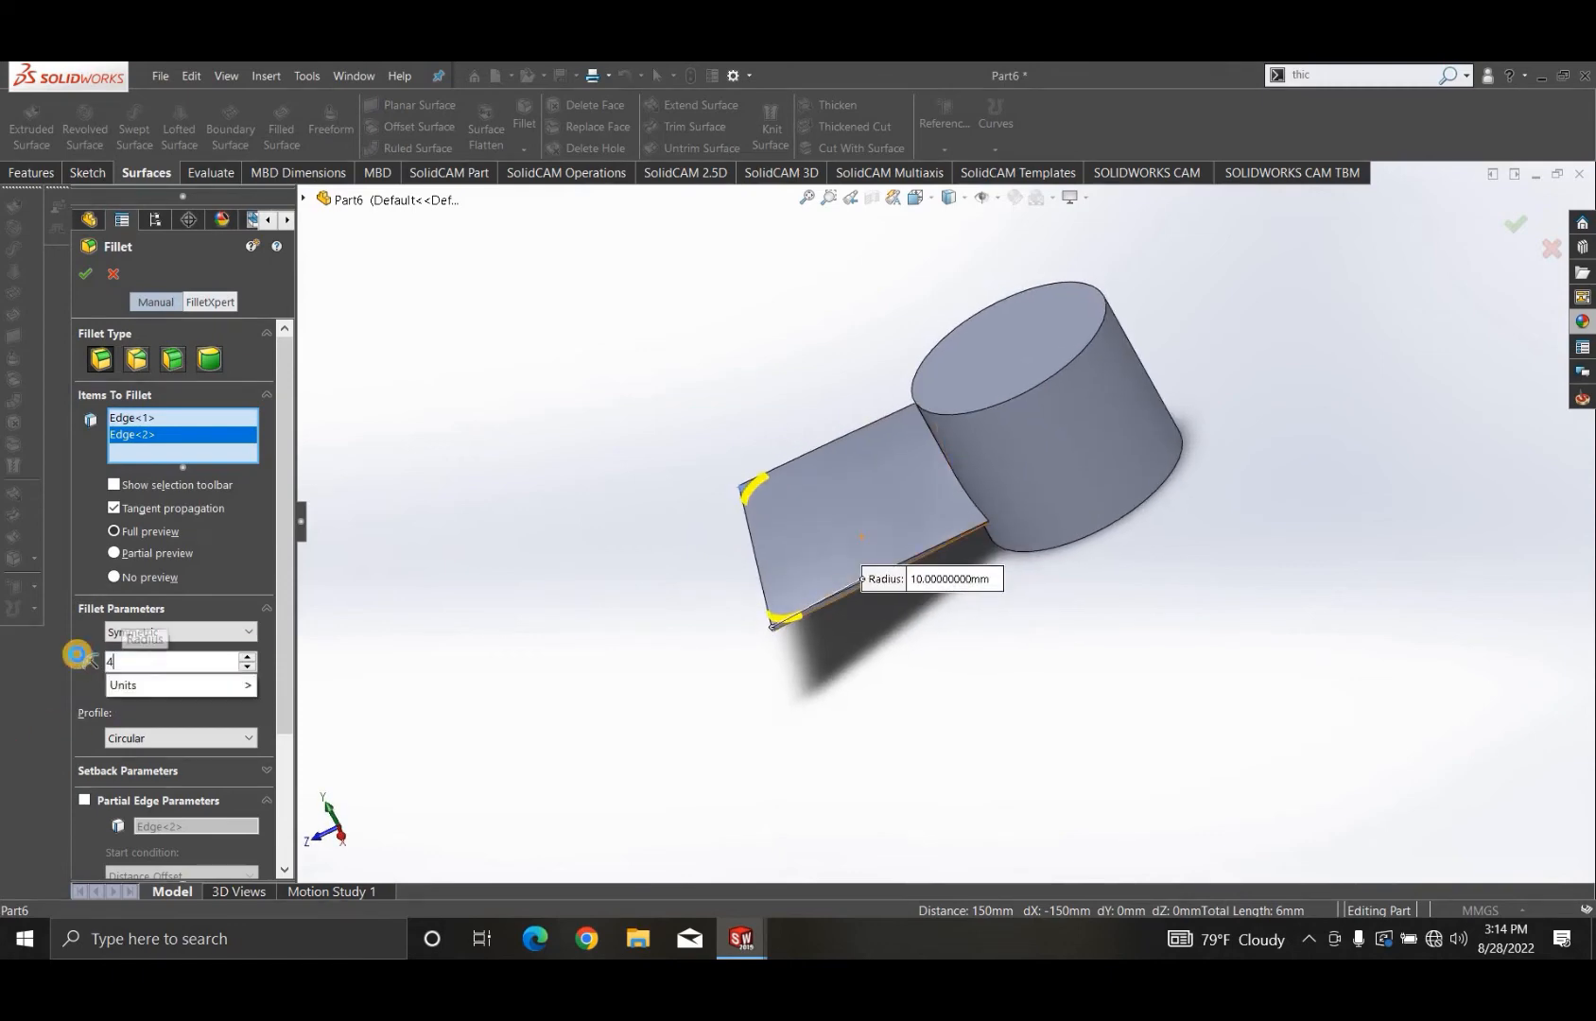
key(Return)
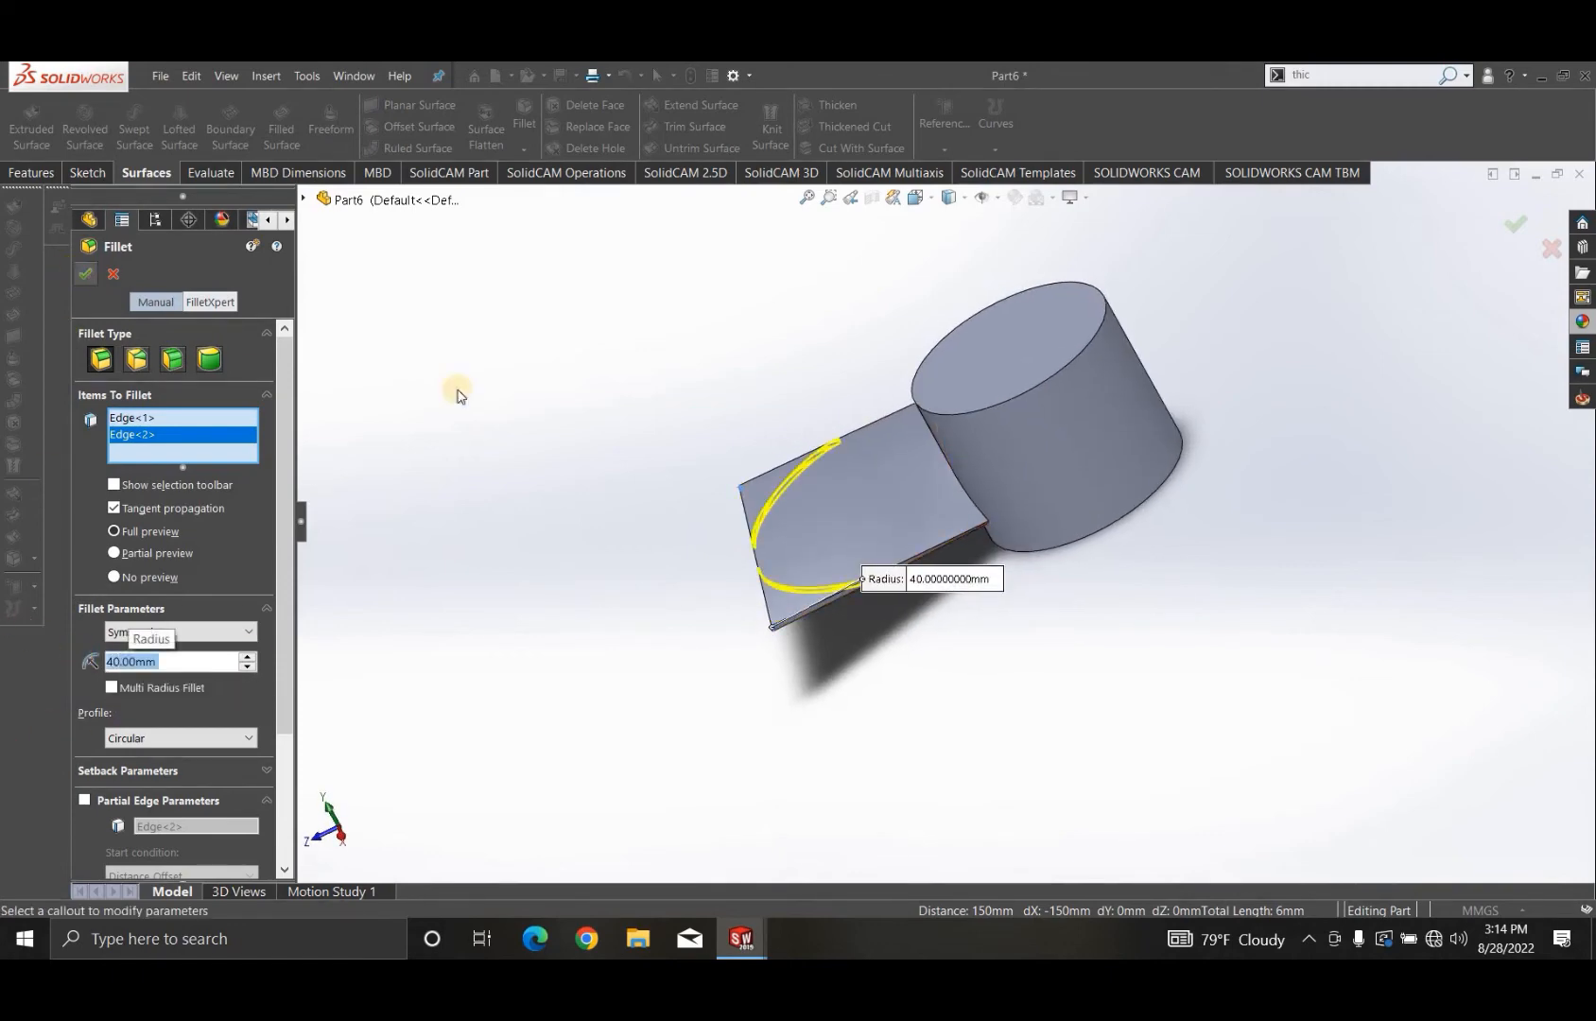
key(Return)
middle_drag(837, 623, 914, 495)
middle_drag(830, 535, 974, 378)
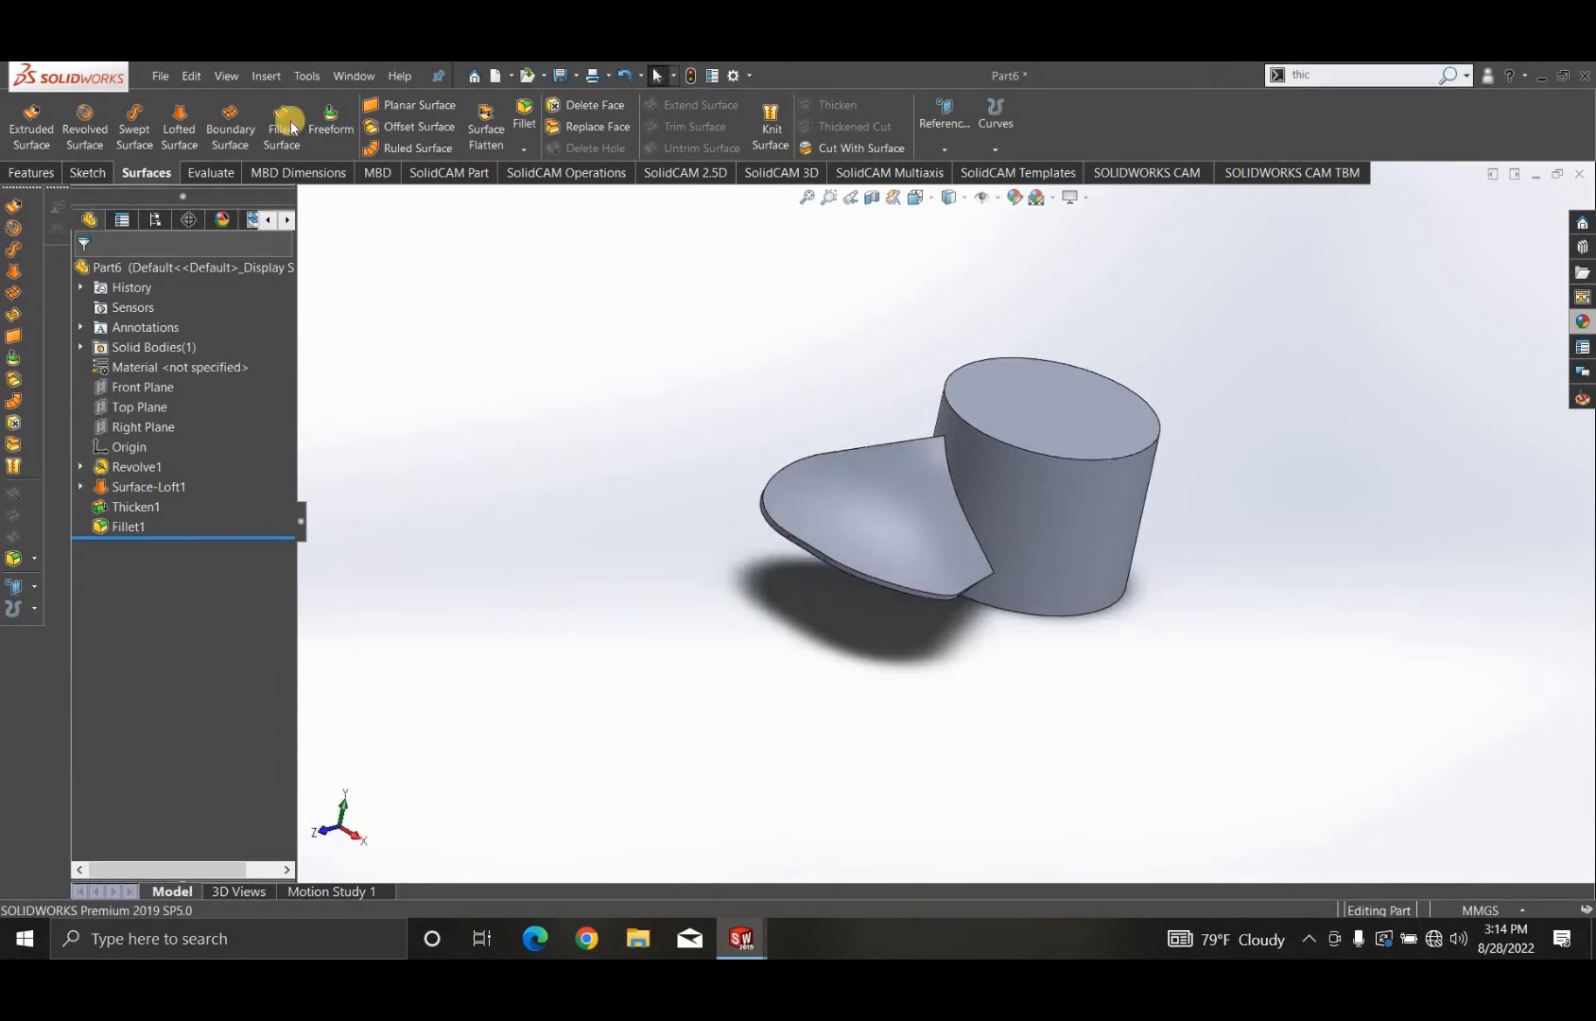
click(44, 174)
click(610, 149)
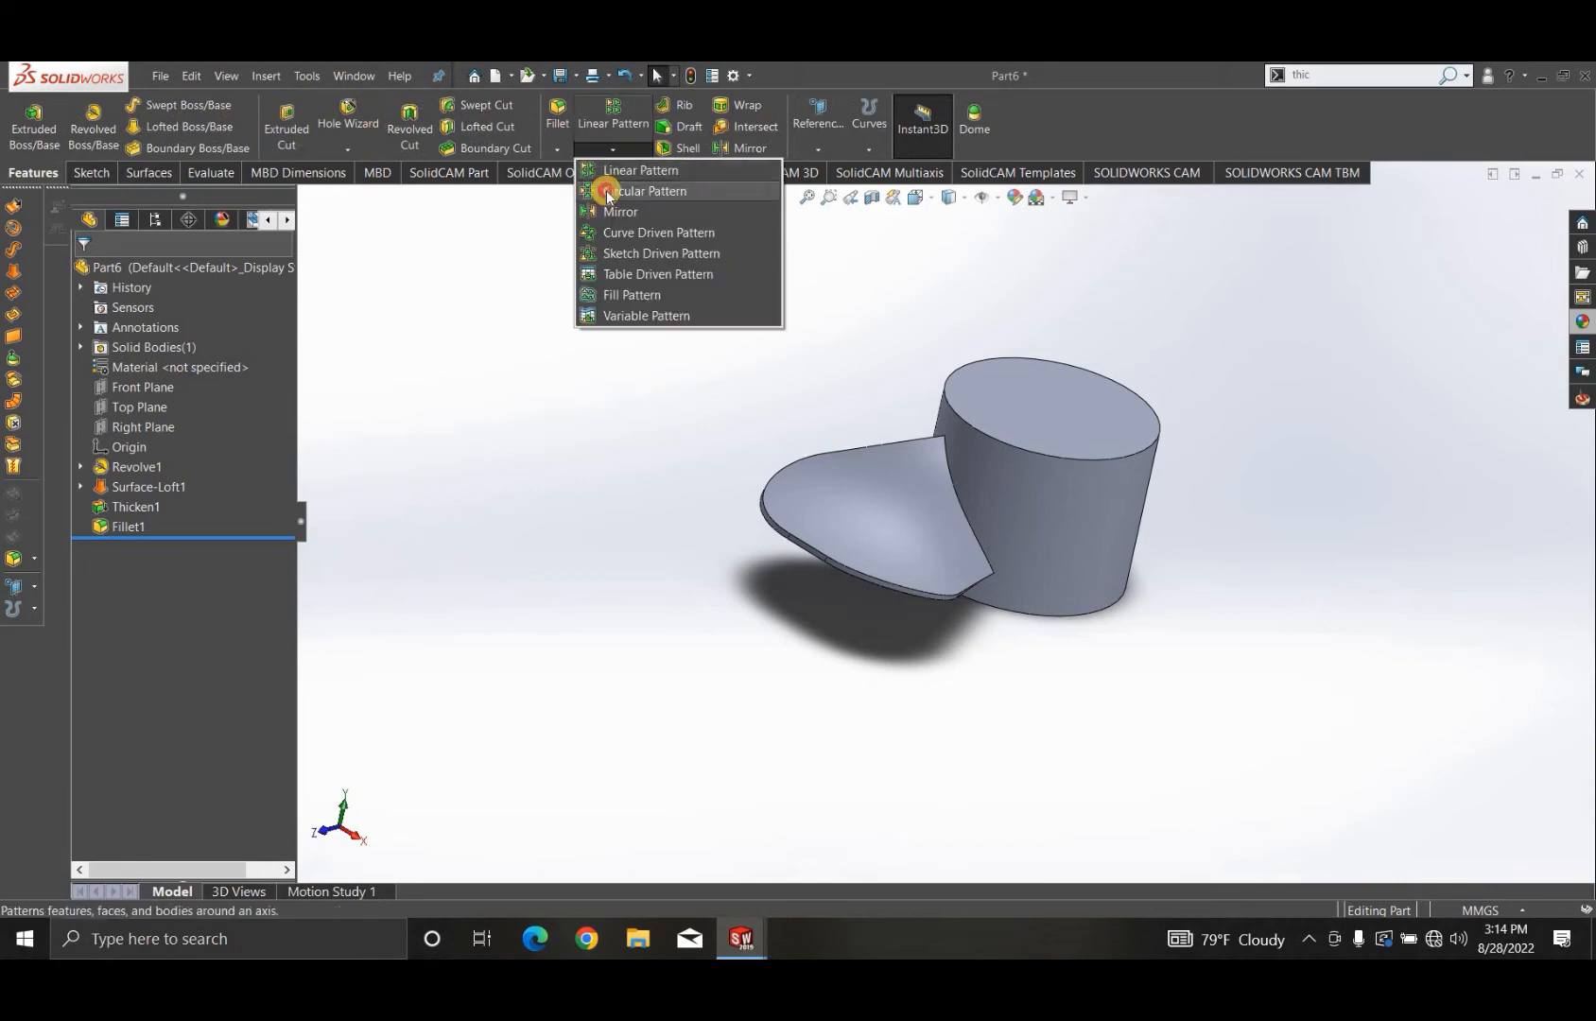
click(607, 193)
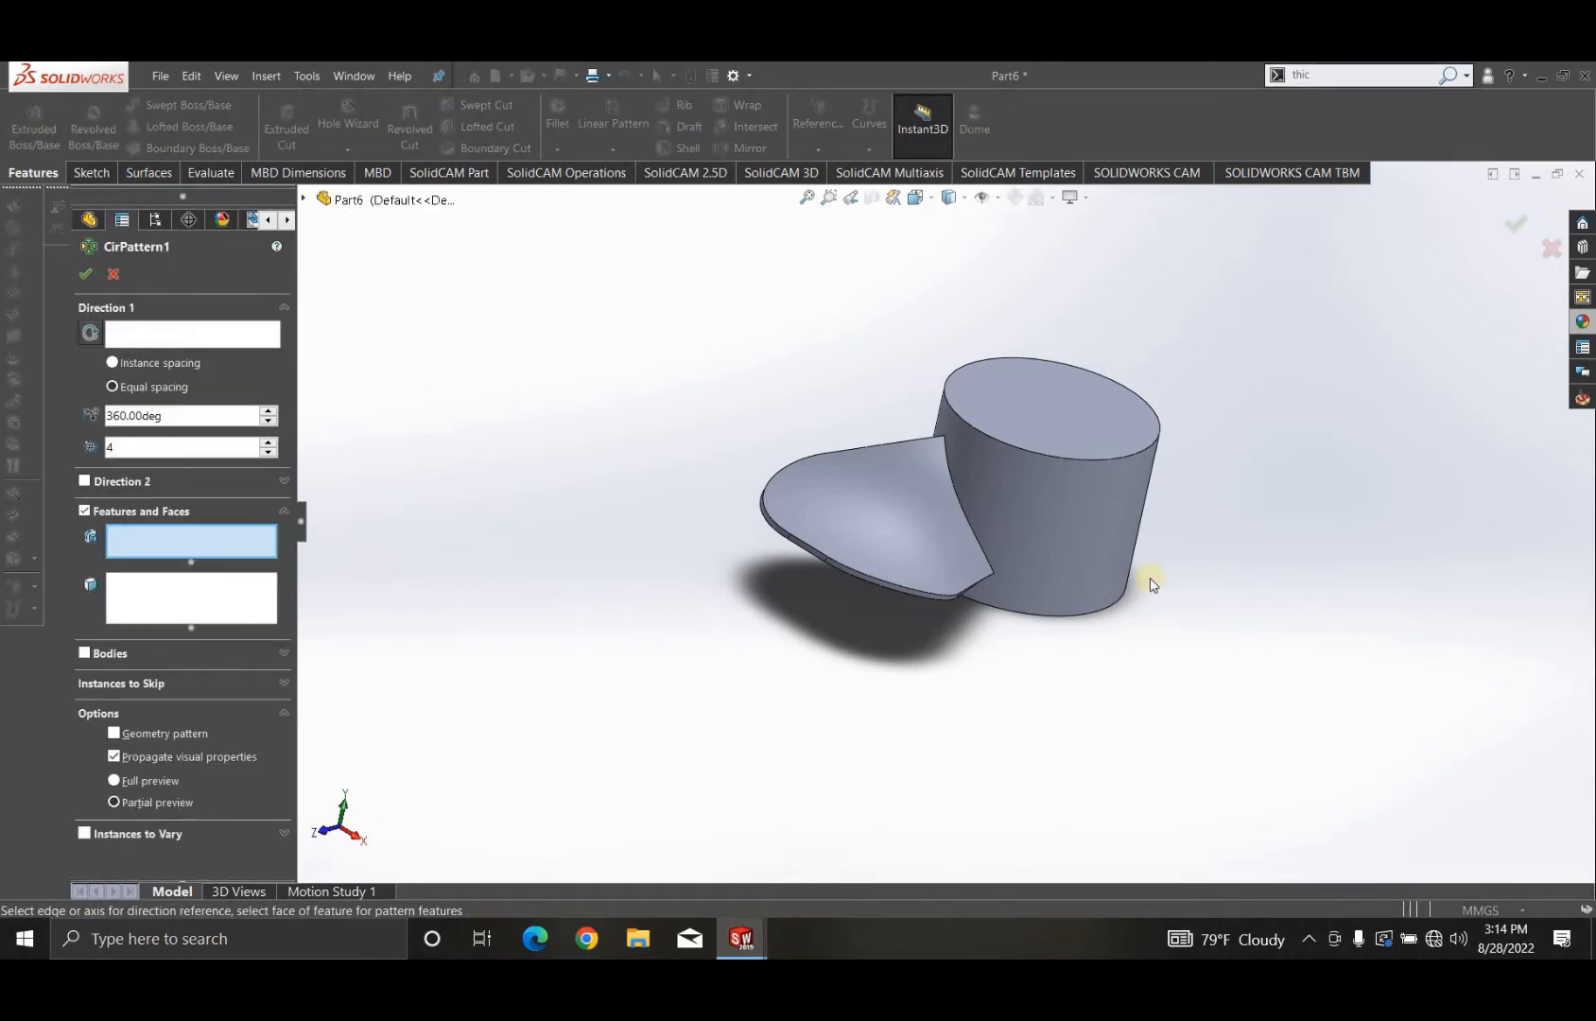
click(1087, 531)
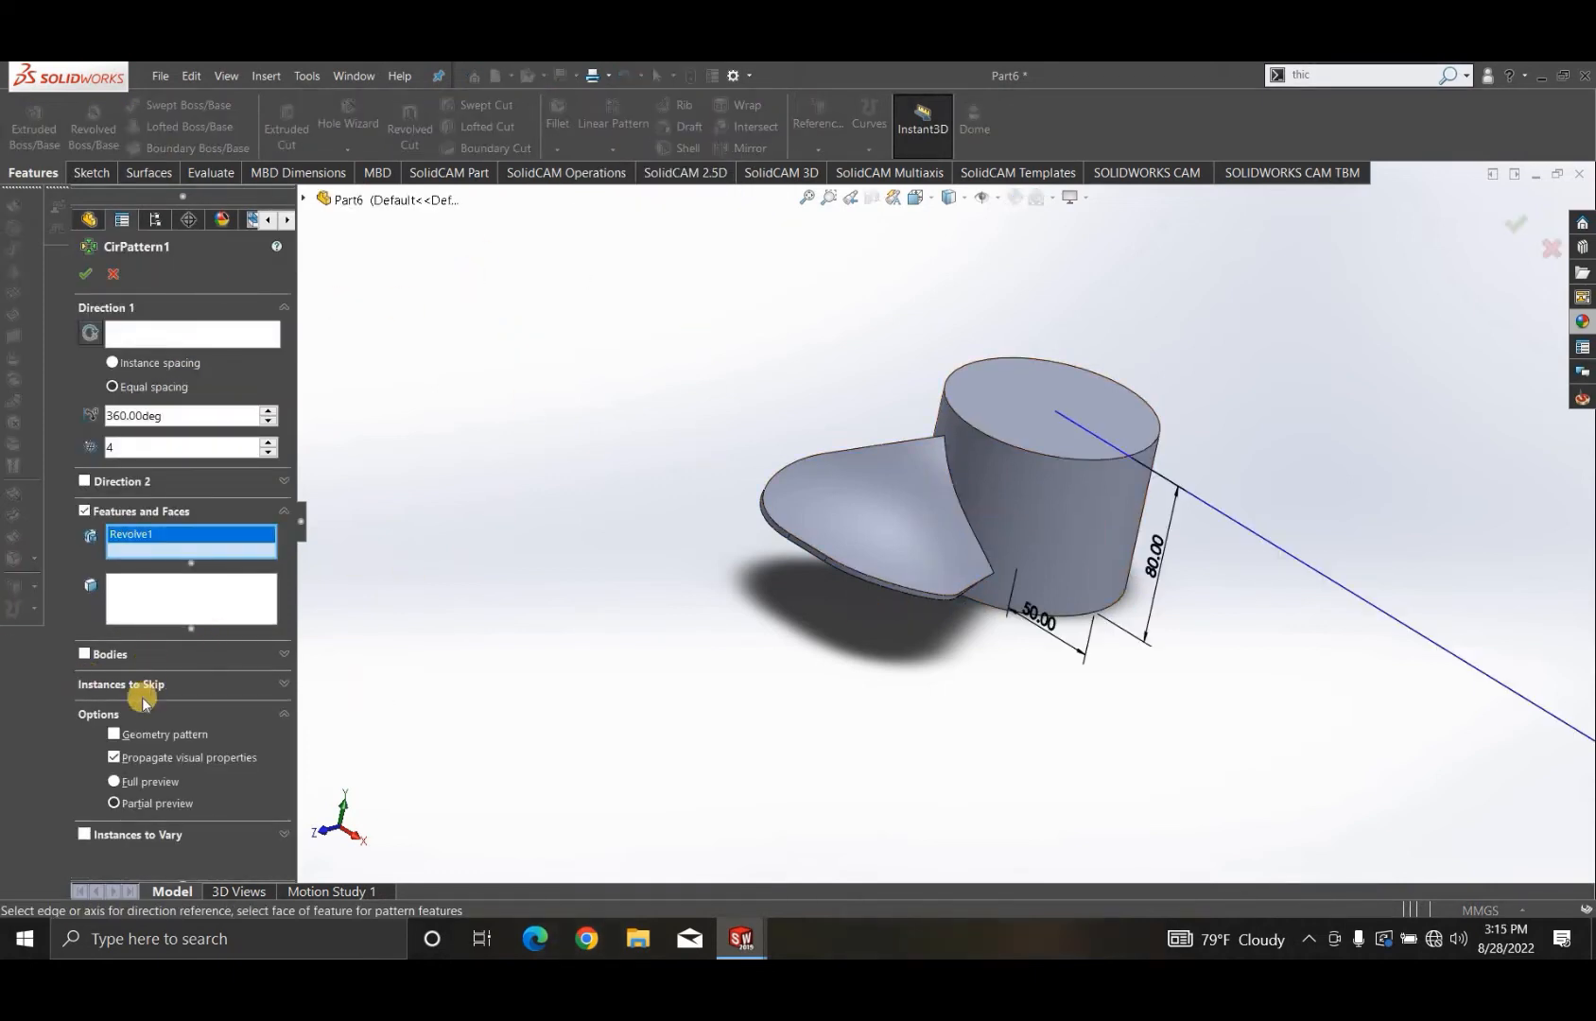
click(185, 652)
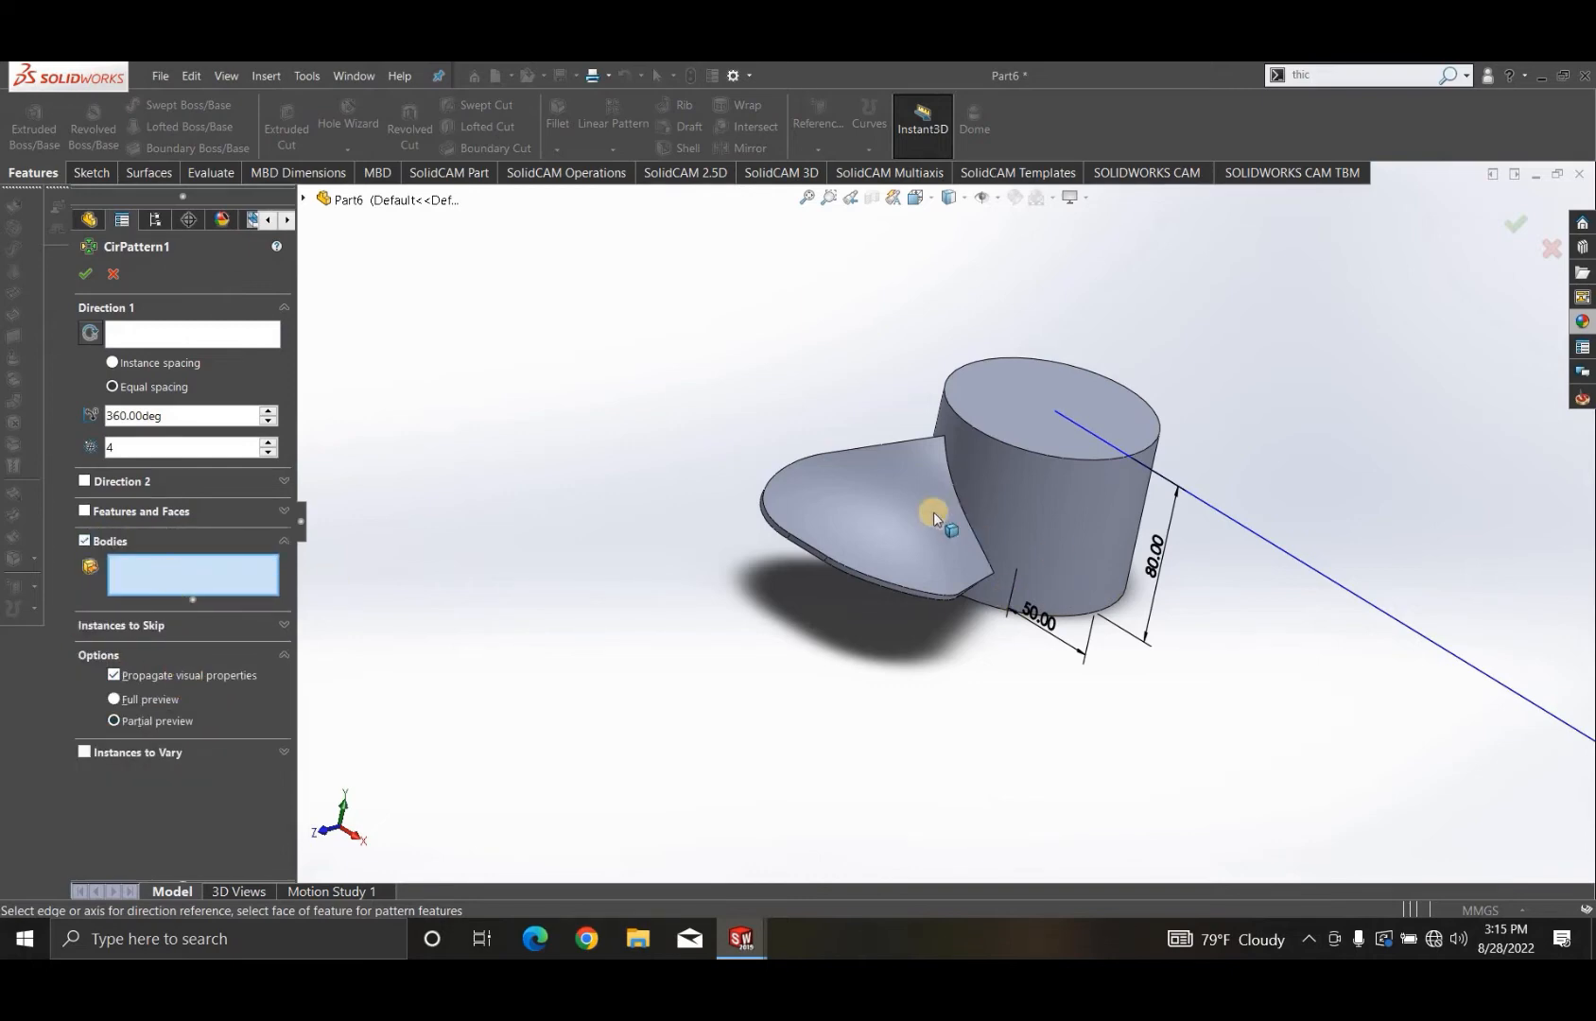
click(880, 502)
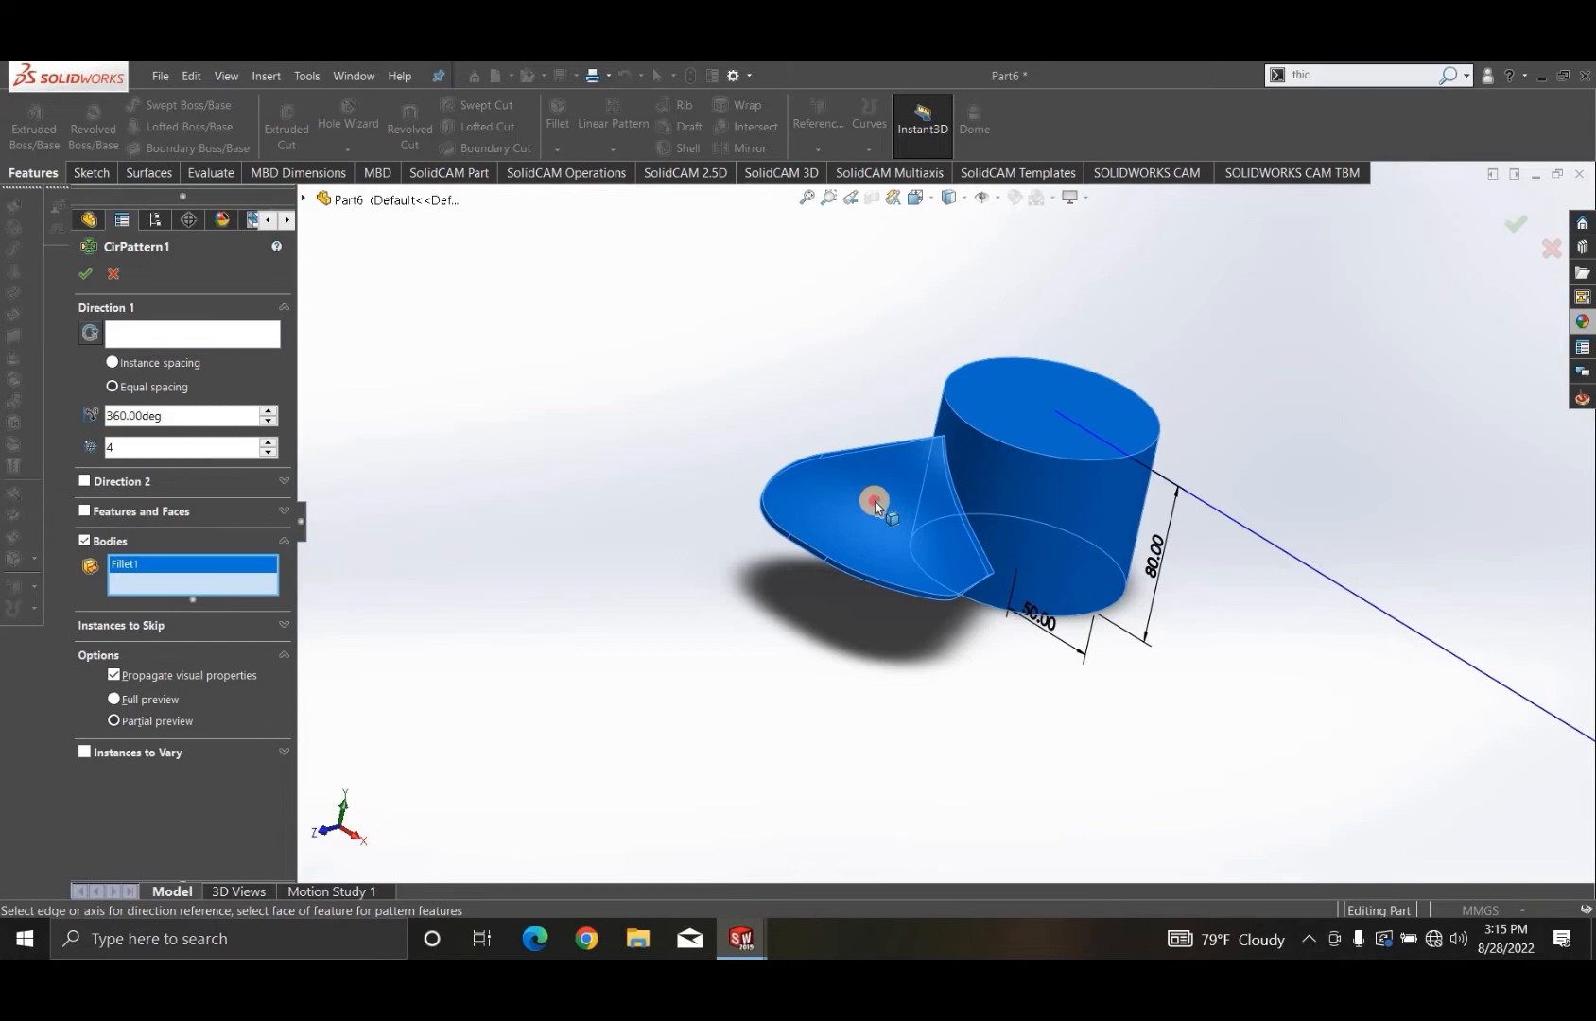
click(874, 500)
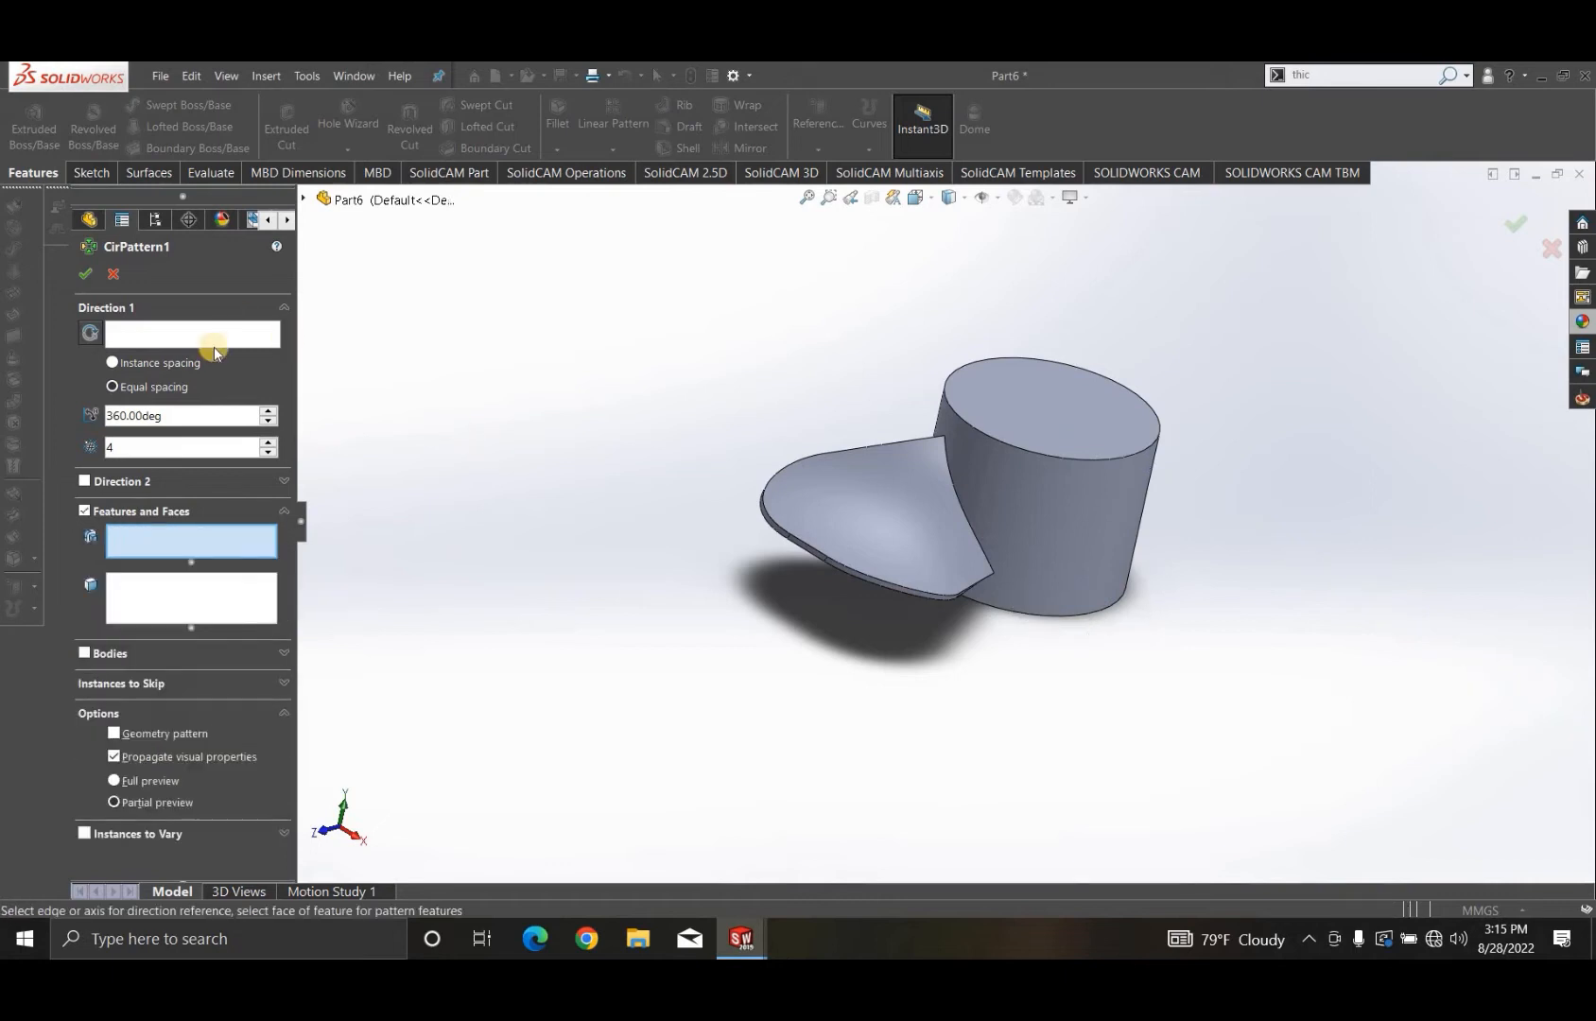
- Circular-pattern the filleted blade body around the hub's cylindrical face with 5 equally spaced instances over 360 degrees
click(162, 332)
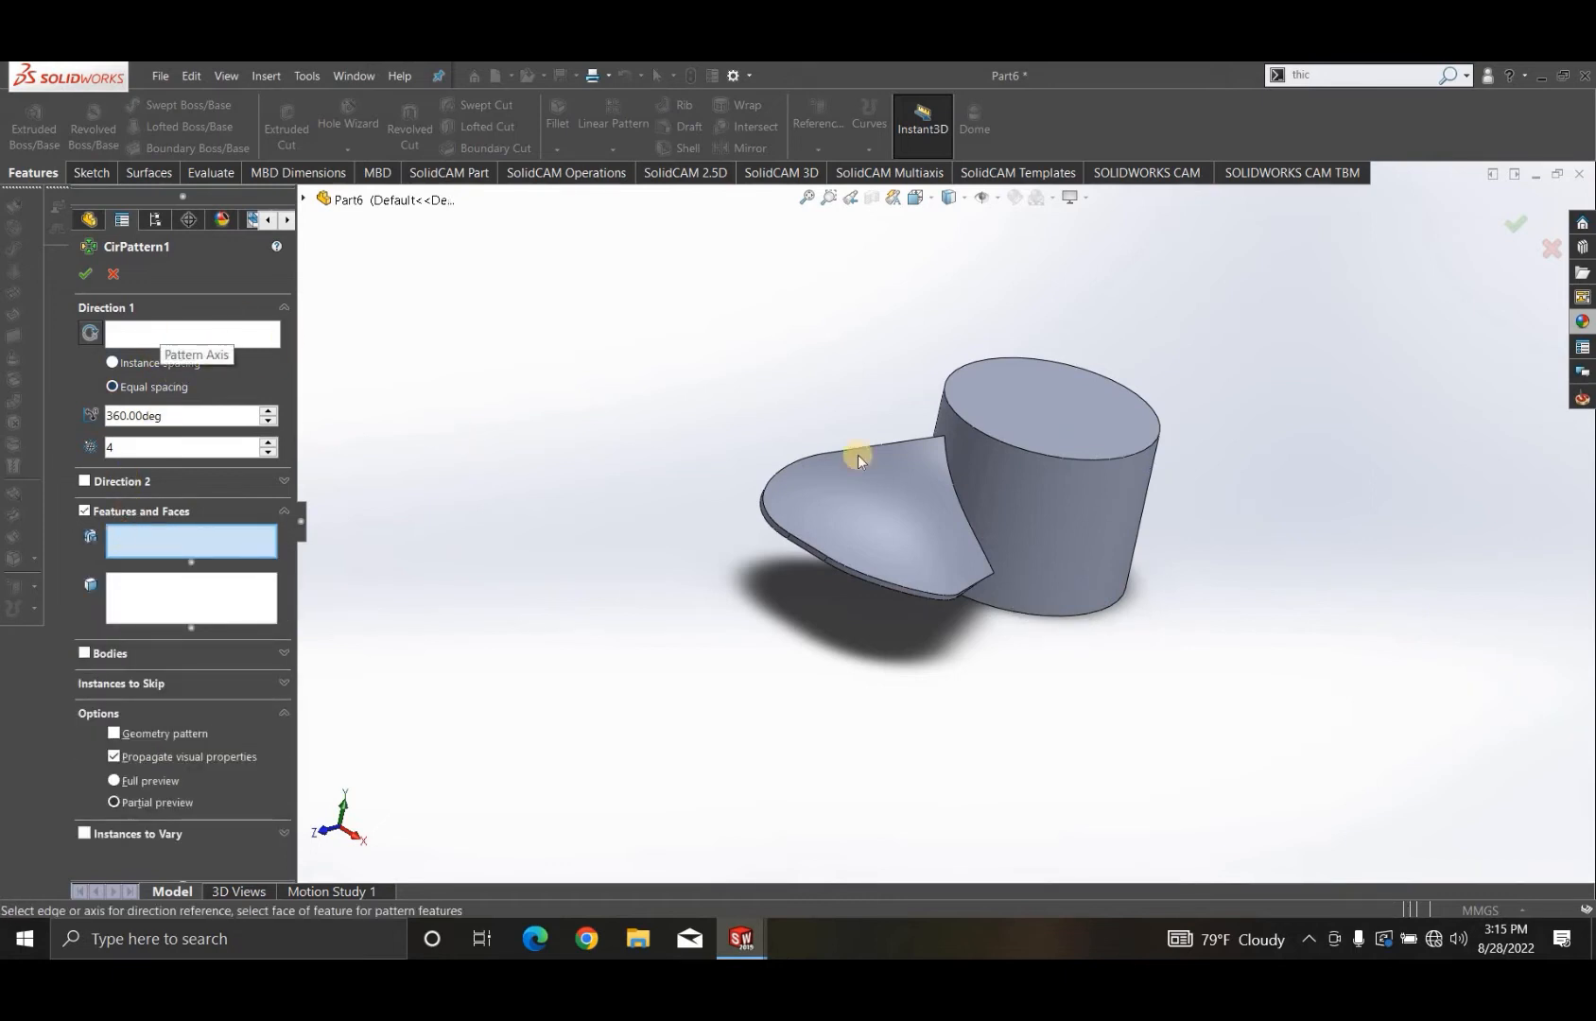
click(1122, 546)
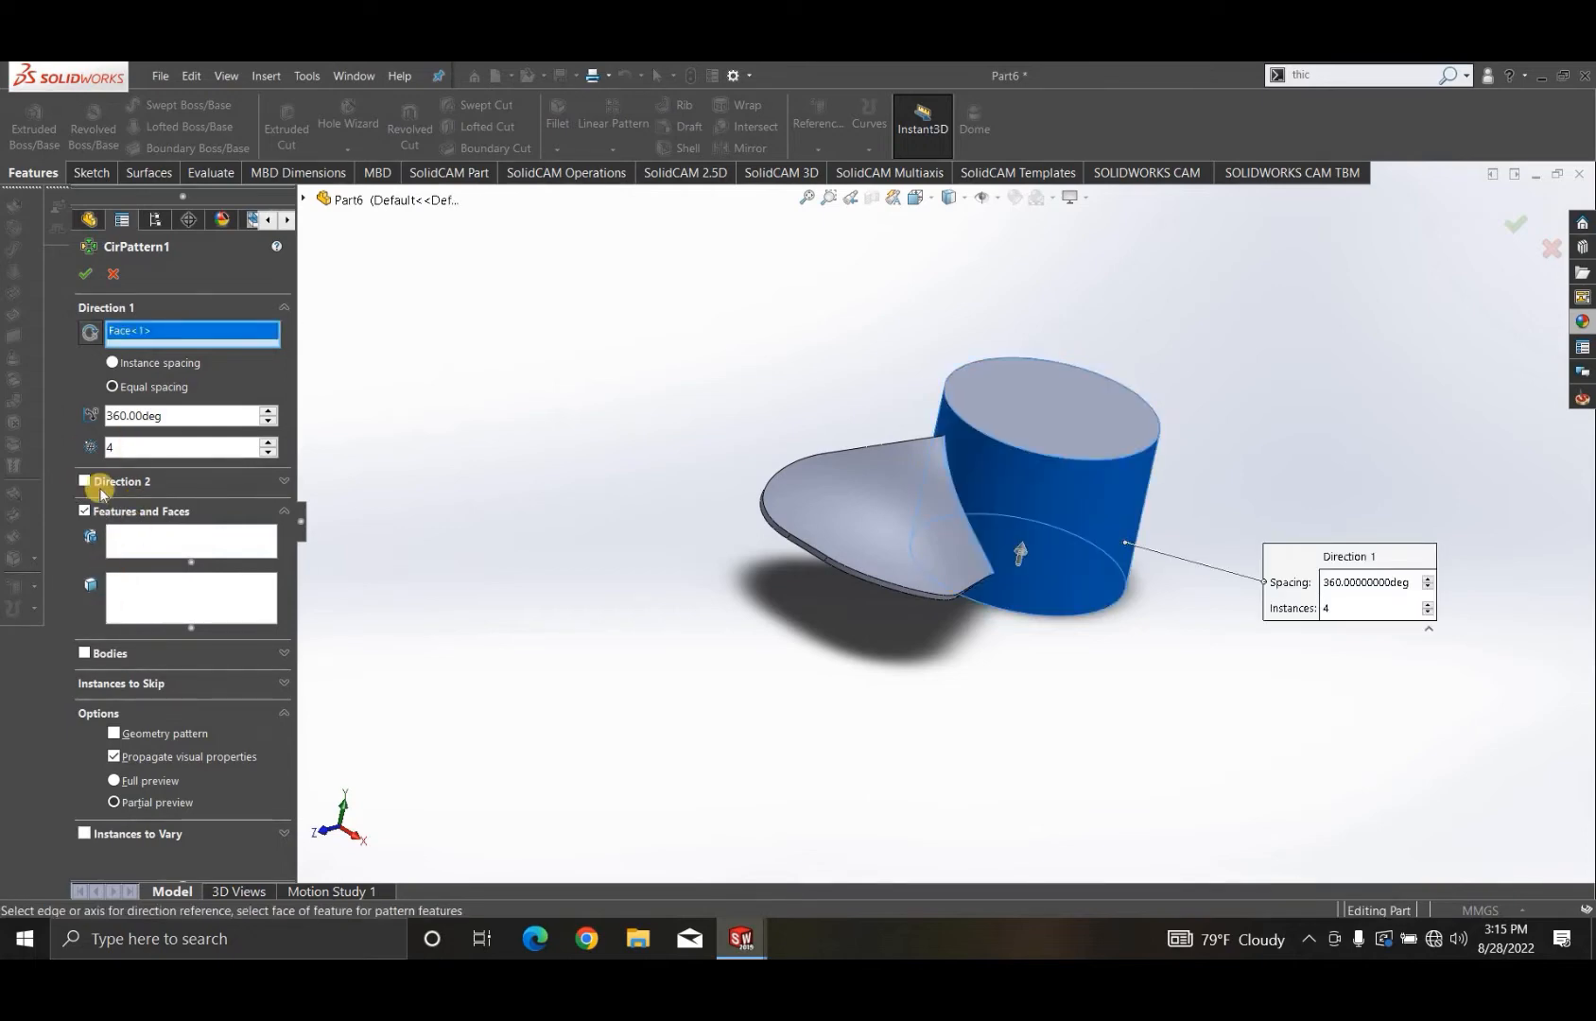
click(85, 653)
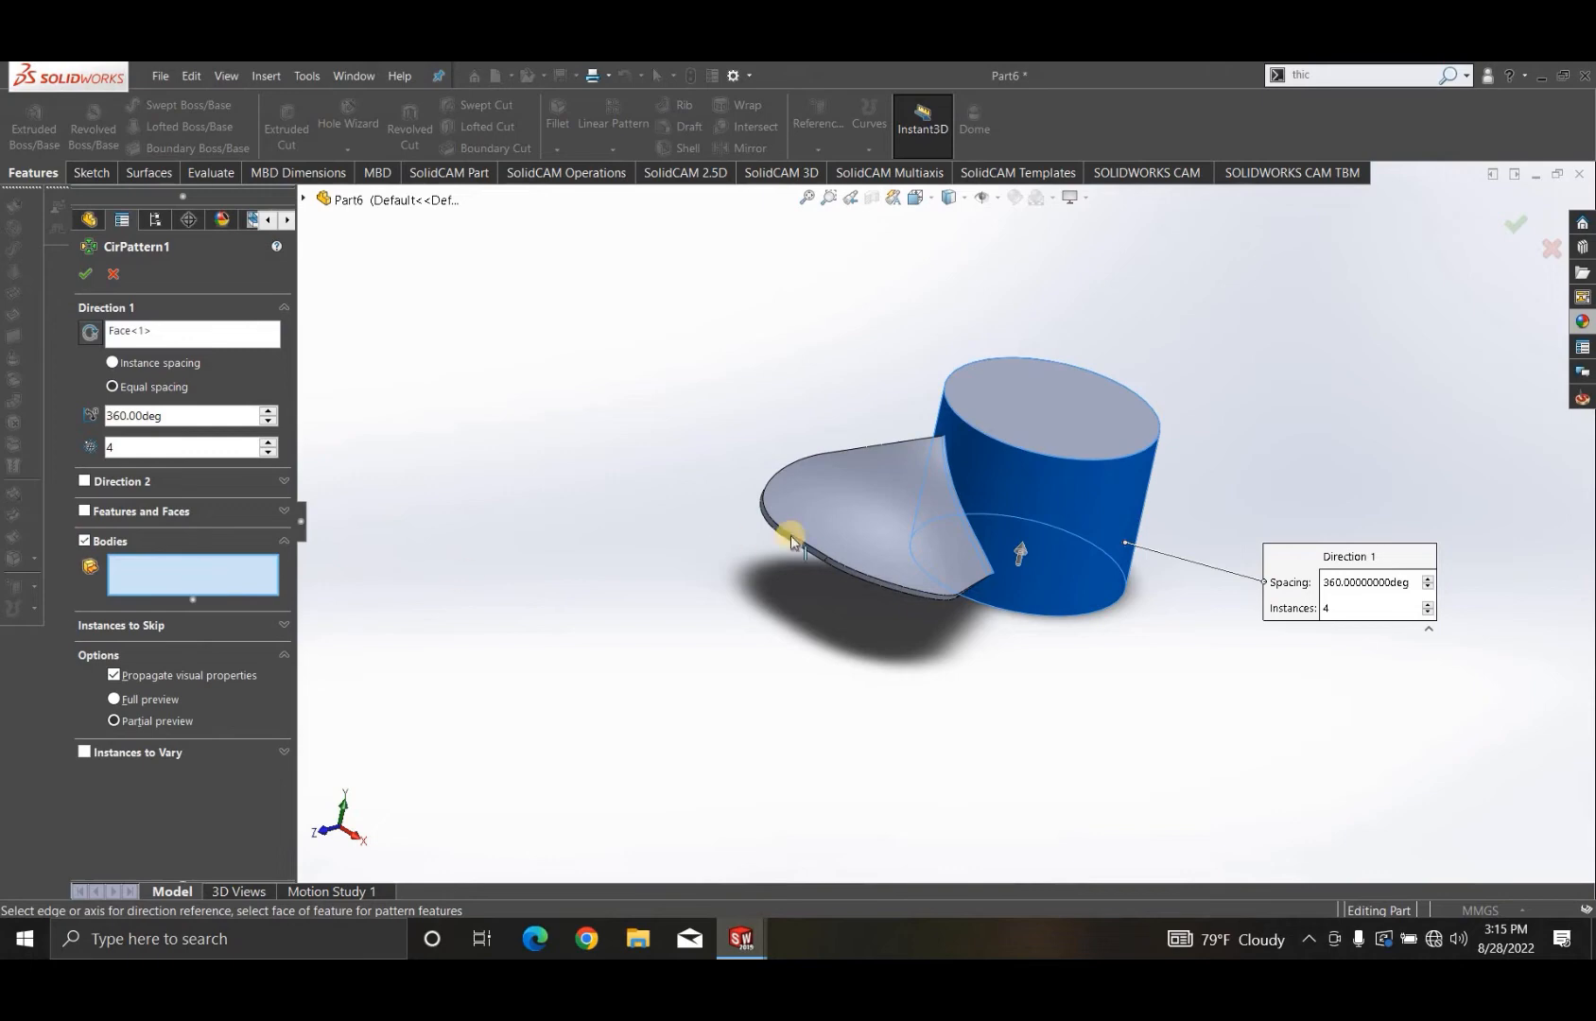
click(829, 518)
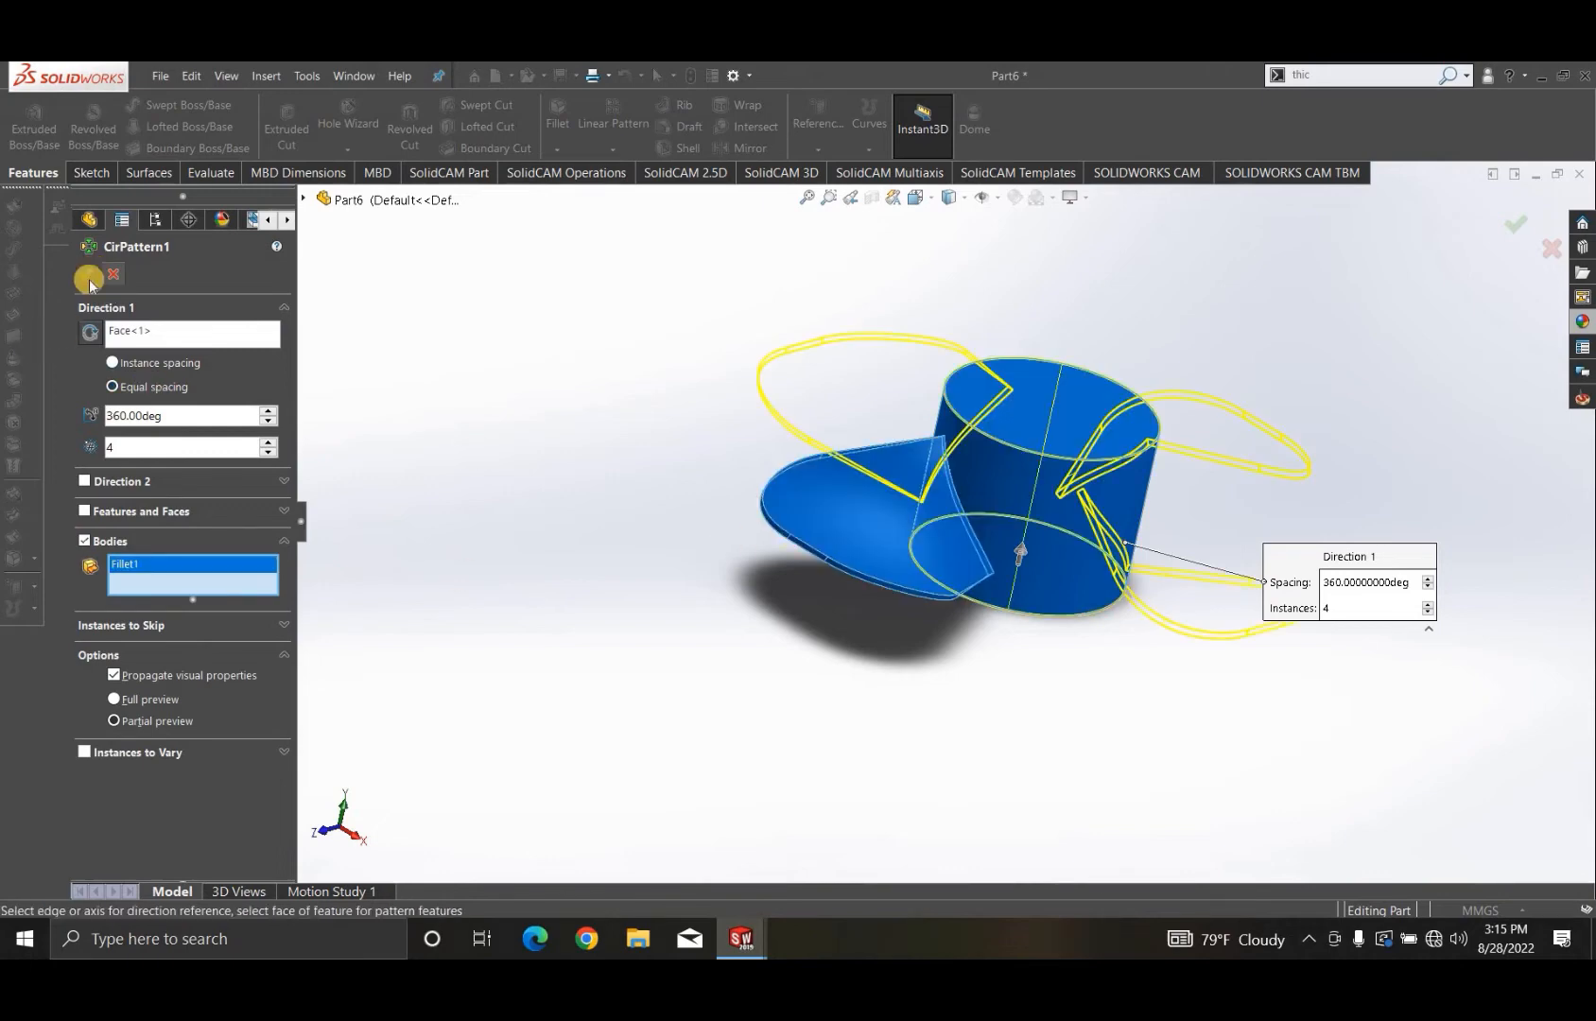
click(132, 451)
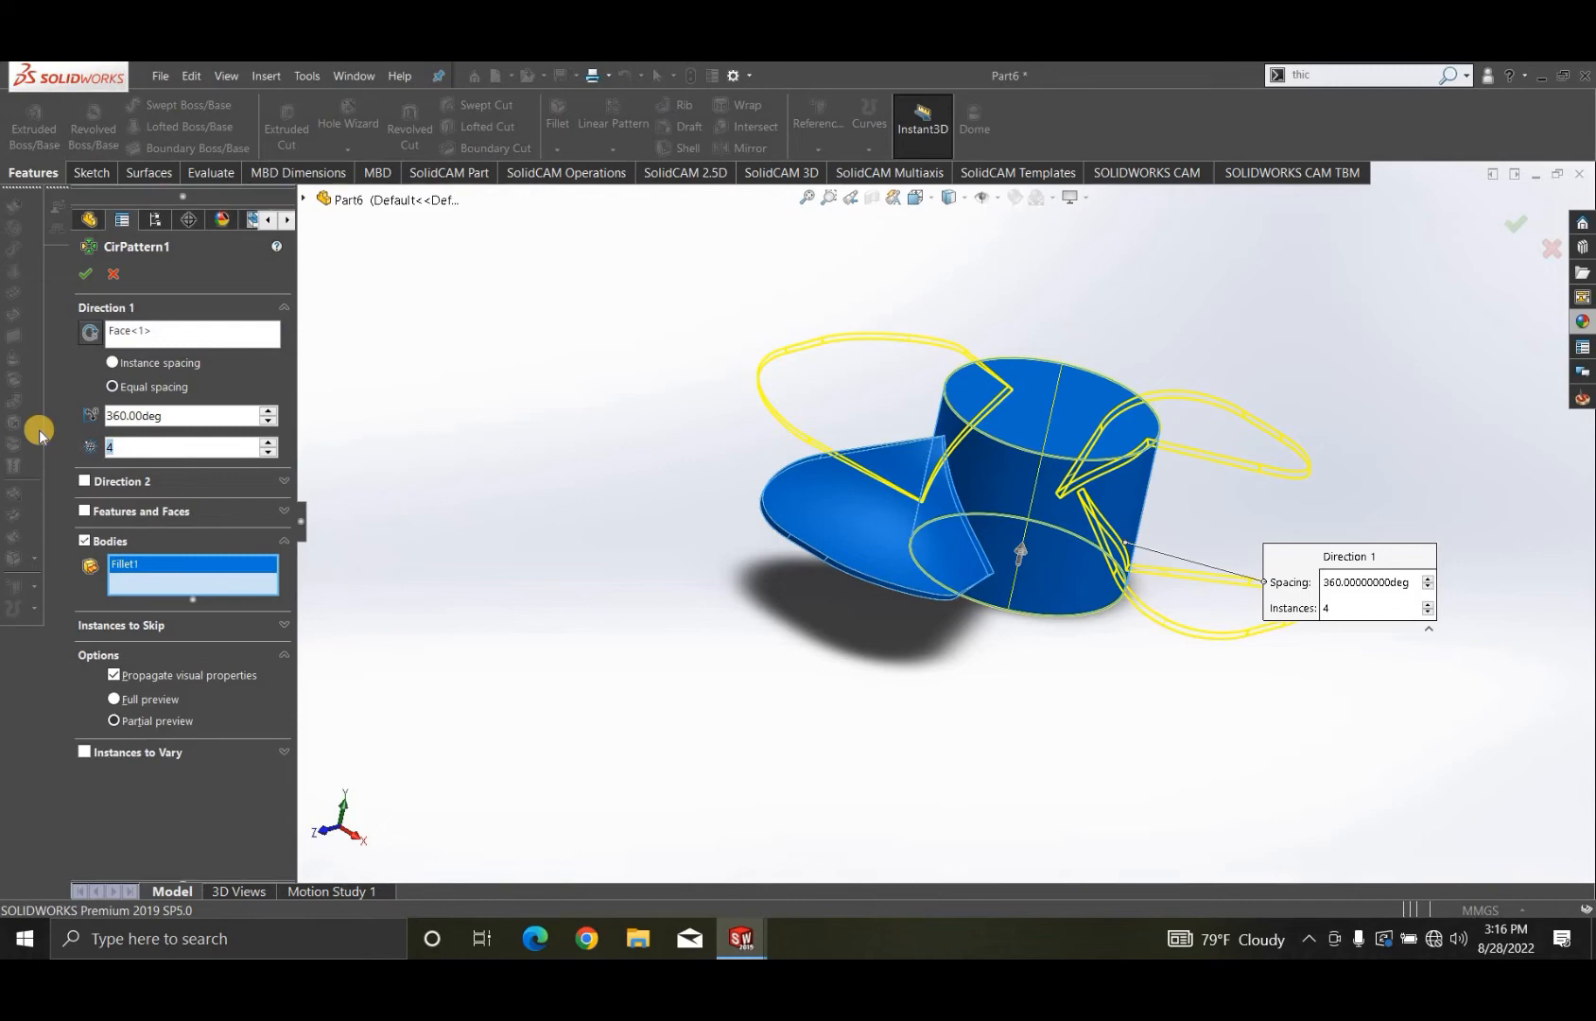
text(5)
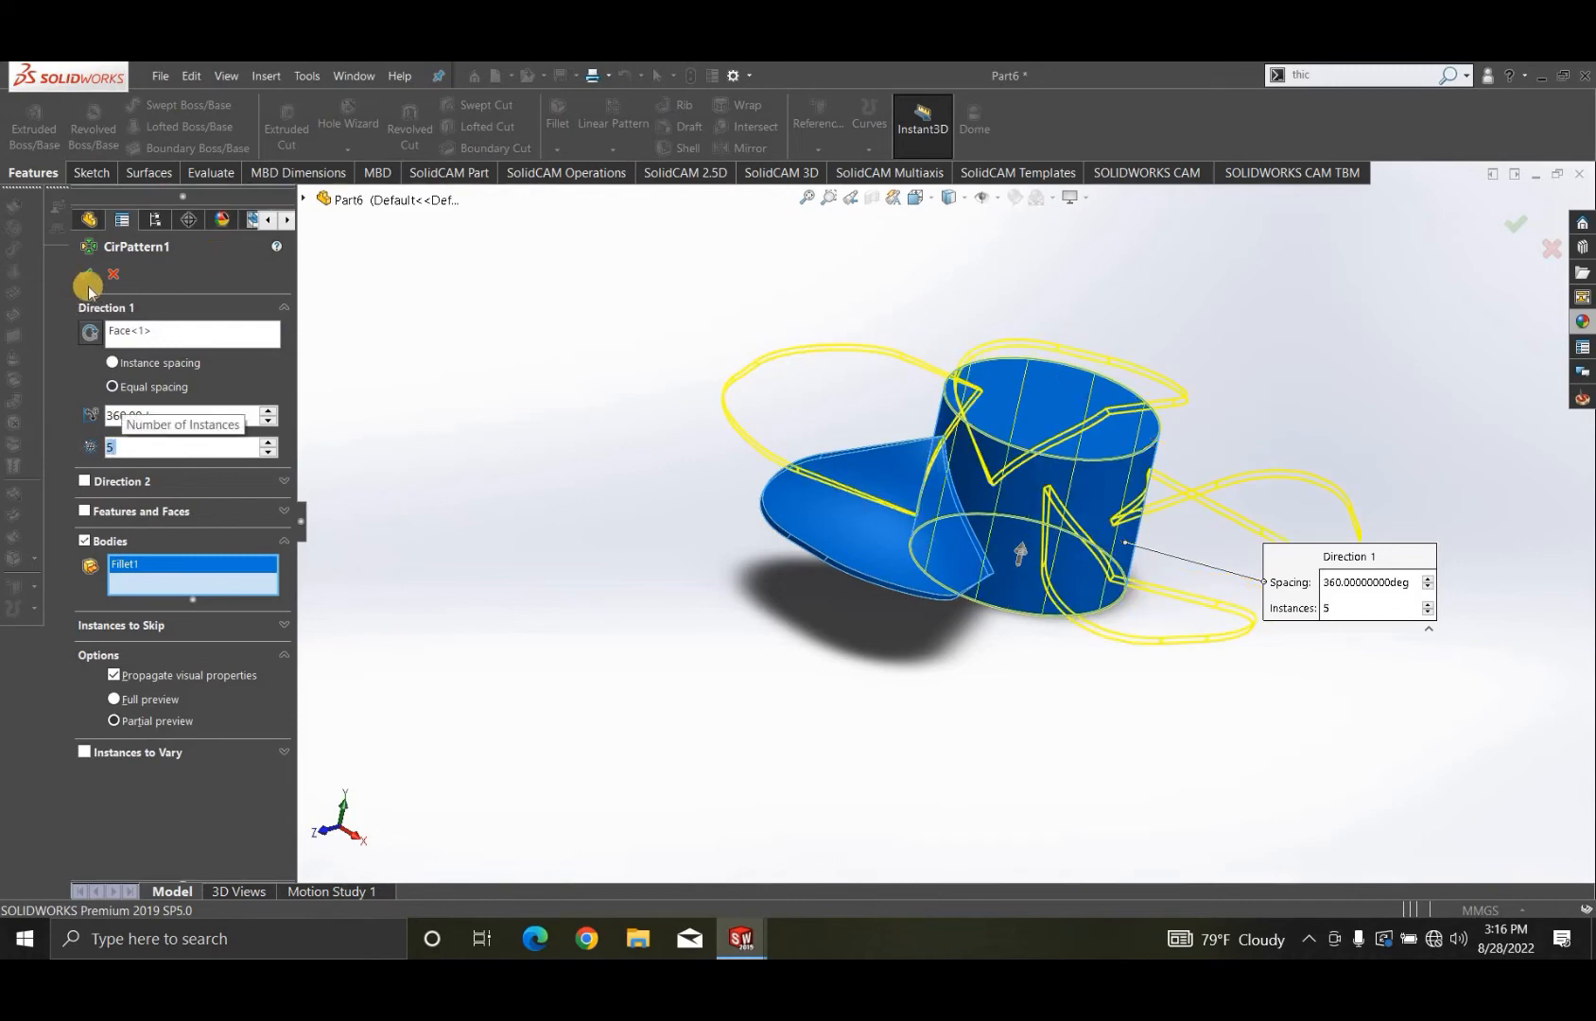
click(97, 275)
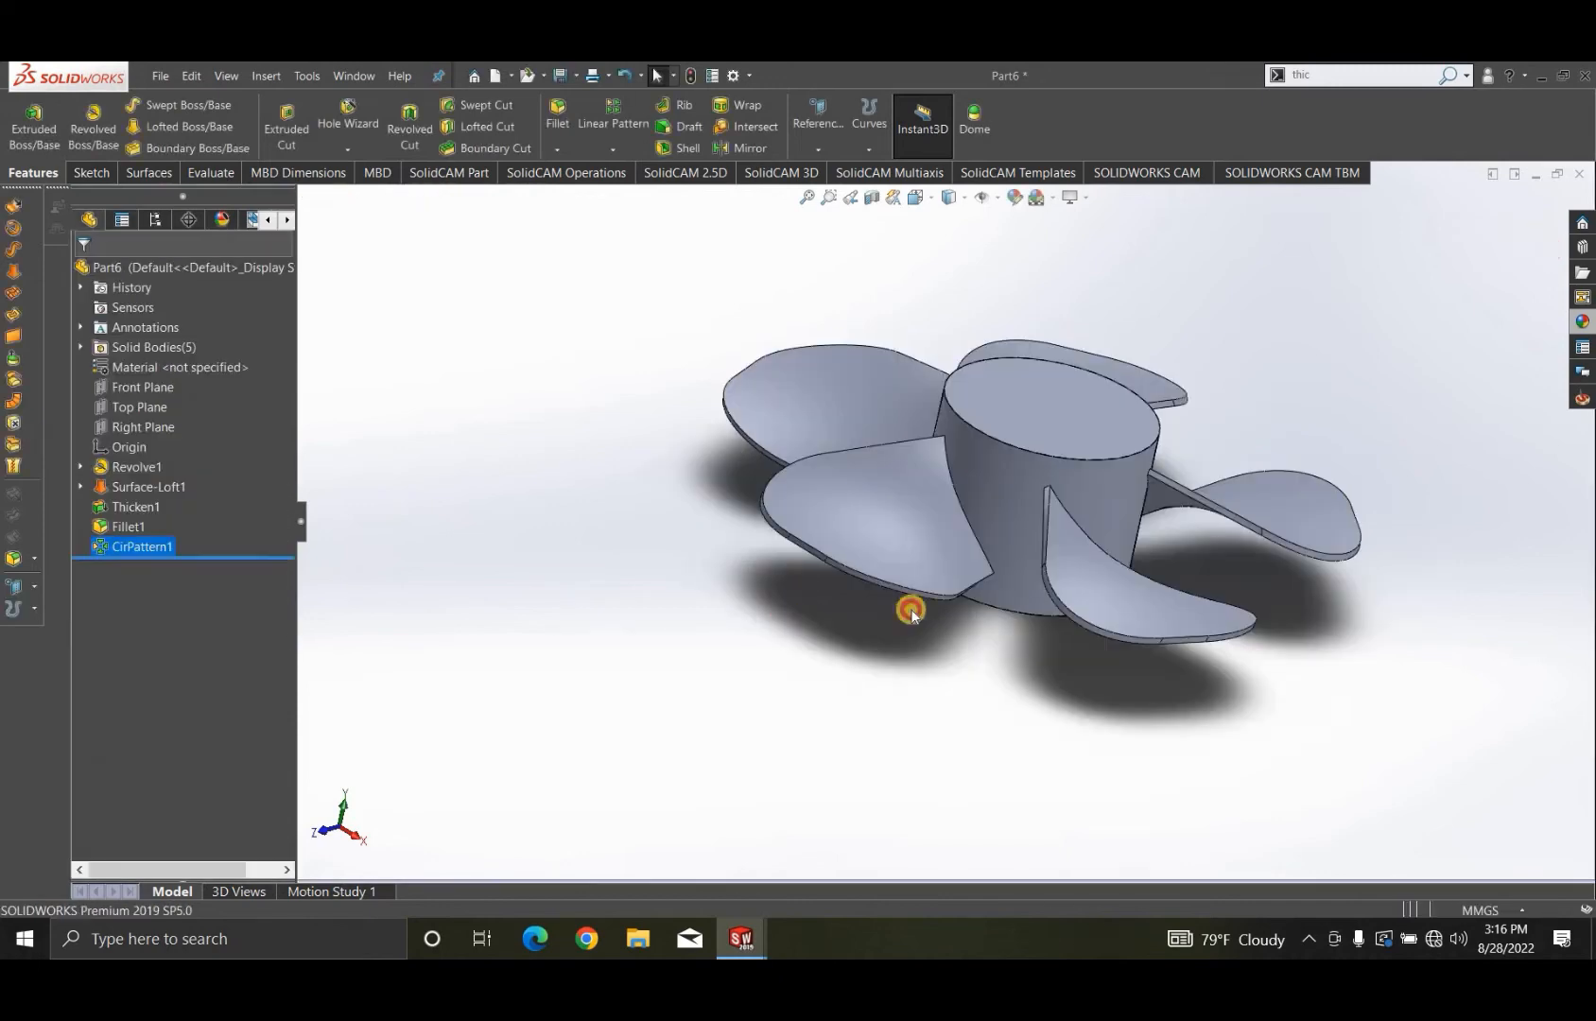
scroll(1018, 613, down, 2)
scroll(1018, 613, up, 2)
middle_drag(1047, 723, 1048, 486)
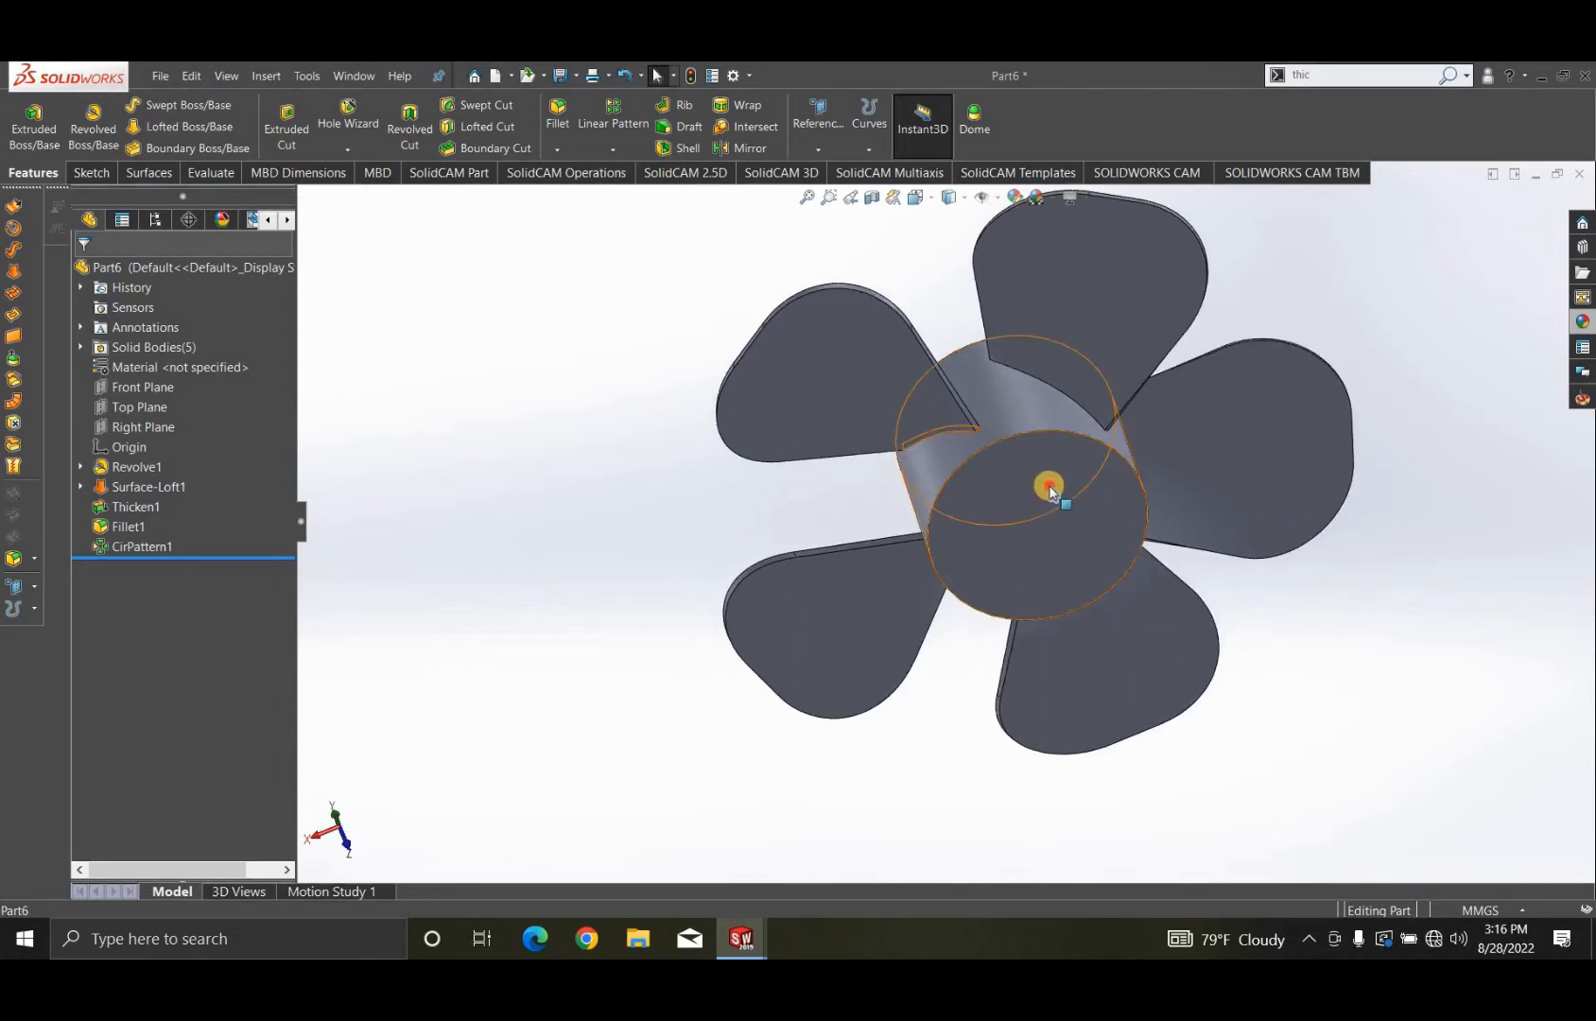
click(1087, 453)
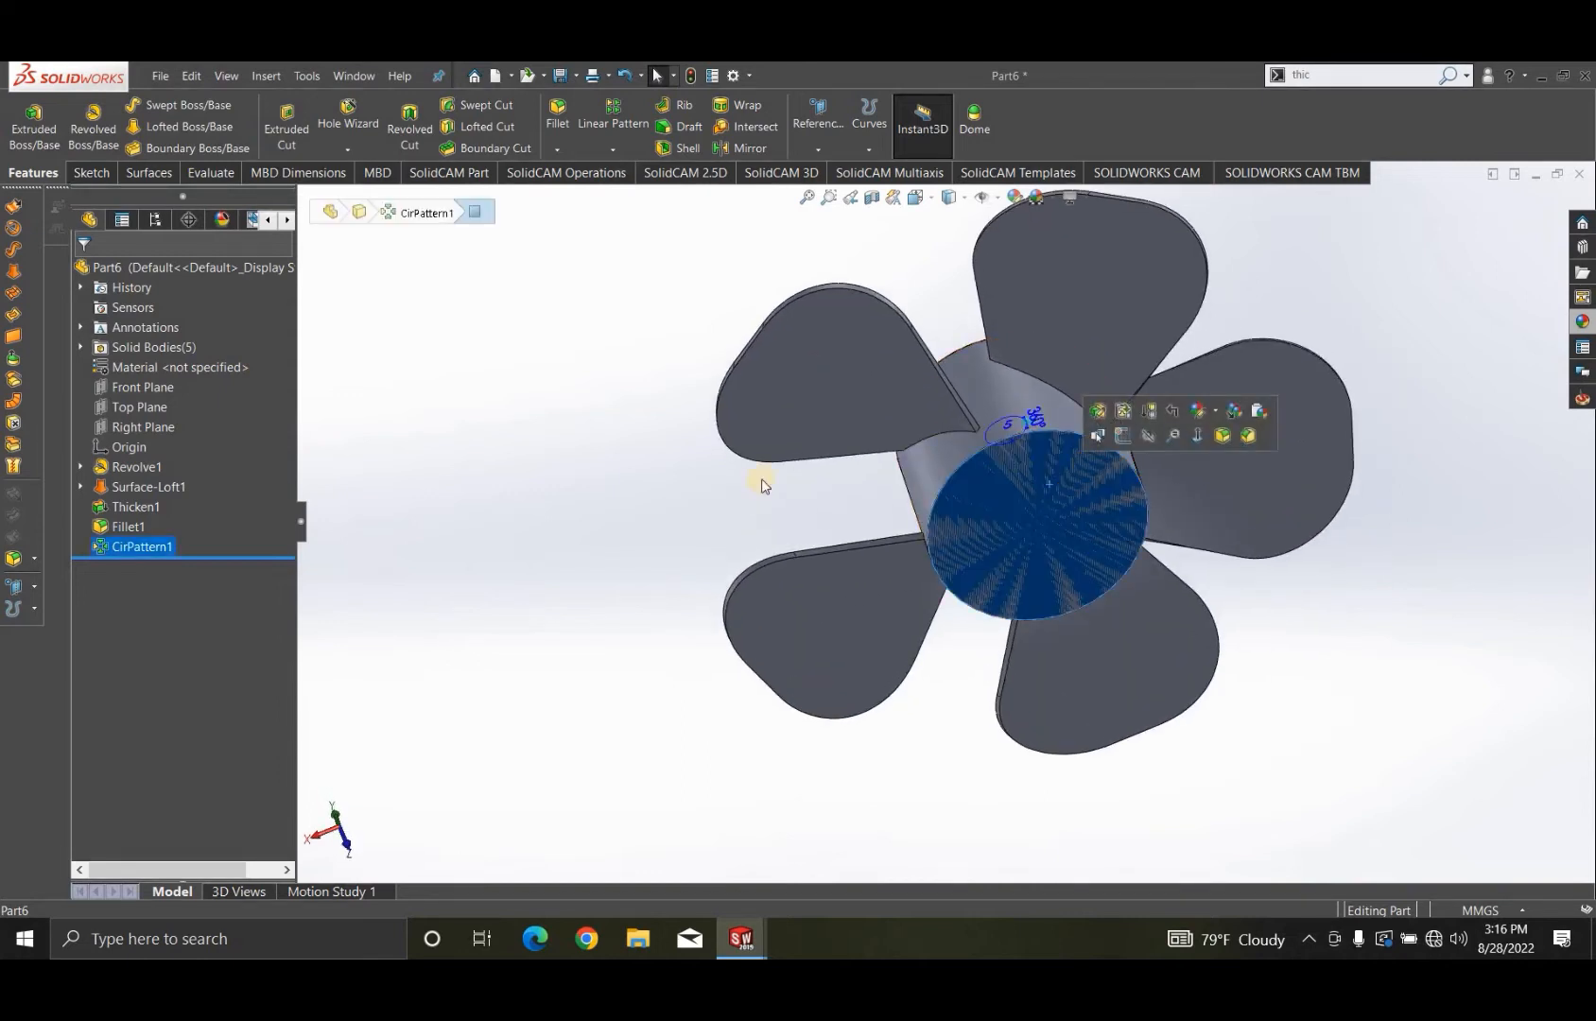
click(580, 389)
scroll(987, 656, up, 2)
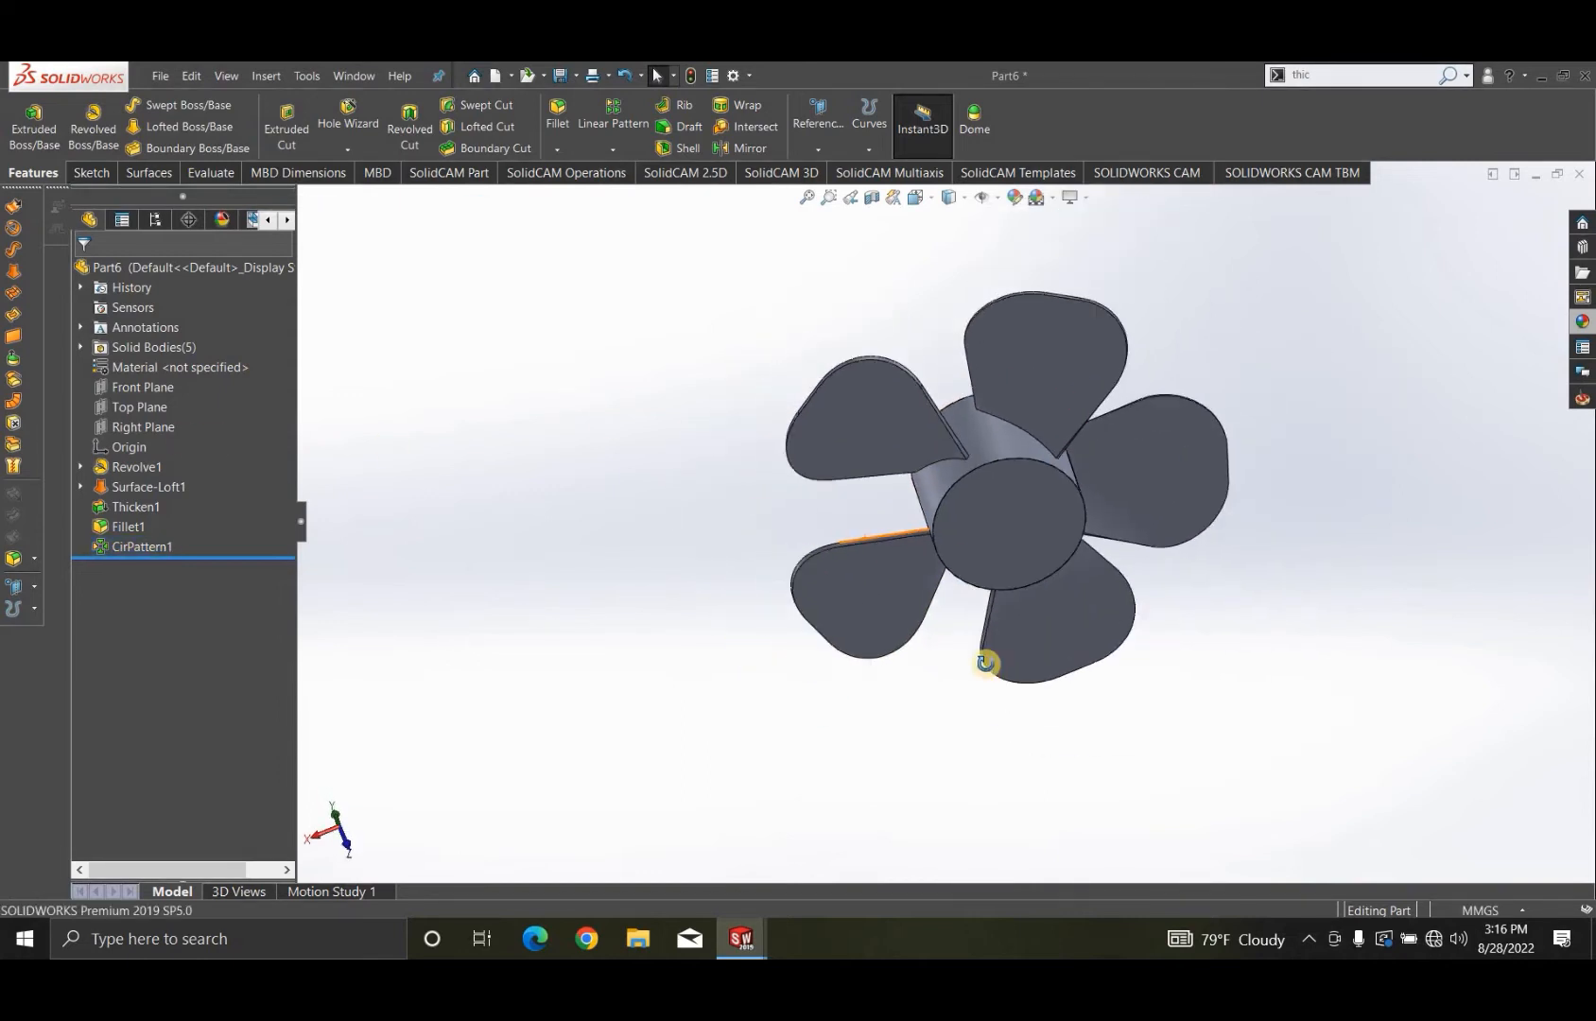
middle_drag(990, 663, 1083, 751)
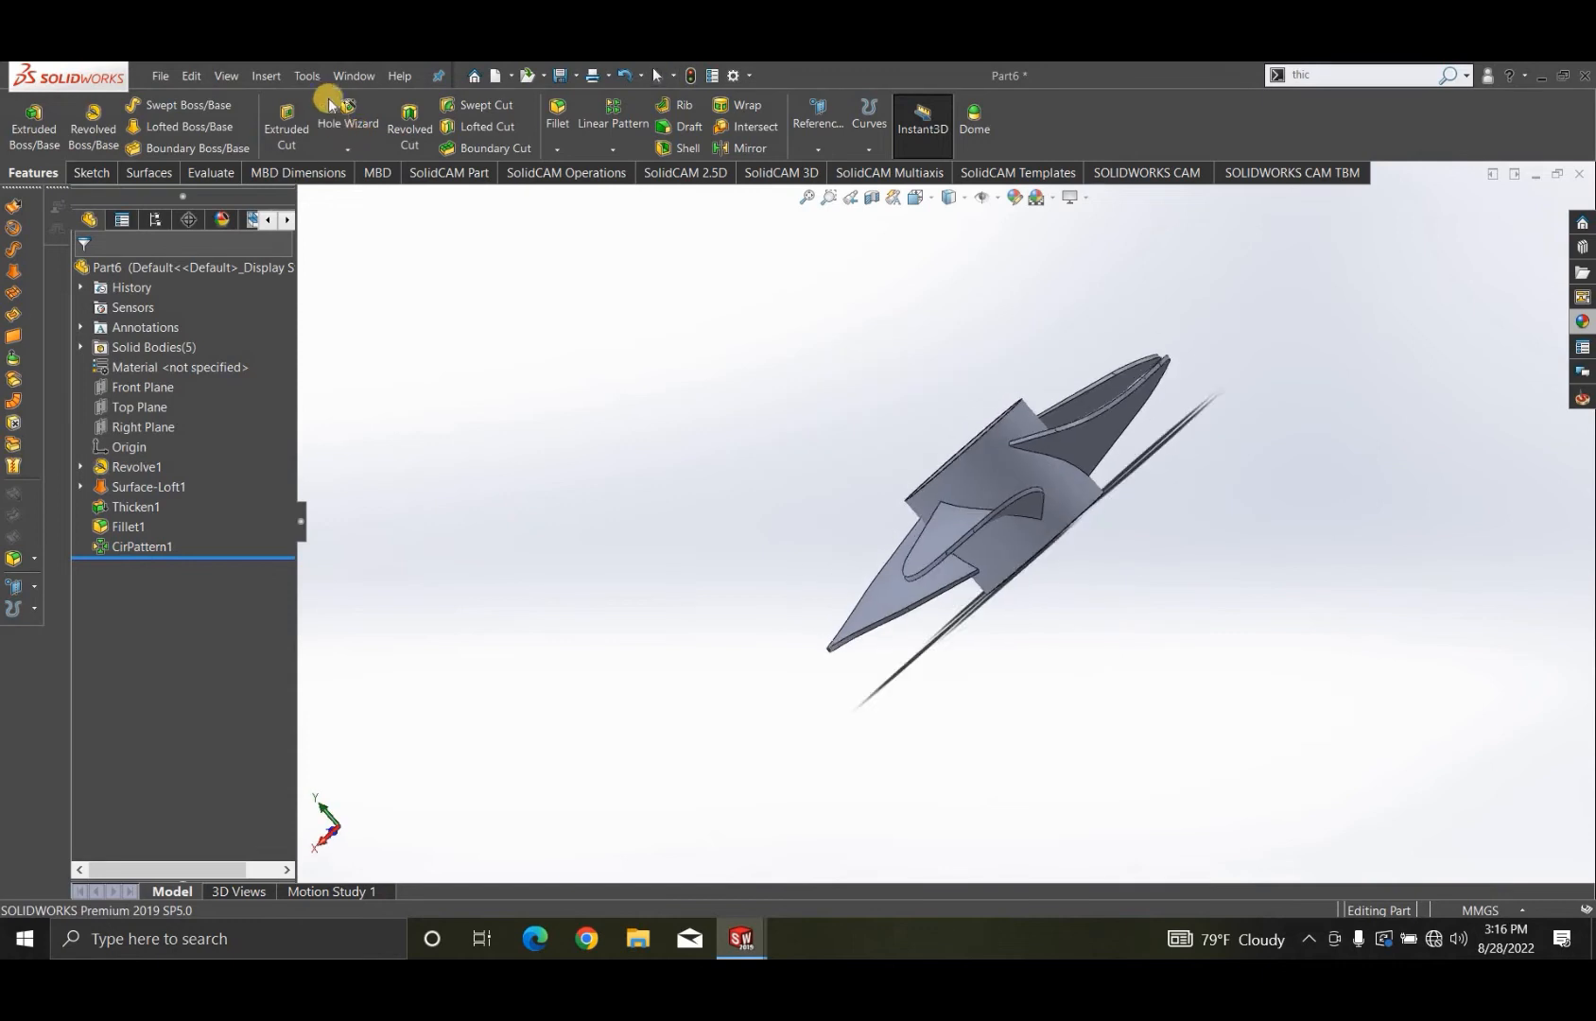
- Combine all five overlapping blade-and-hub bodies into one solid body using the Add operation
click(267, 75)
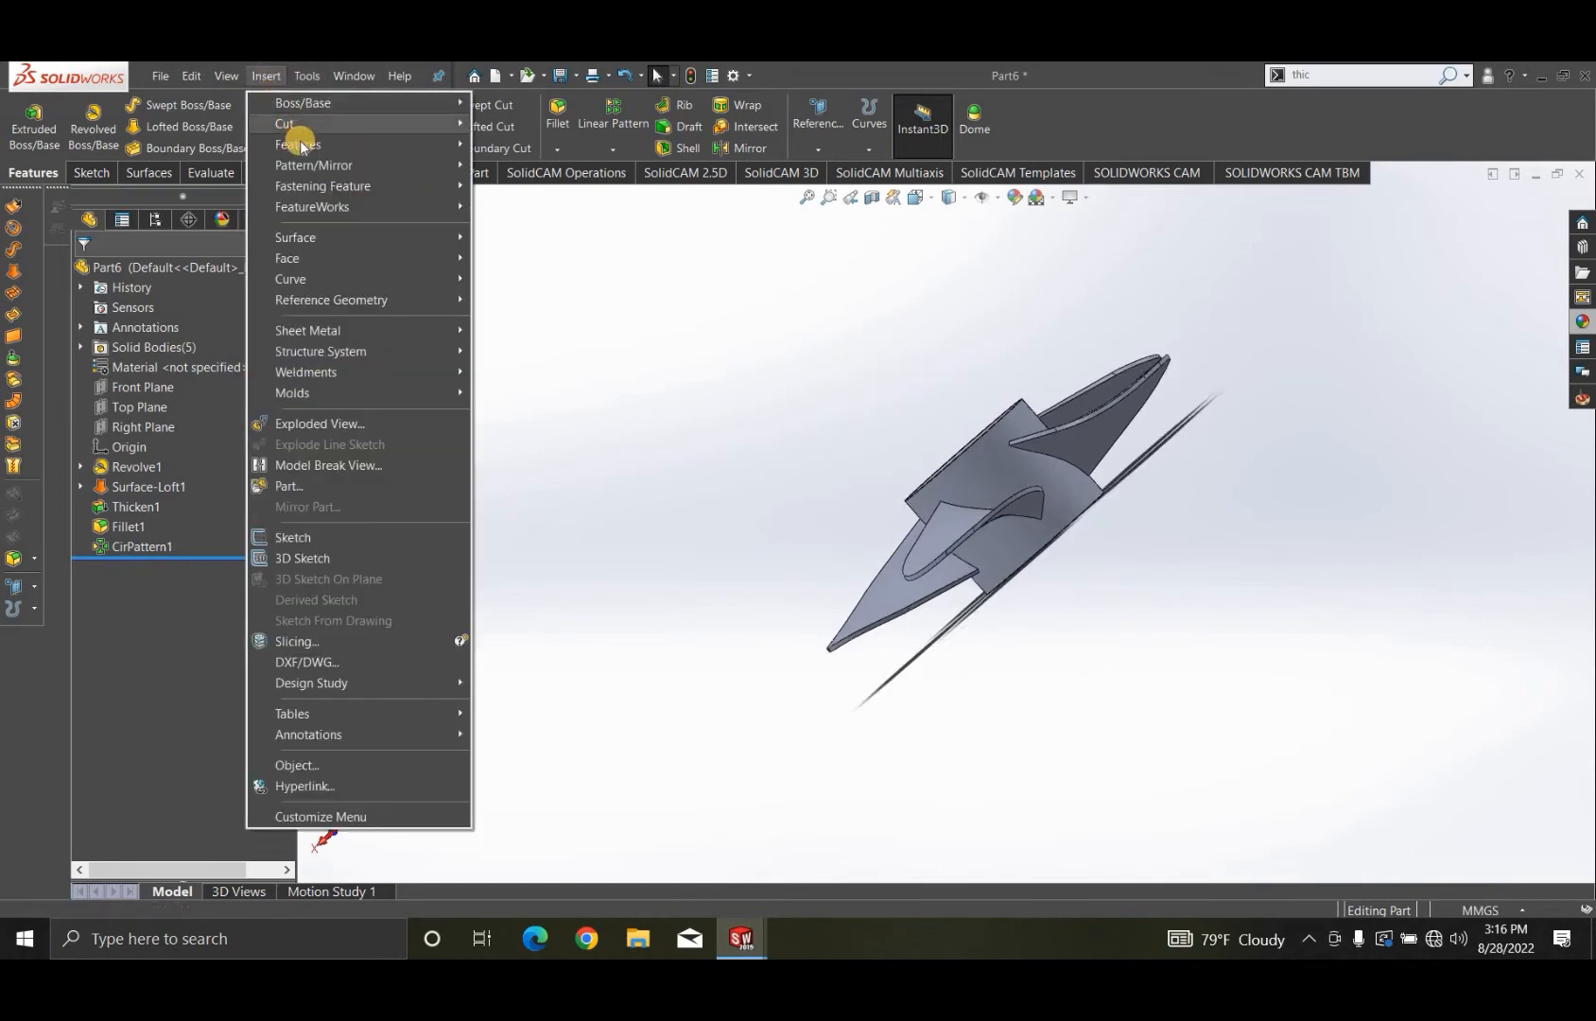
mouse_move(458, 149)
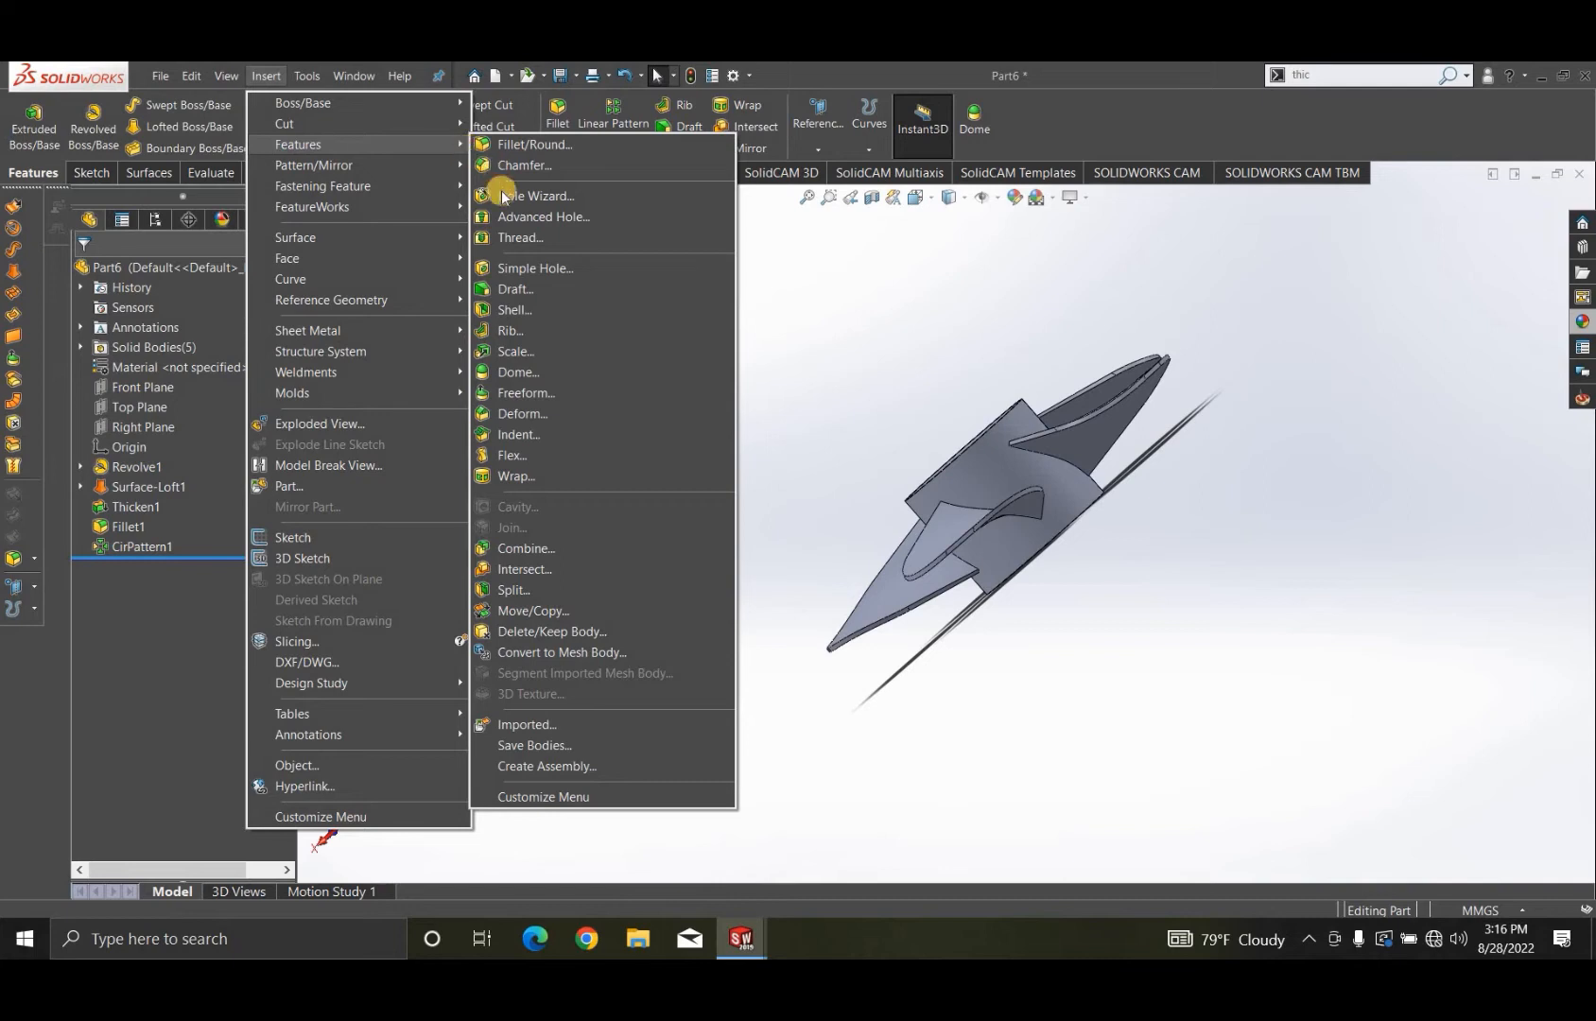
click(718, 551)
middle_drag(955, 552, 1040, 581)
click(1056, 580)
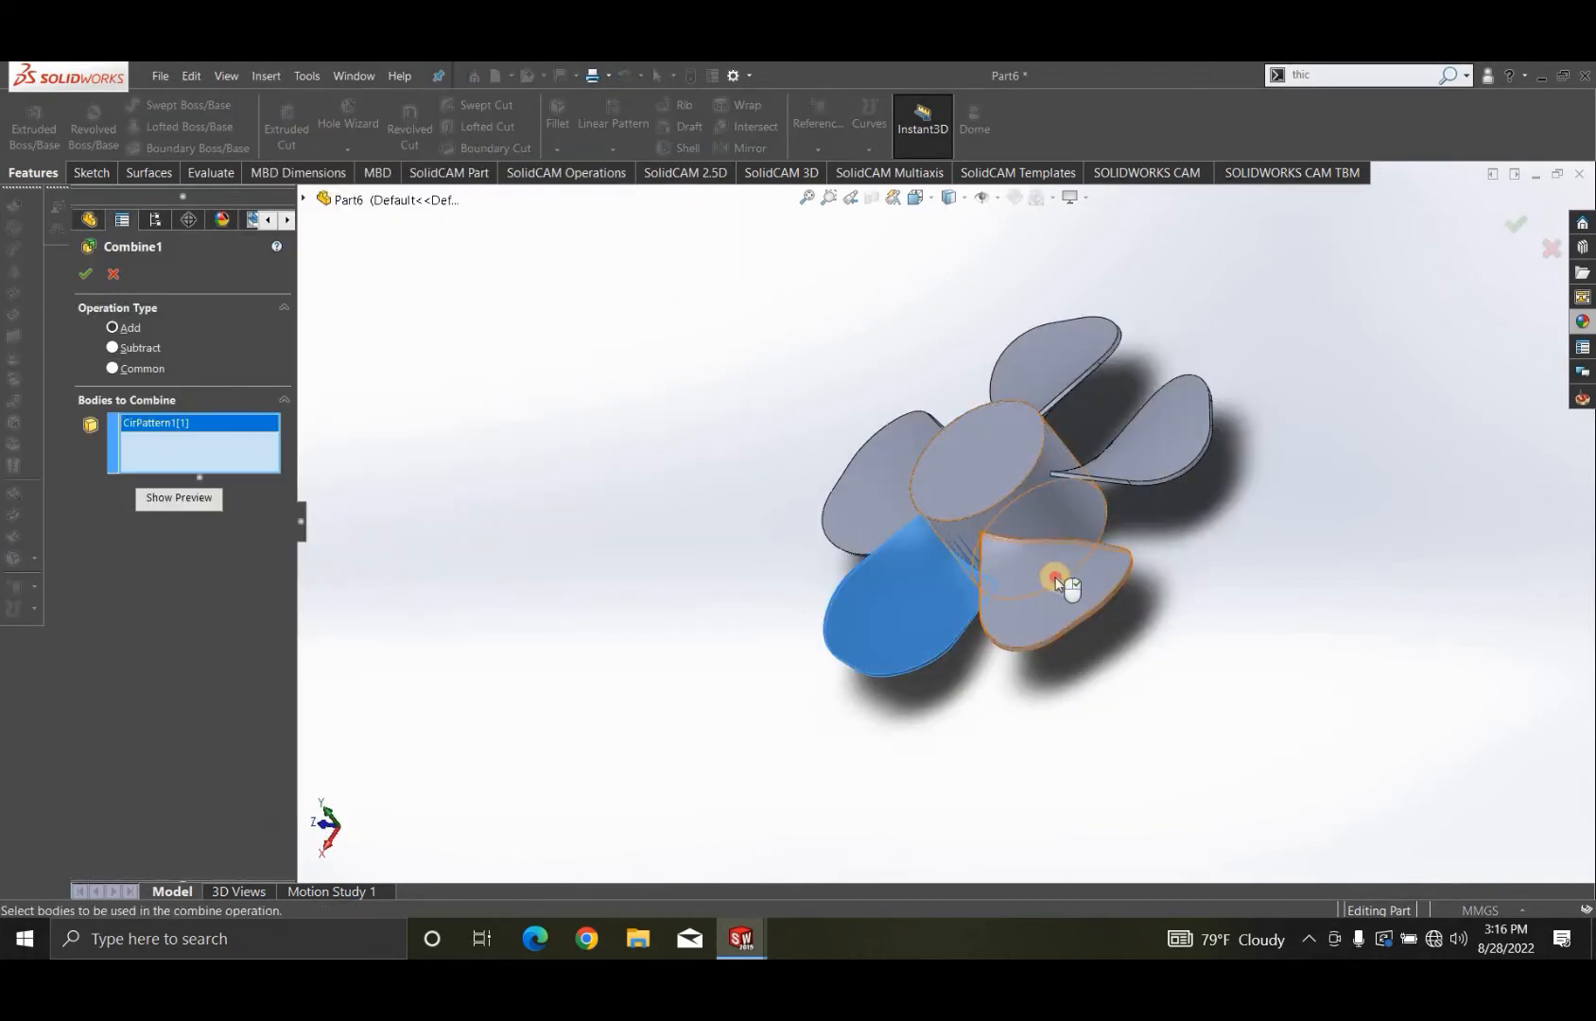
click(1061, 463)
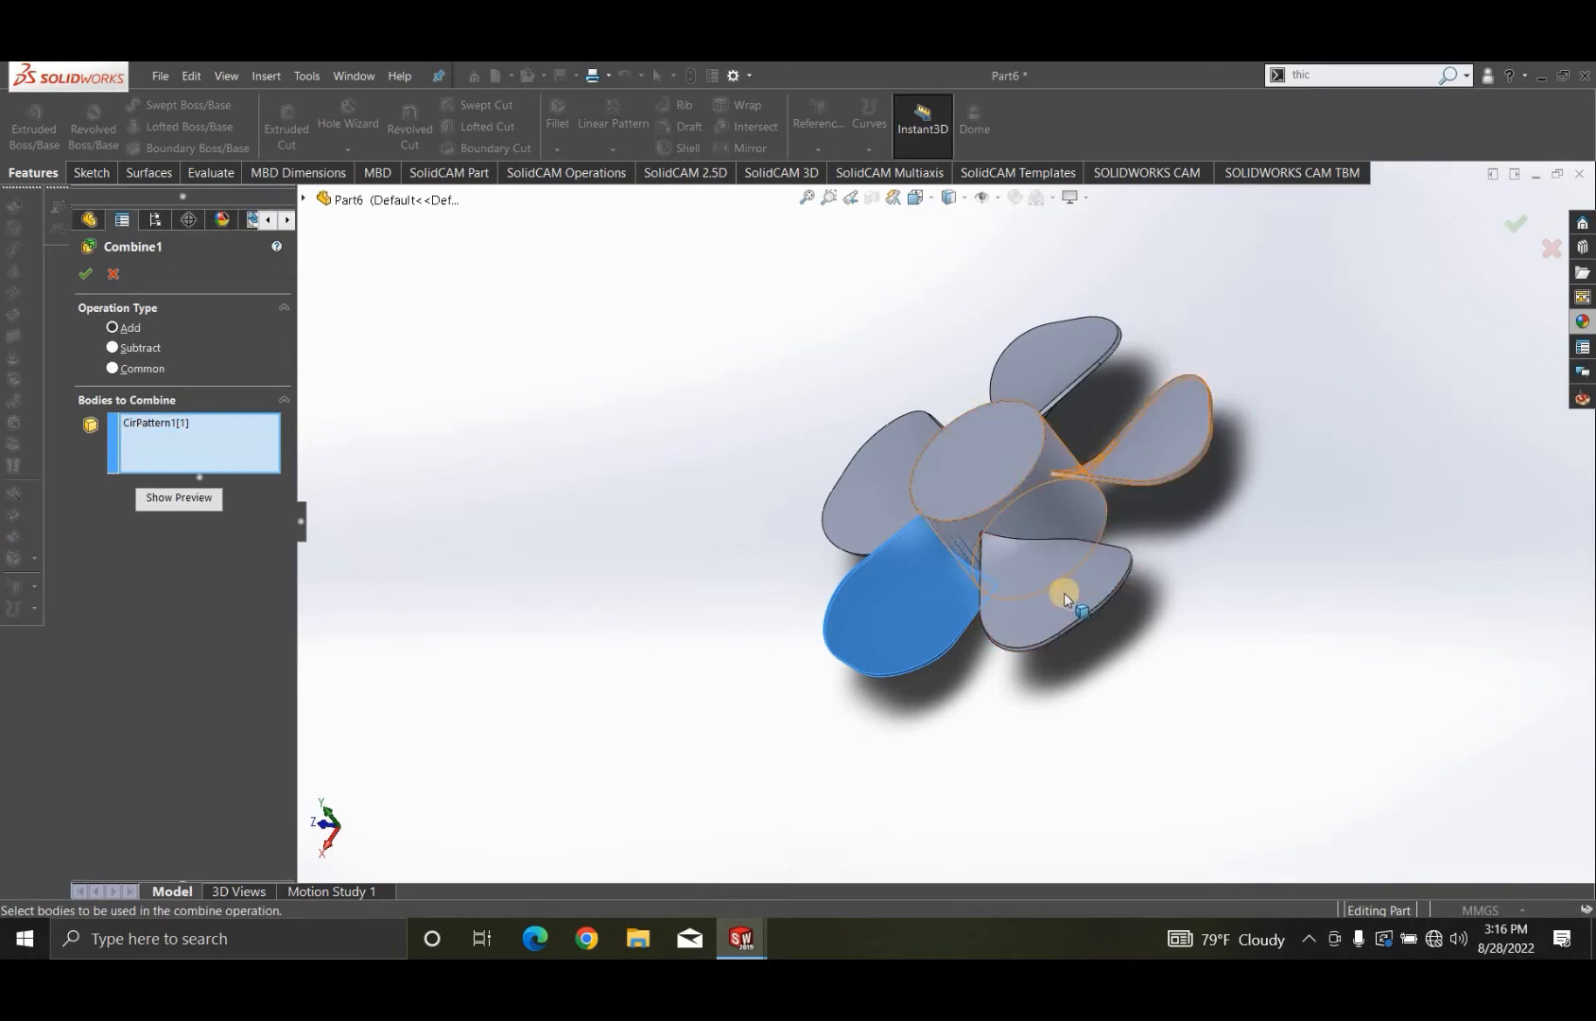
click(1064, 592)
click(1068, 419)
click(1073, 358)
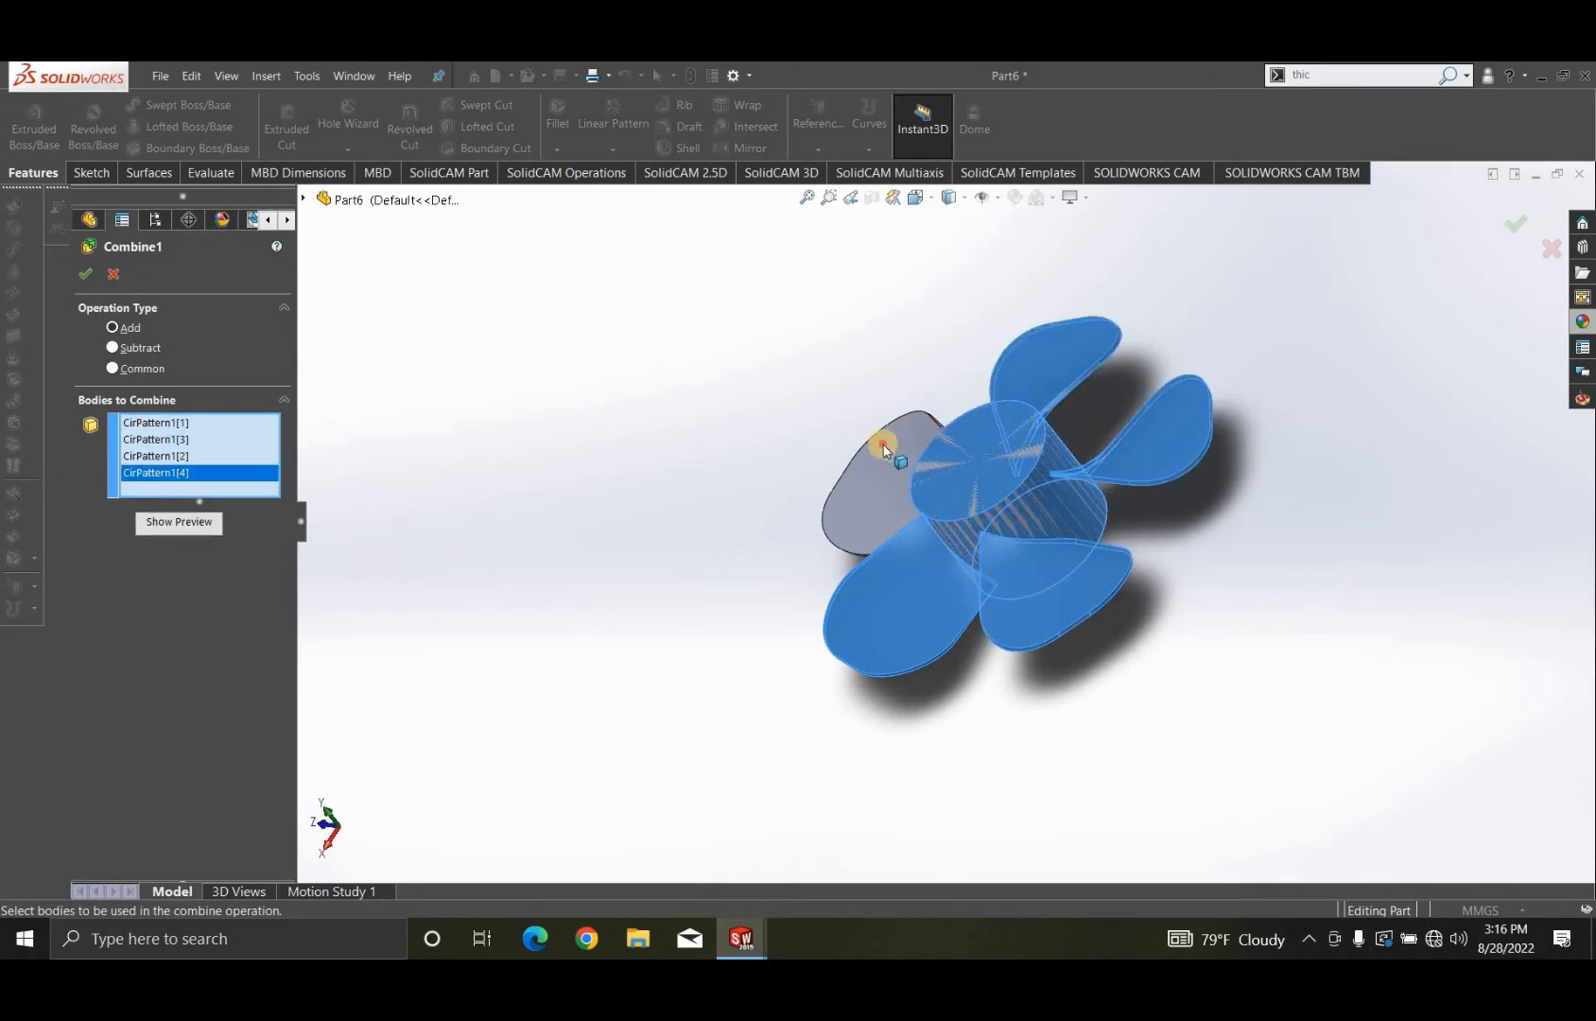
click(927, 508)
middle_drag(1076, 296, 195, 413)
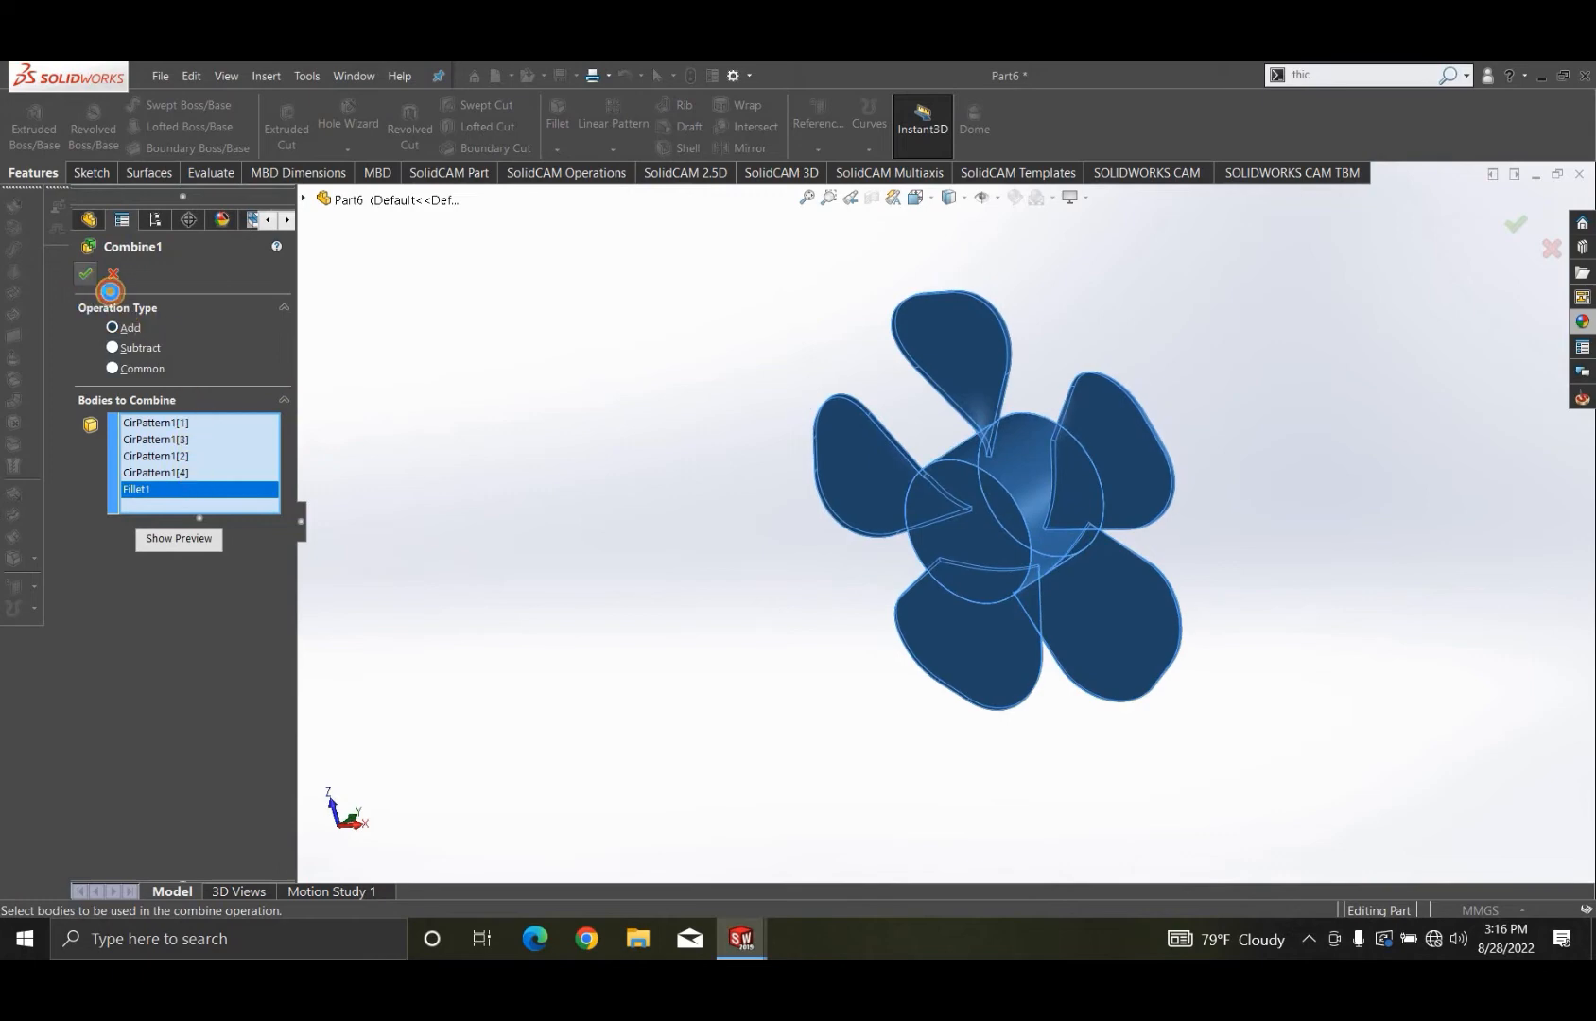
click(86, 274)
- Start a sketch on the hub's bottom end face and draw a circle about 52 mm in diameter, centred on the hub
middle_drag(876, 613, 553, 515)
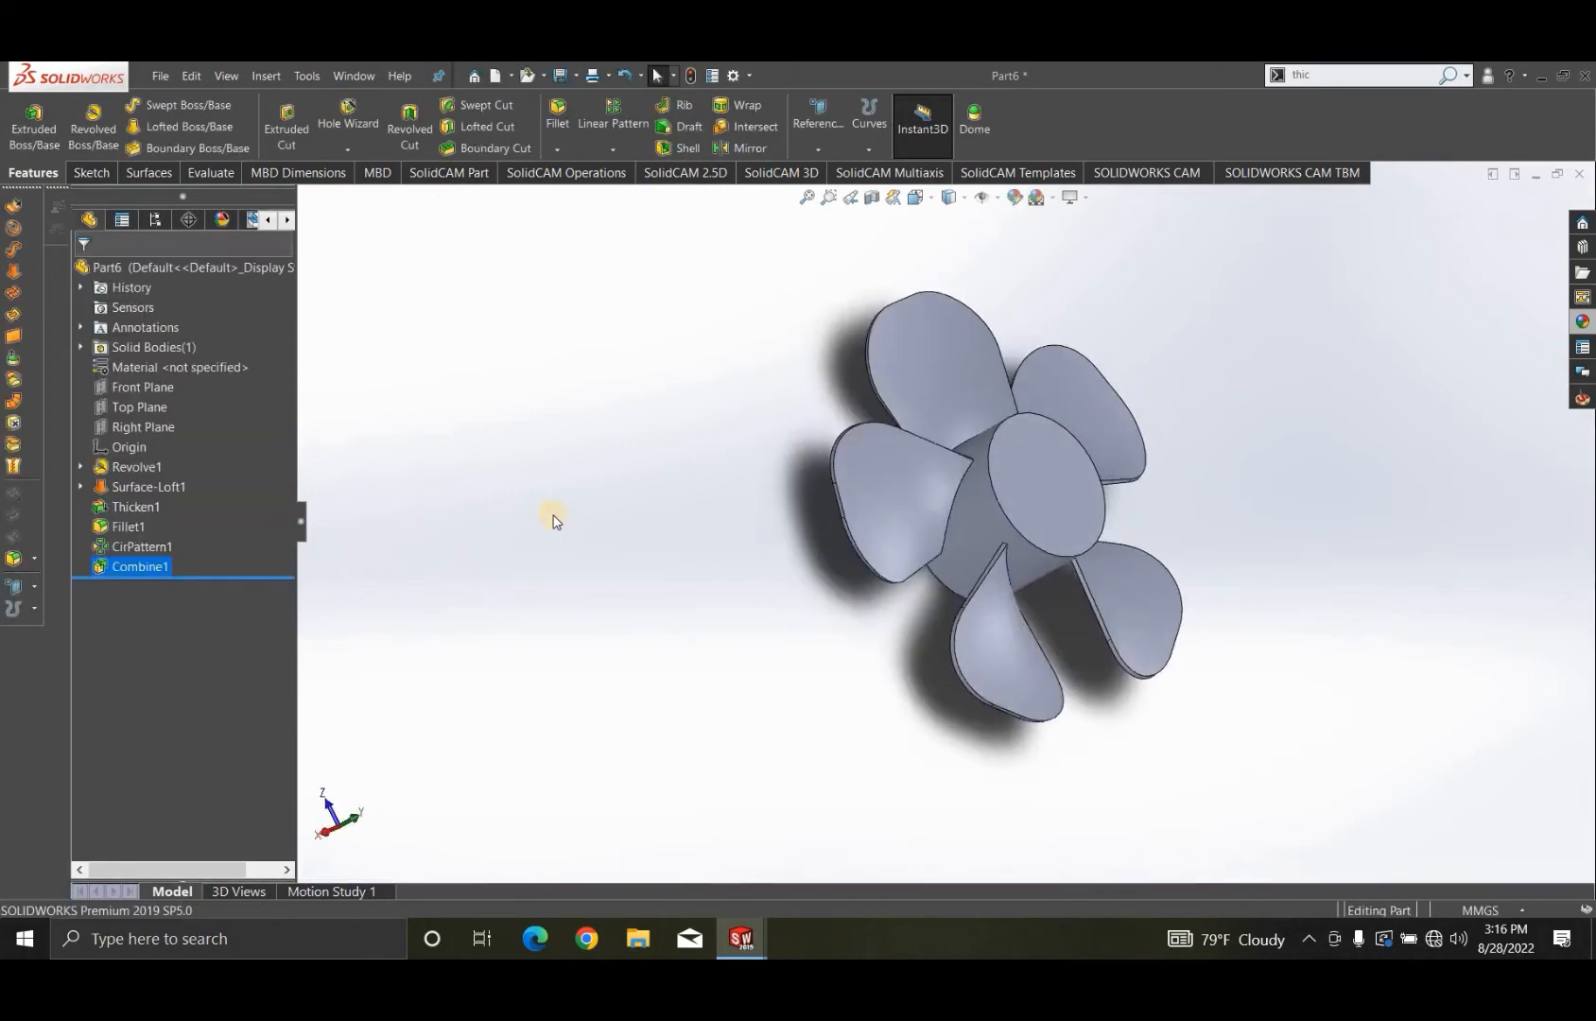
click(1040, 605)
middle_drag(1040, 605, 998, 500)
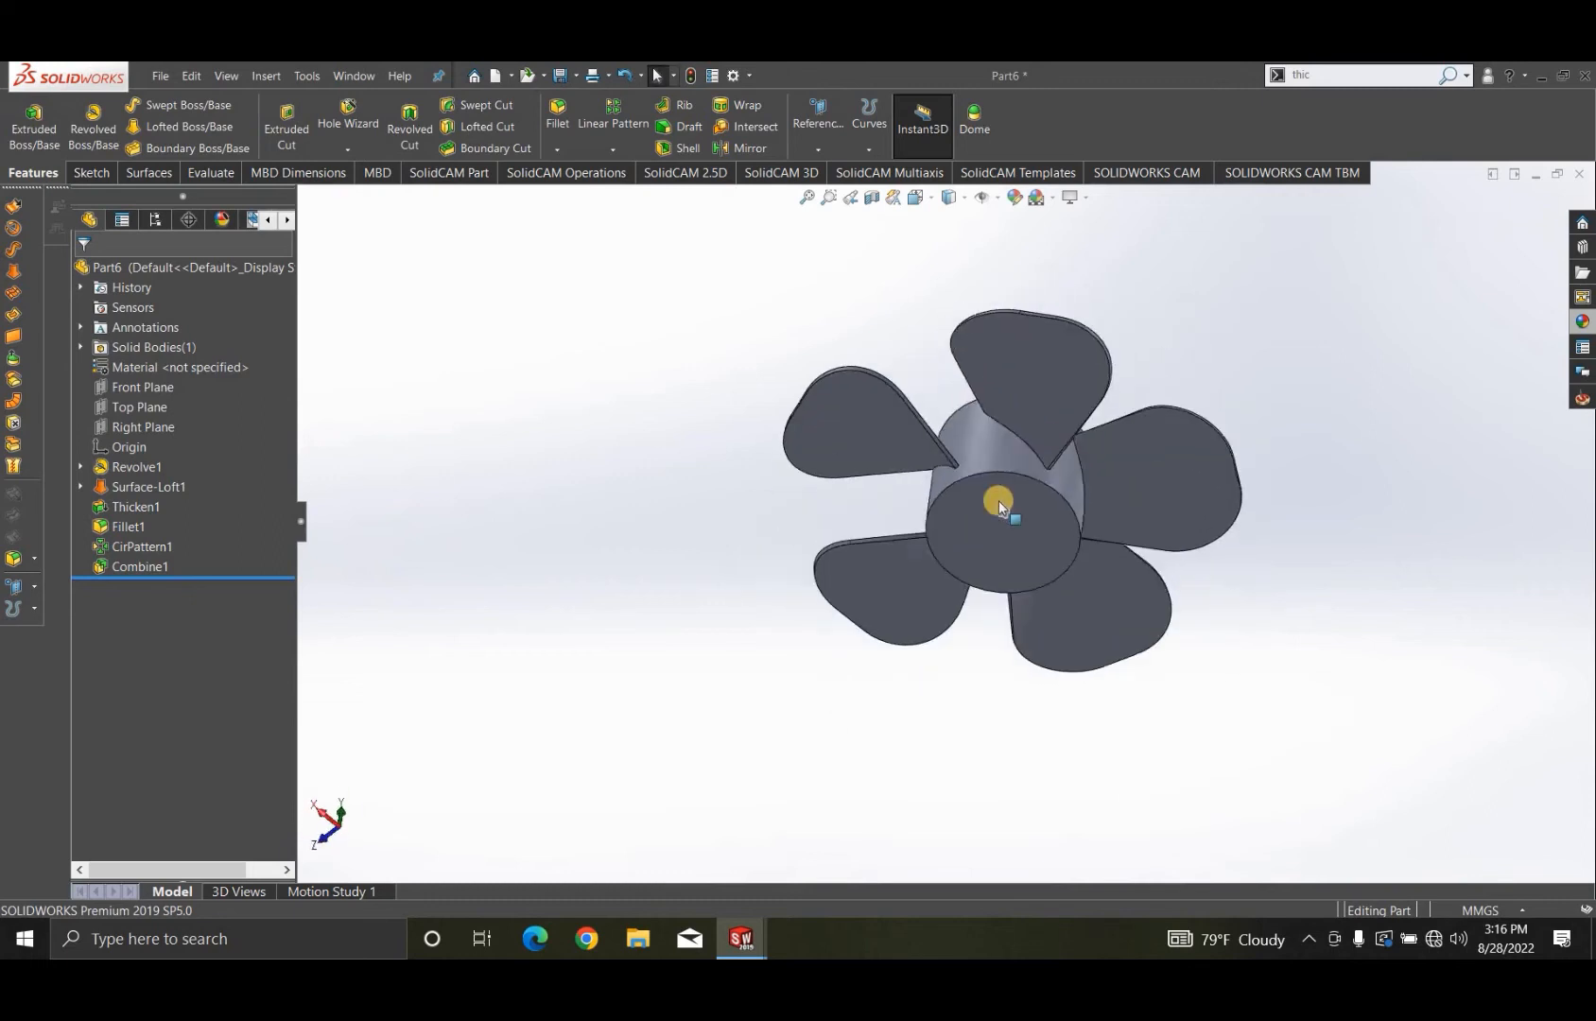
click(1021, 474)
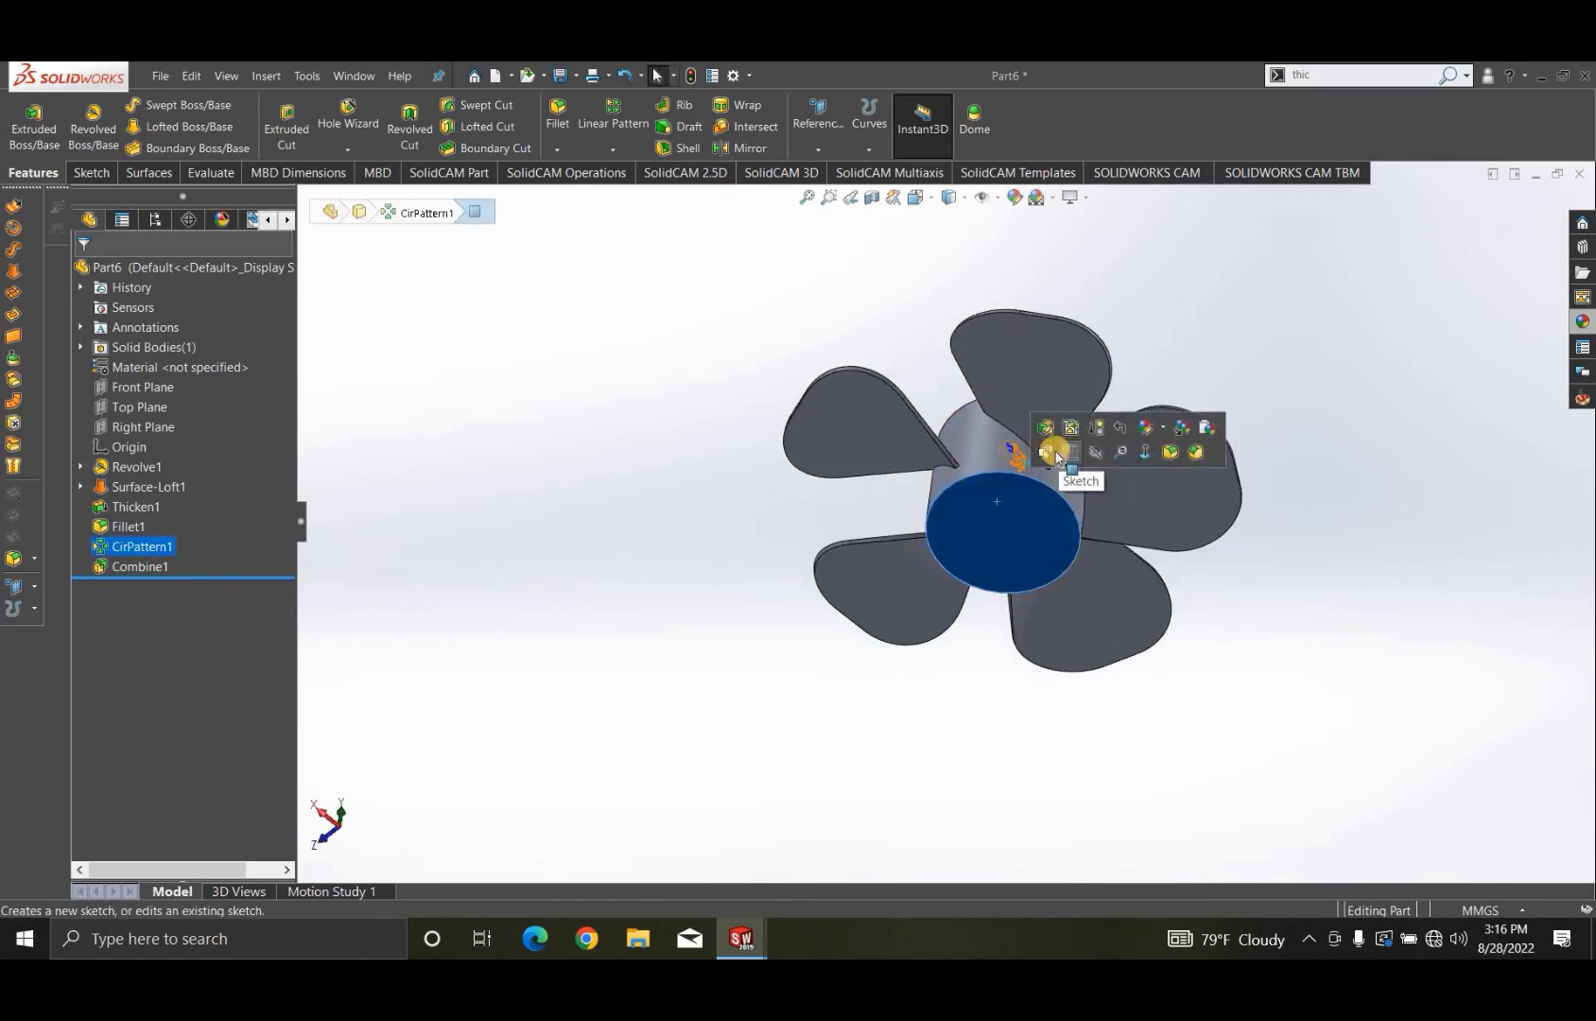
click(1055, 454)
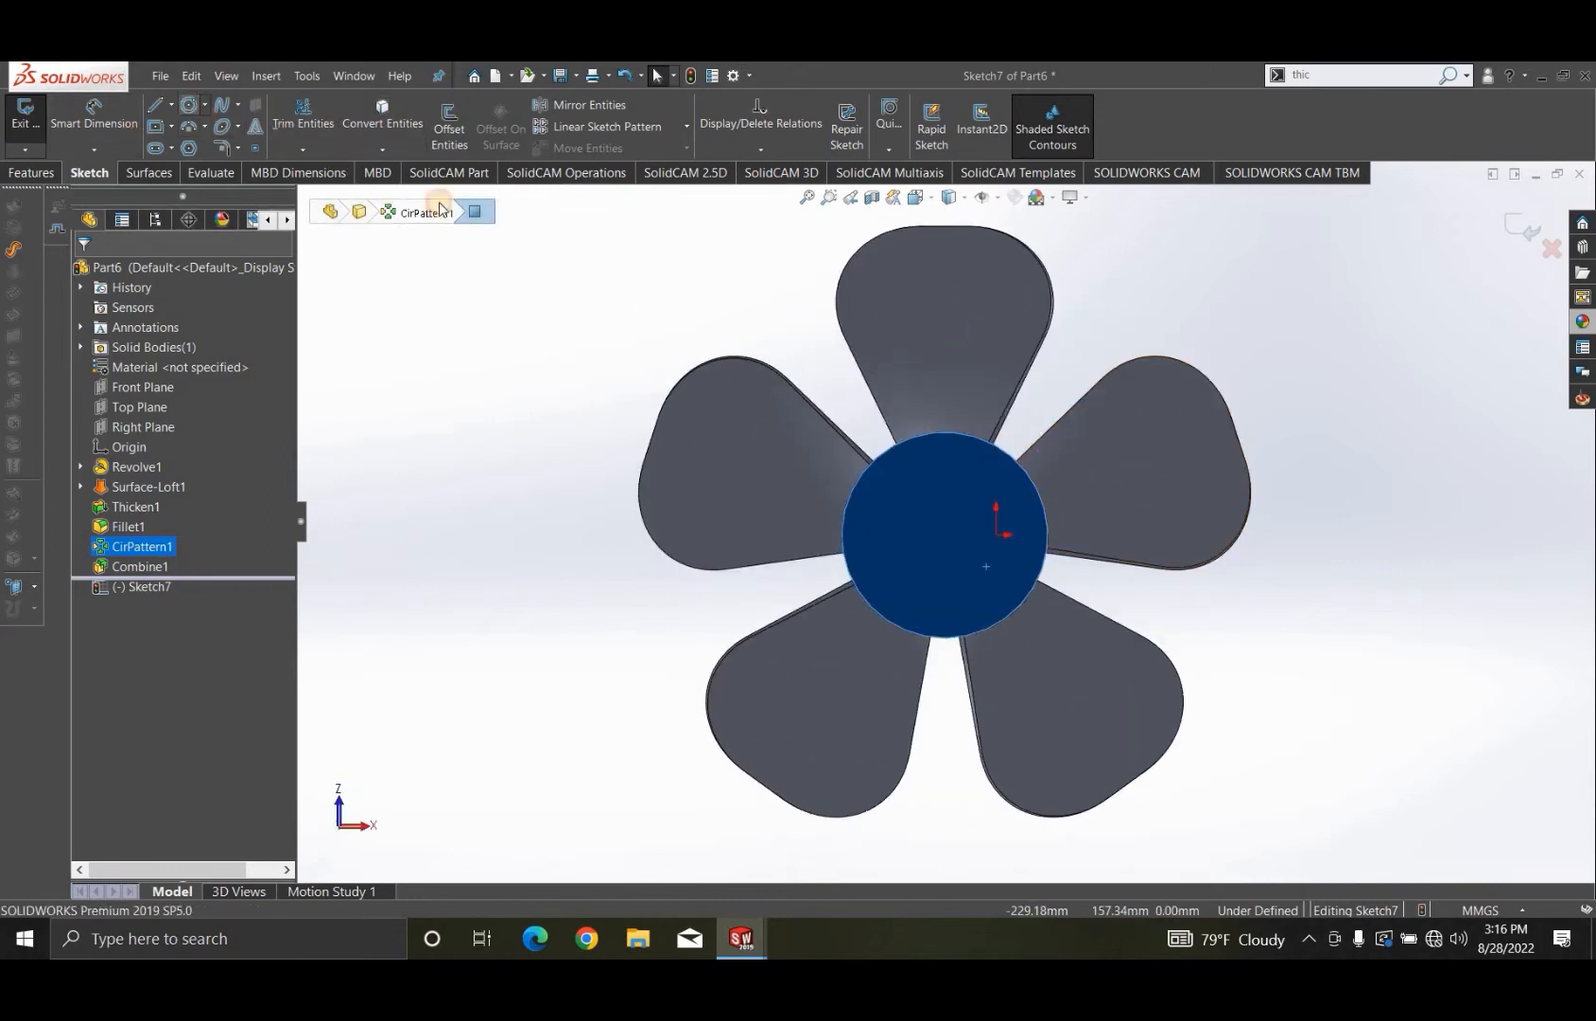
click(945, 535)
click(971, 581)
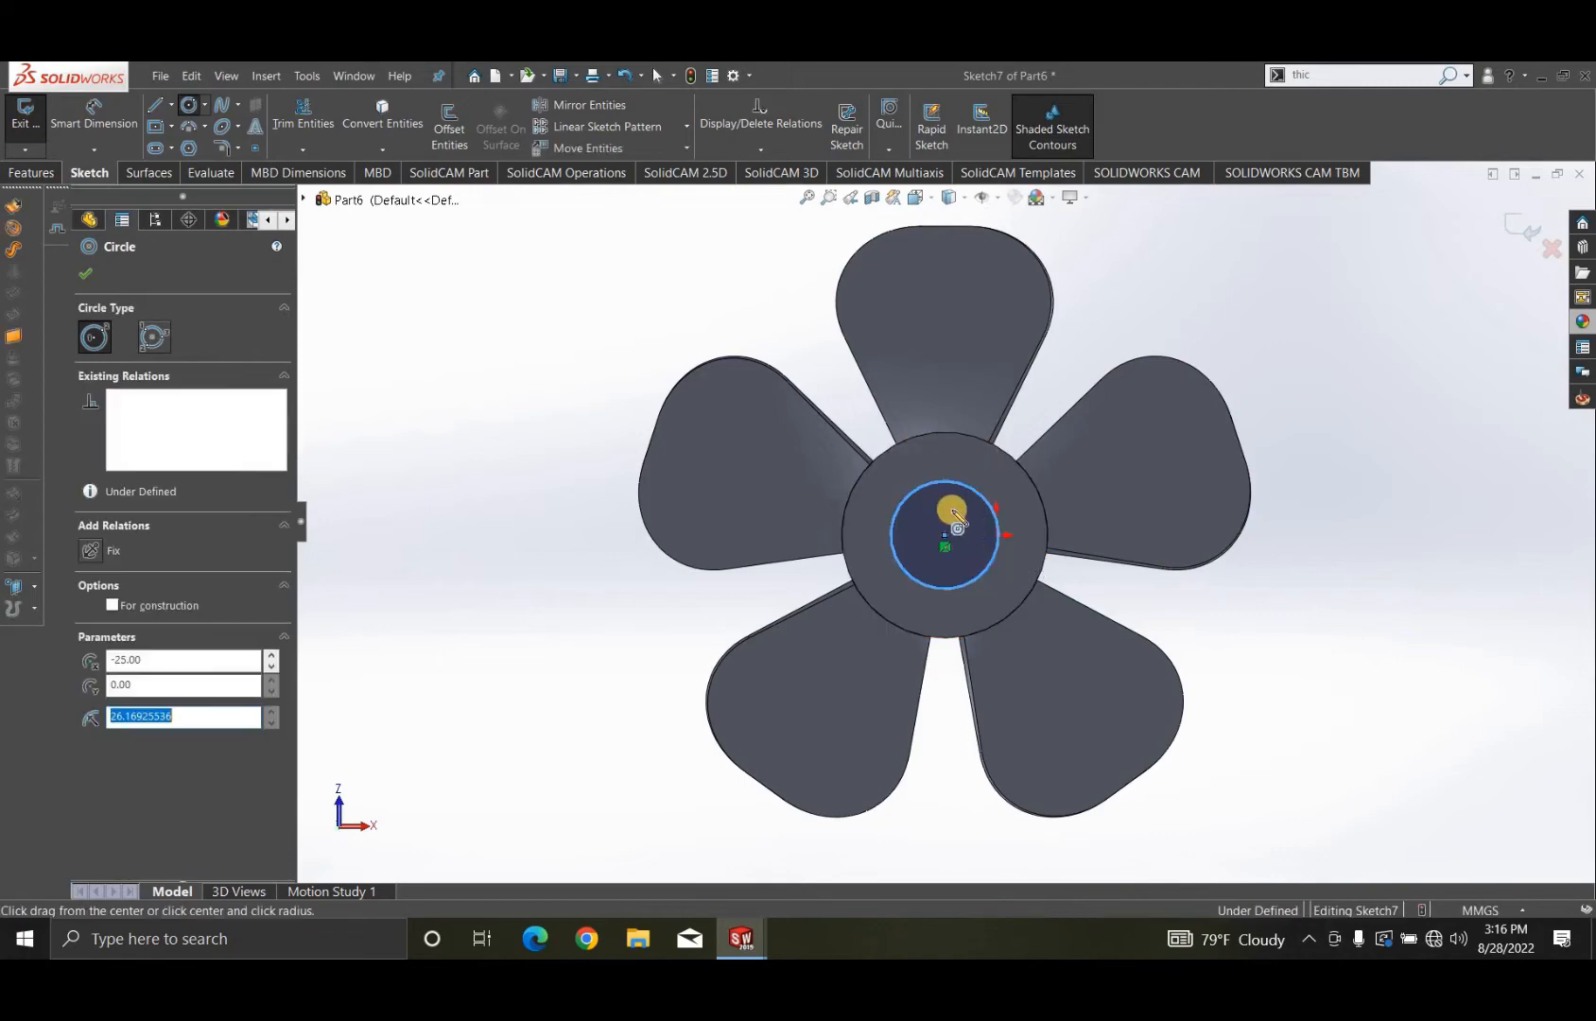
- Dimension the sketched circle's diameter to 40 mm
click(97, 103)
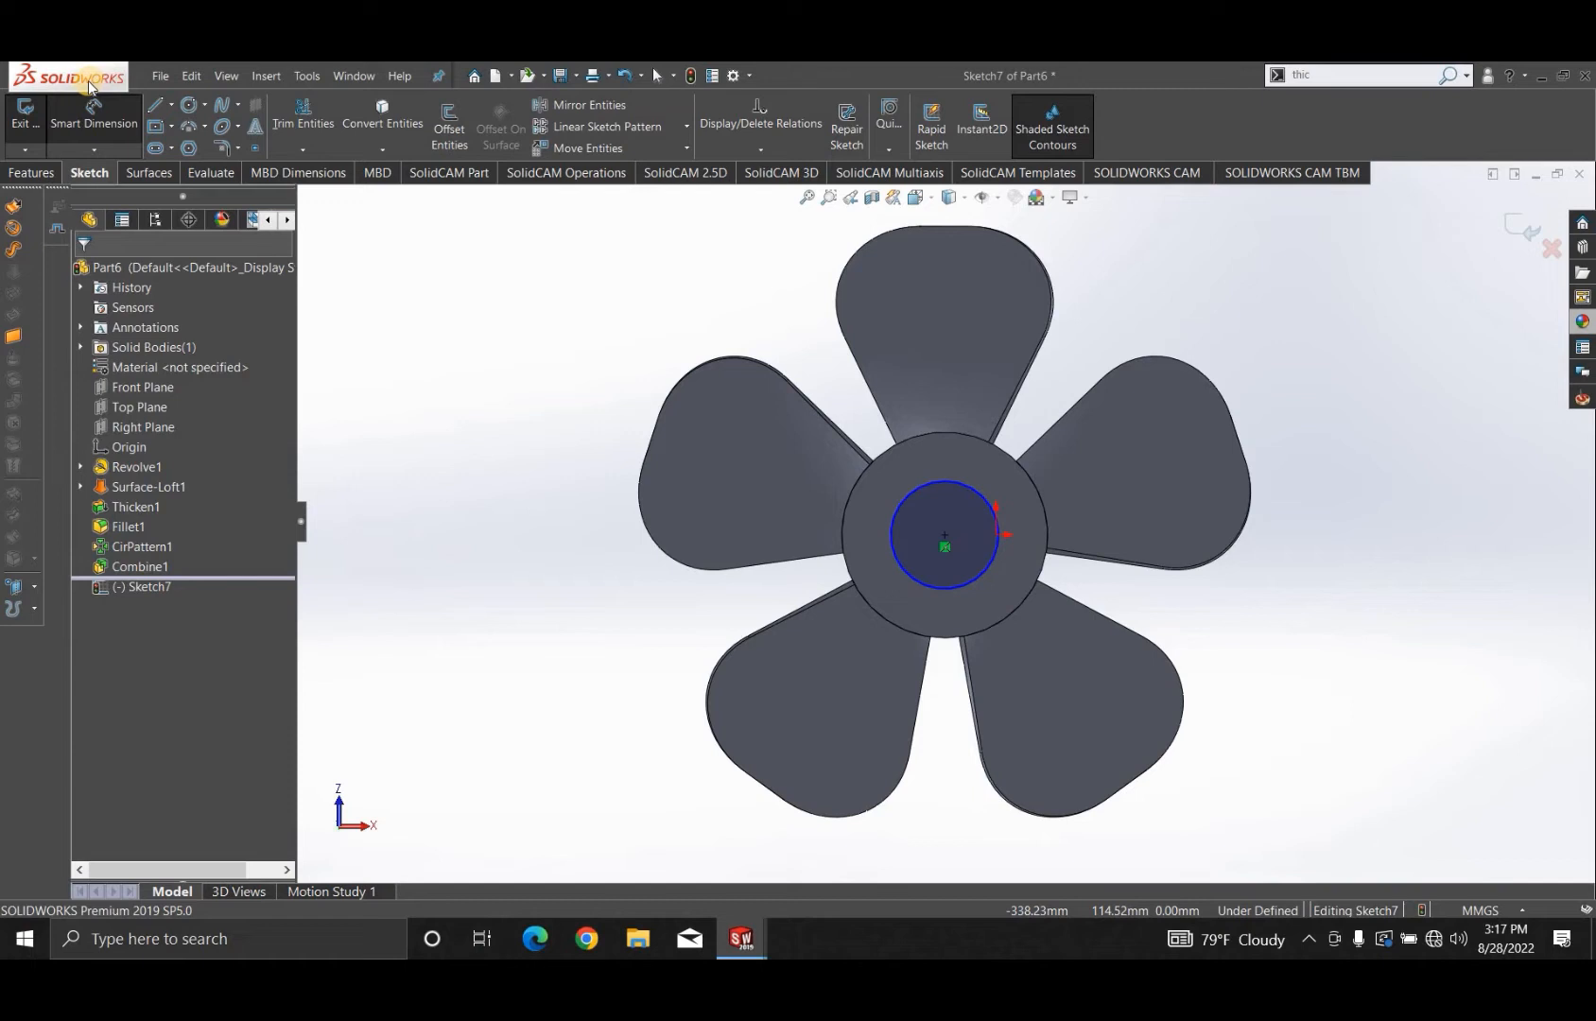
click(973, 493)
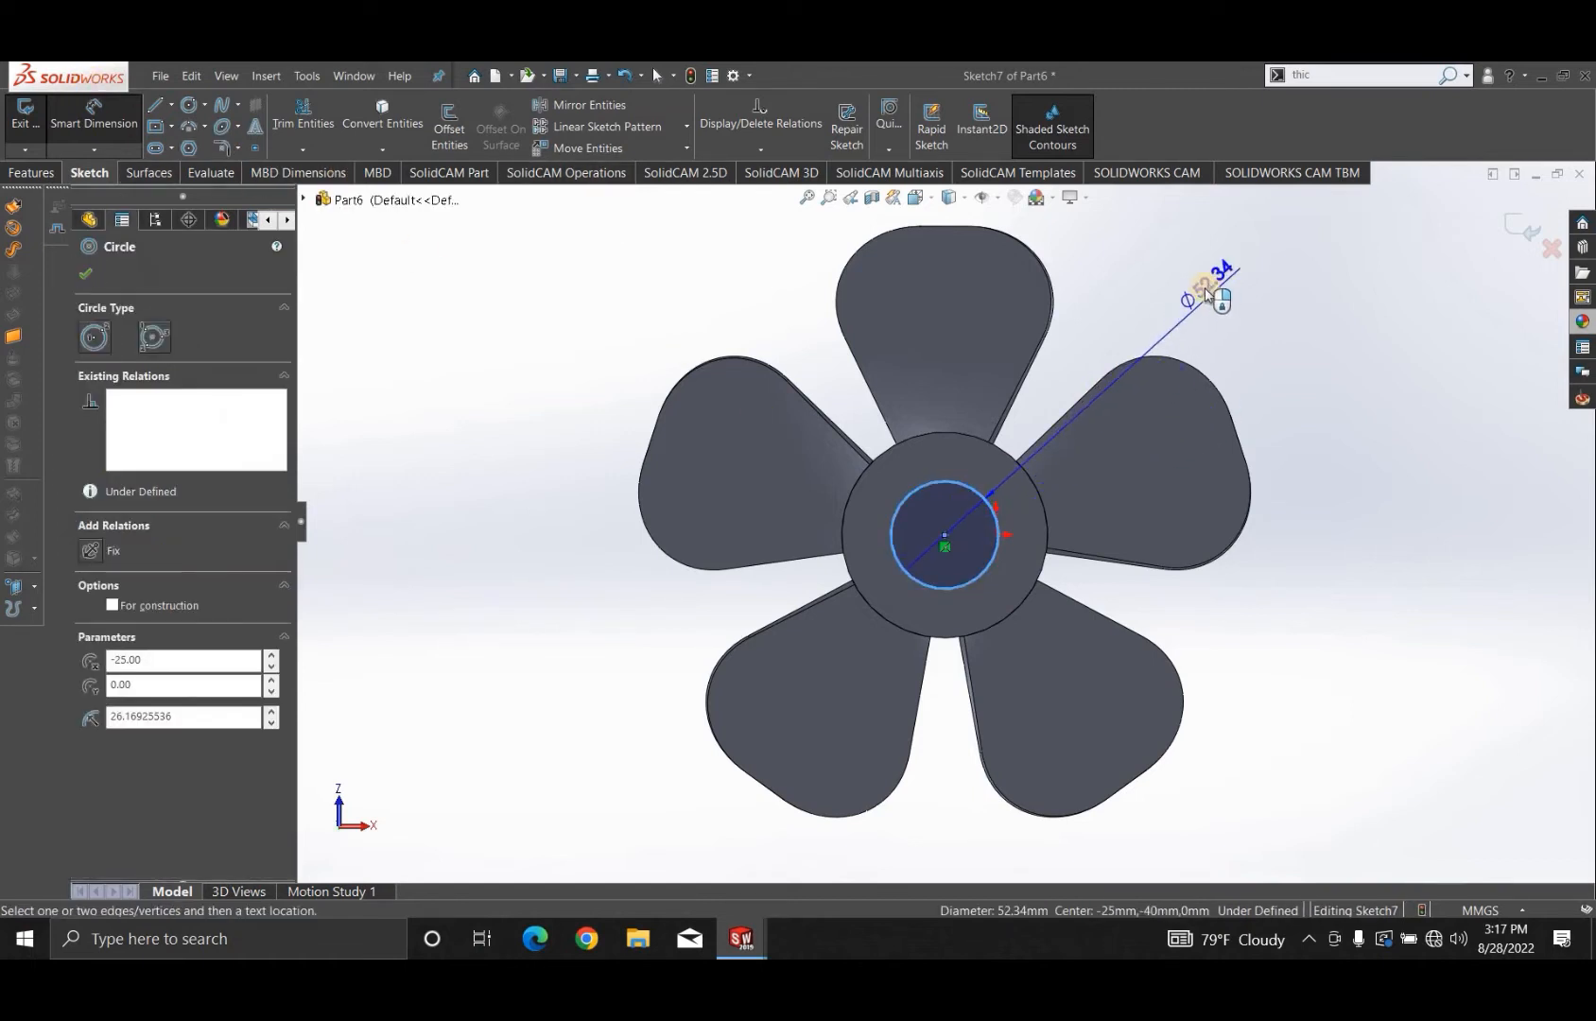
click(1199, 291)
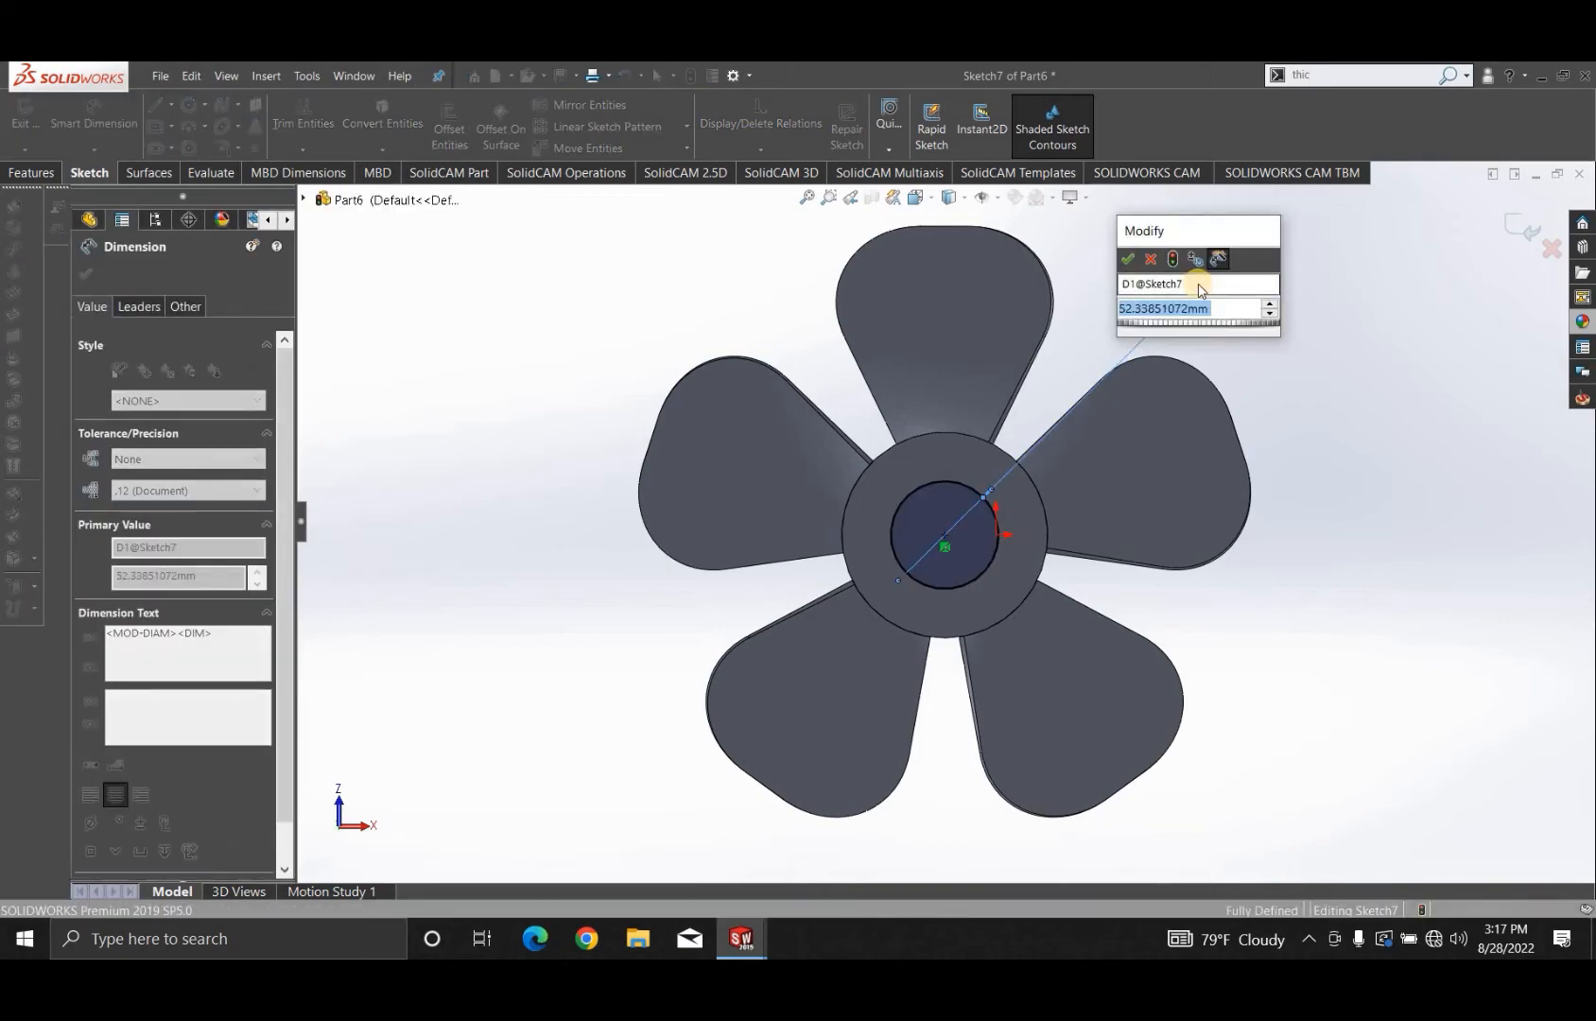
text(40)
key(Return)
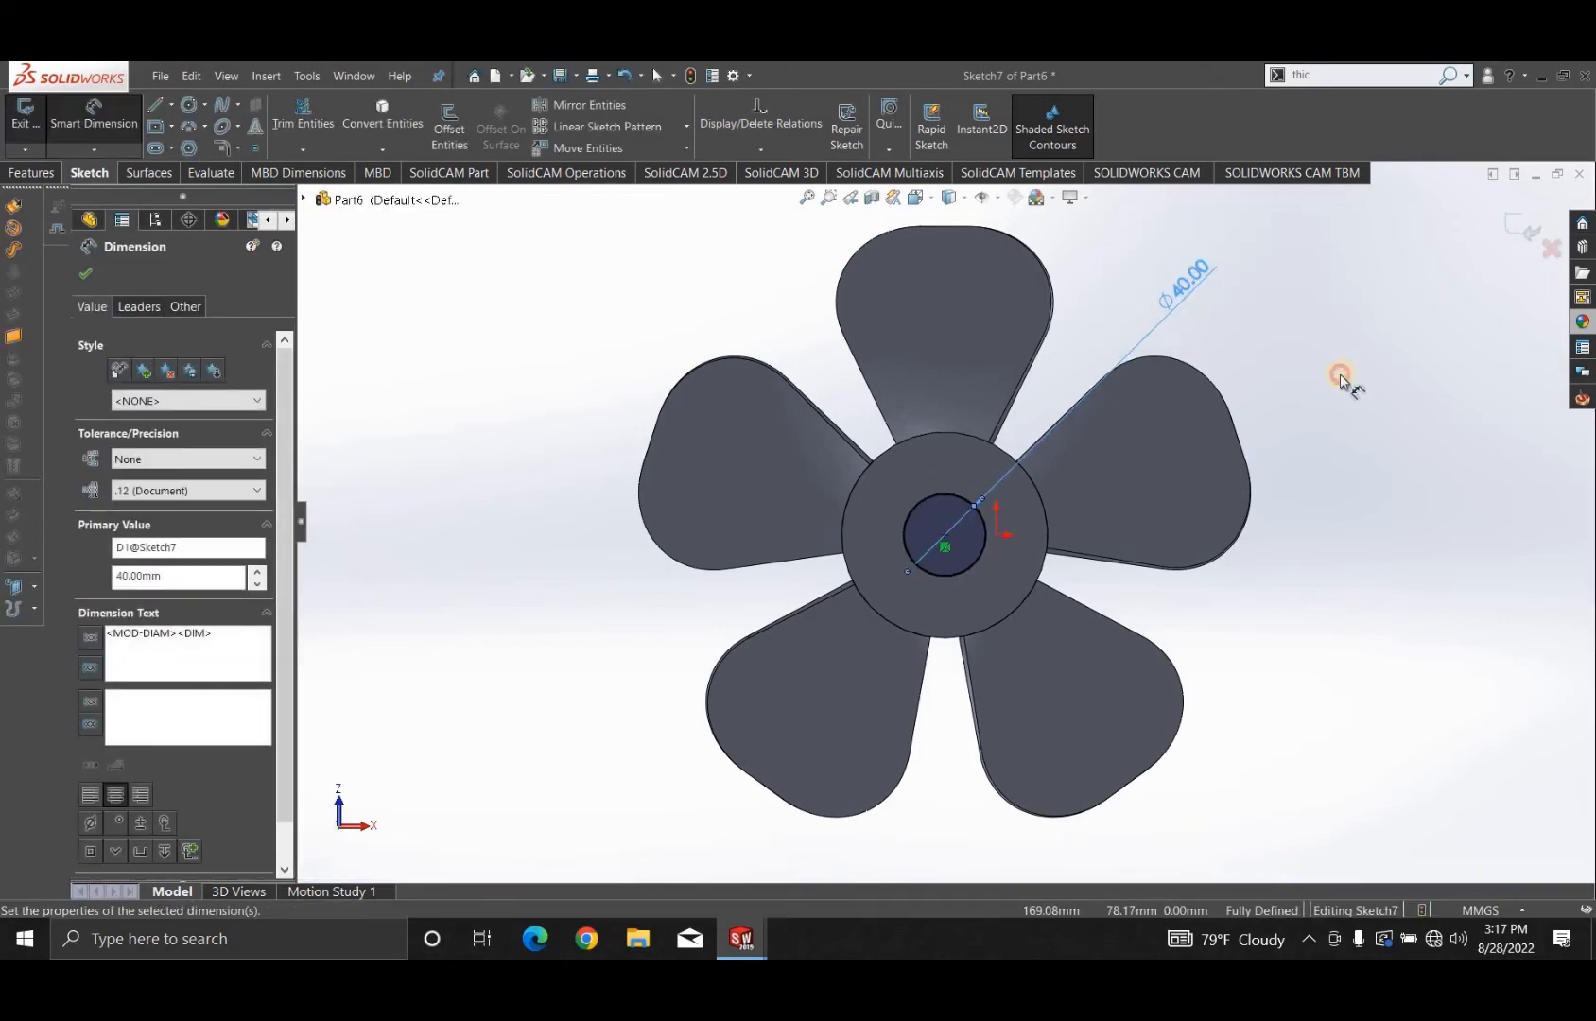
- Draw a center rectangle about 11 mm wide, centred on the circle's uppermost point
click(171, 125)
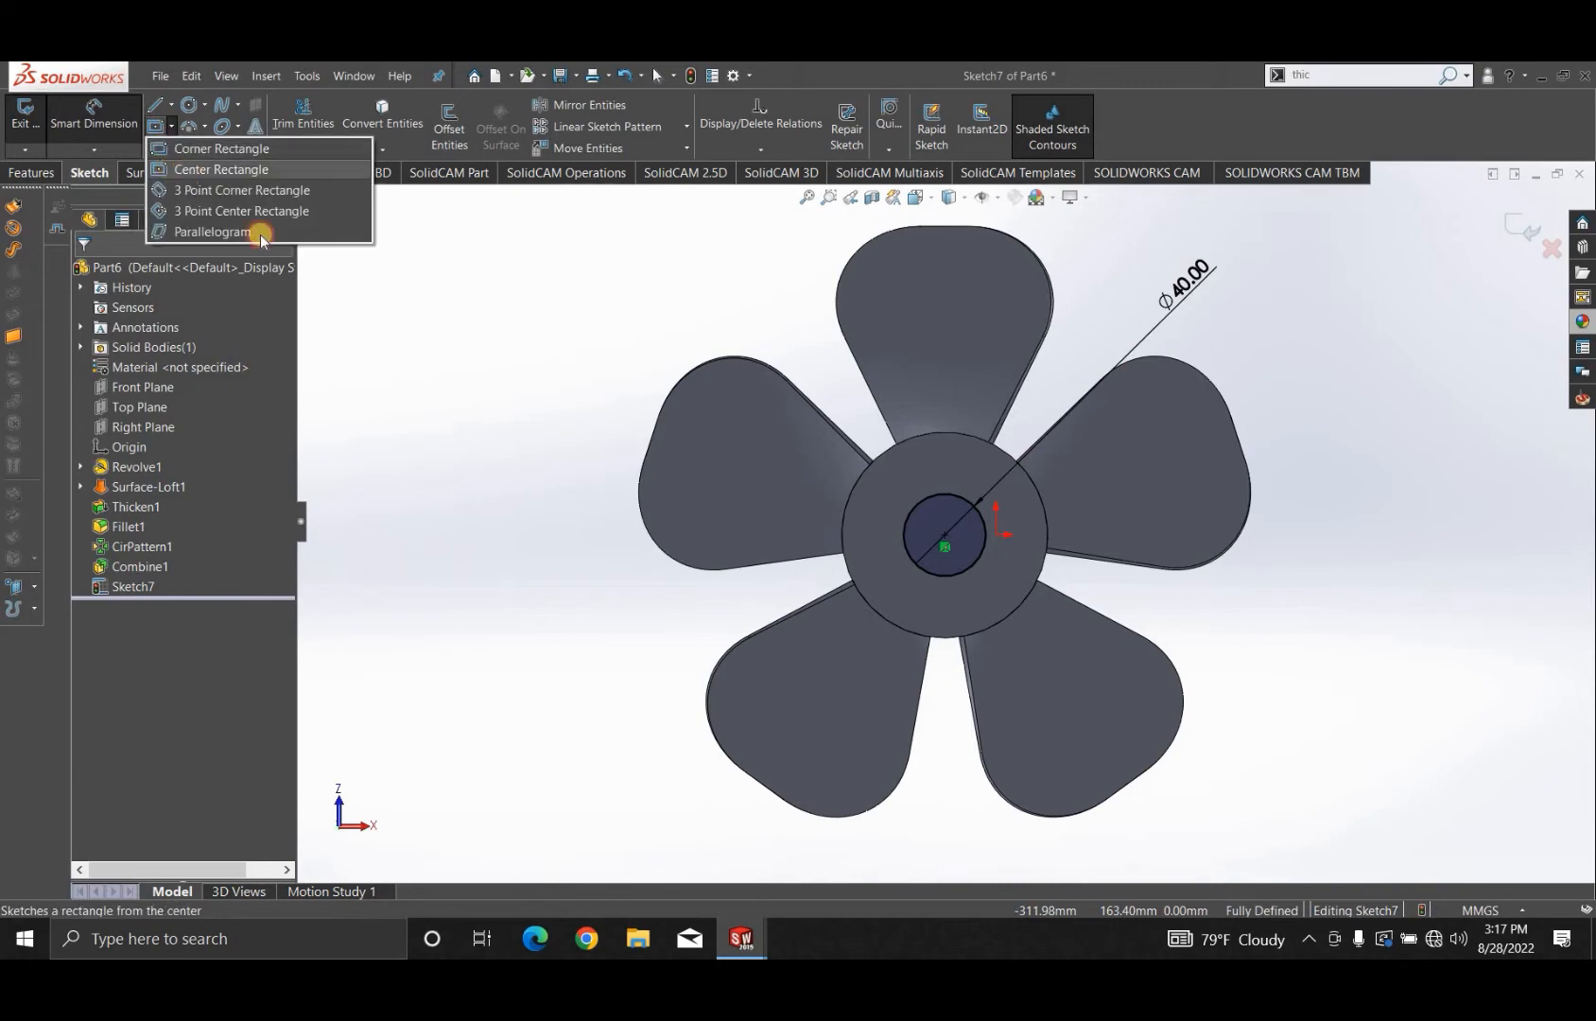
click(221, 169)
scroll(884, 526, down, 4)
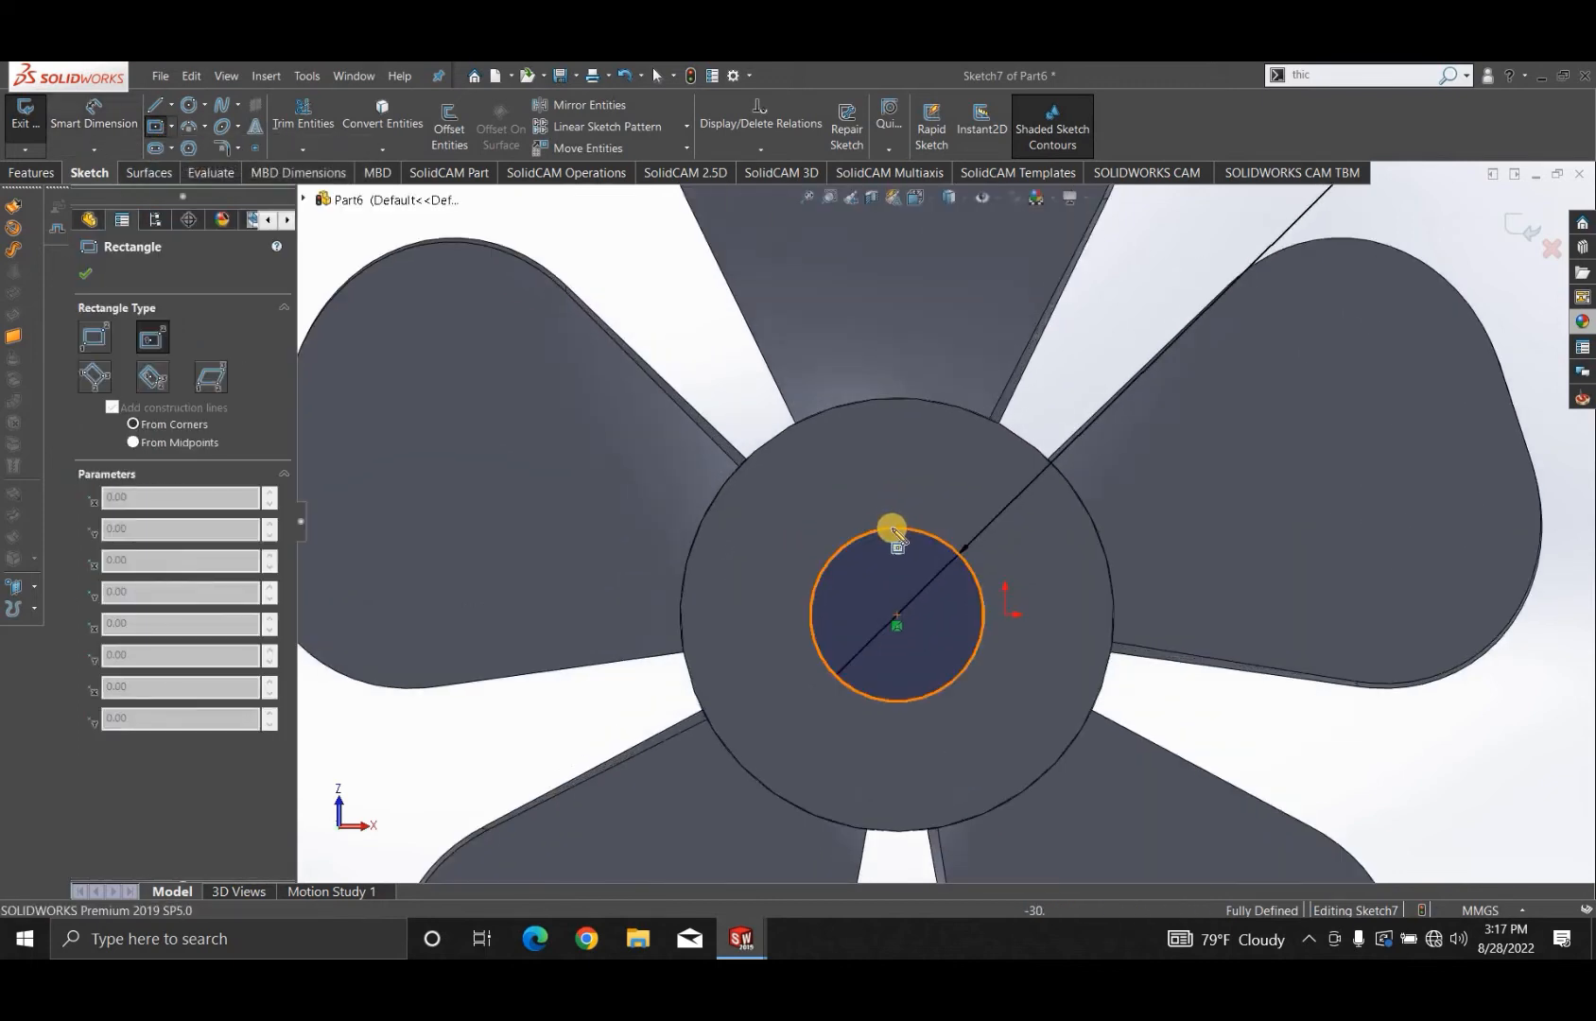
click(898, 528)
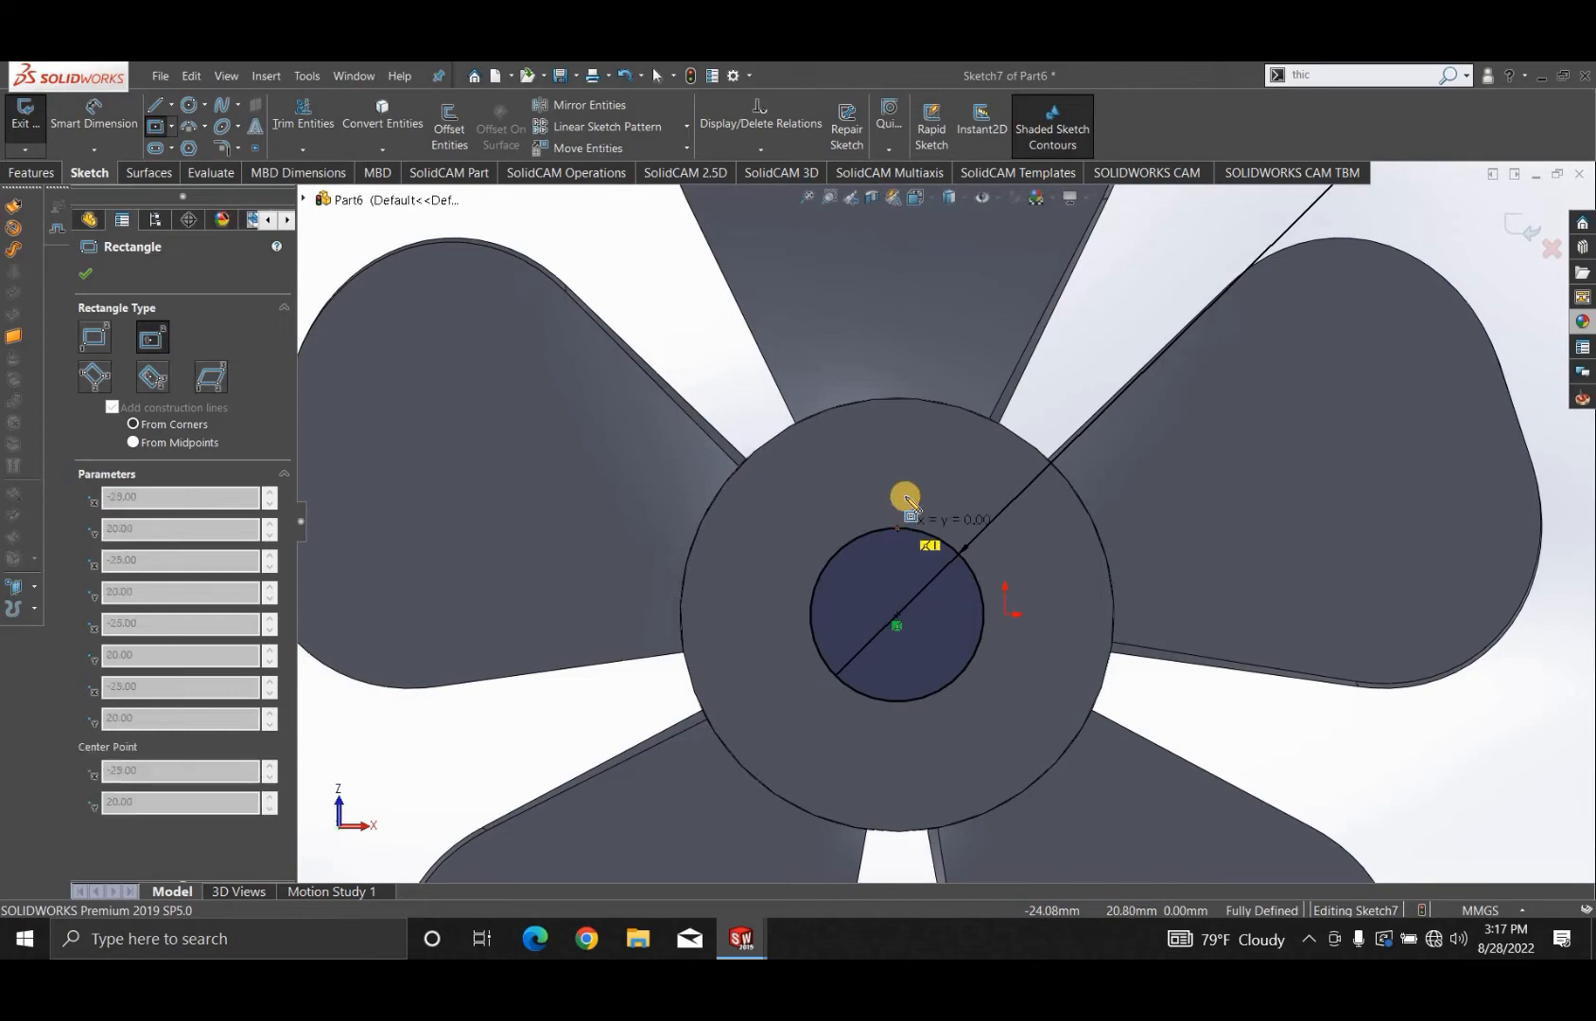
click(921, 492)
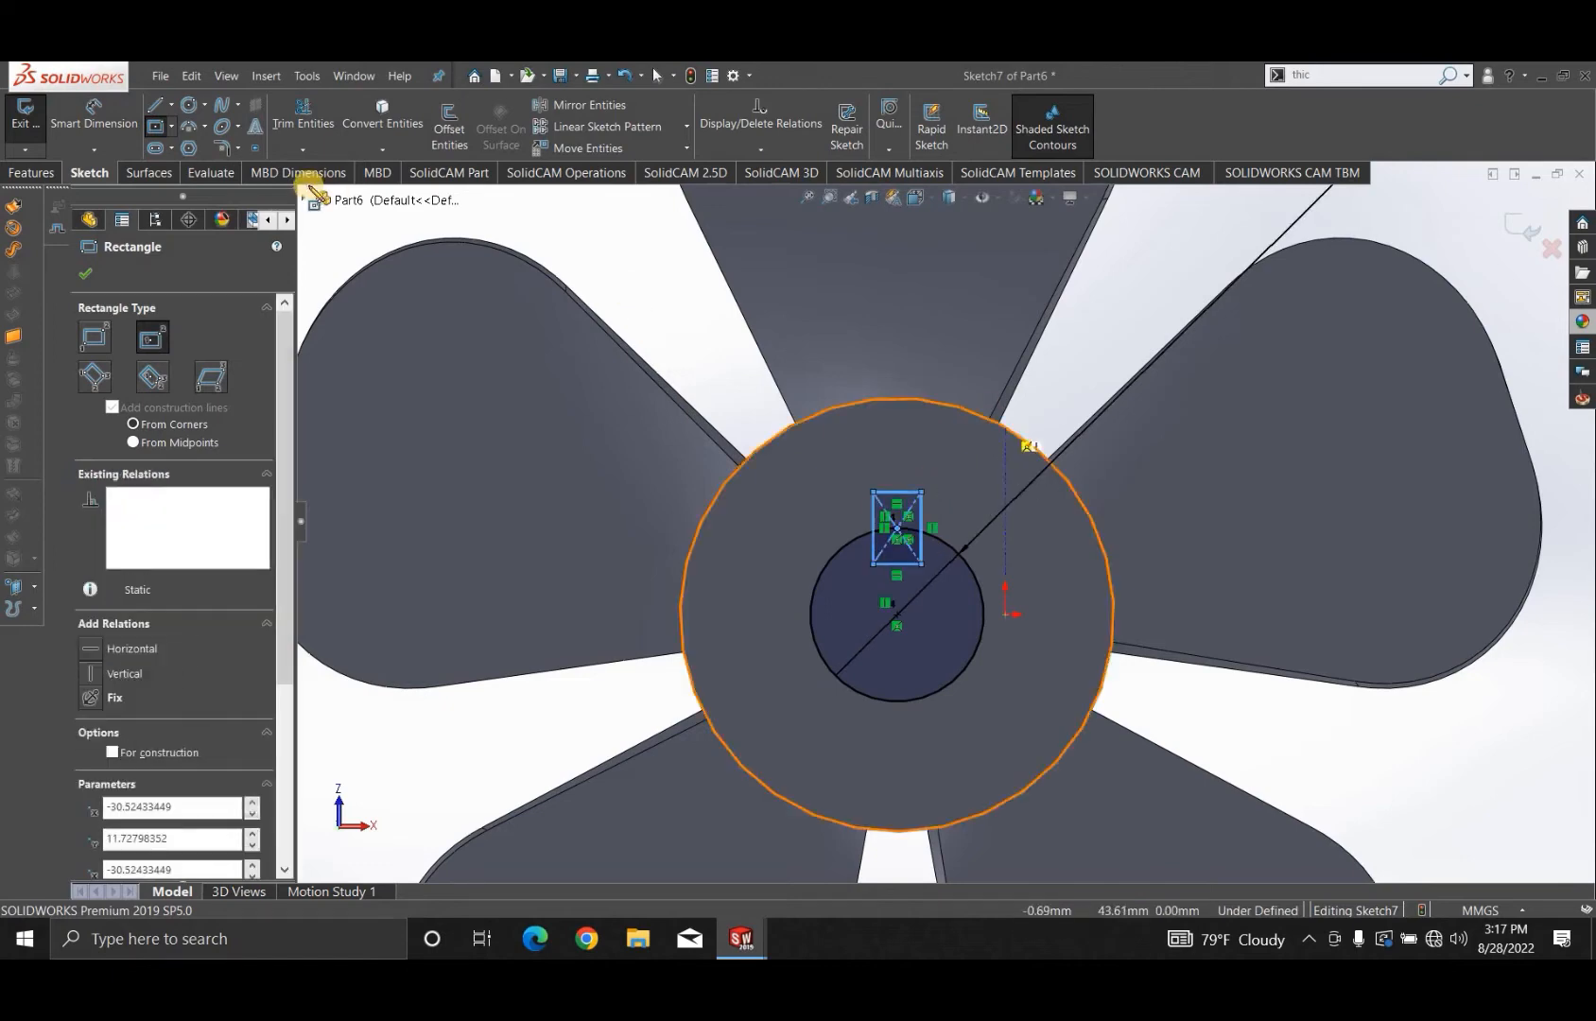
key(Escape)
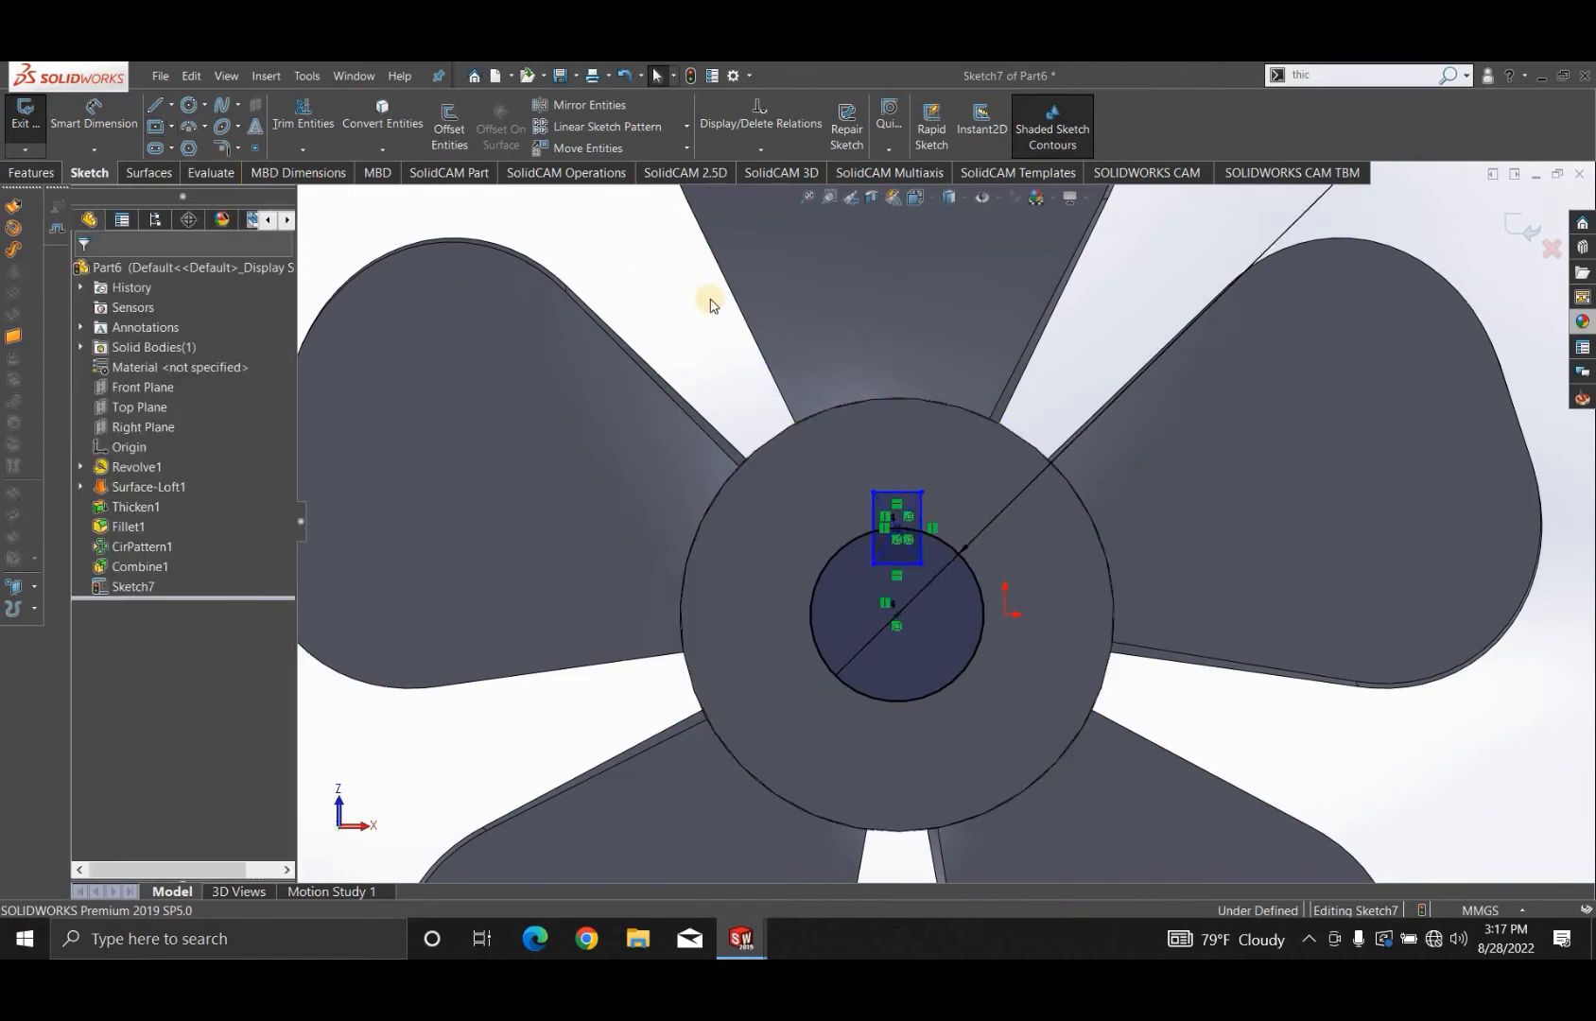
- Power-trim the rectangle's lower part and the circle's arc inside it to leave one closed bore-and-keyway outline
click(299, 113)
scroll(907, 592, down, 5)
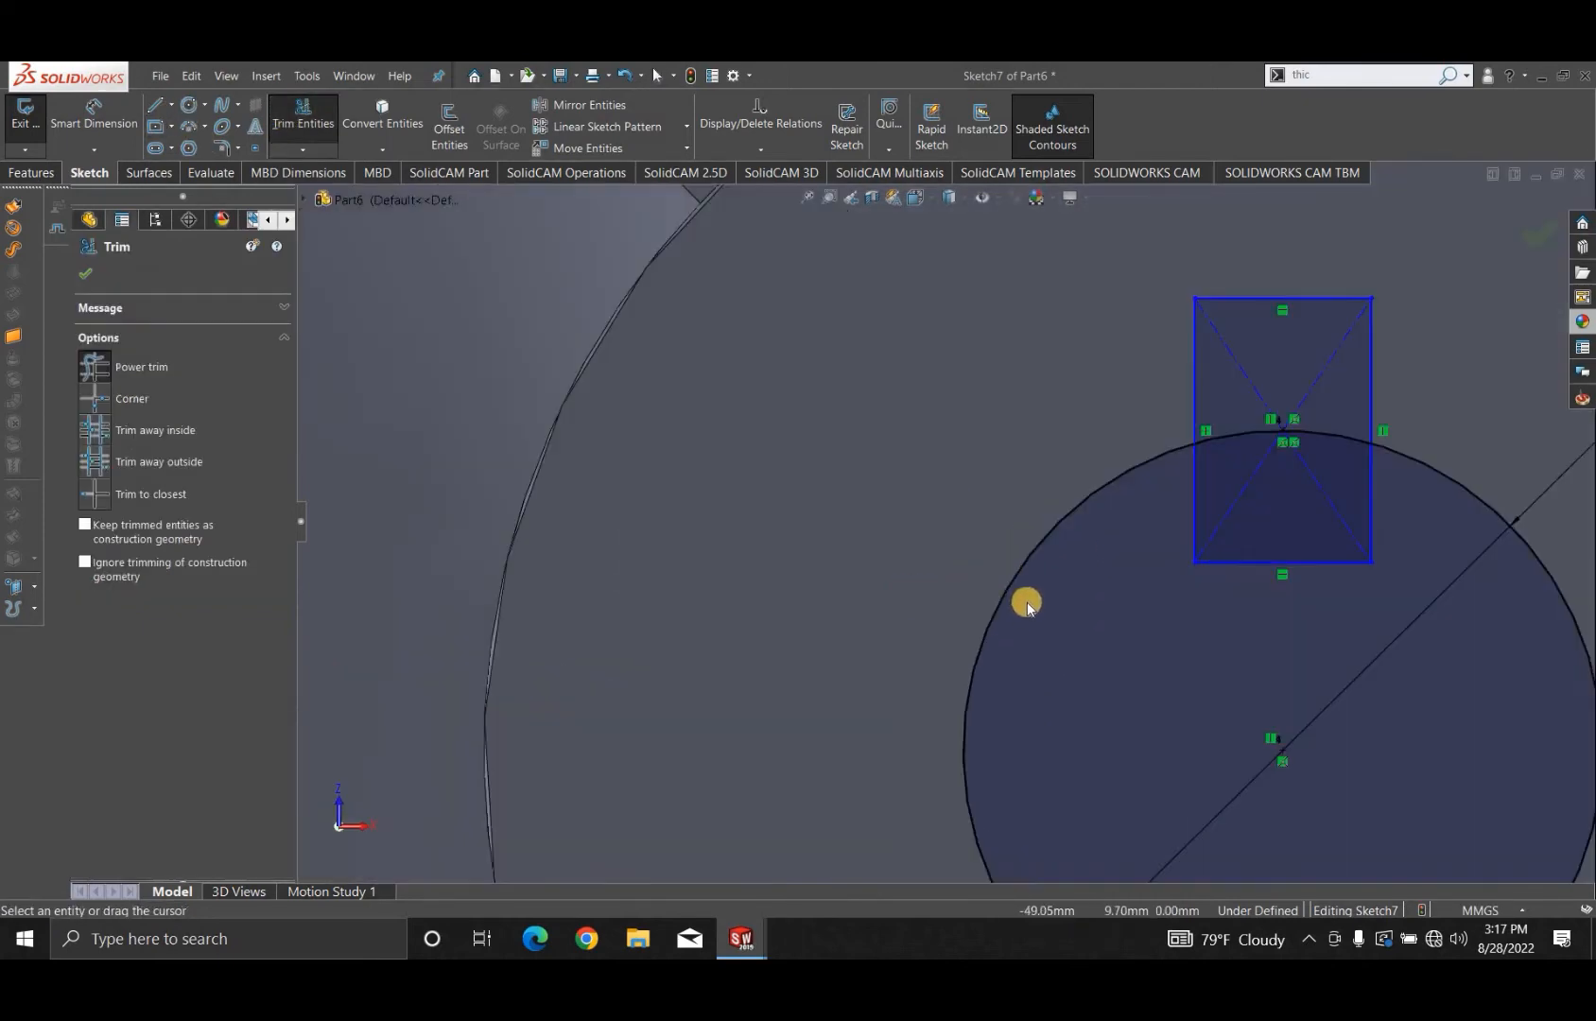
mouse_move(1111, 523)
mouse_down()
mouse_move(1069, 538)
mouse_move(1130, 565)
mouse_up()
drag(1119, 470, 1156, 480)
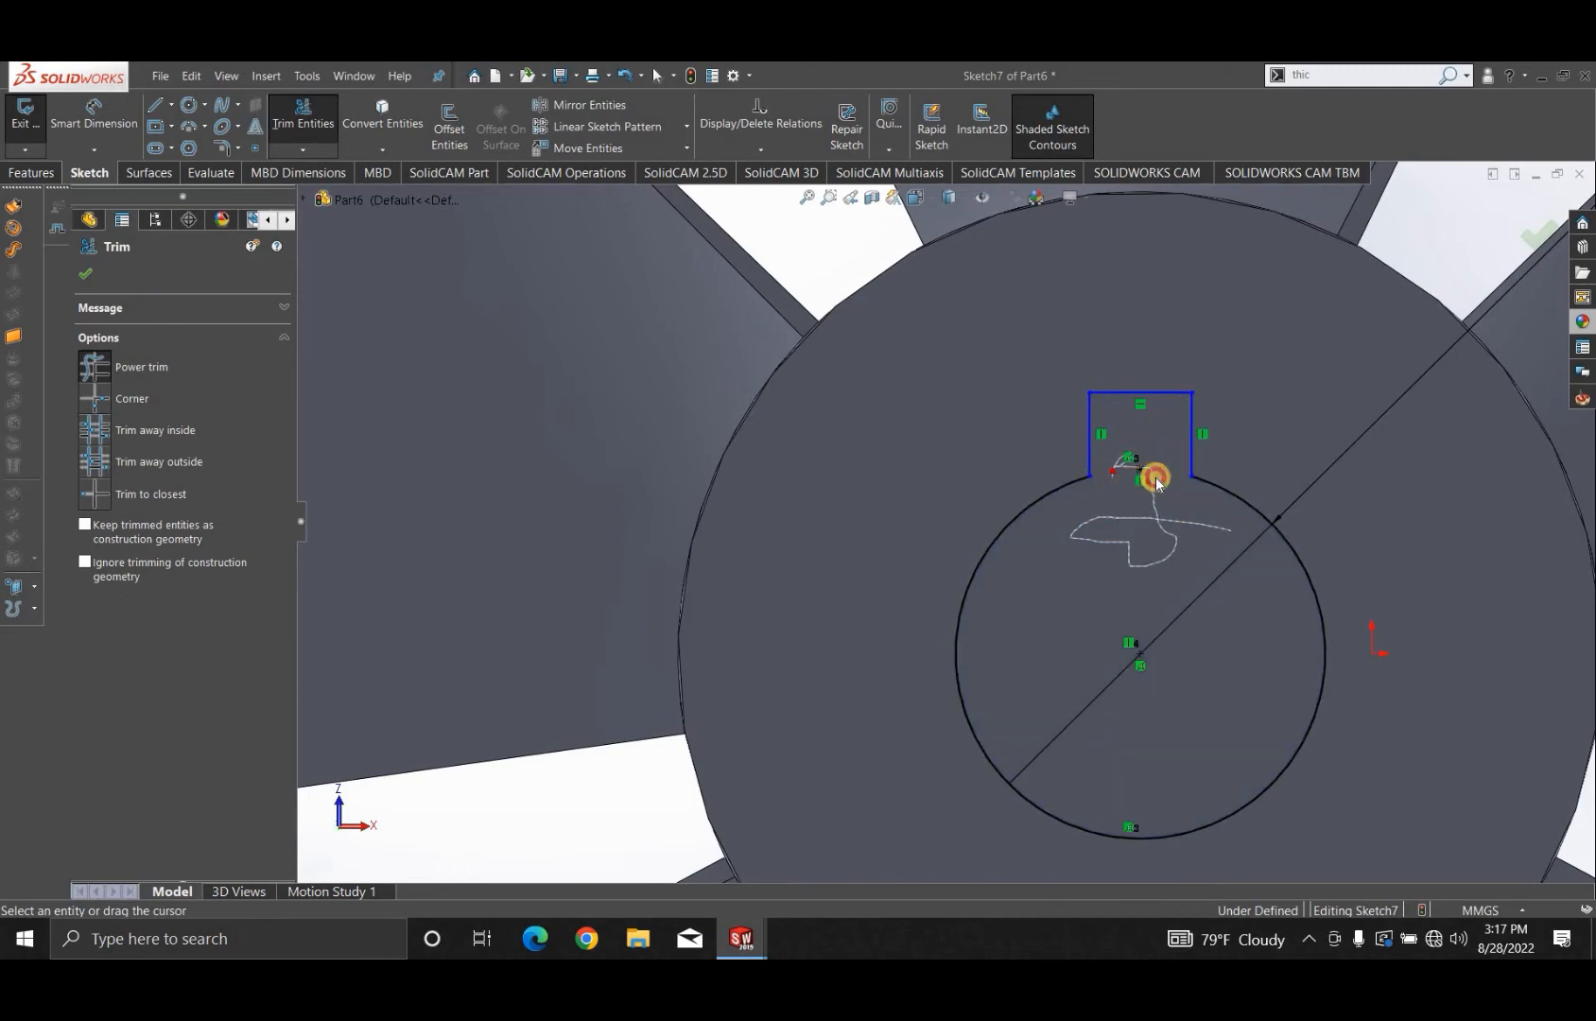
drag(1091, 525, 1087, 525)
scroll(508, 290, up, 2)
- Dimension the keyway's width to 10 mm
click(89, 120)
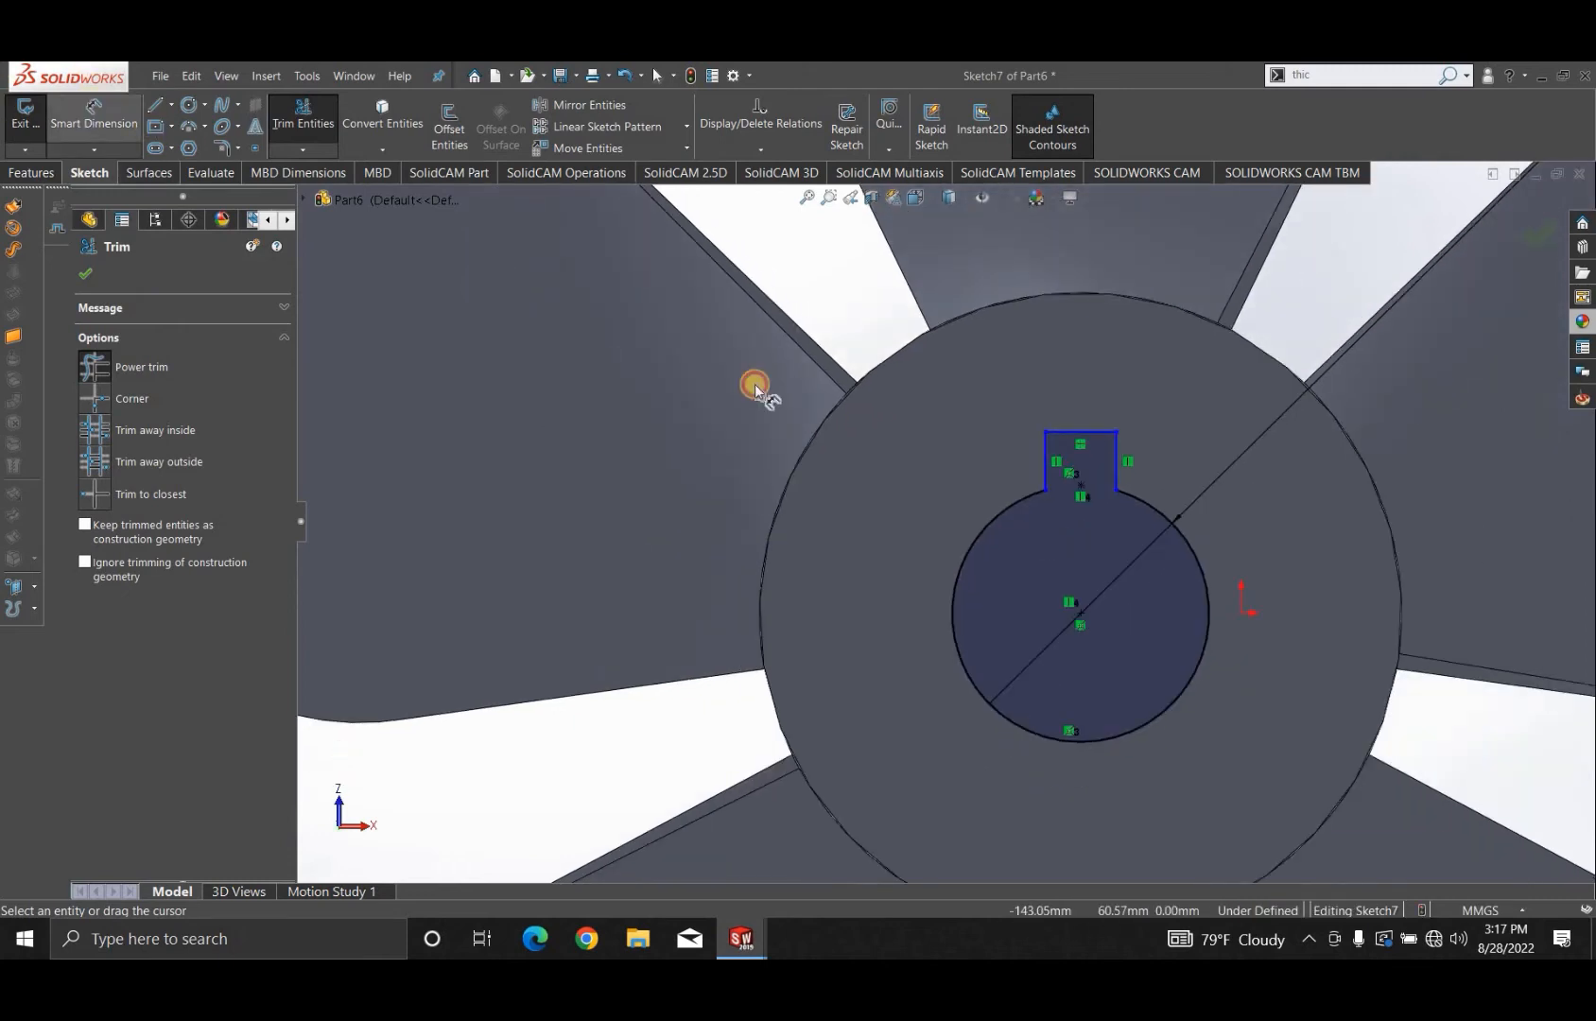
click(1082, 395)
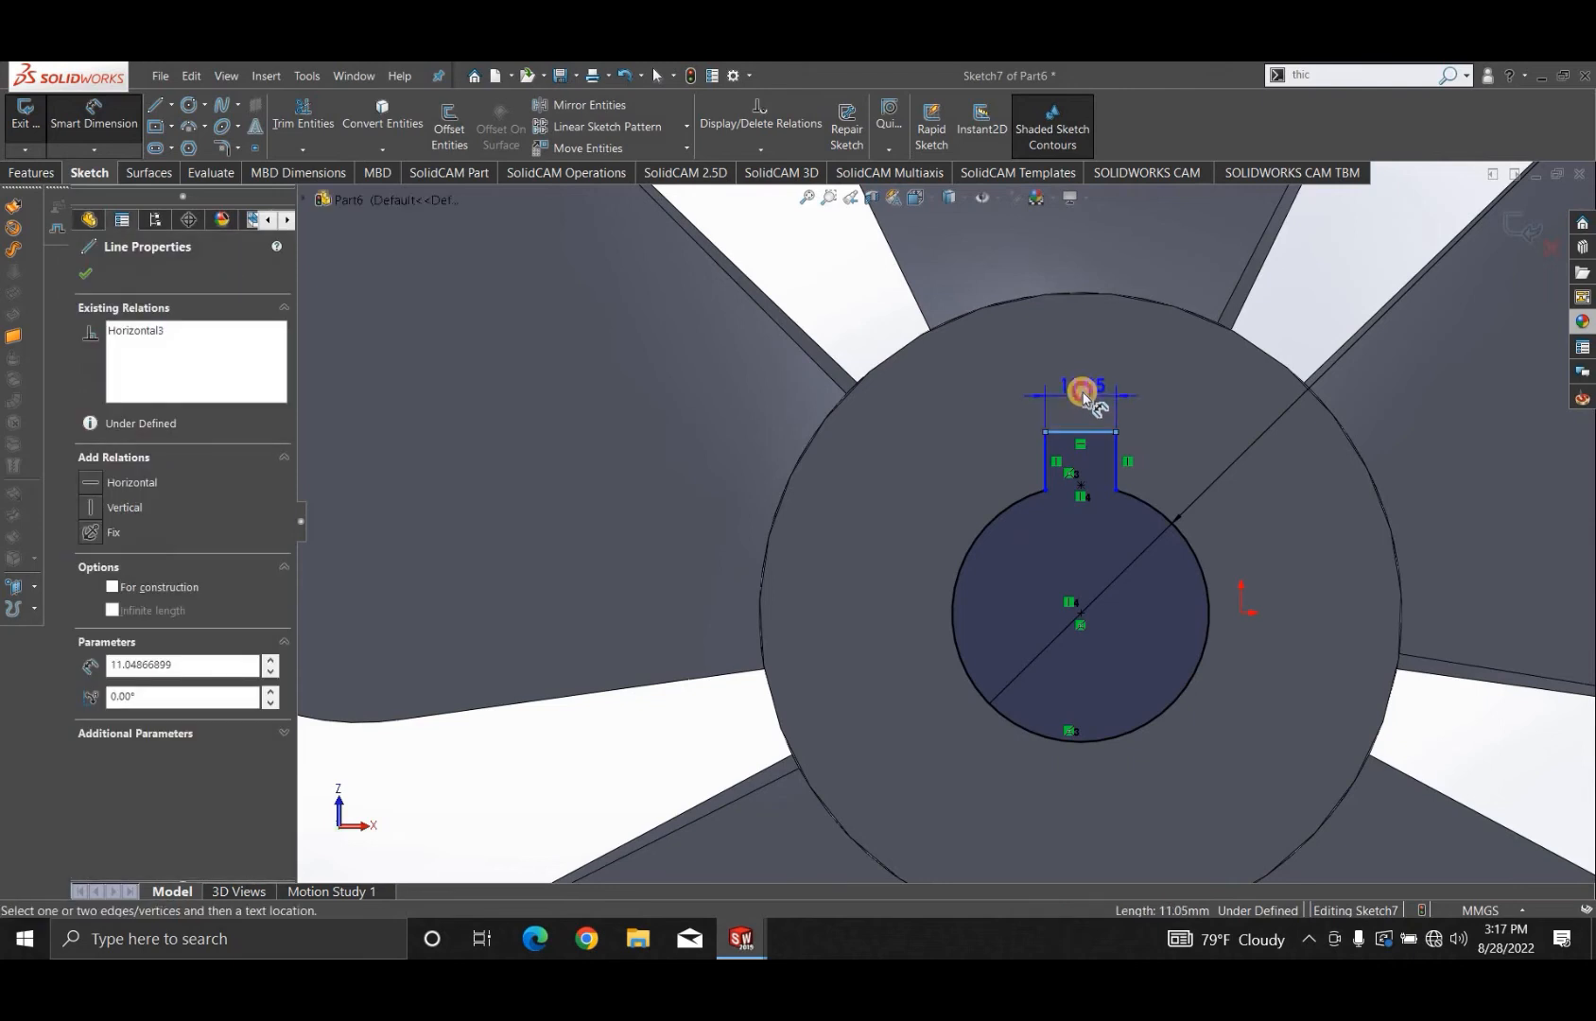
click(1077, 392)
text(10)
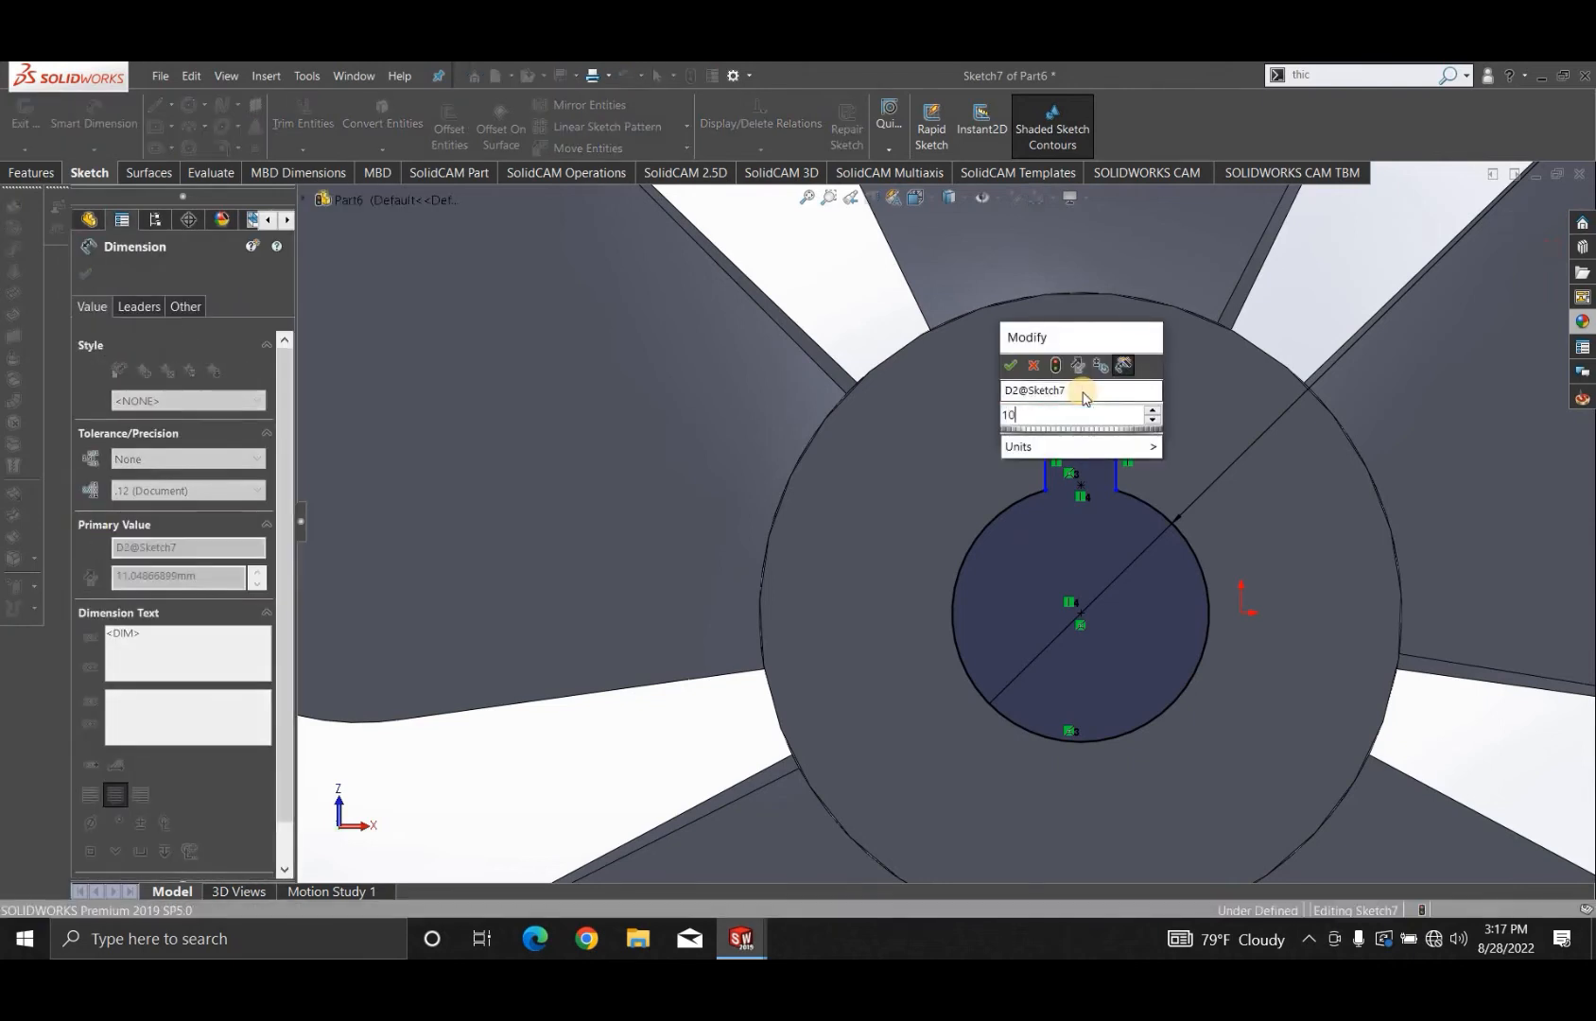
key(Return)
- Dimension both vertical side lines of the keyway to 5 mm
scroll(1097, 460, down, 2)
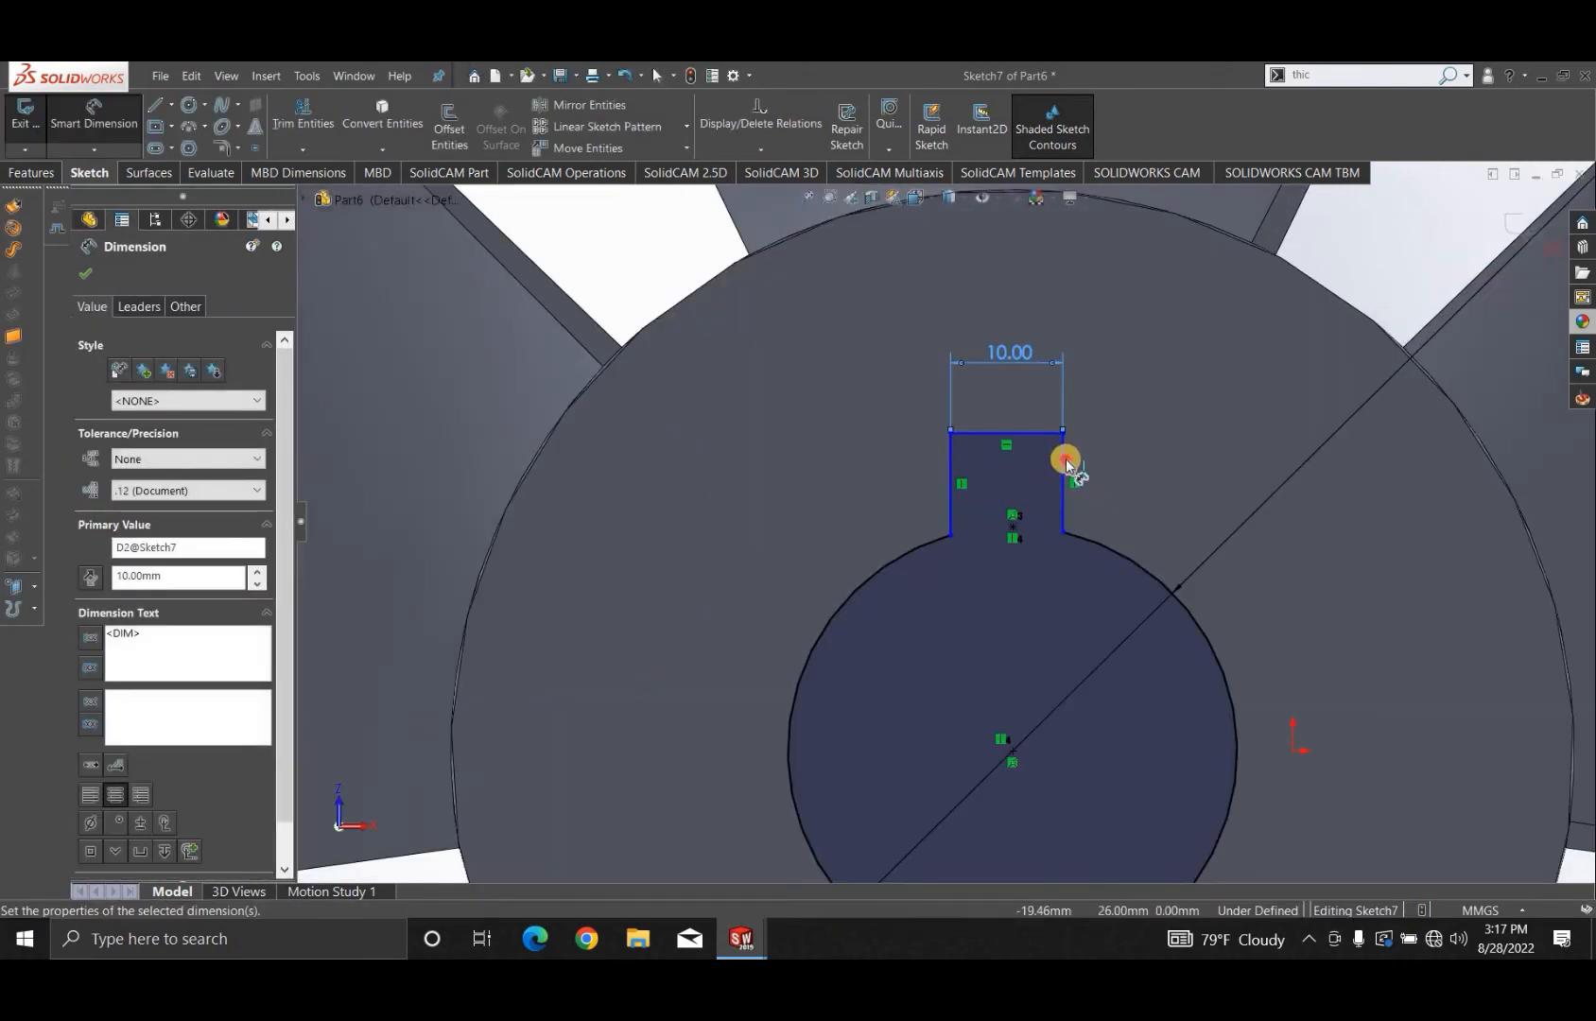
click(1064, 464)
click(1184, 475)
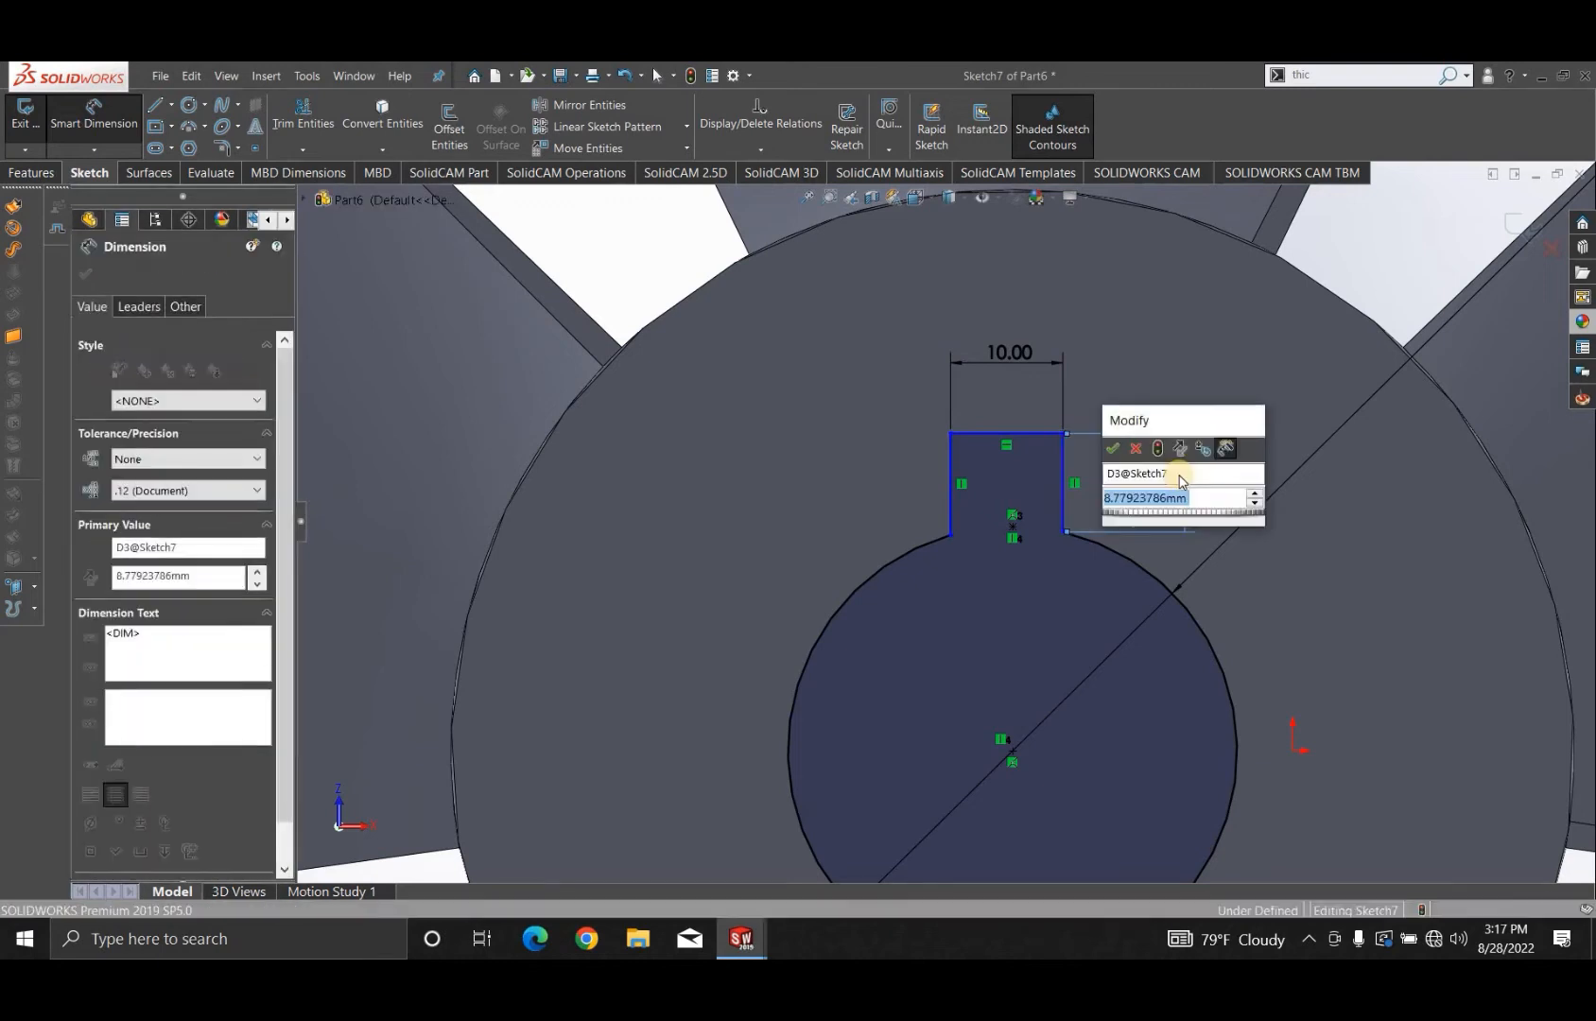
text(5)
key(Return)
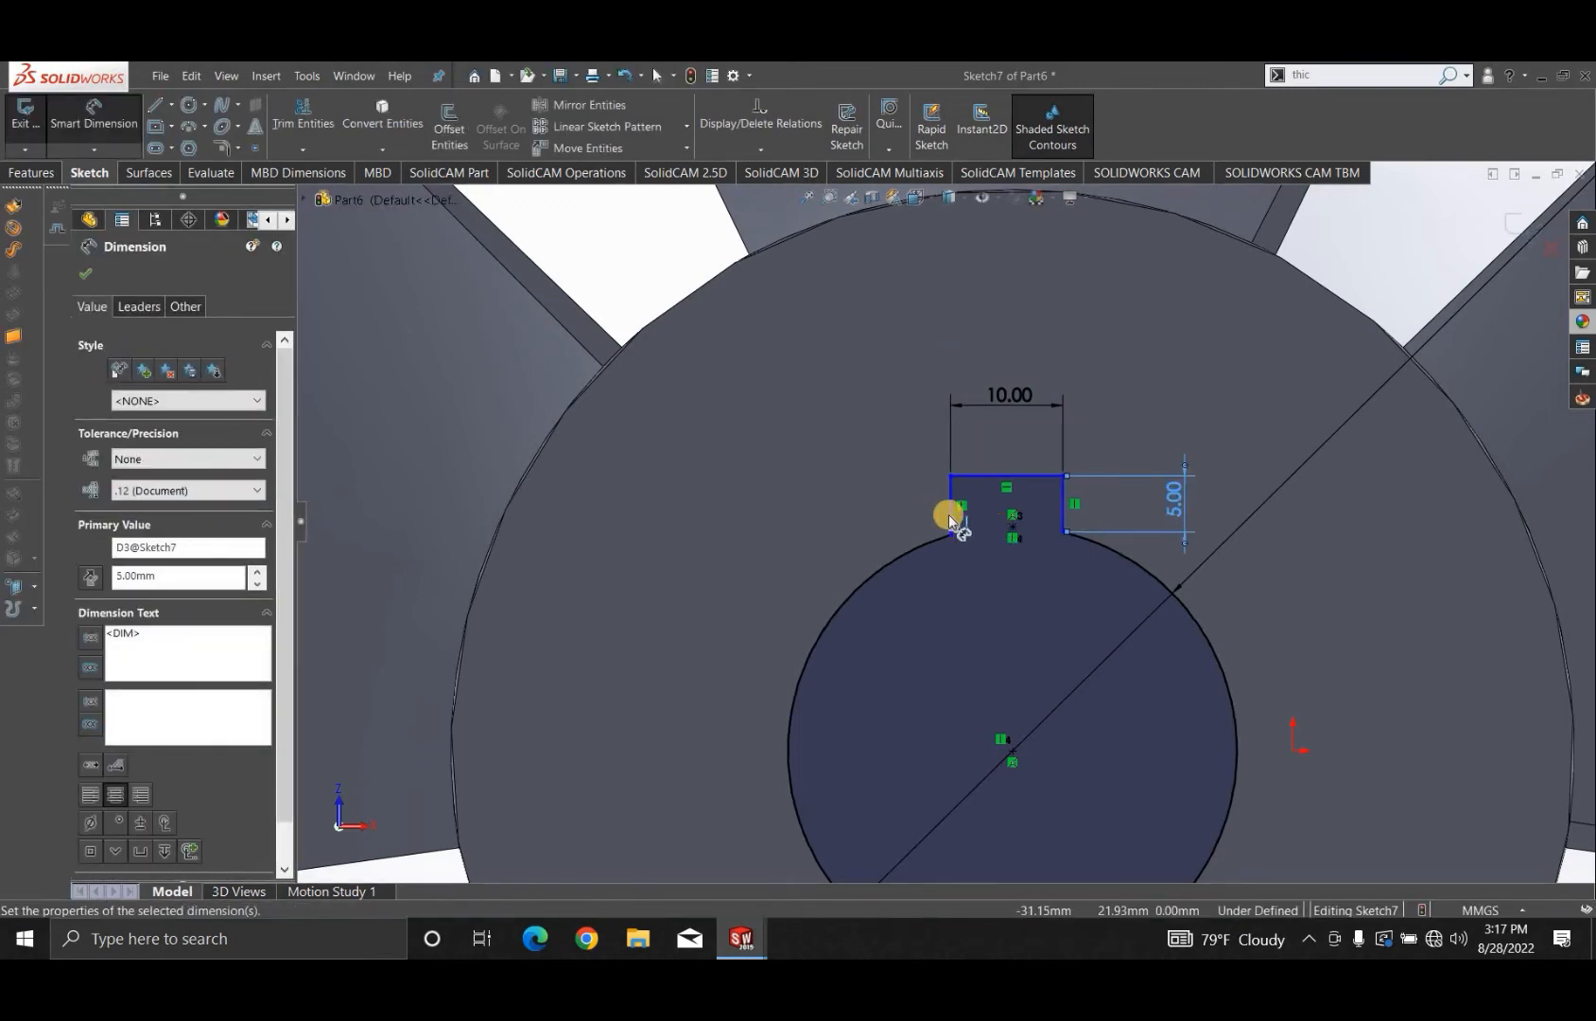
click(950, 516)
click(851, 508)
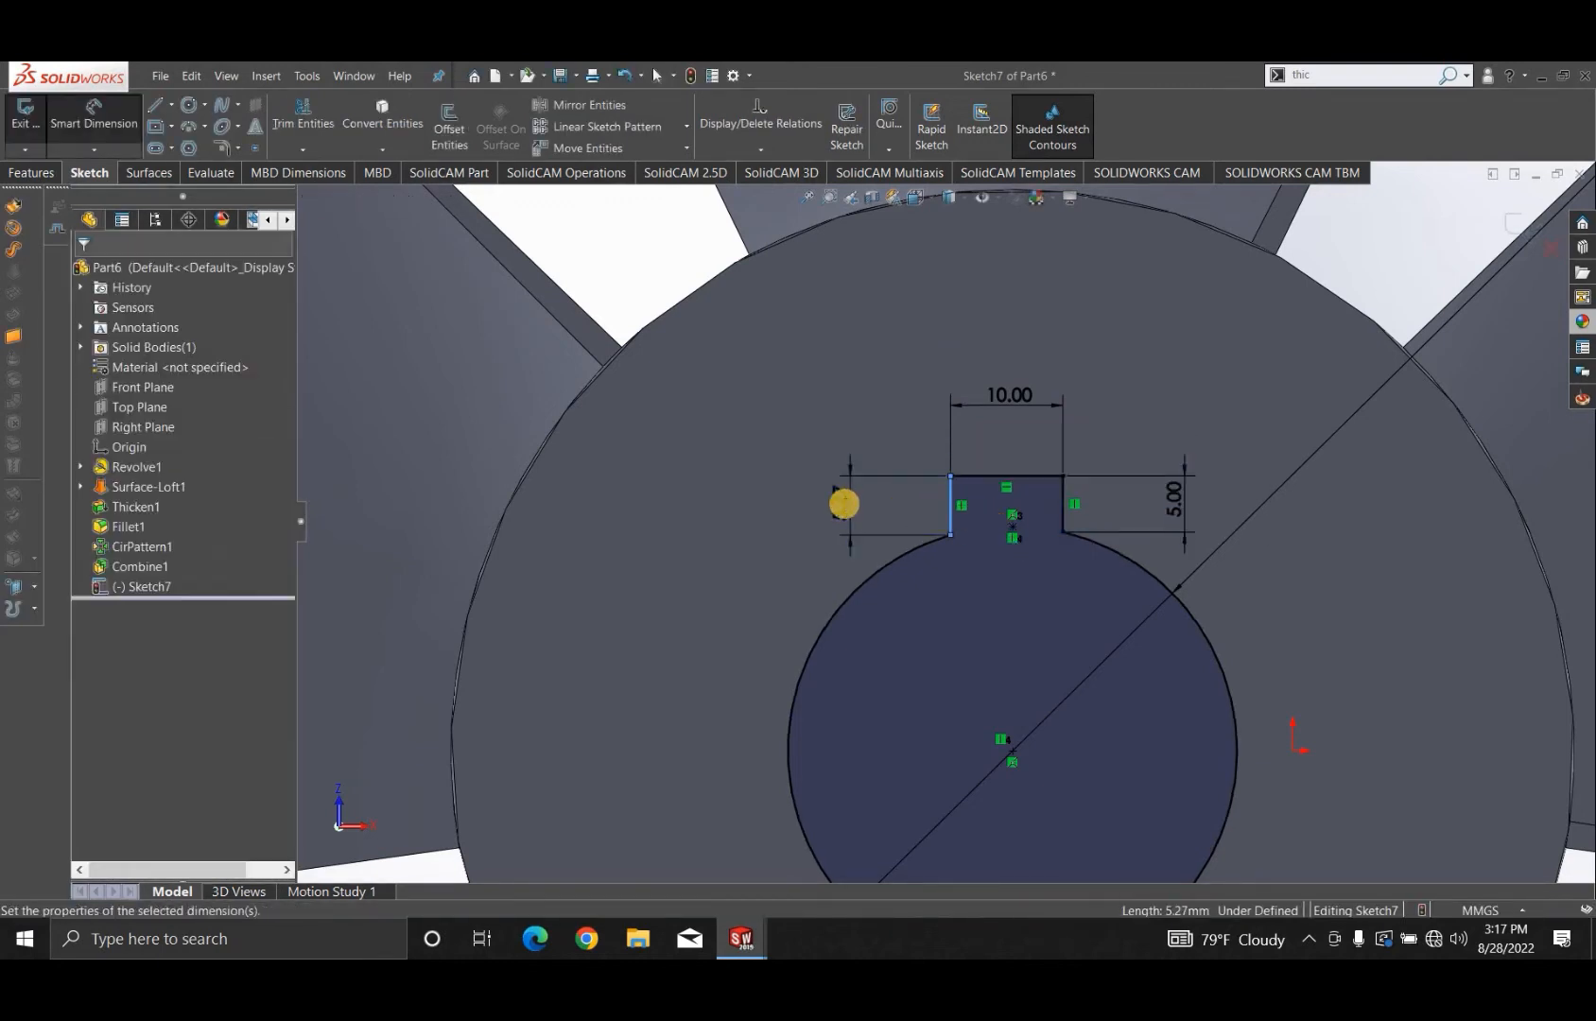
text(5)
key(Return)
click(93, 276)
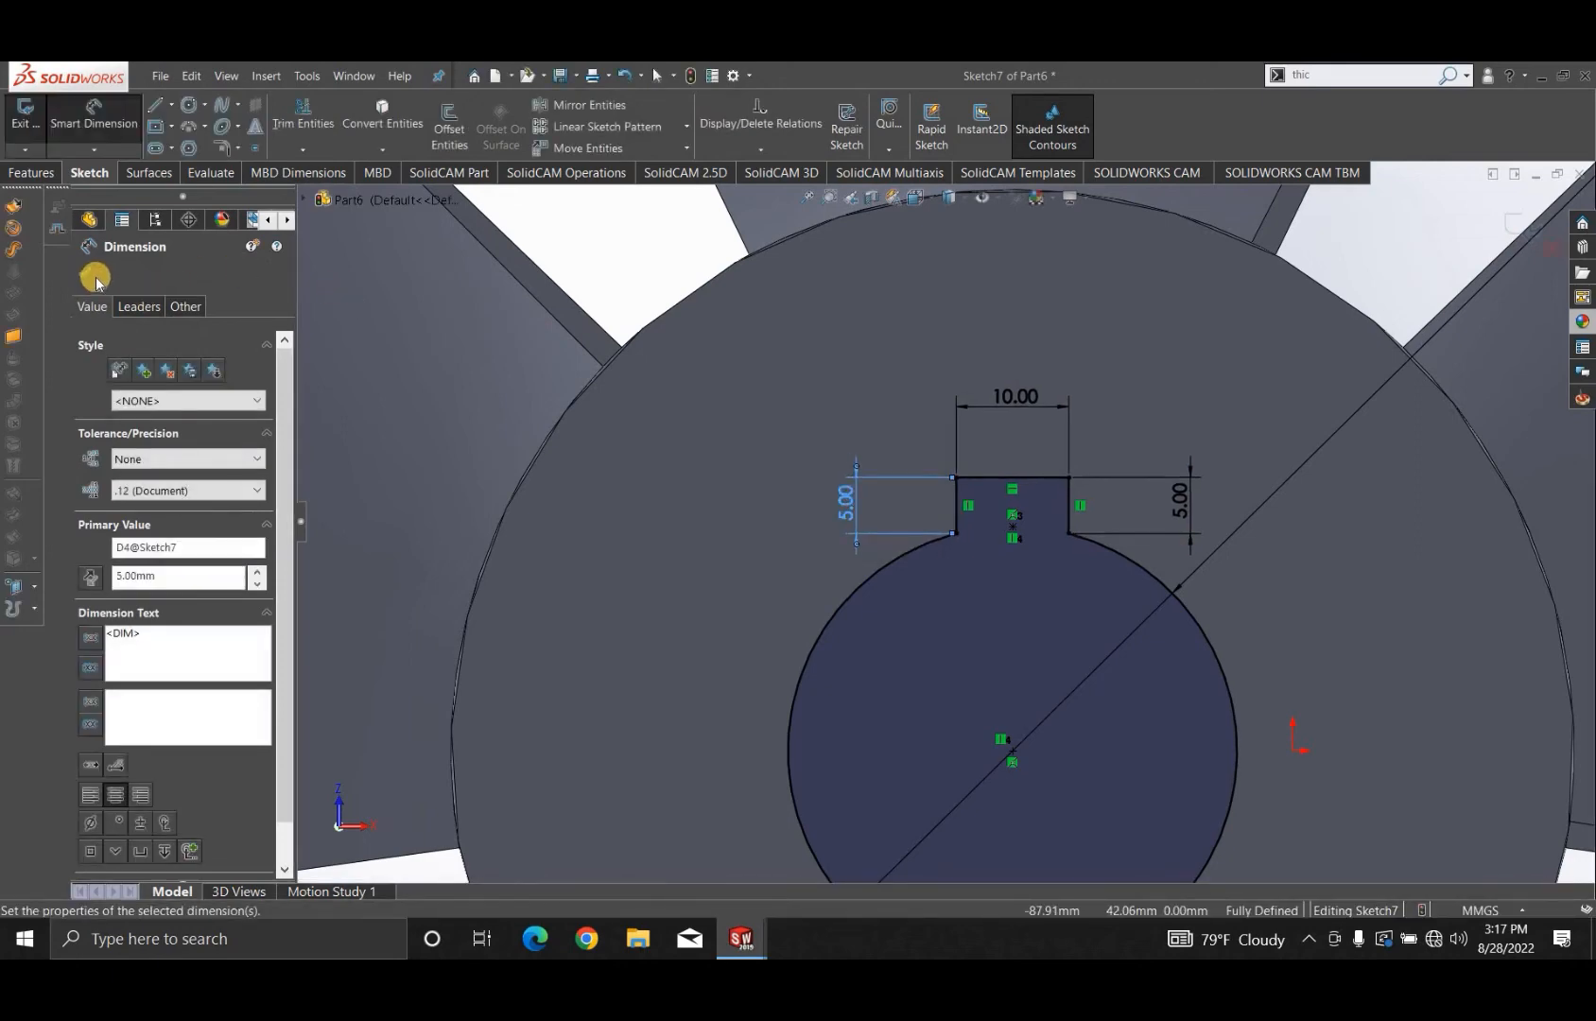
- Cut-extrude the bore-and-keyway outline into the hub with a blind depth of 60 mm
scroll(927, 557, up, 5)
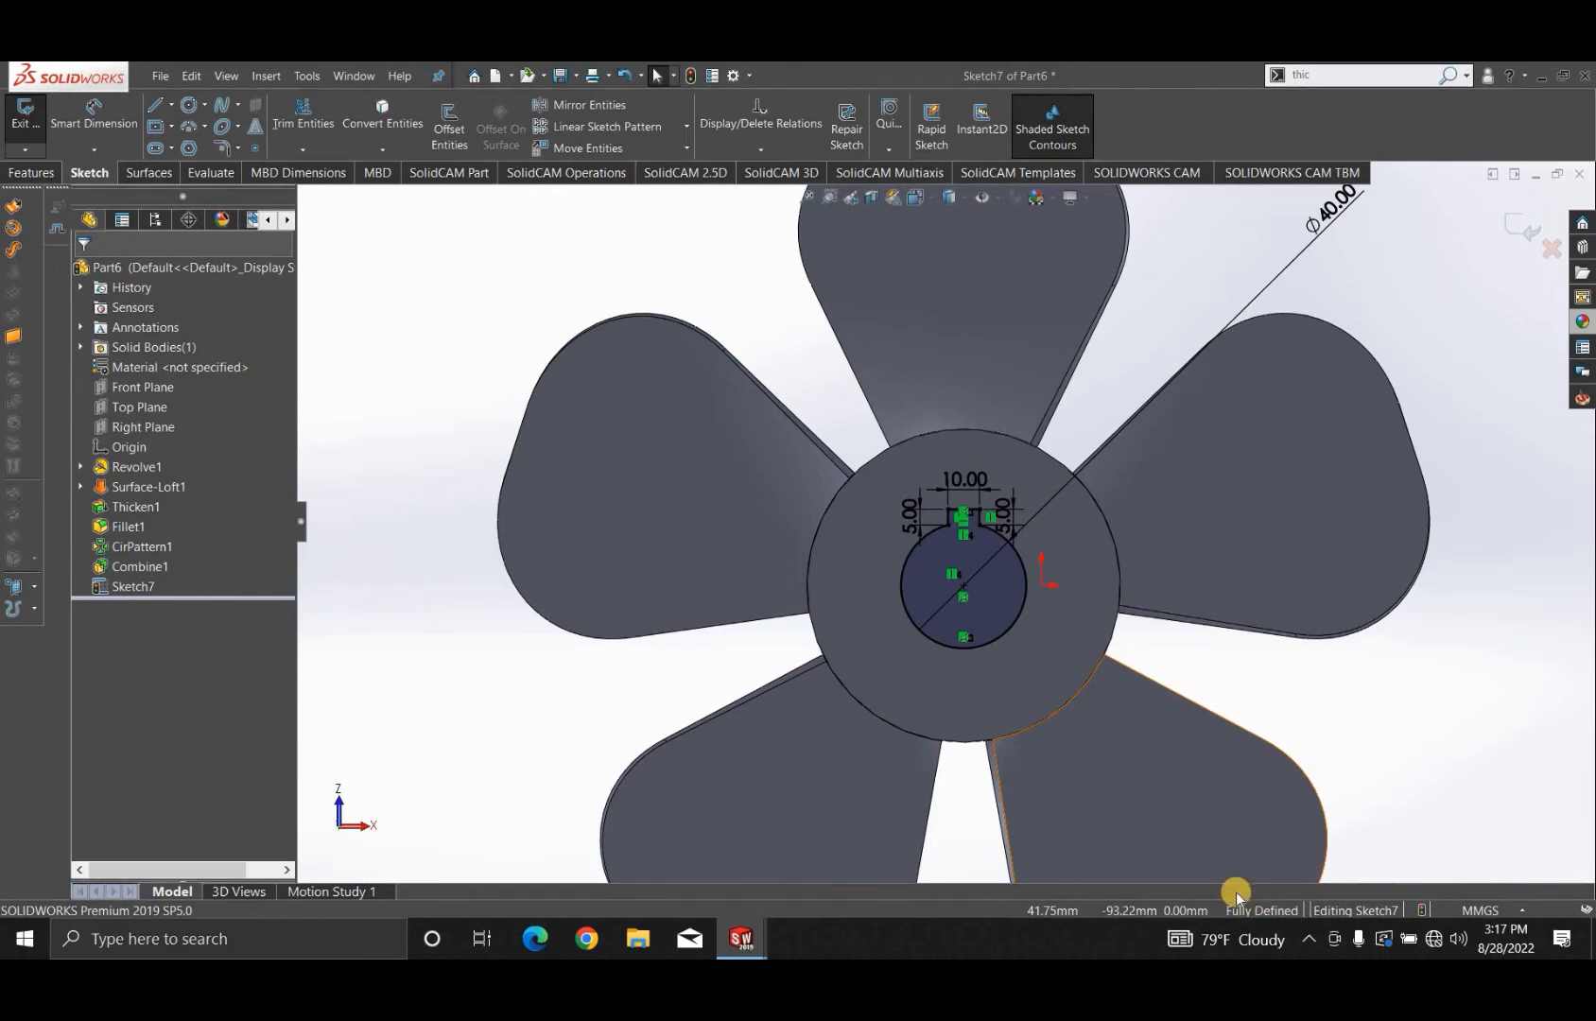
click(45, 171)
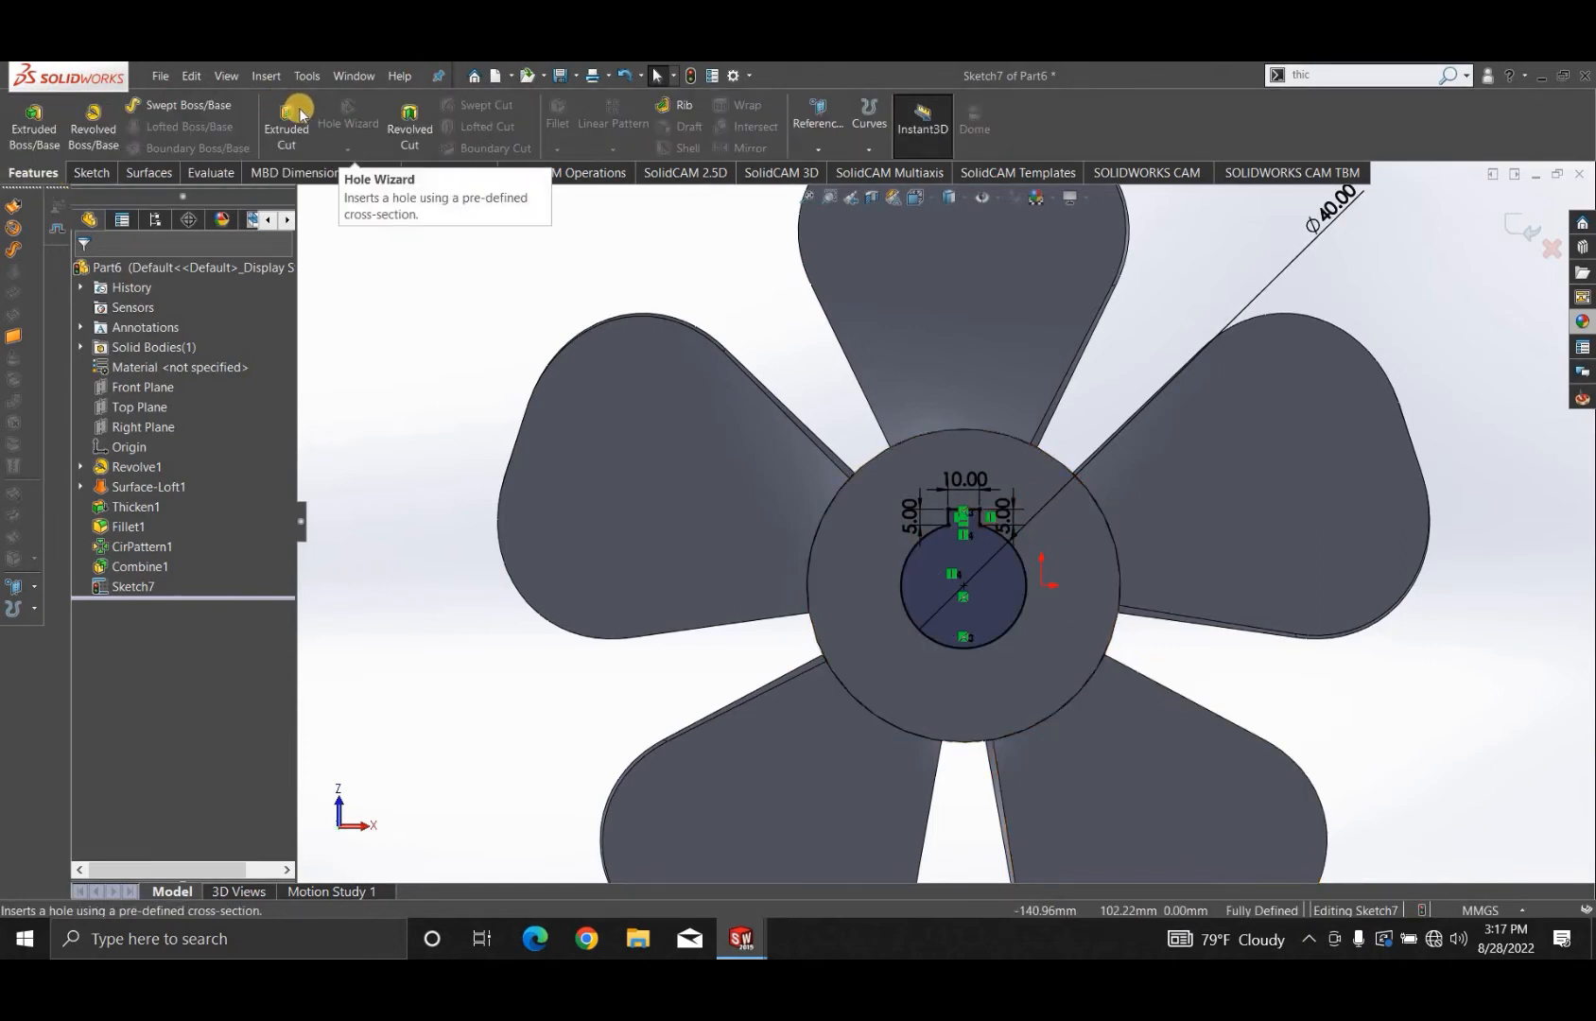
click(297, 109)
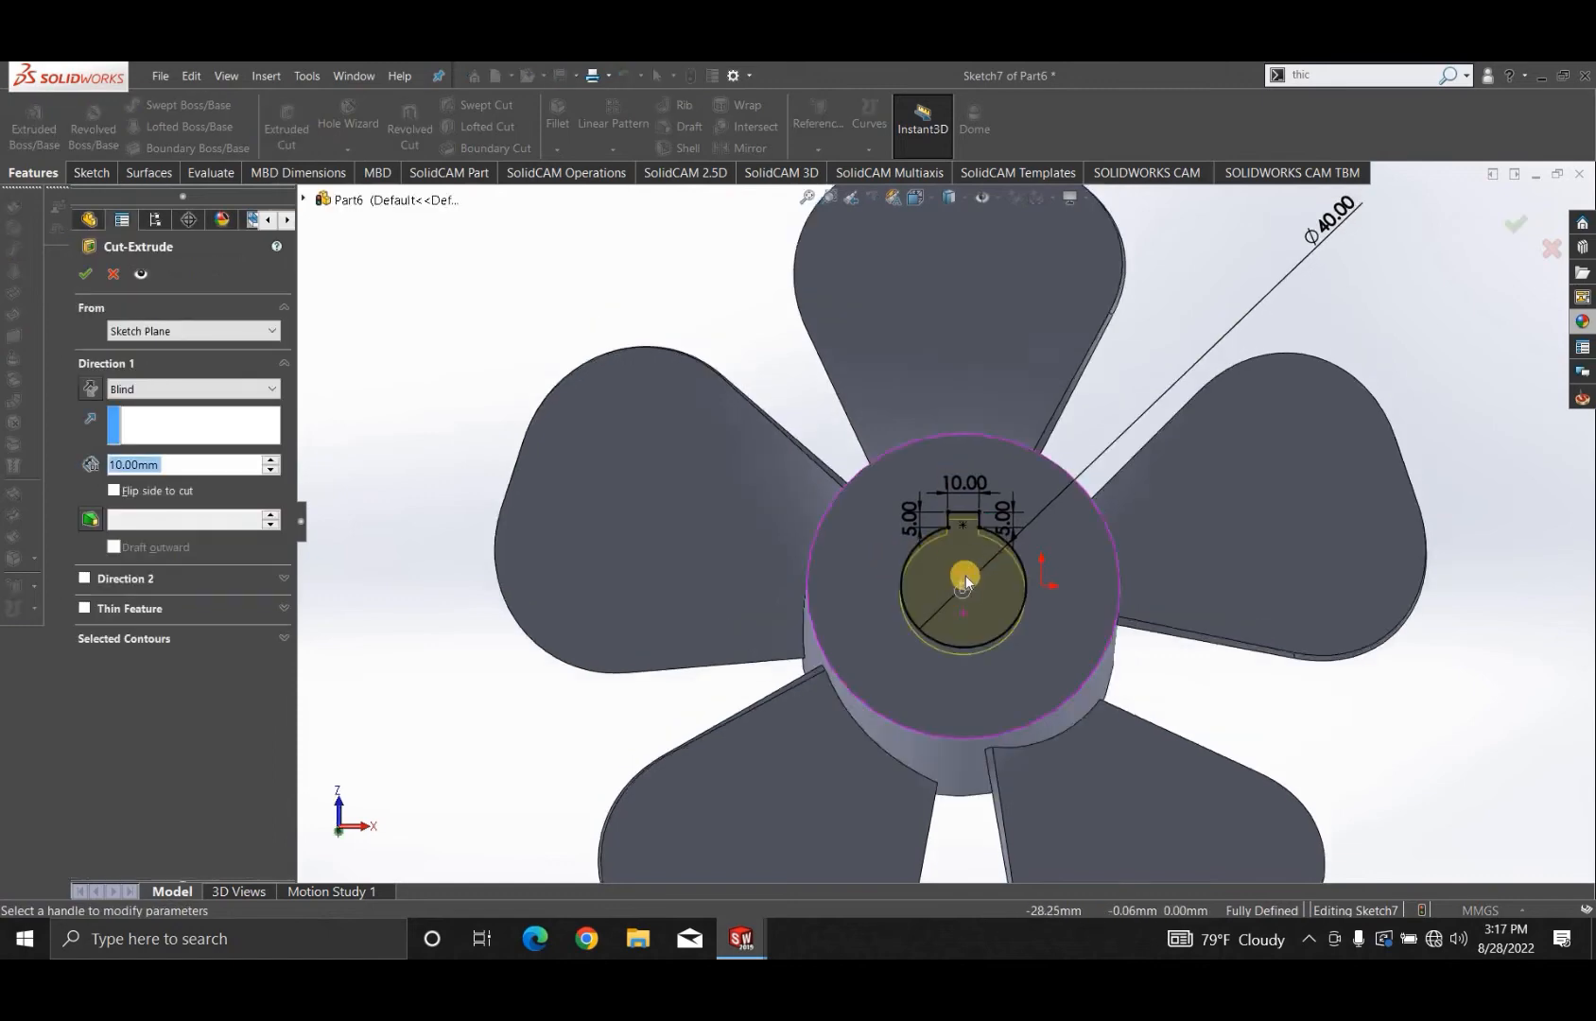
click(110, 465)
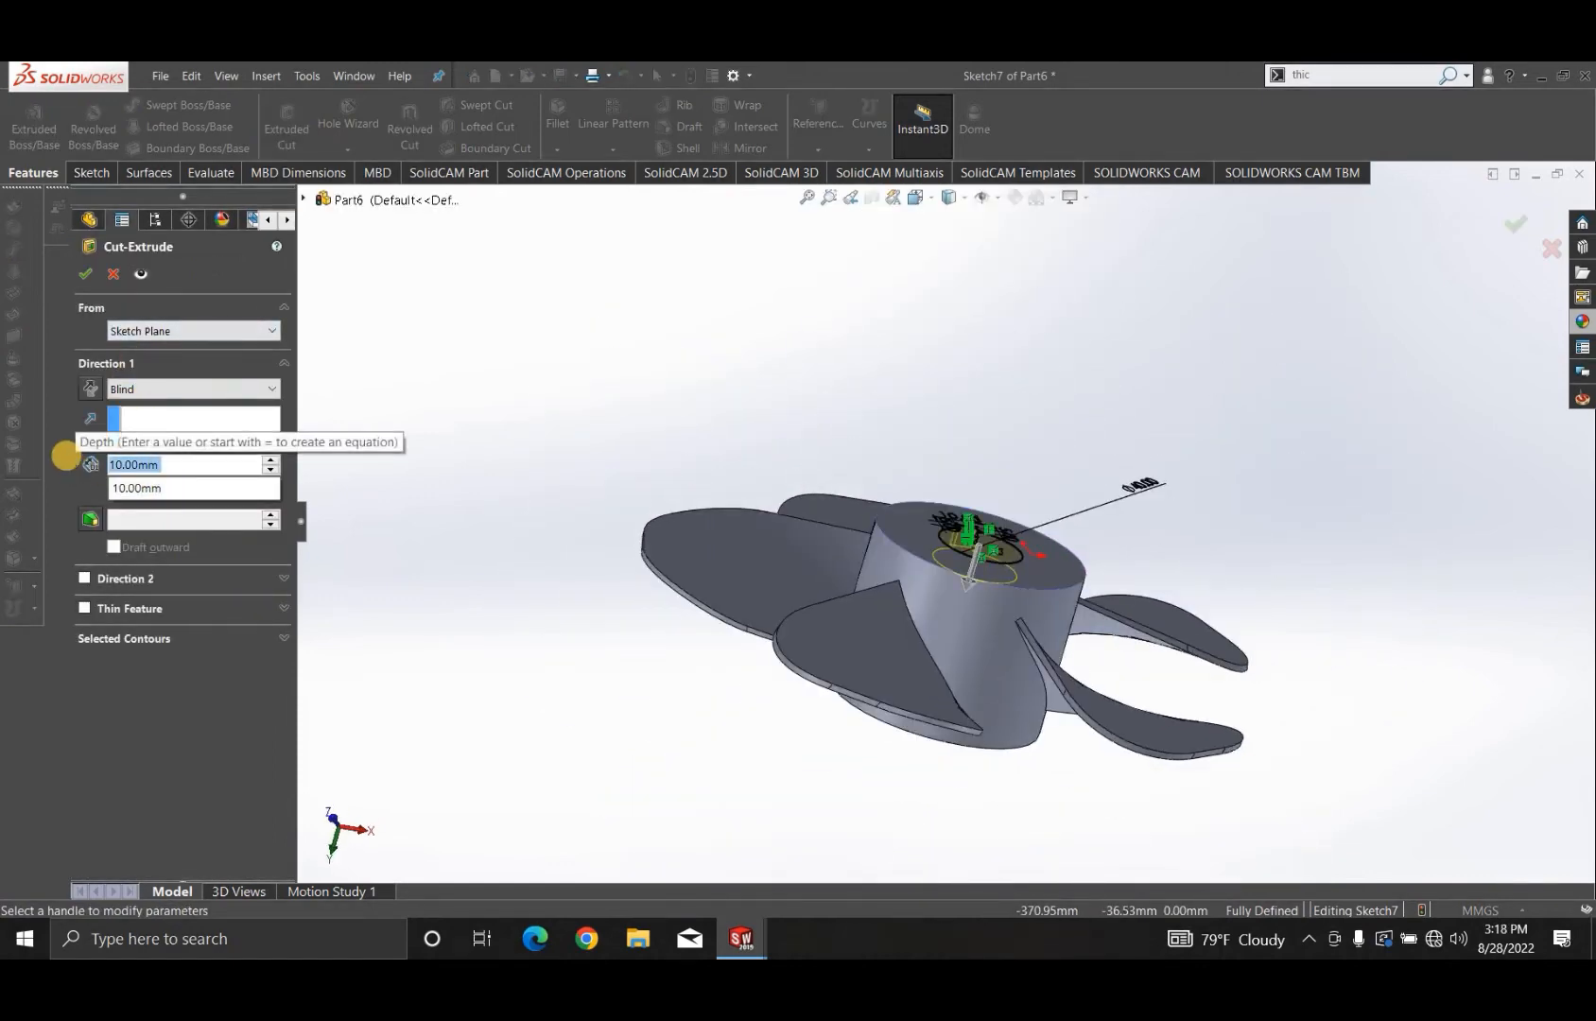
text(60)
key(Return)
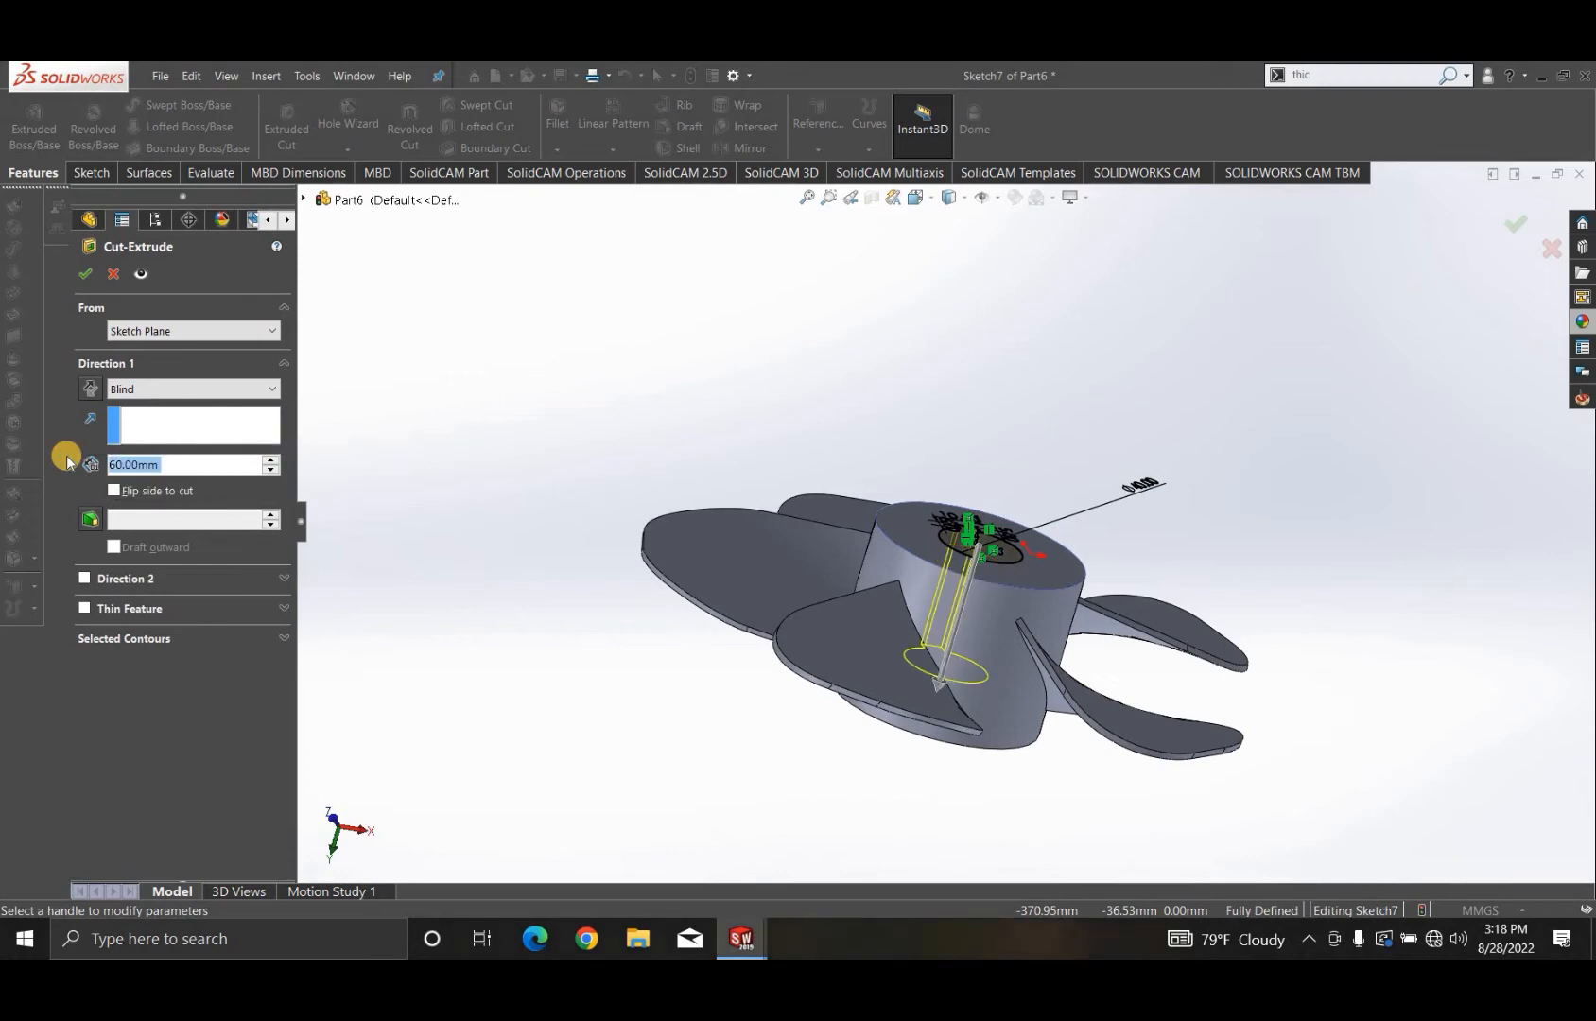
click(84, 274)
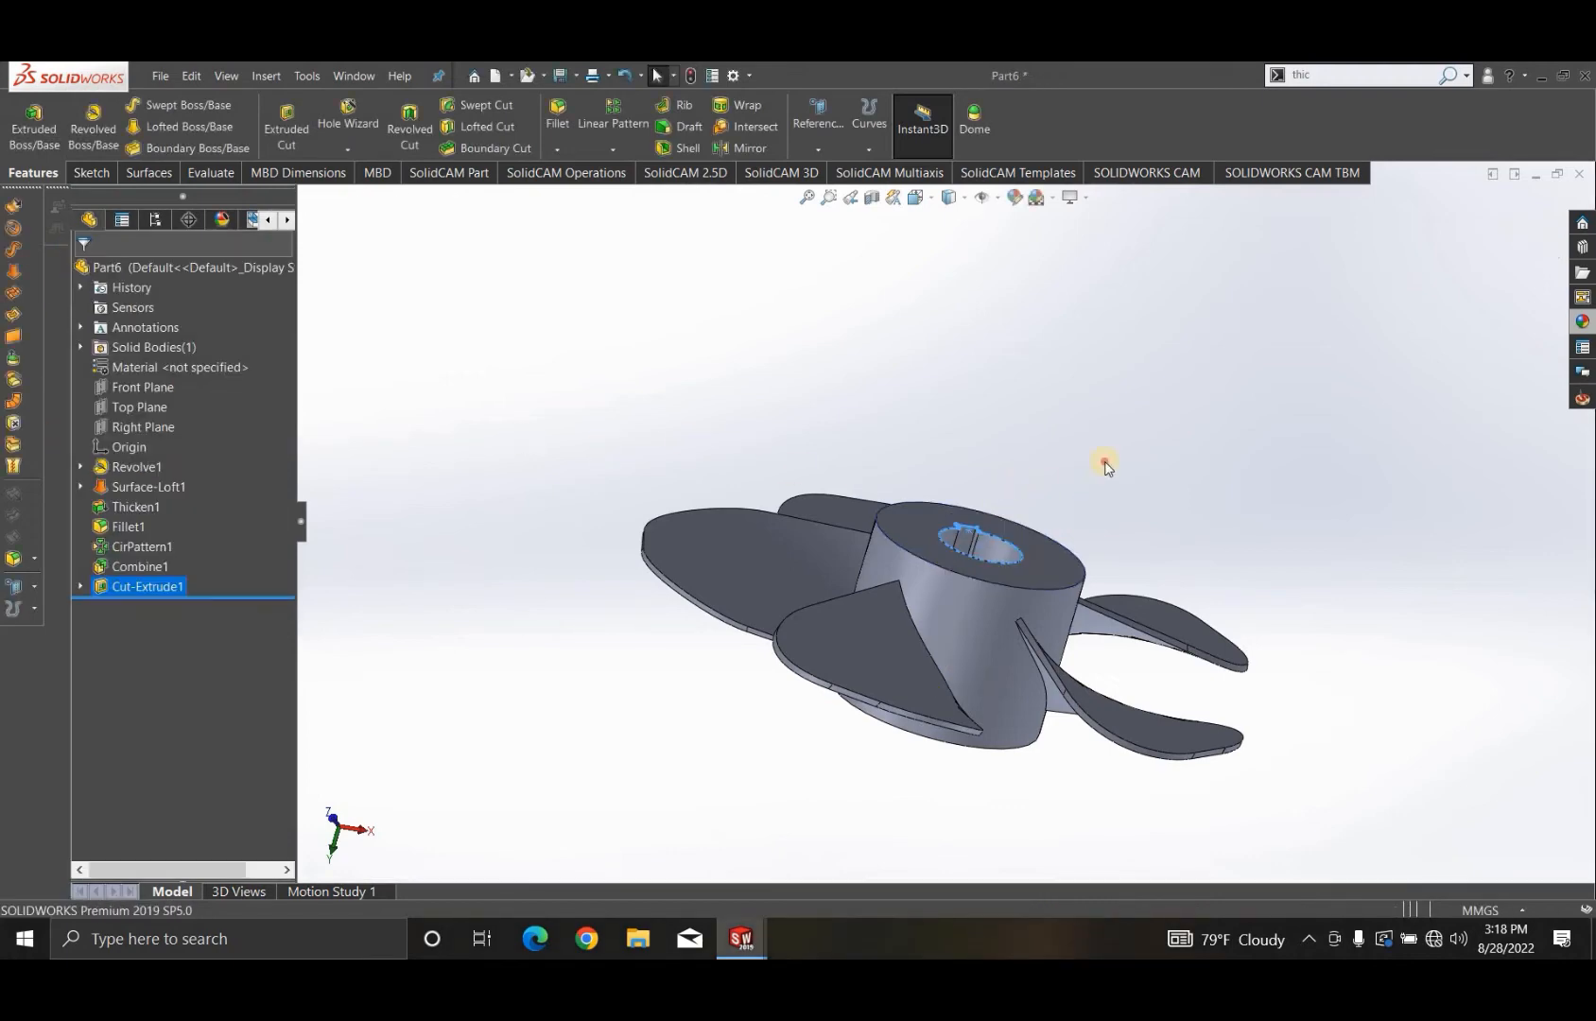
- Chamfer the bore's circular edge on the hub's bottom end face by 2 mm at 45 degrees
mouse_move(950, 660)
middle_down()
mouse_move(919, 804)
mouse_move(841, 768)
mouse_move(969, 619)
mouse_move(1109, 287)
mouse_move(1097, 242)
mouse_move(962, 538)
mouse_move(919, 695)
mouse_move(1185, 547)
mouse_move(834, 478)
mouse_move(826, 495)
mouse_move(694, 505)
mouse_move(580, 577)
mouse_move(752, 653)
mouse_move(834, 285)
middle_up()
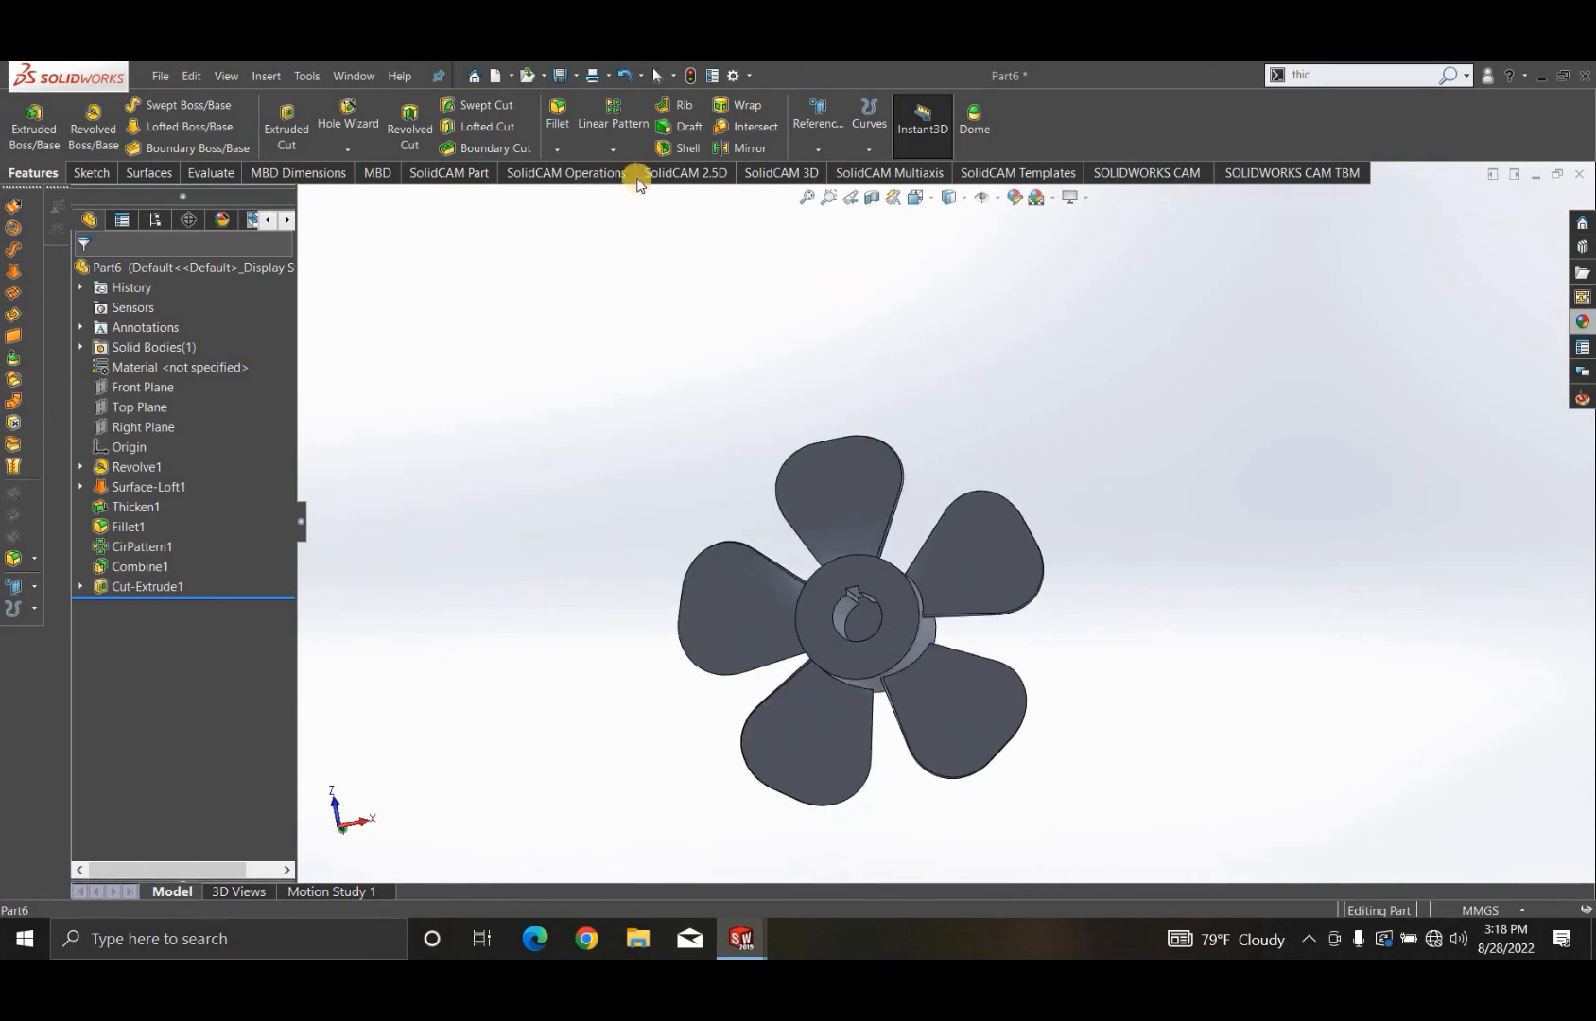
click(557, 149)
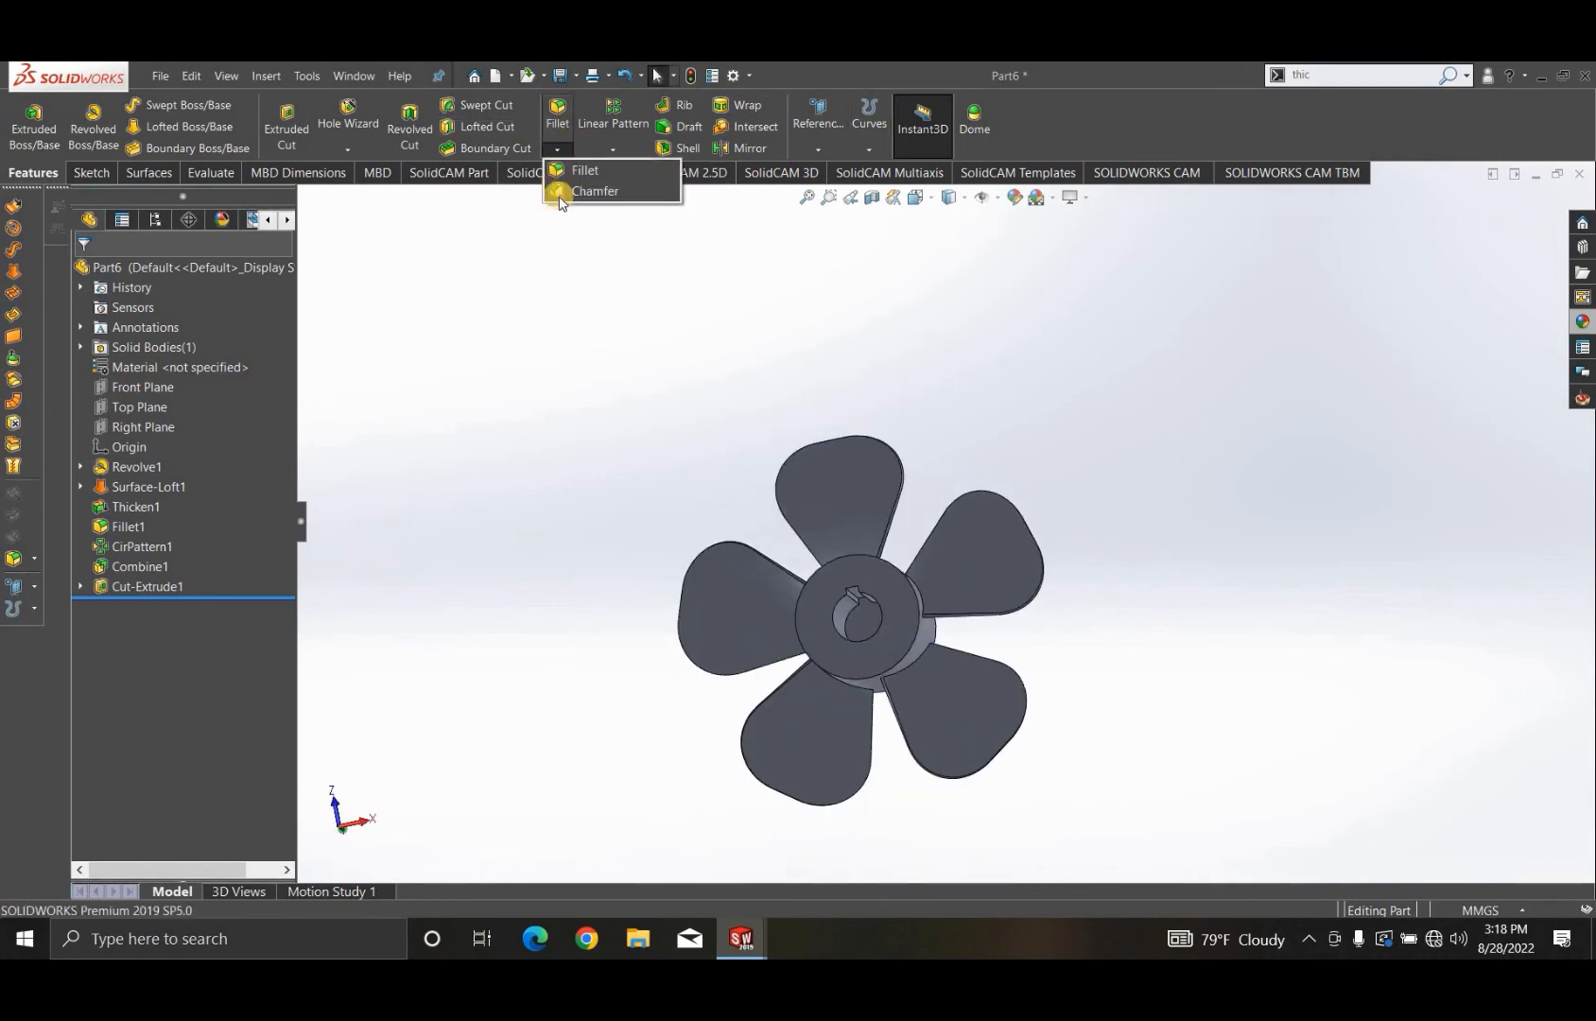
scroll(868, 601, down, 8)
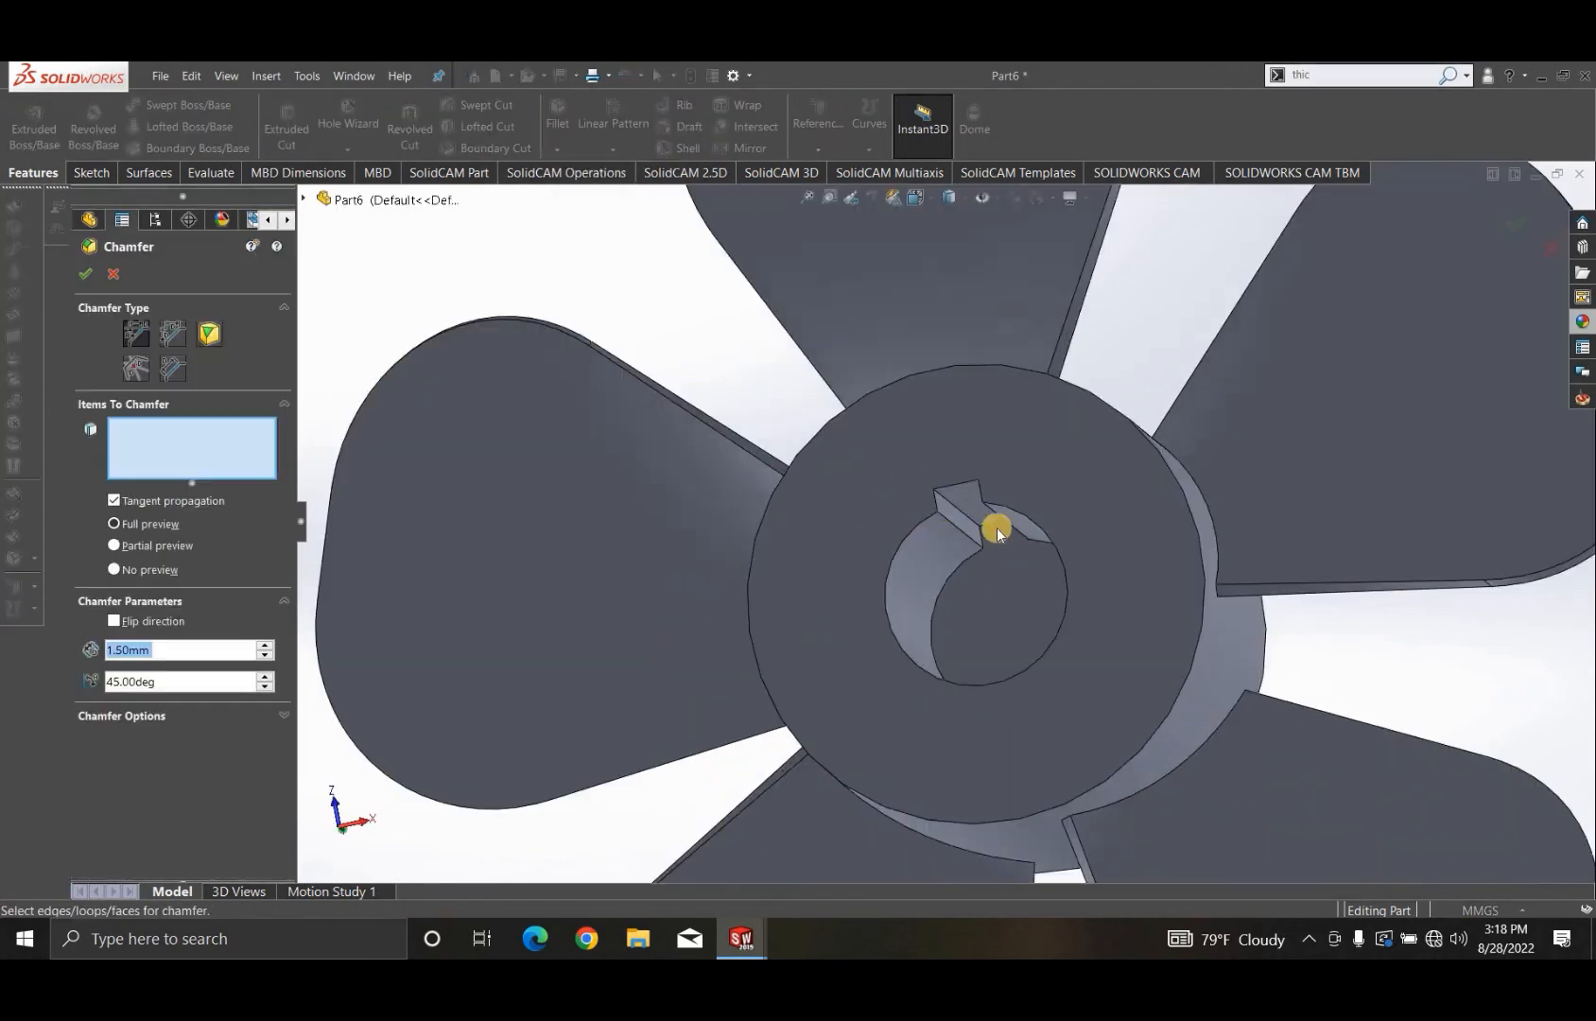
click(950, 471)
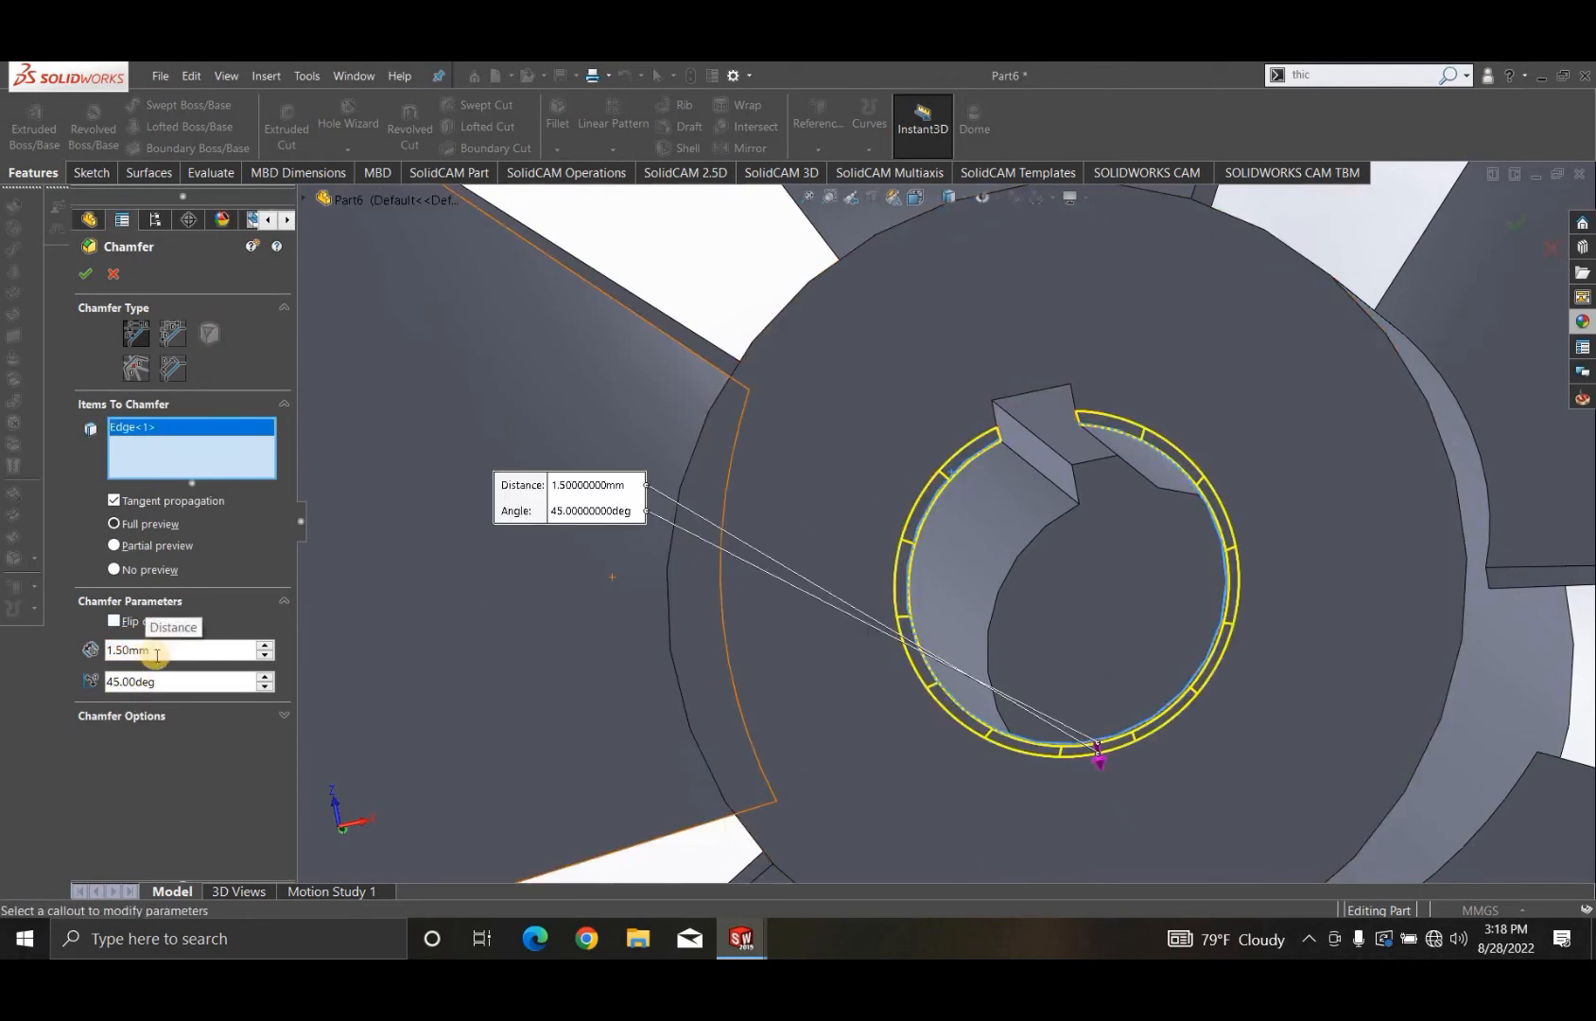
click(83, 657)
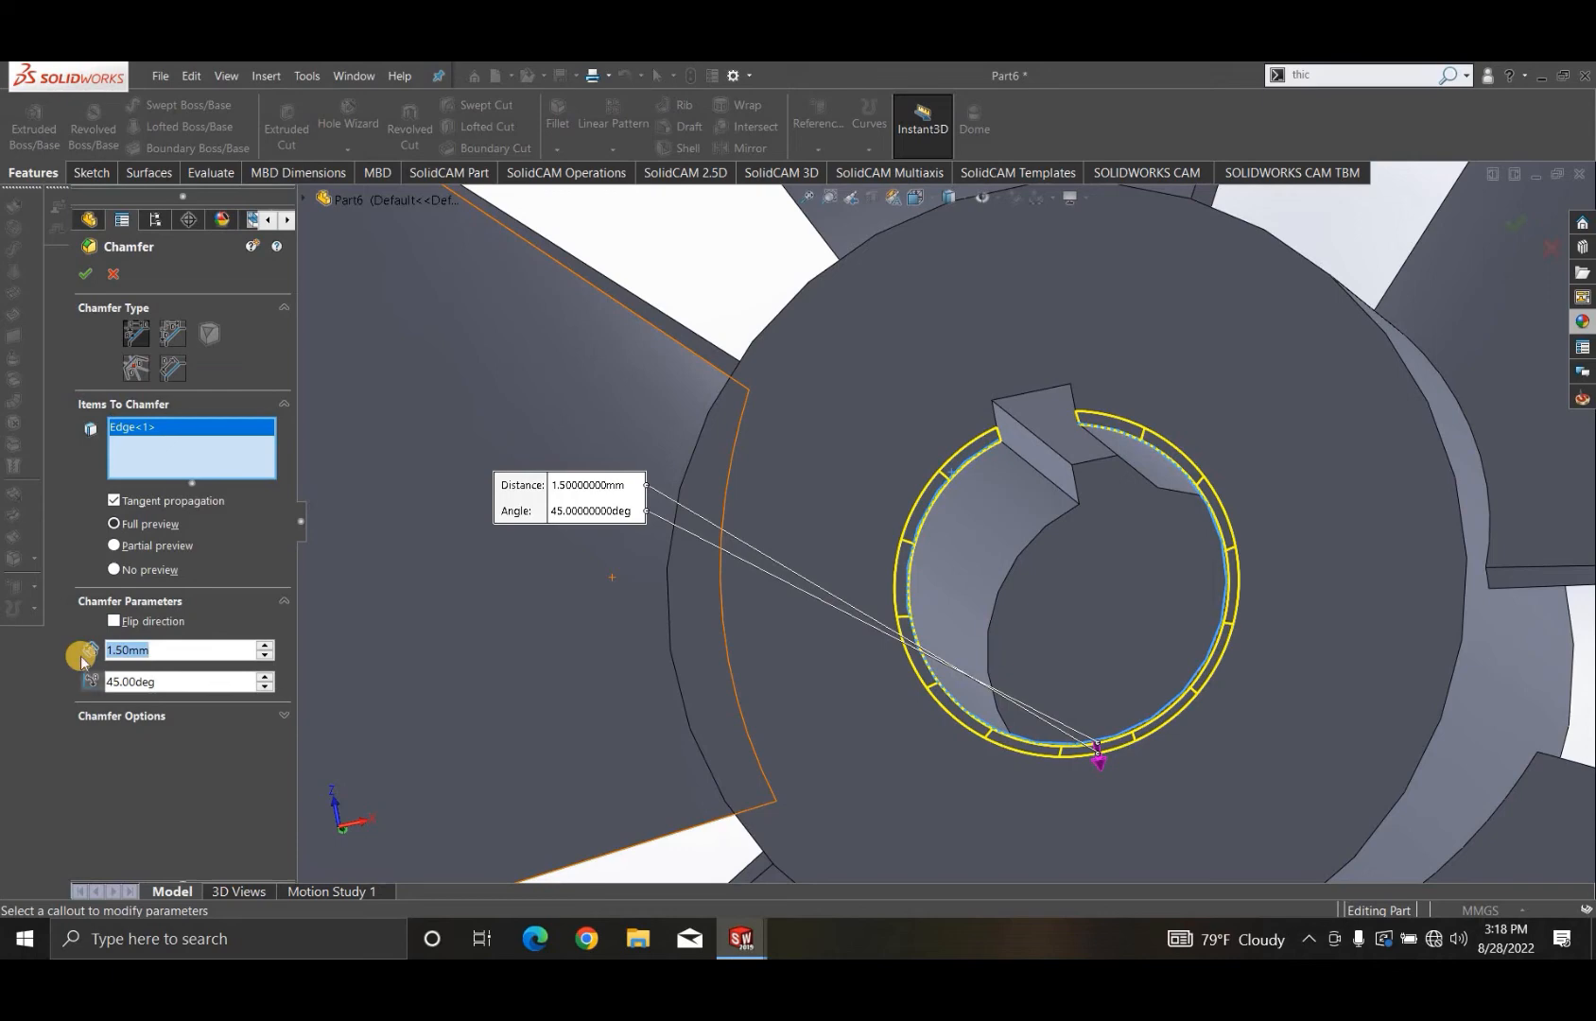
text(2)
key(Return)
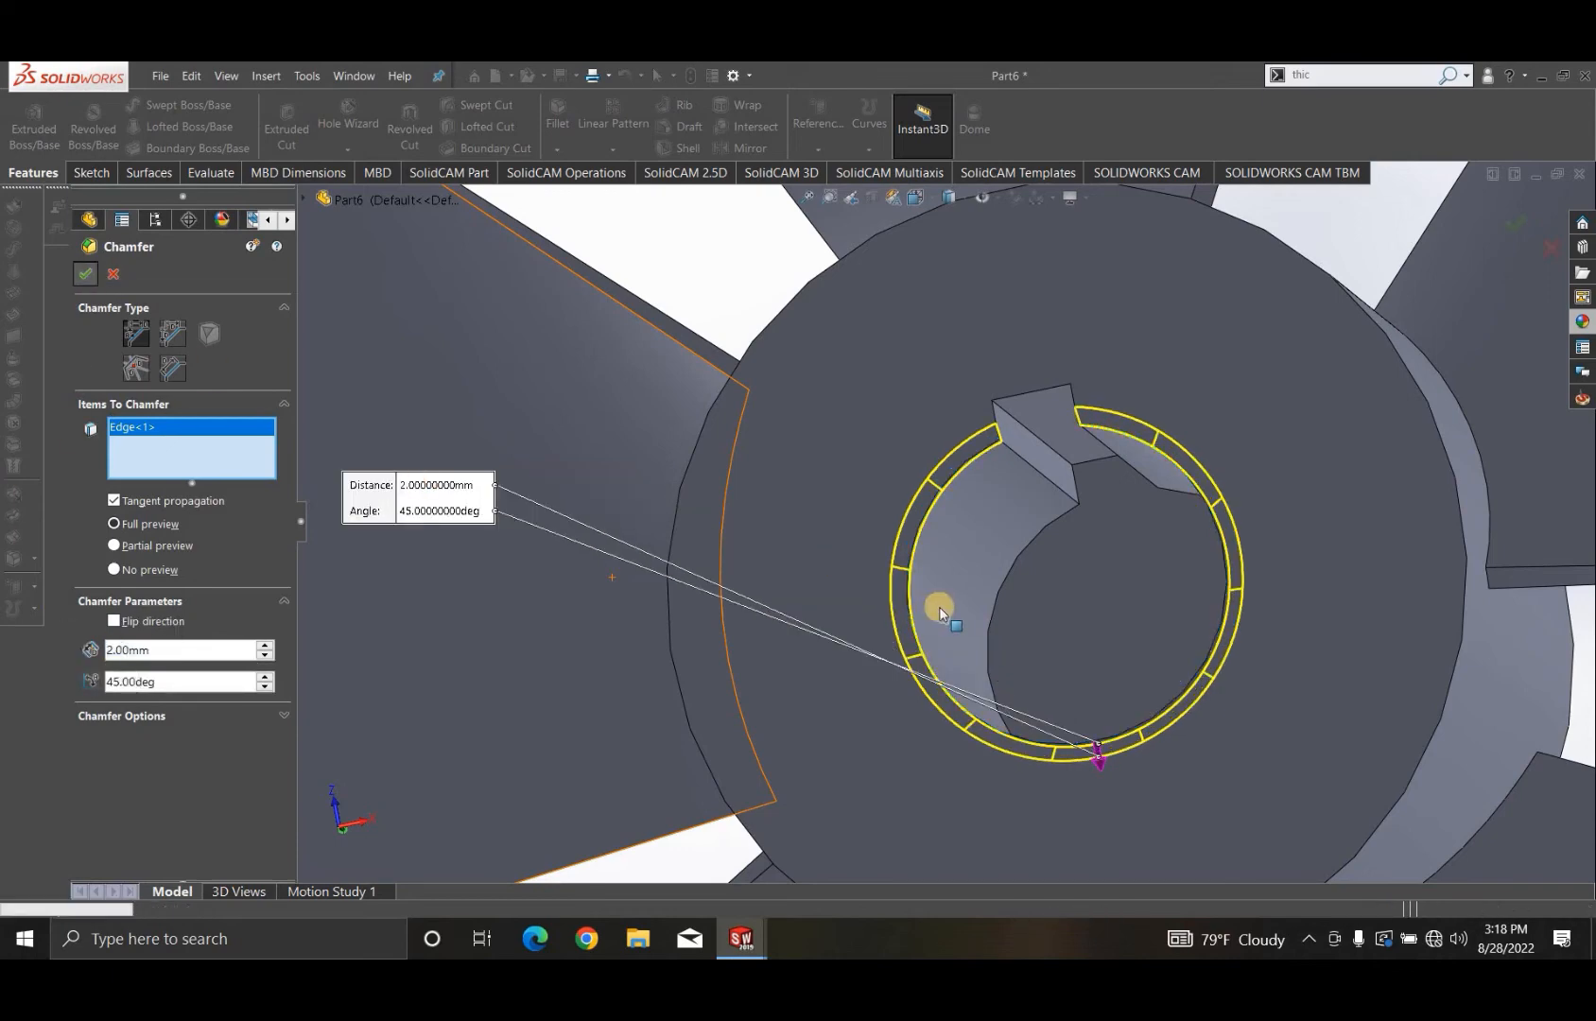
- Fillet the outer circular edge of the hub's bottom end face with a 3 mm radius
scroll(1077, 631, up, 2)
middle_drag(1140, 501, 1362, 567)
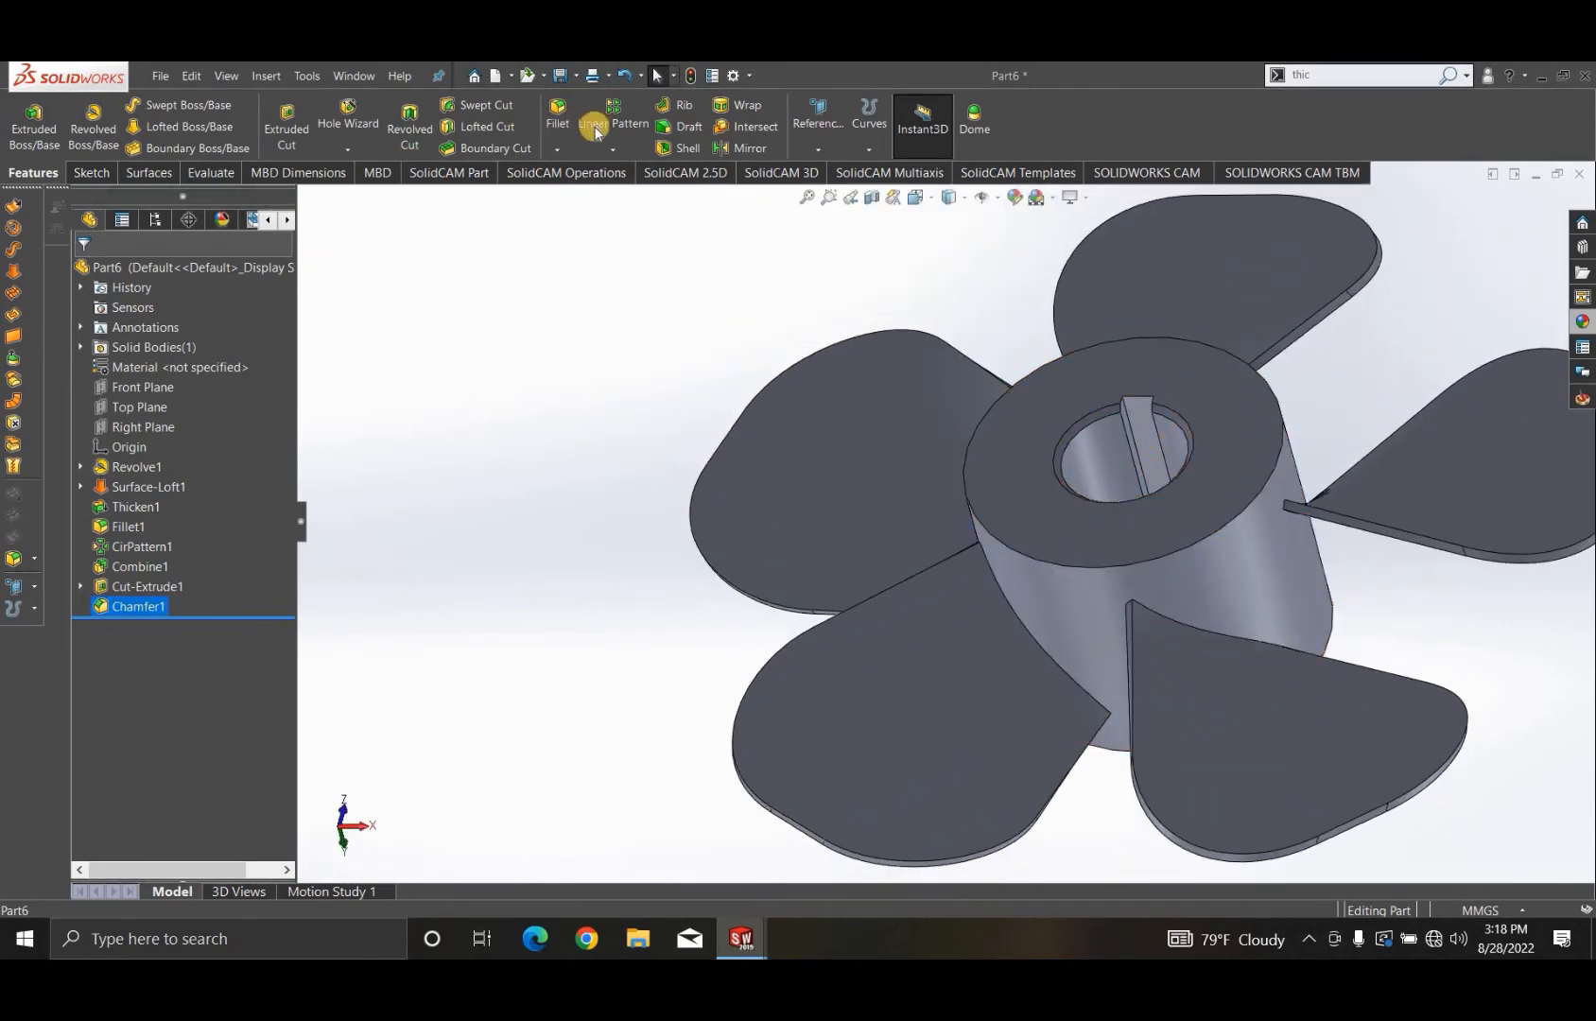
click(557, 149)
click(567, 164)
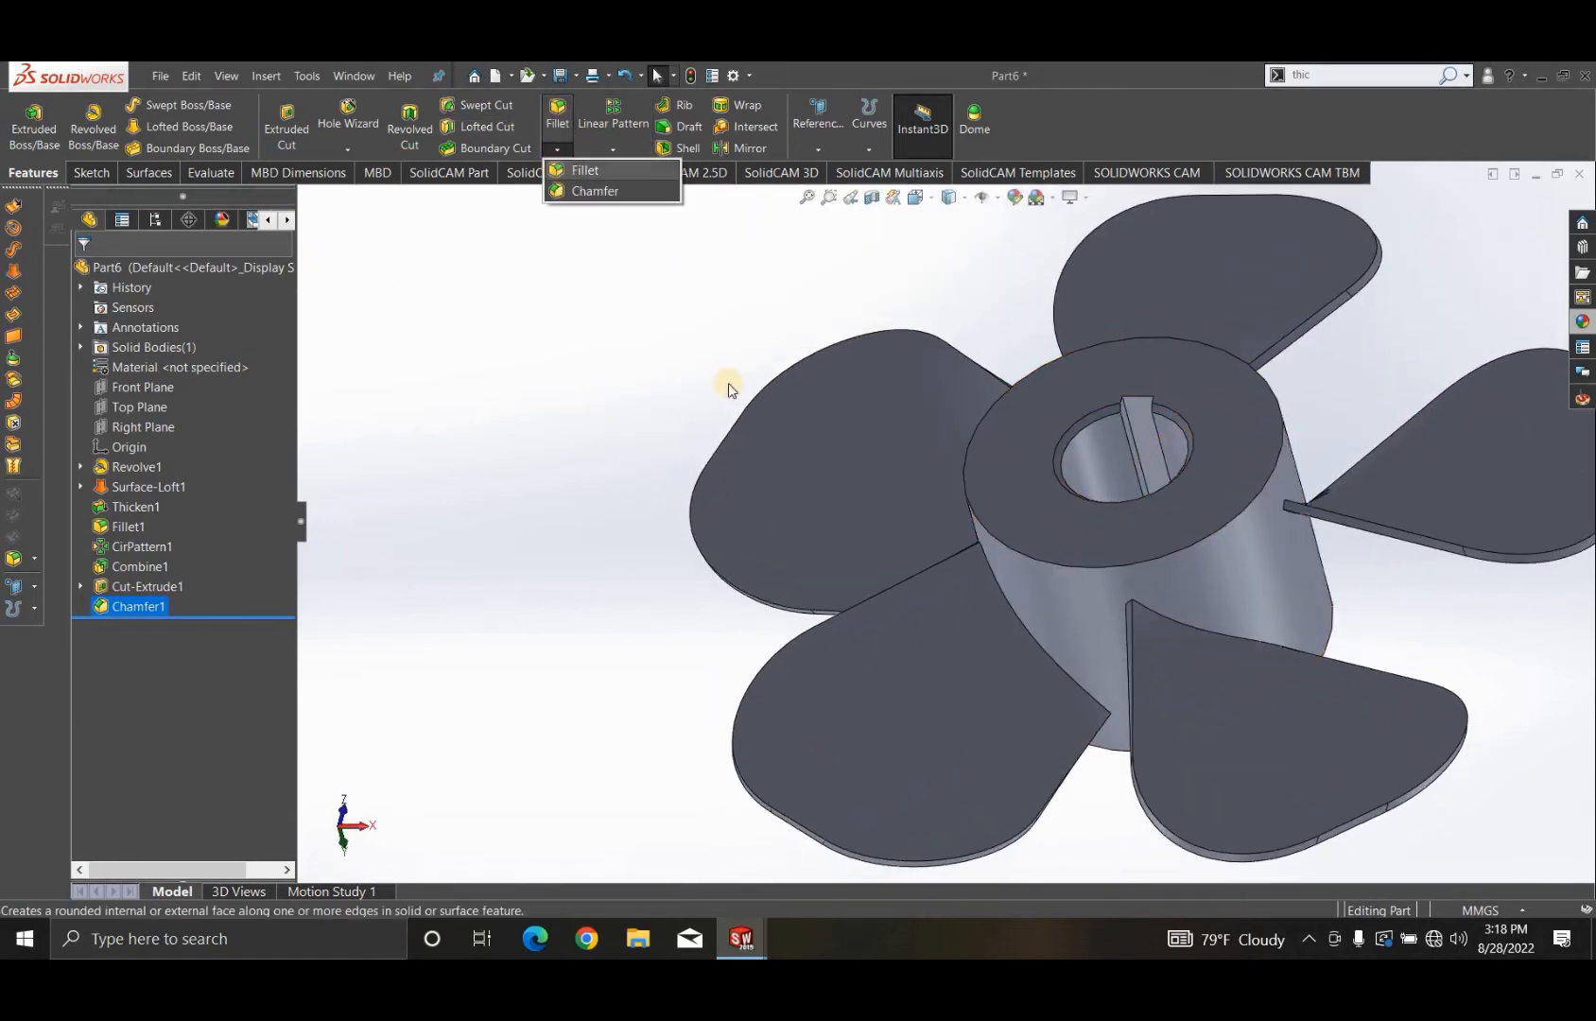
click(998, 541)
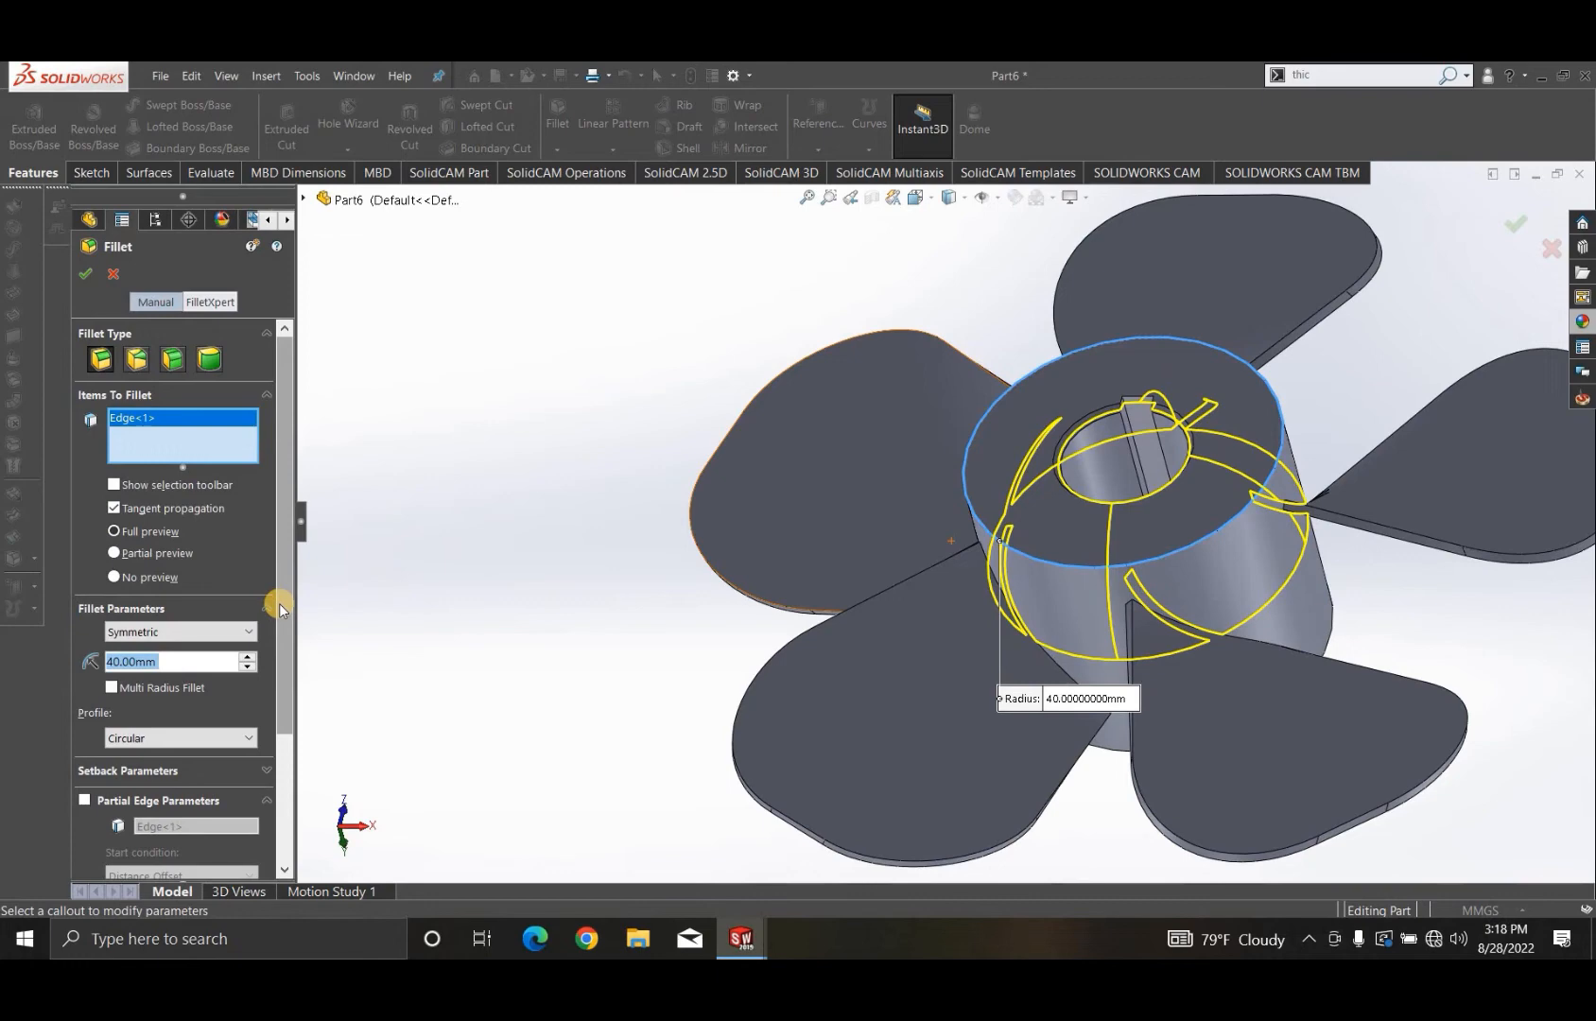
text(5)
key(Return)
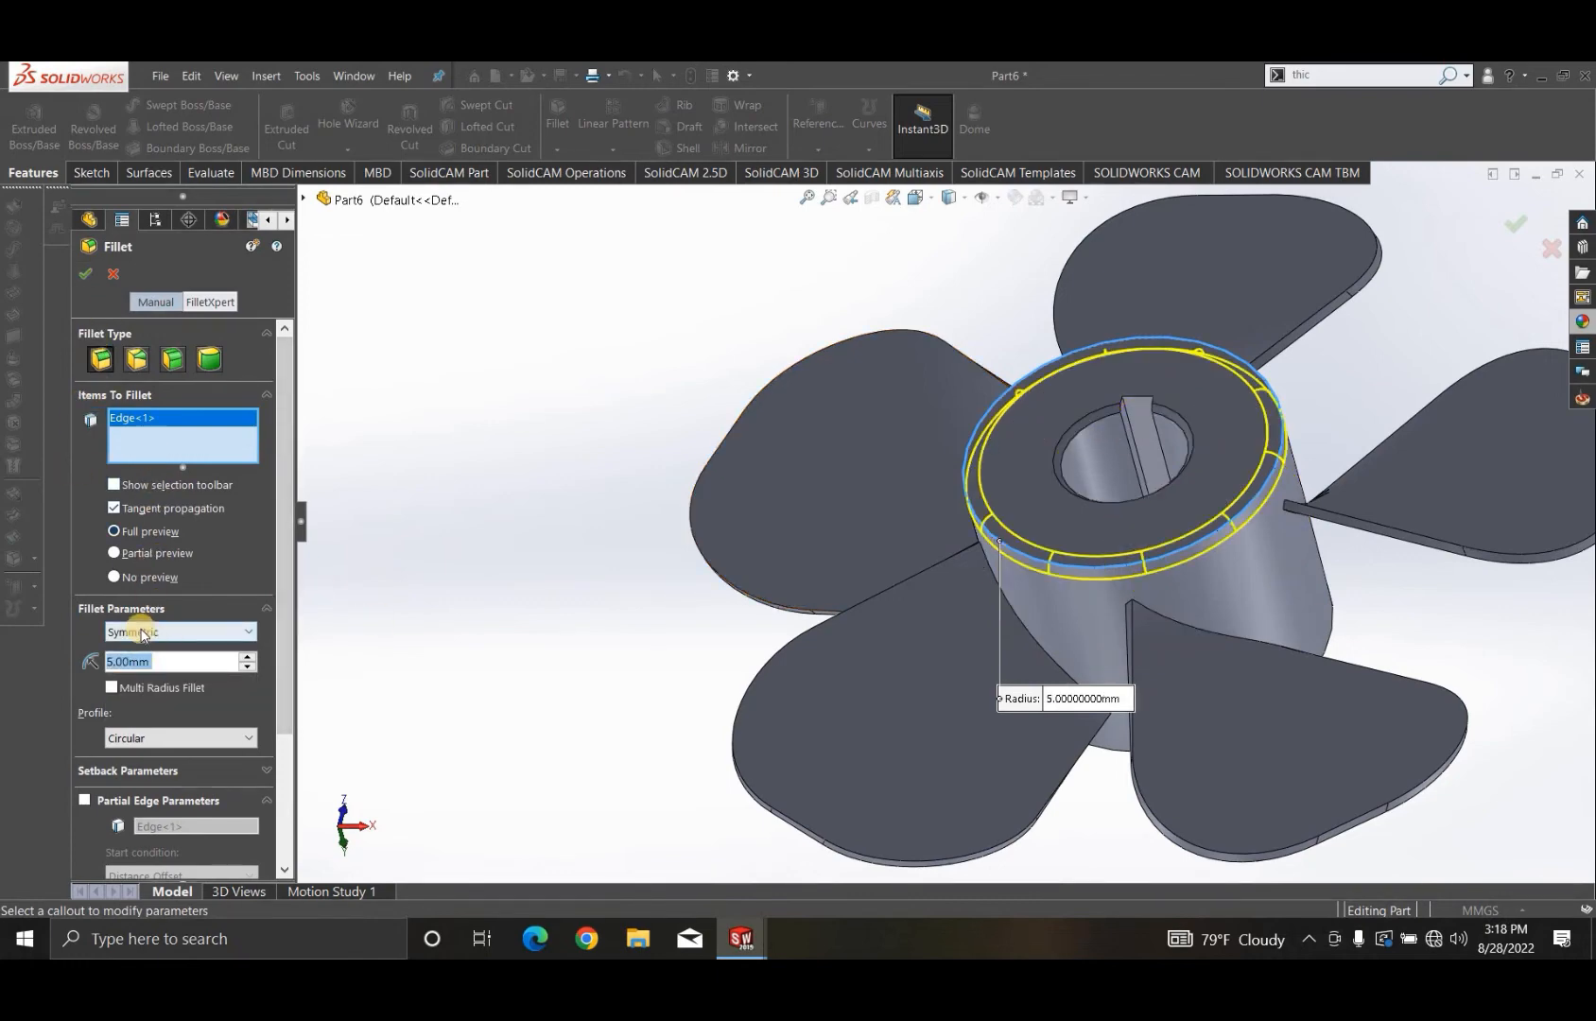
text(2)
key(Return)
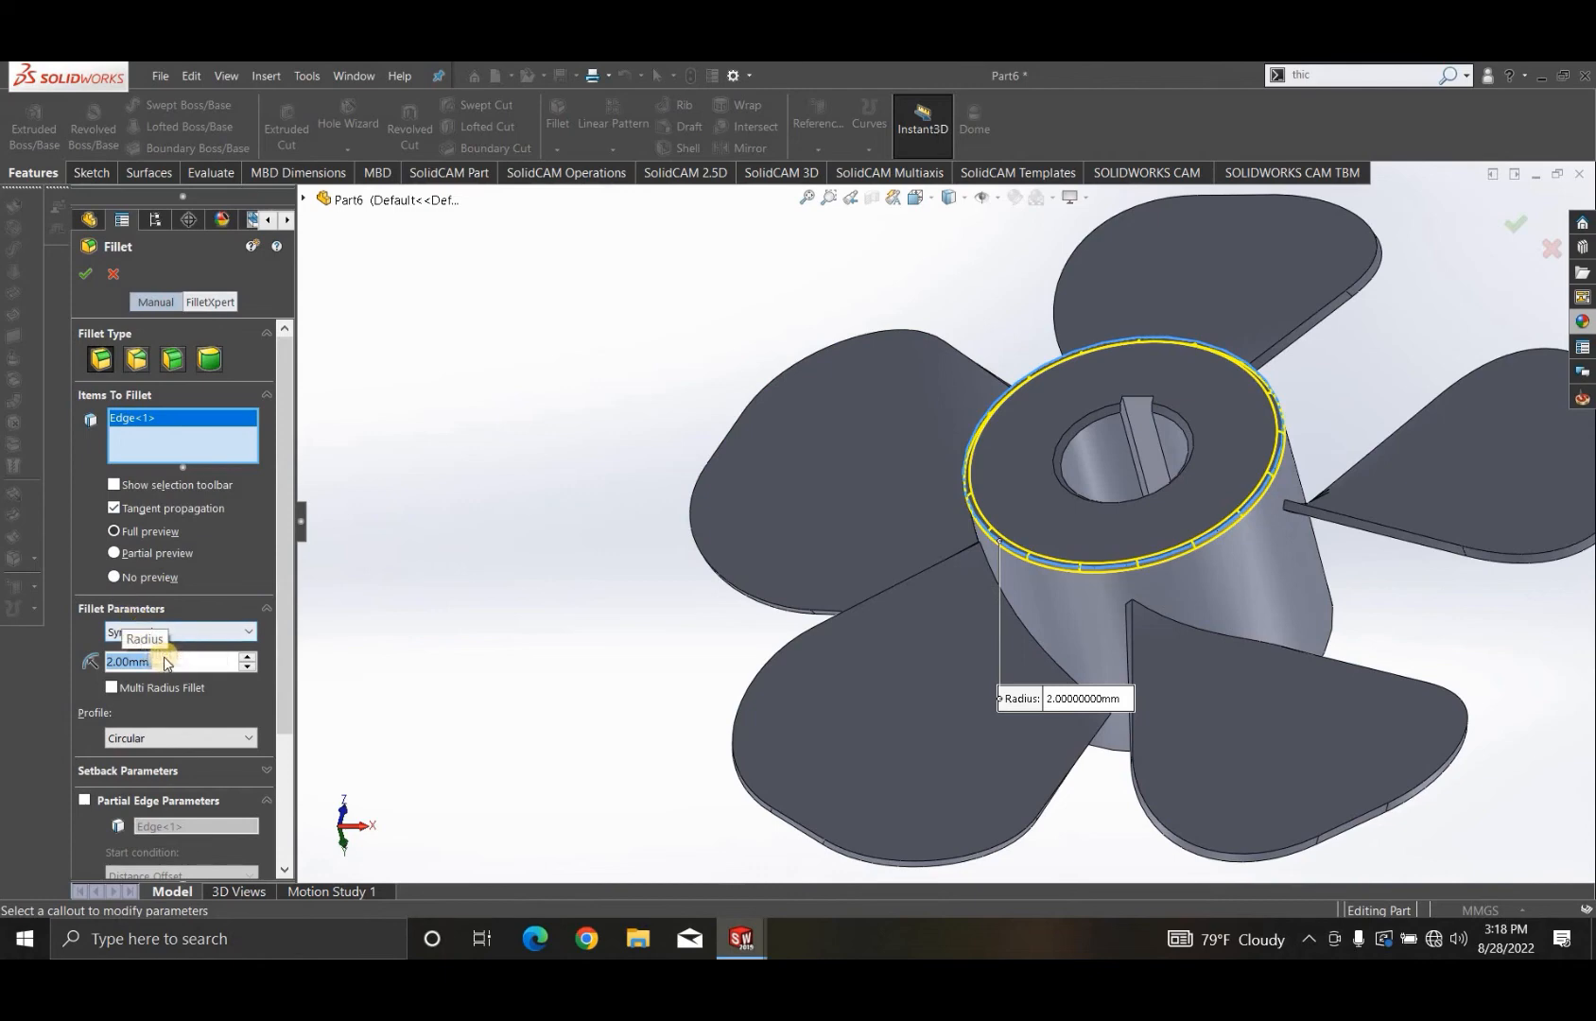
text(3)
key(Return)
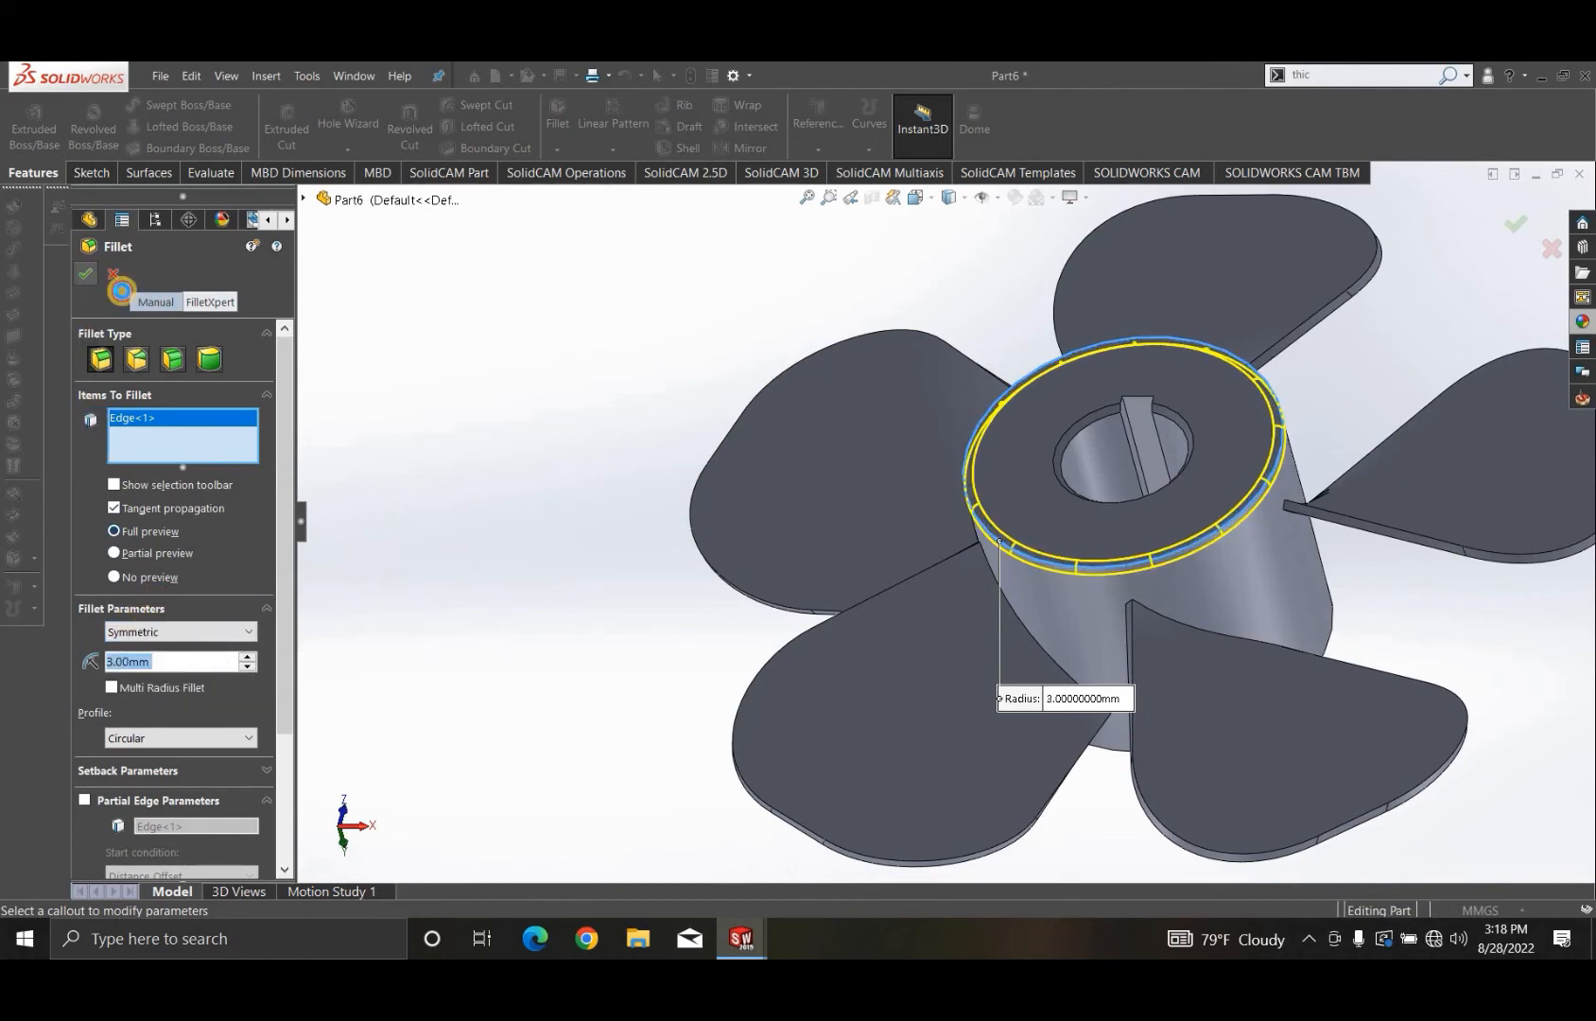
key(Return)
- Fillet the hub's closed top end face with a 10 mm radius
middle_drag(962, 612, 567, 129)
click(900, 516)
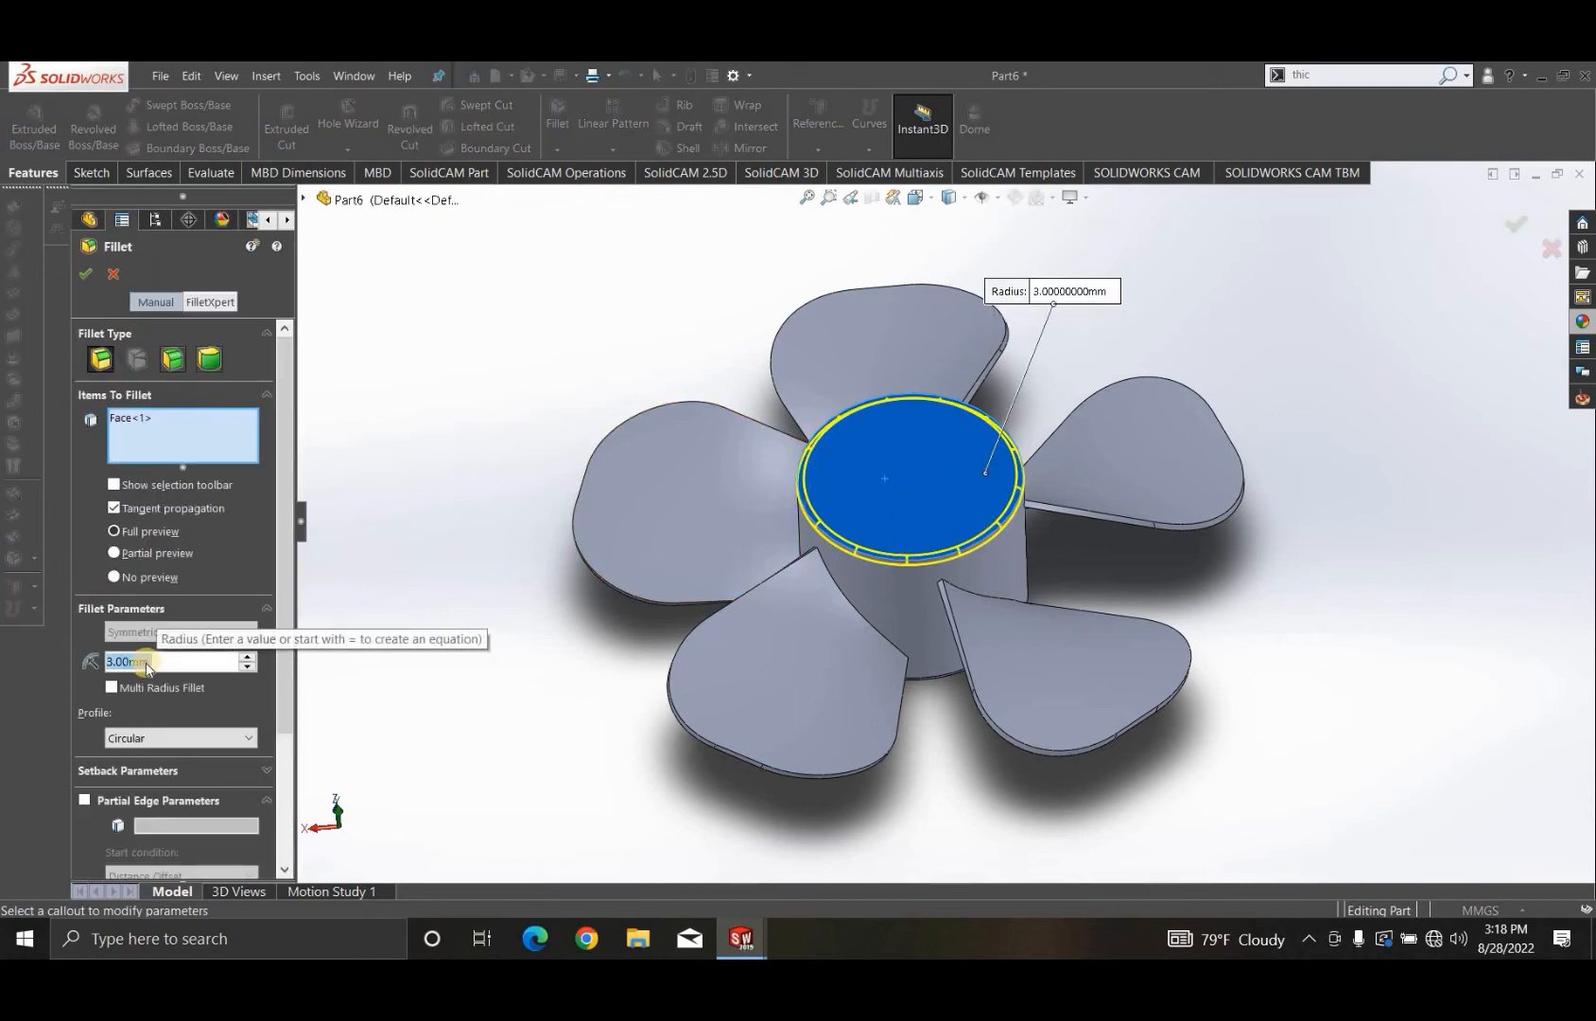
text(5)
key(Return)
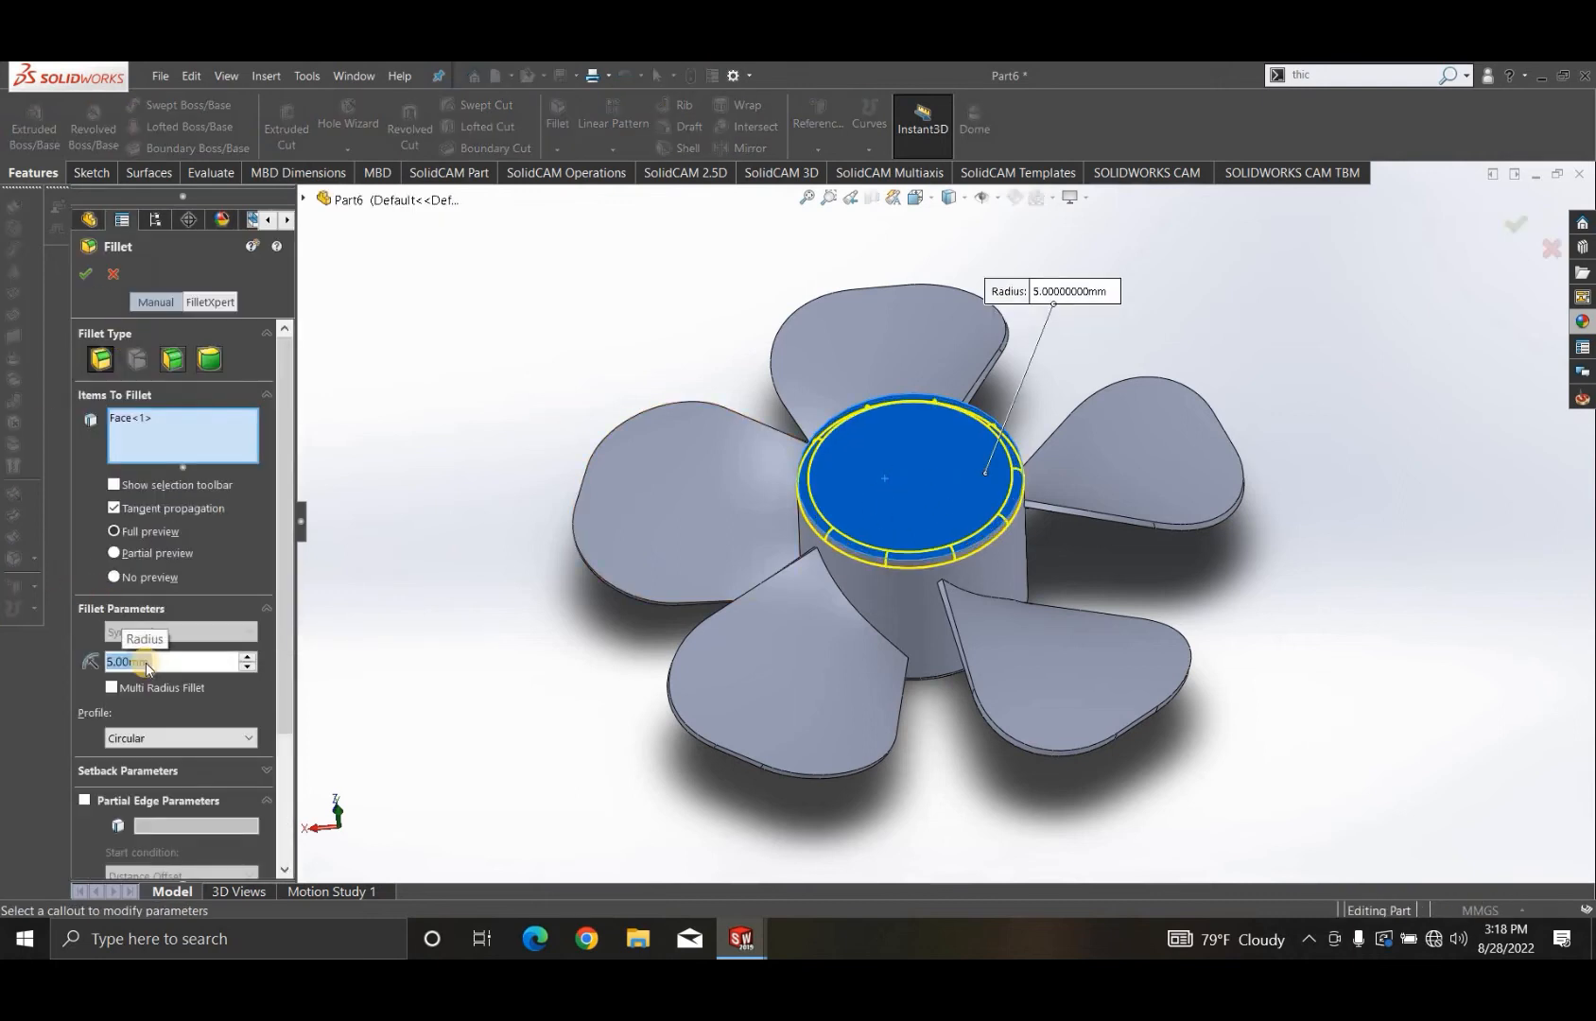
text(10)
key(Return)
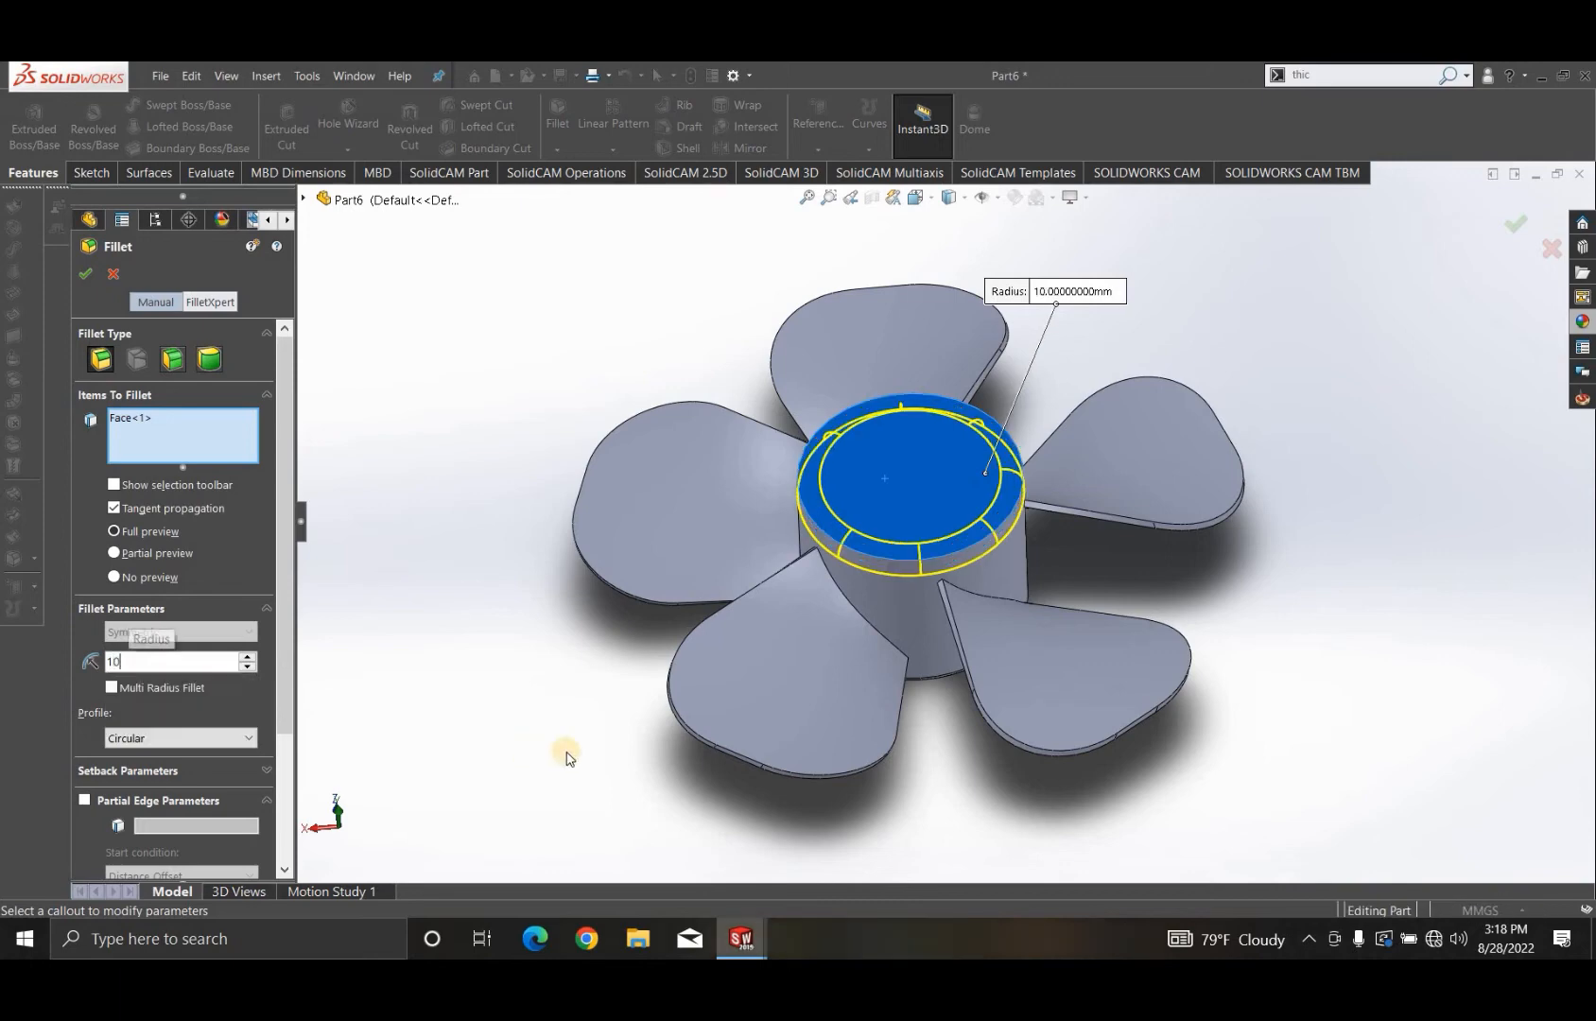
middle_drag(962, 542, 955, 652)
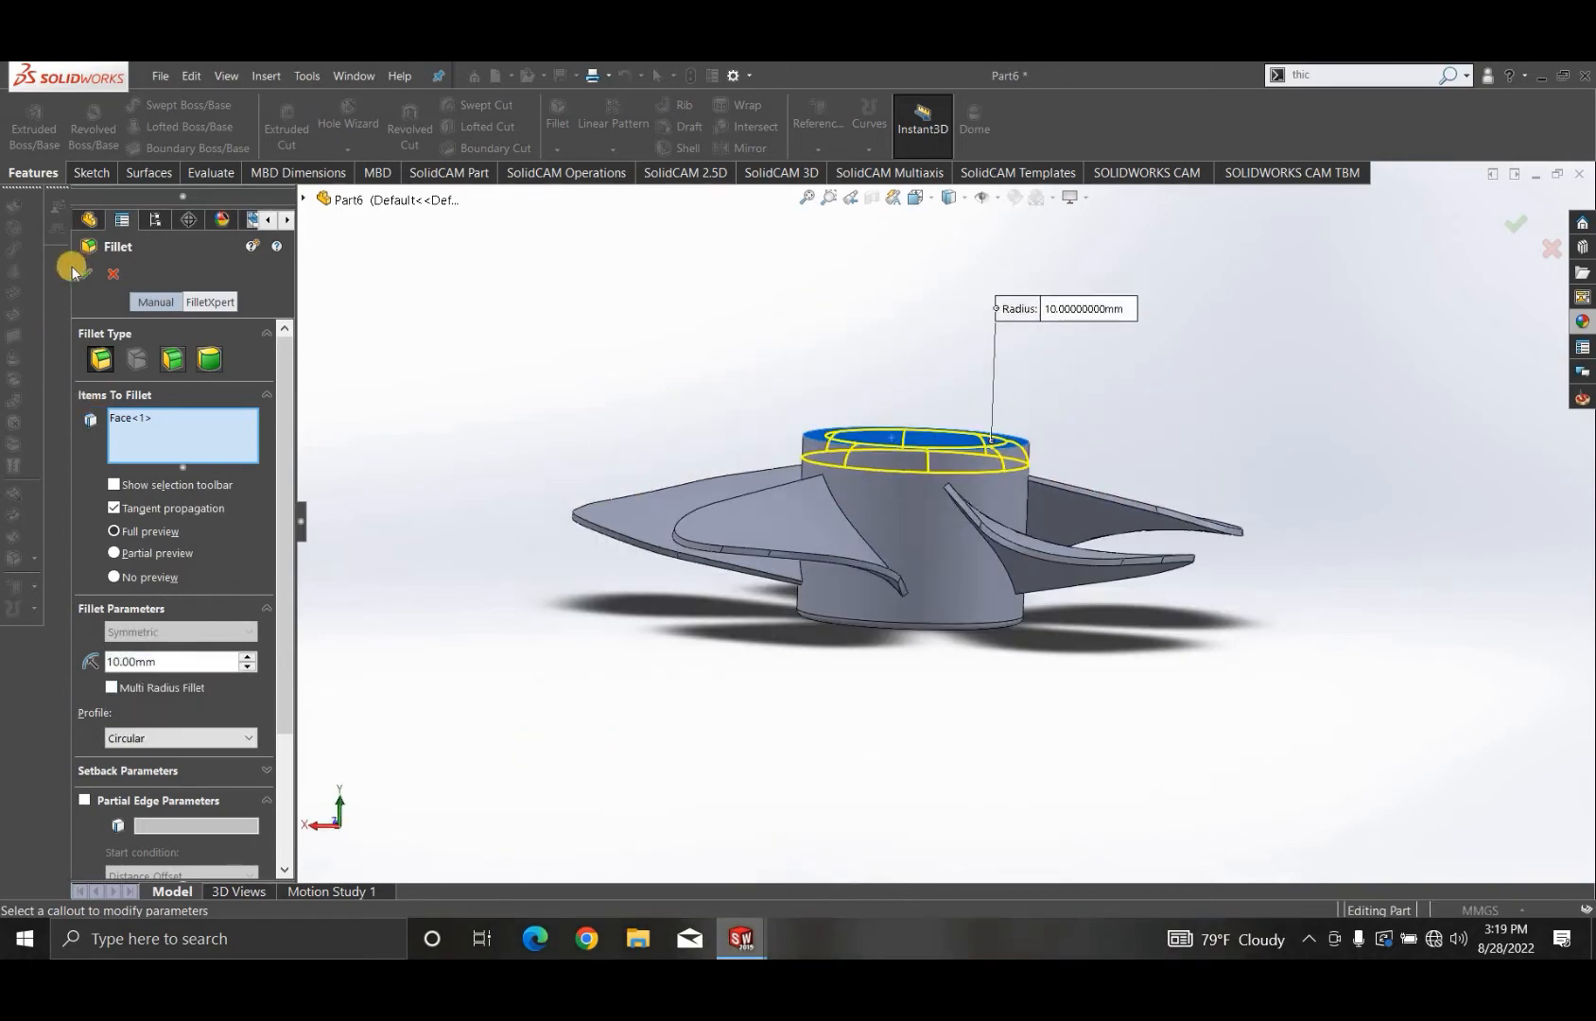
click(767, 796)
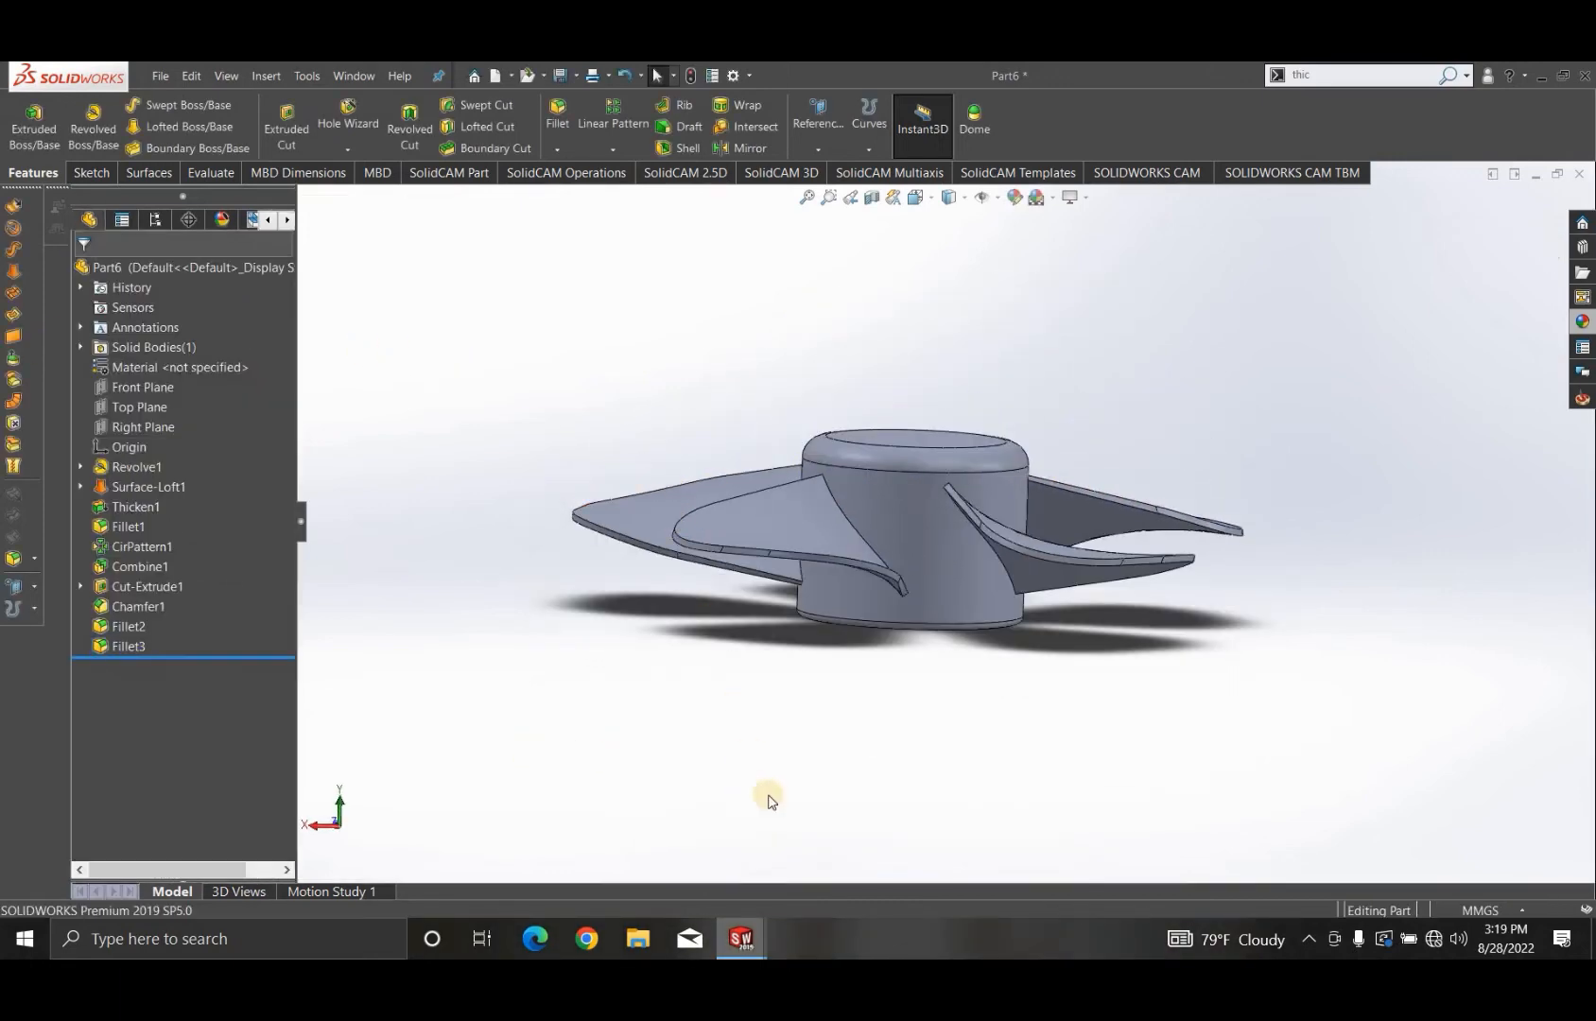
- Edit the whole part's appearance and apply the light grey with value 192 from the standard colour palette
middle_drag(884, 643, 967, 775)
middle_drag(835, 820, 822, 542)
scroll(822, 542, down, 2)
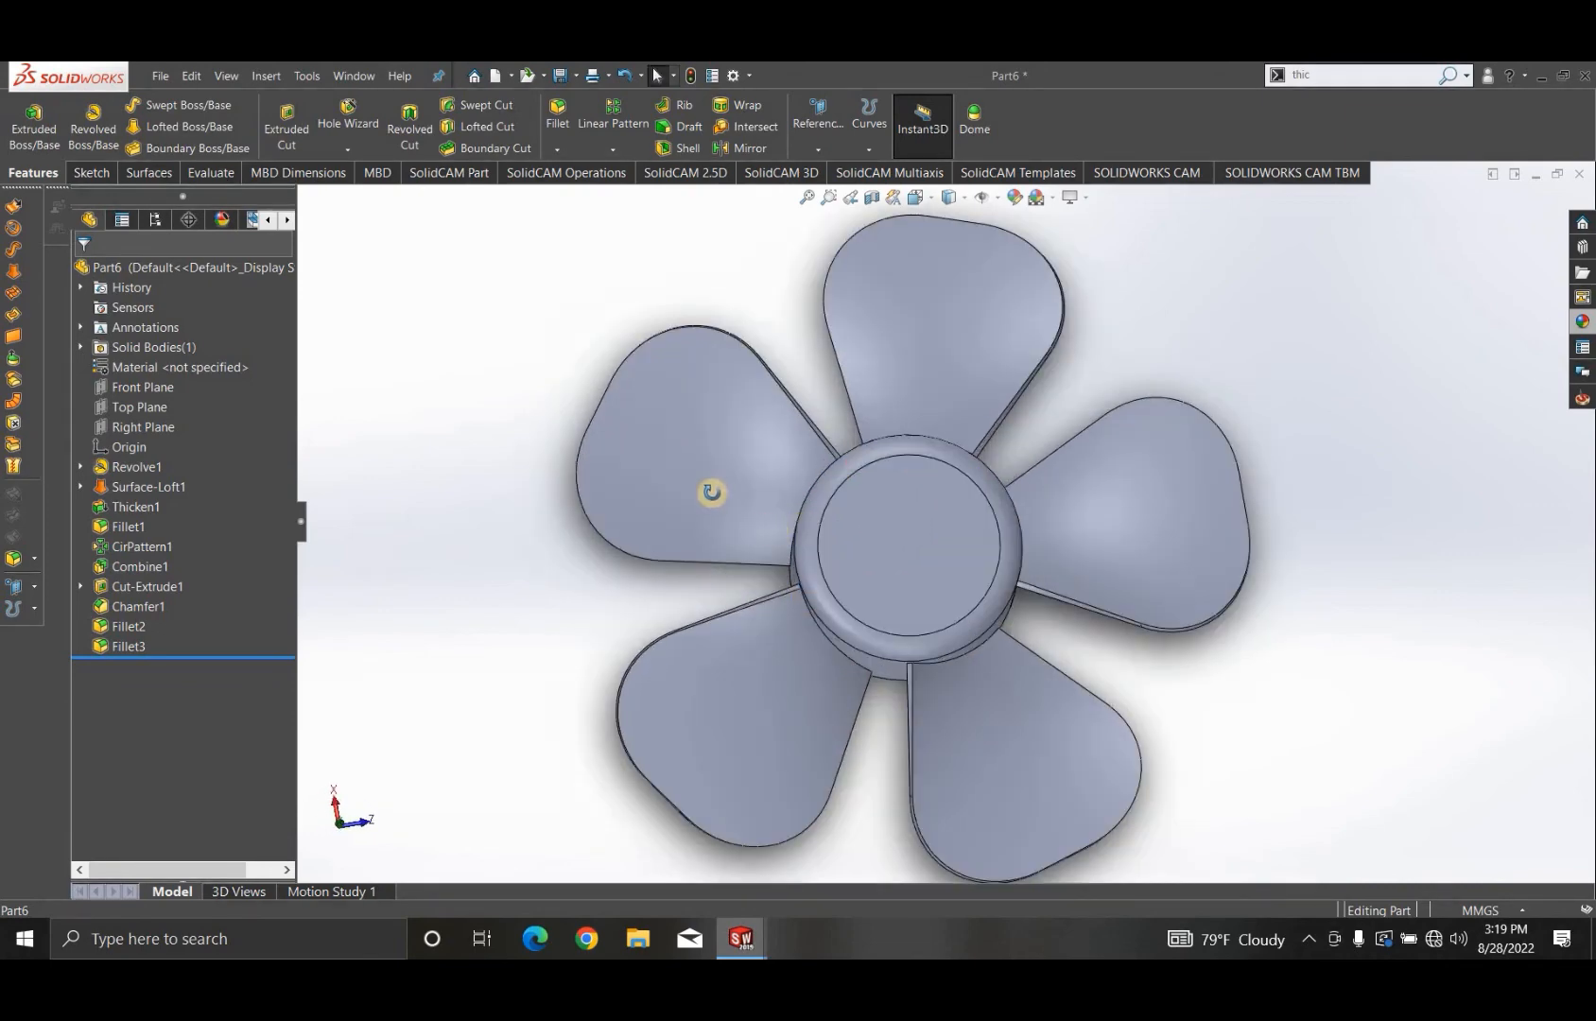
middle_drag(713, 495, 879, 449)
scroll(931, 586, up, 2)
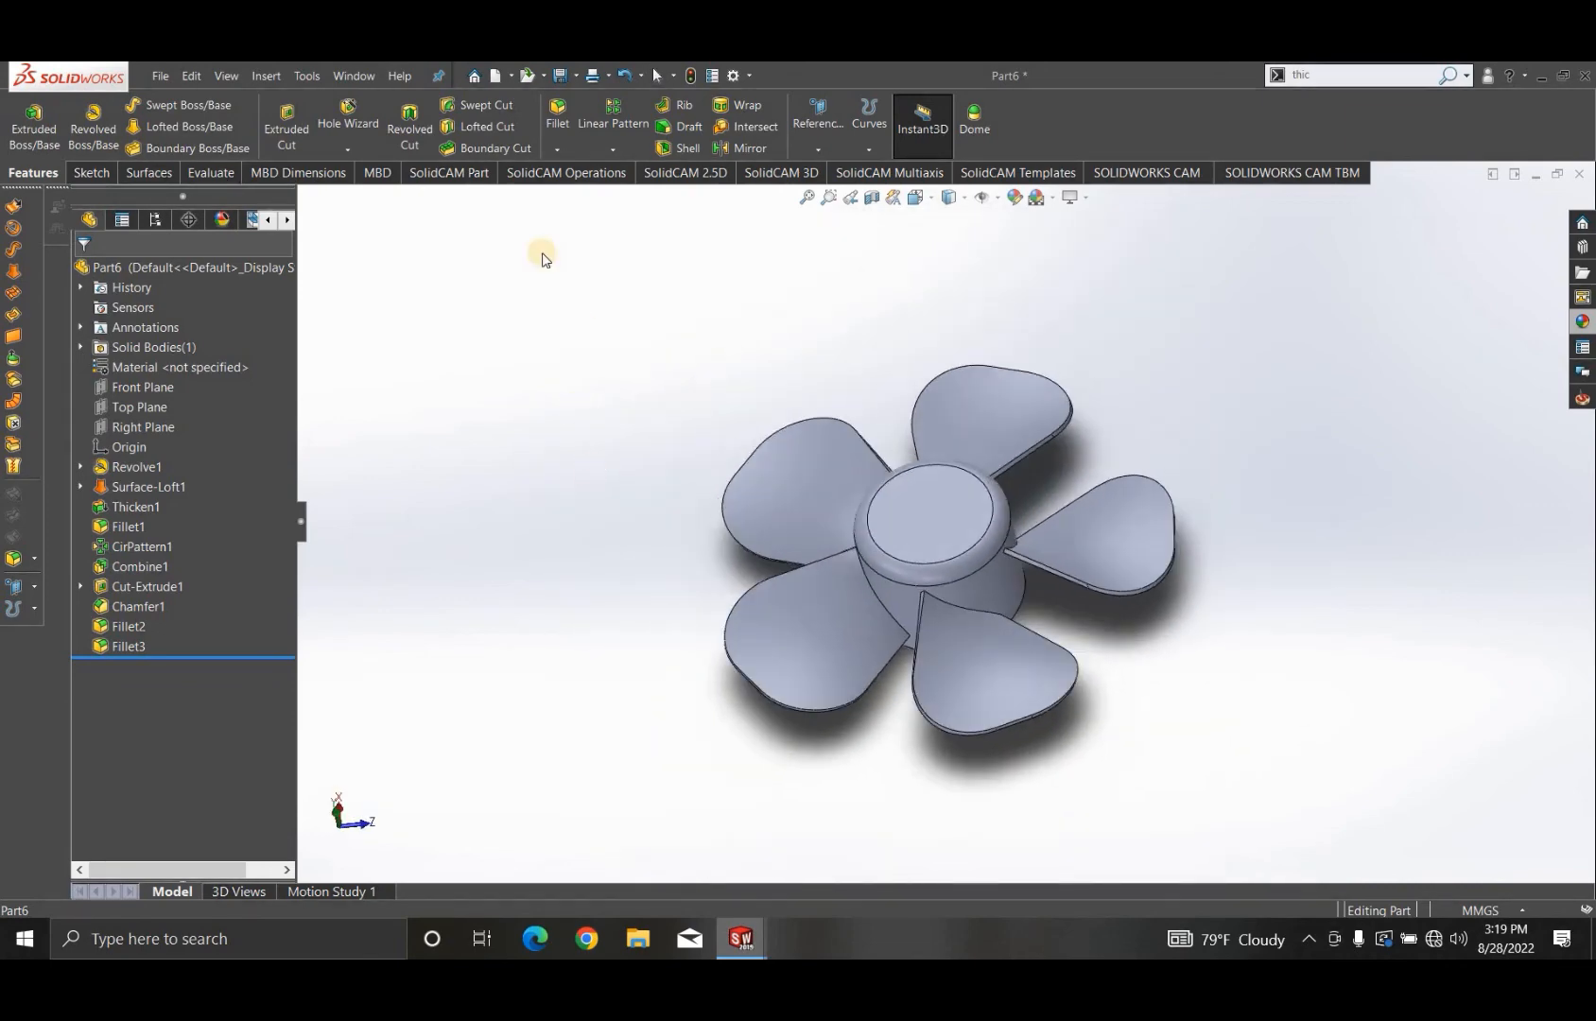
click(1015, 201)
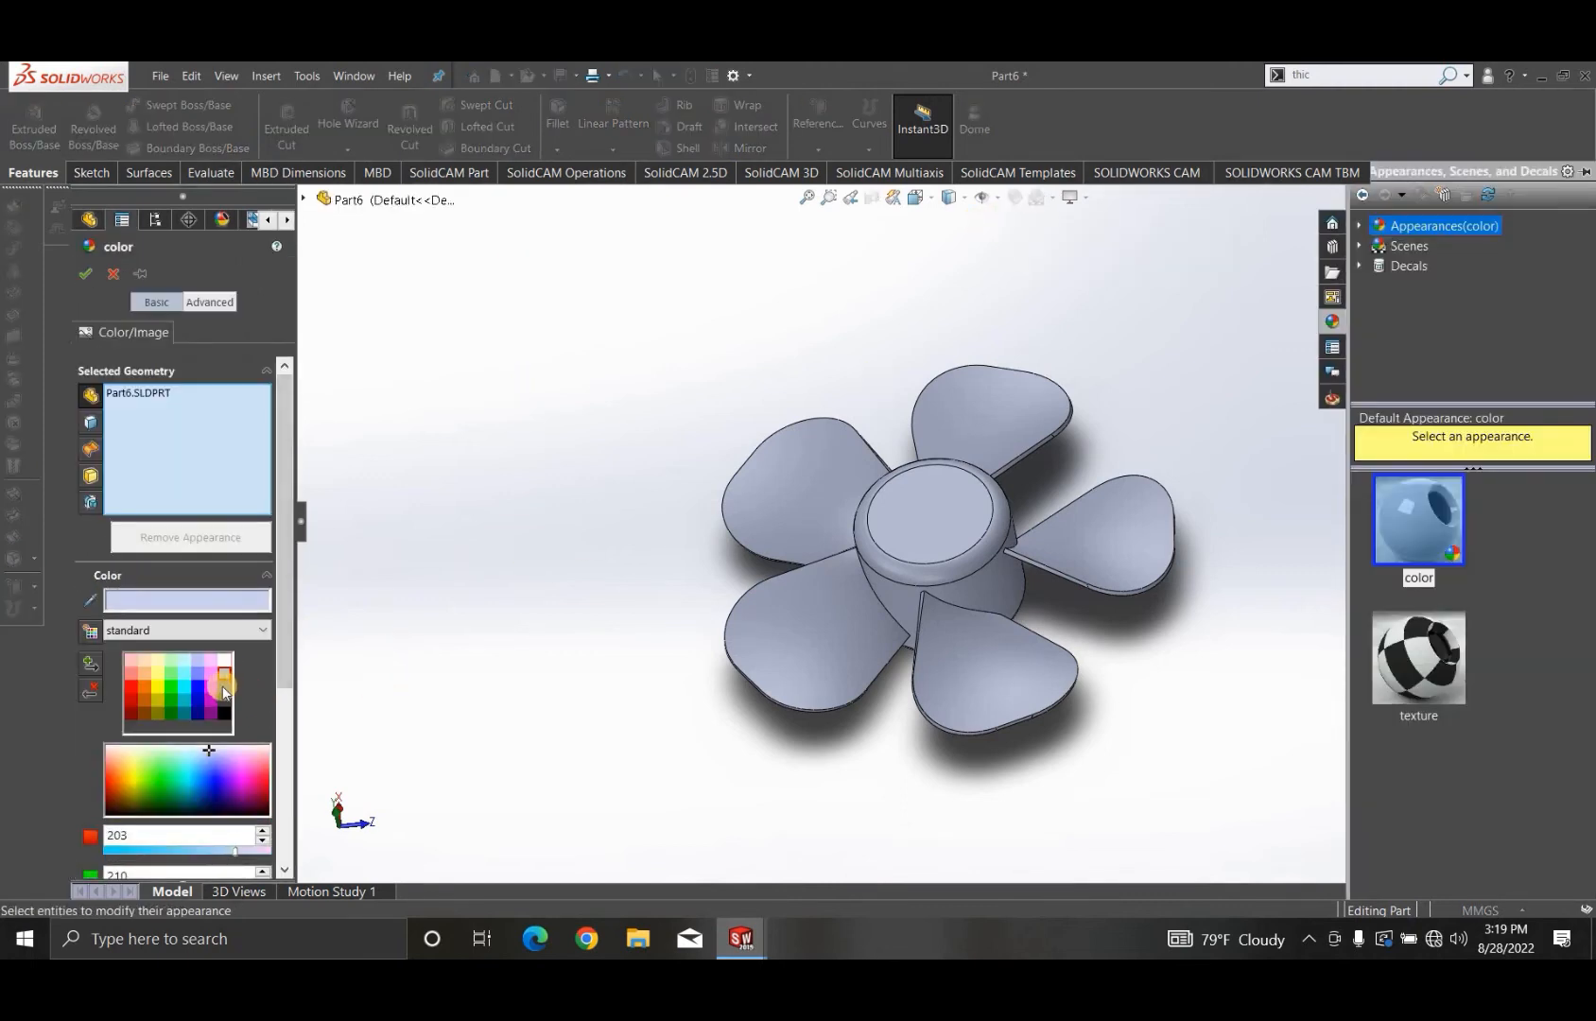
click(225, 681)
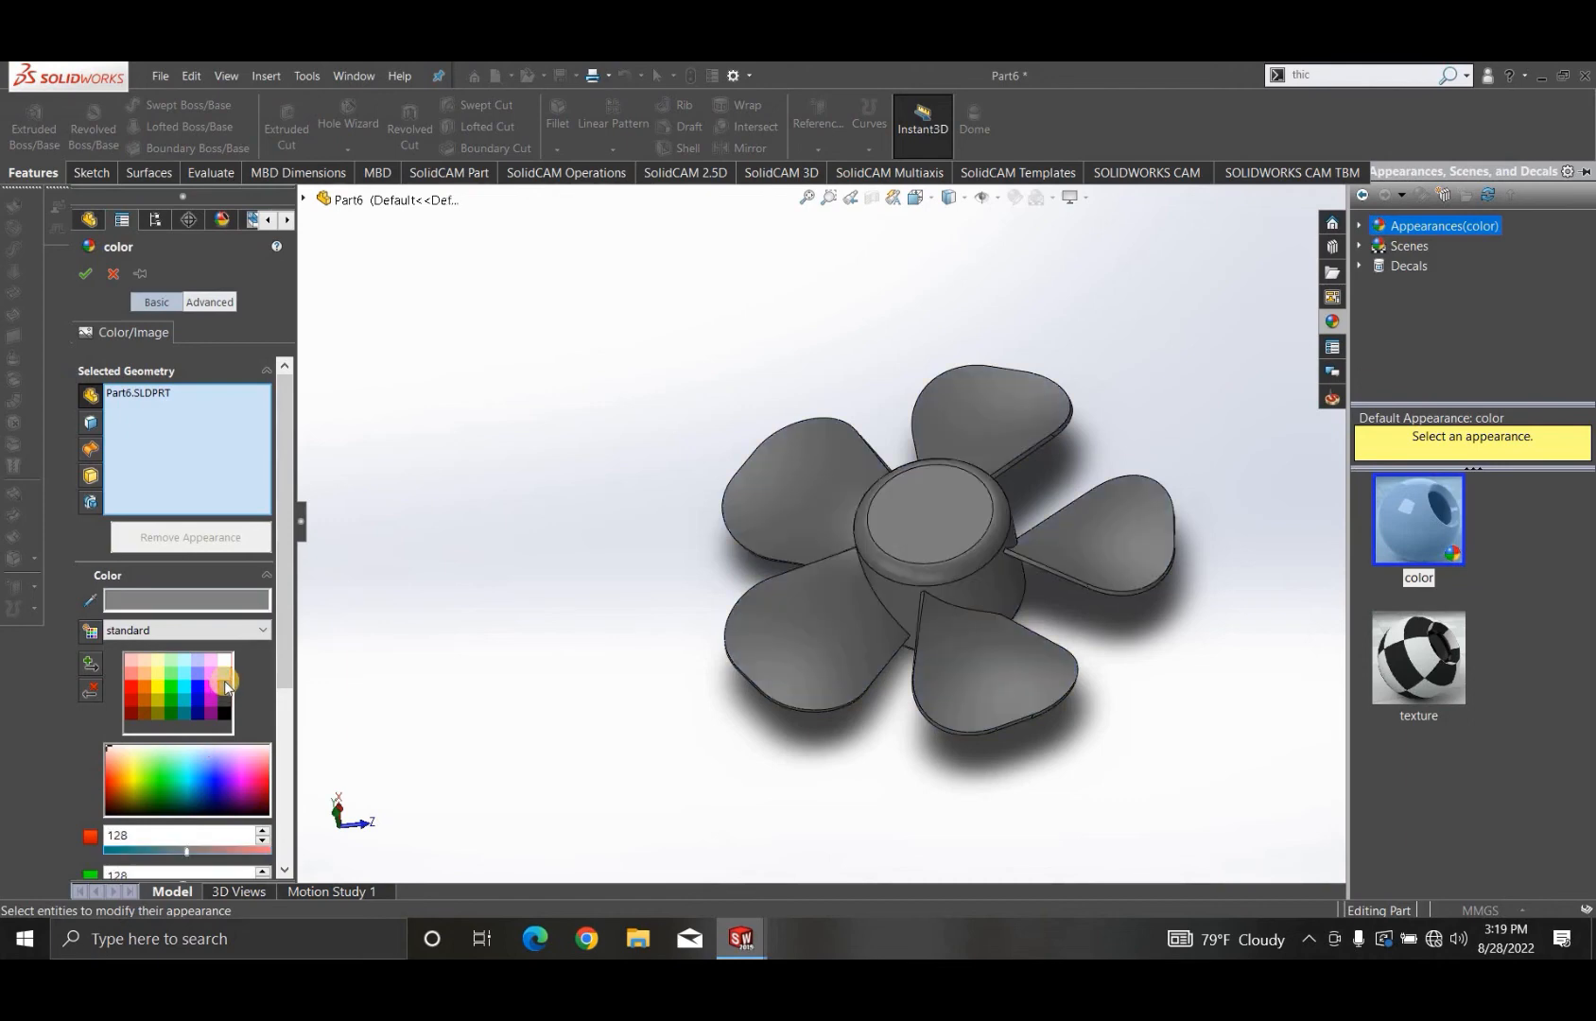
click(225, 673)
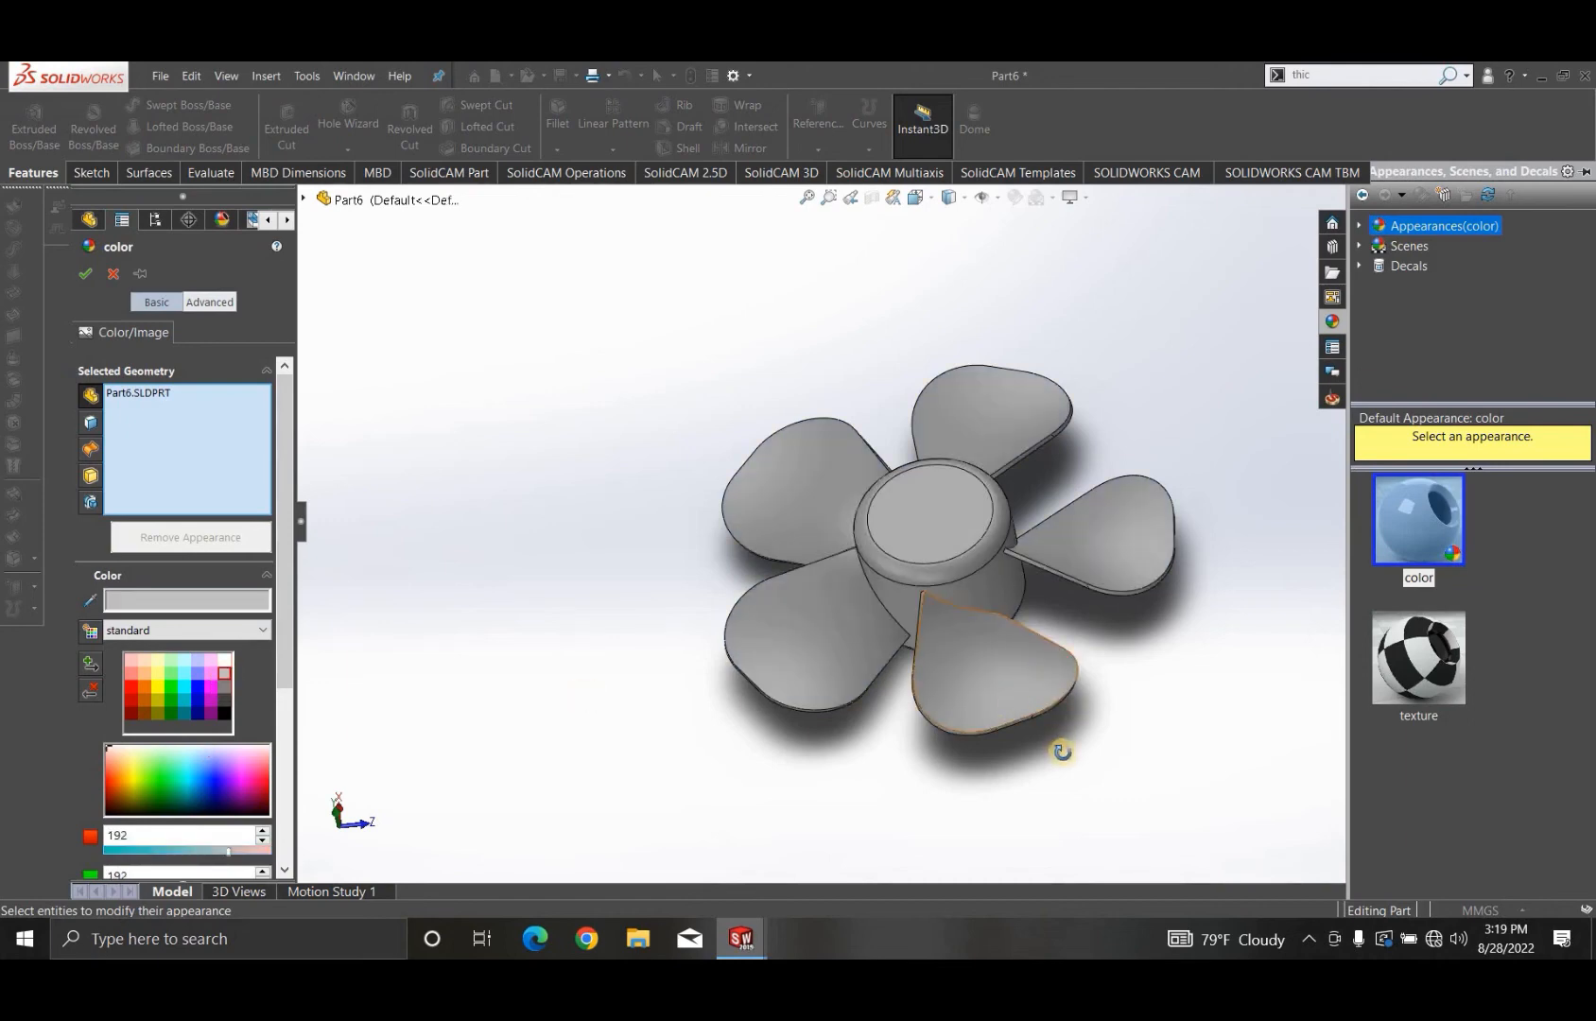
- Compare white and grey from the standard palette on the fan, and accept grey as the part colour
middle_drag(1062, 753, 1193, 662)
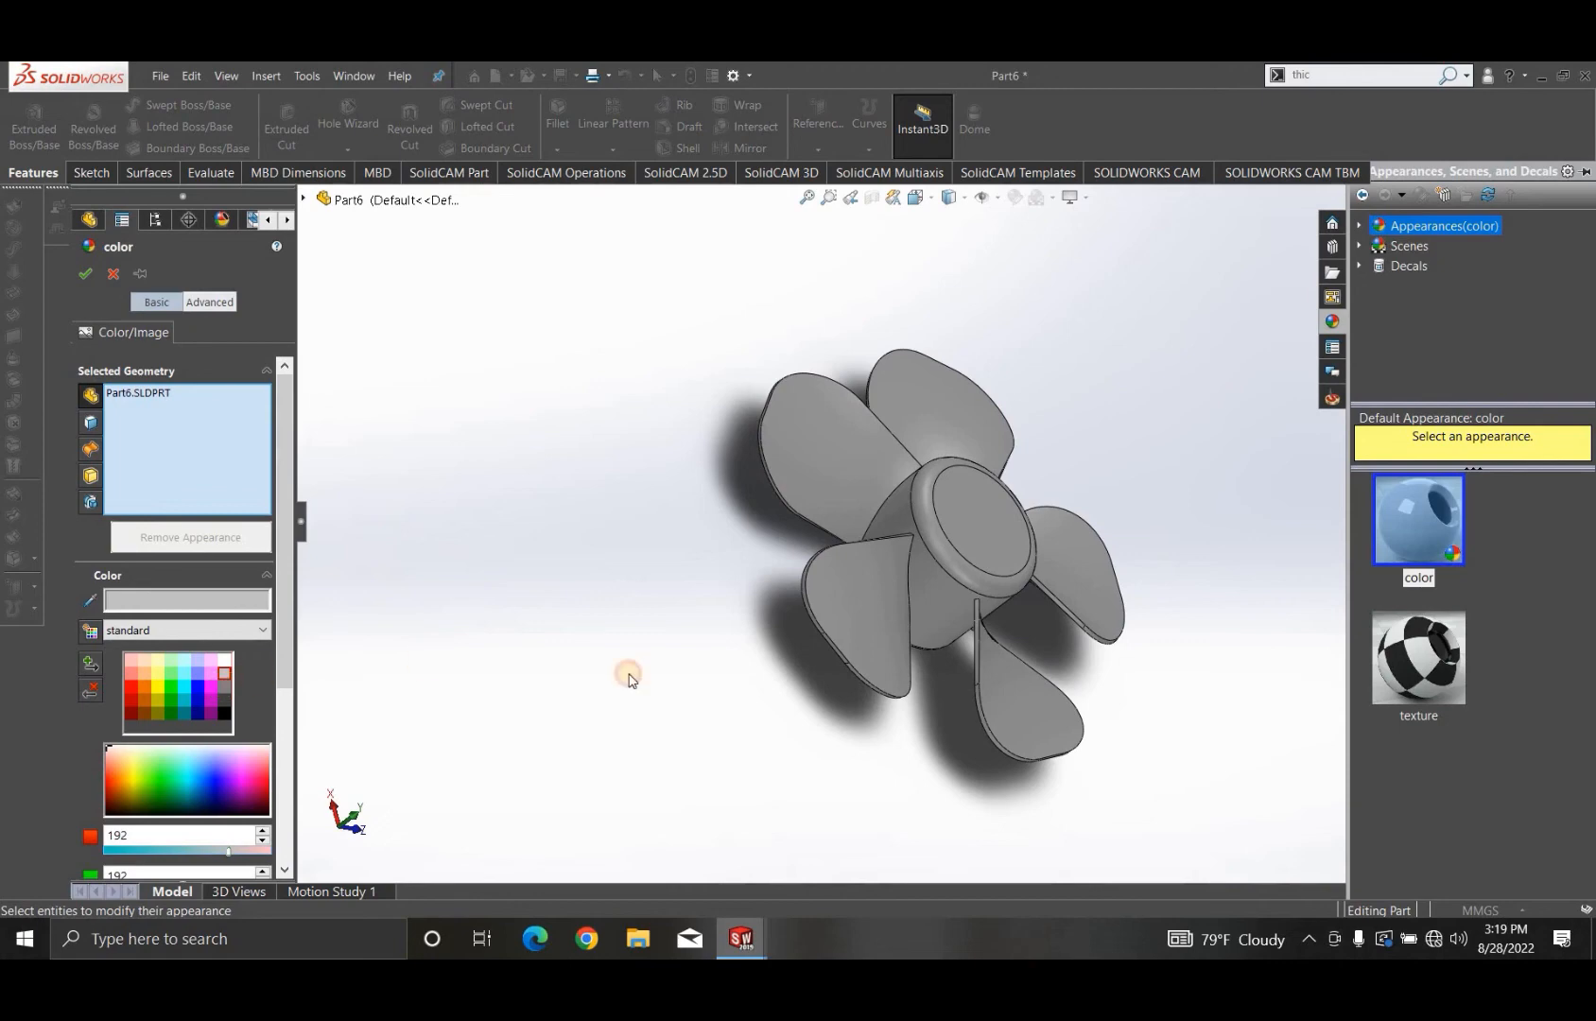
mouse_move(941, 727)
middle_down()
mouse_move(993, 715)
mouse_move(844, 694)
mouse_move(687, 590)
mouse_move(954, 697)
middle_up()
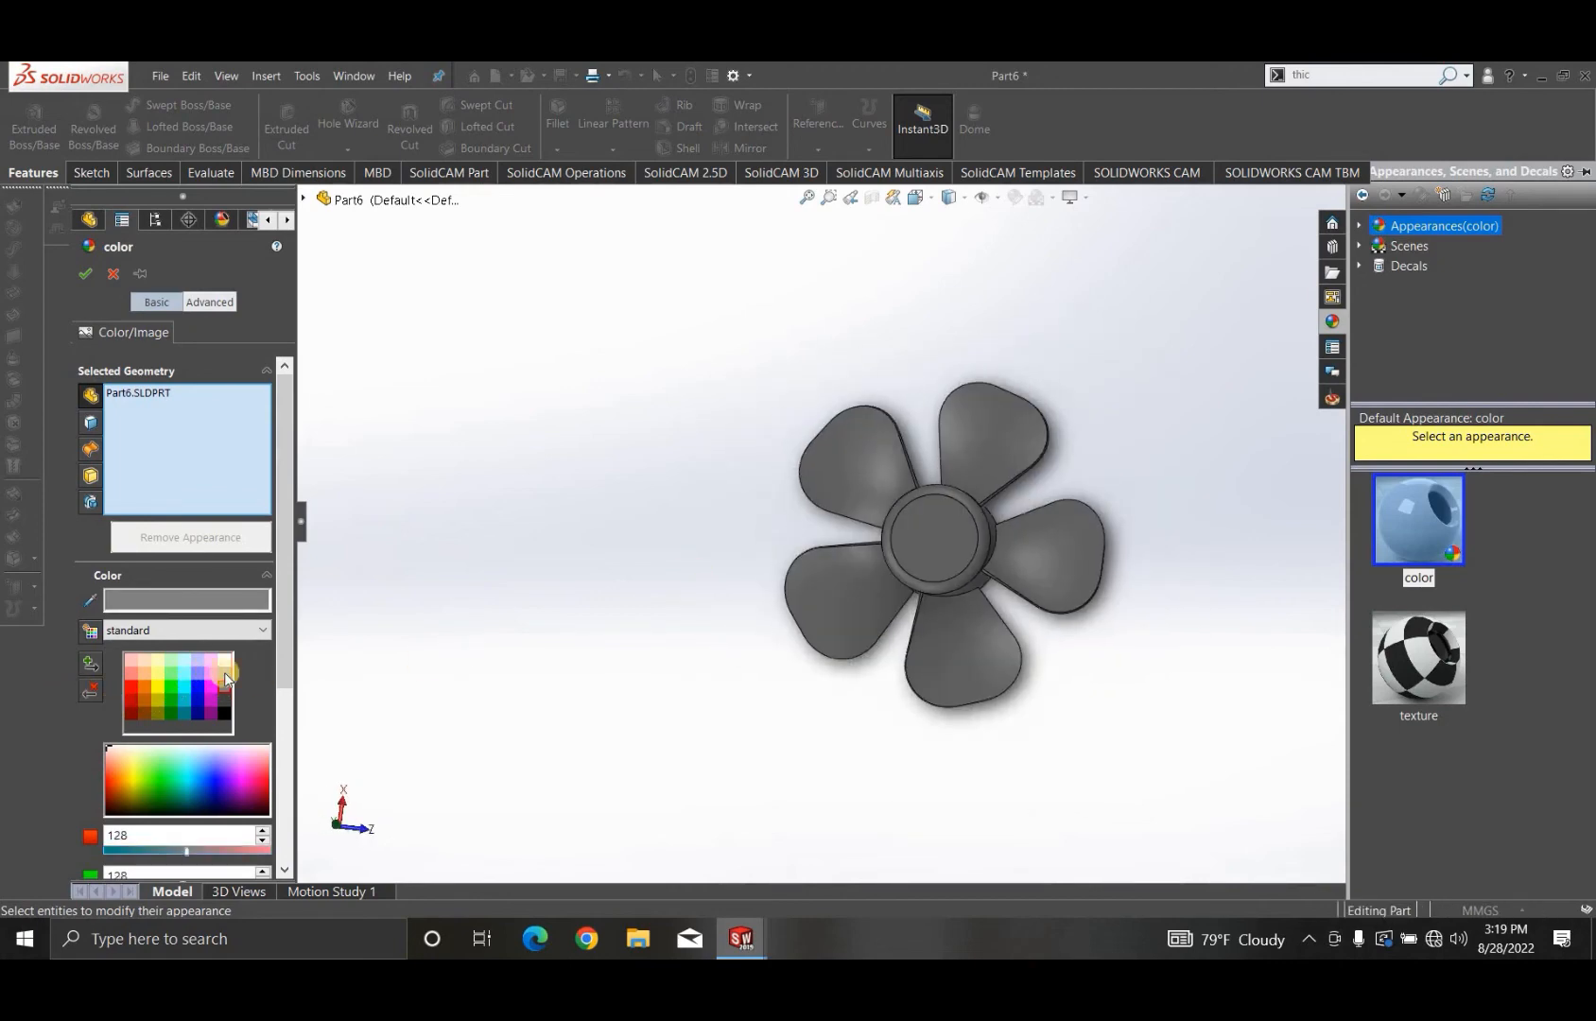
middle_drag(934, 623, 1010, 324)
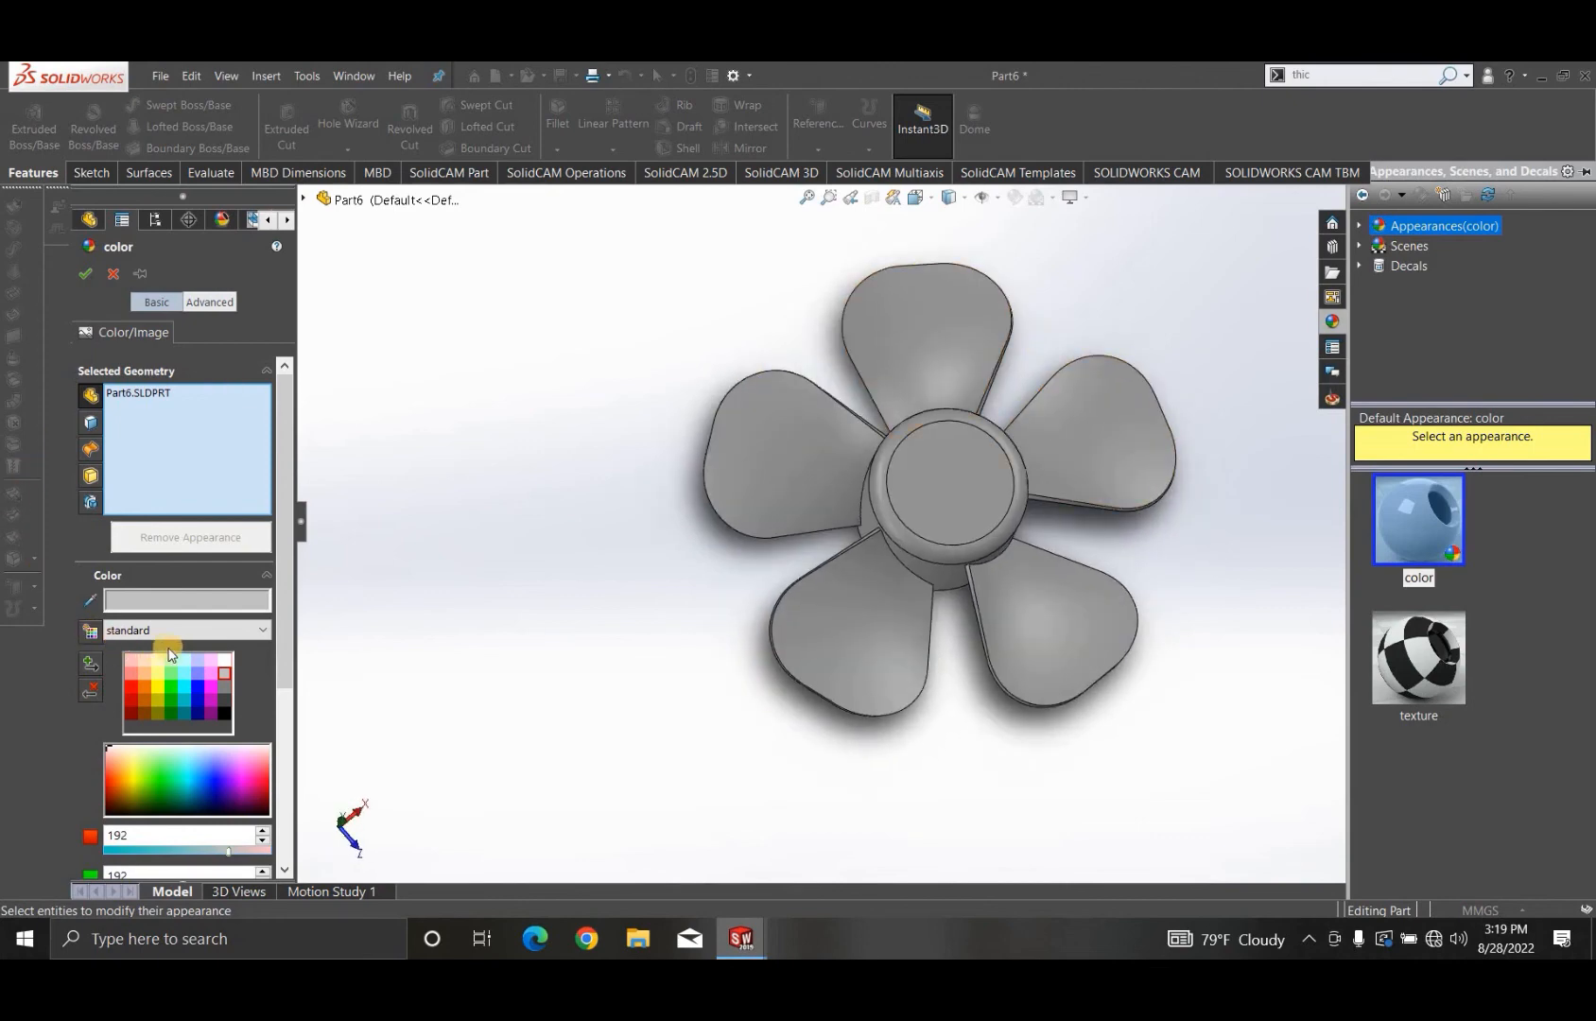
click(226, 661)
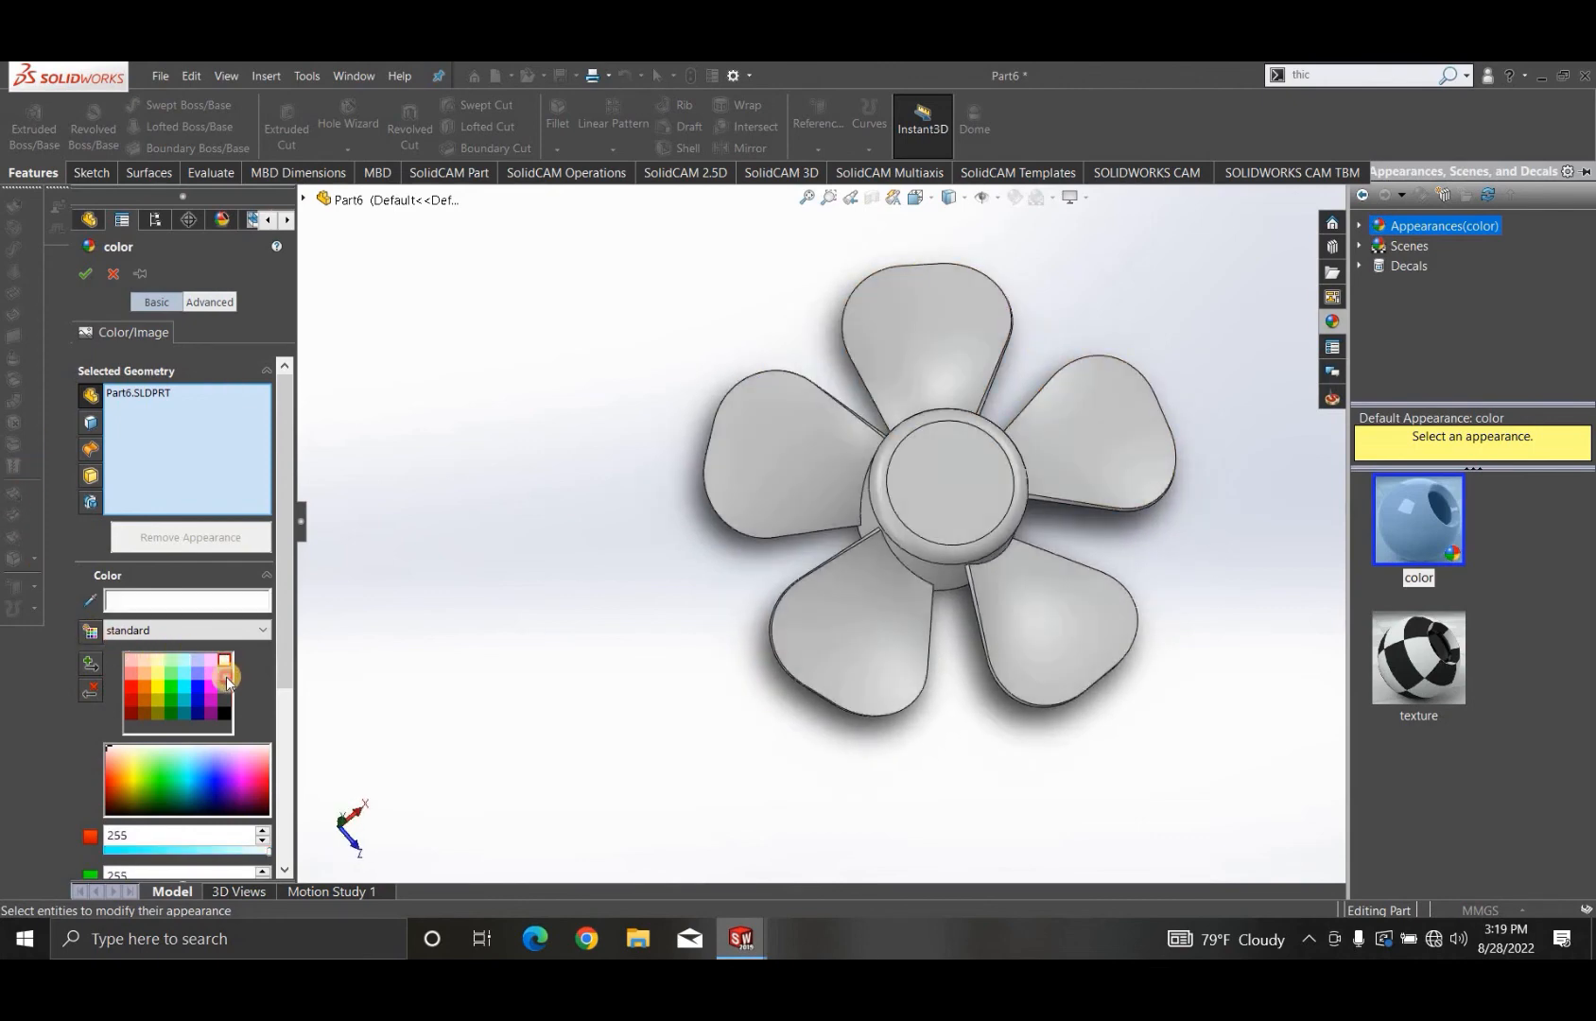
click(225, 685)
middle_drag(1009, 576, 940, 509)
scroll(877, 606, down, 4)
scroll(1017, 445, up, 3)
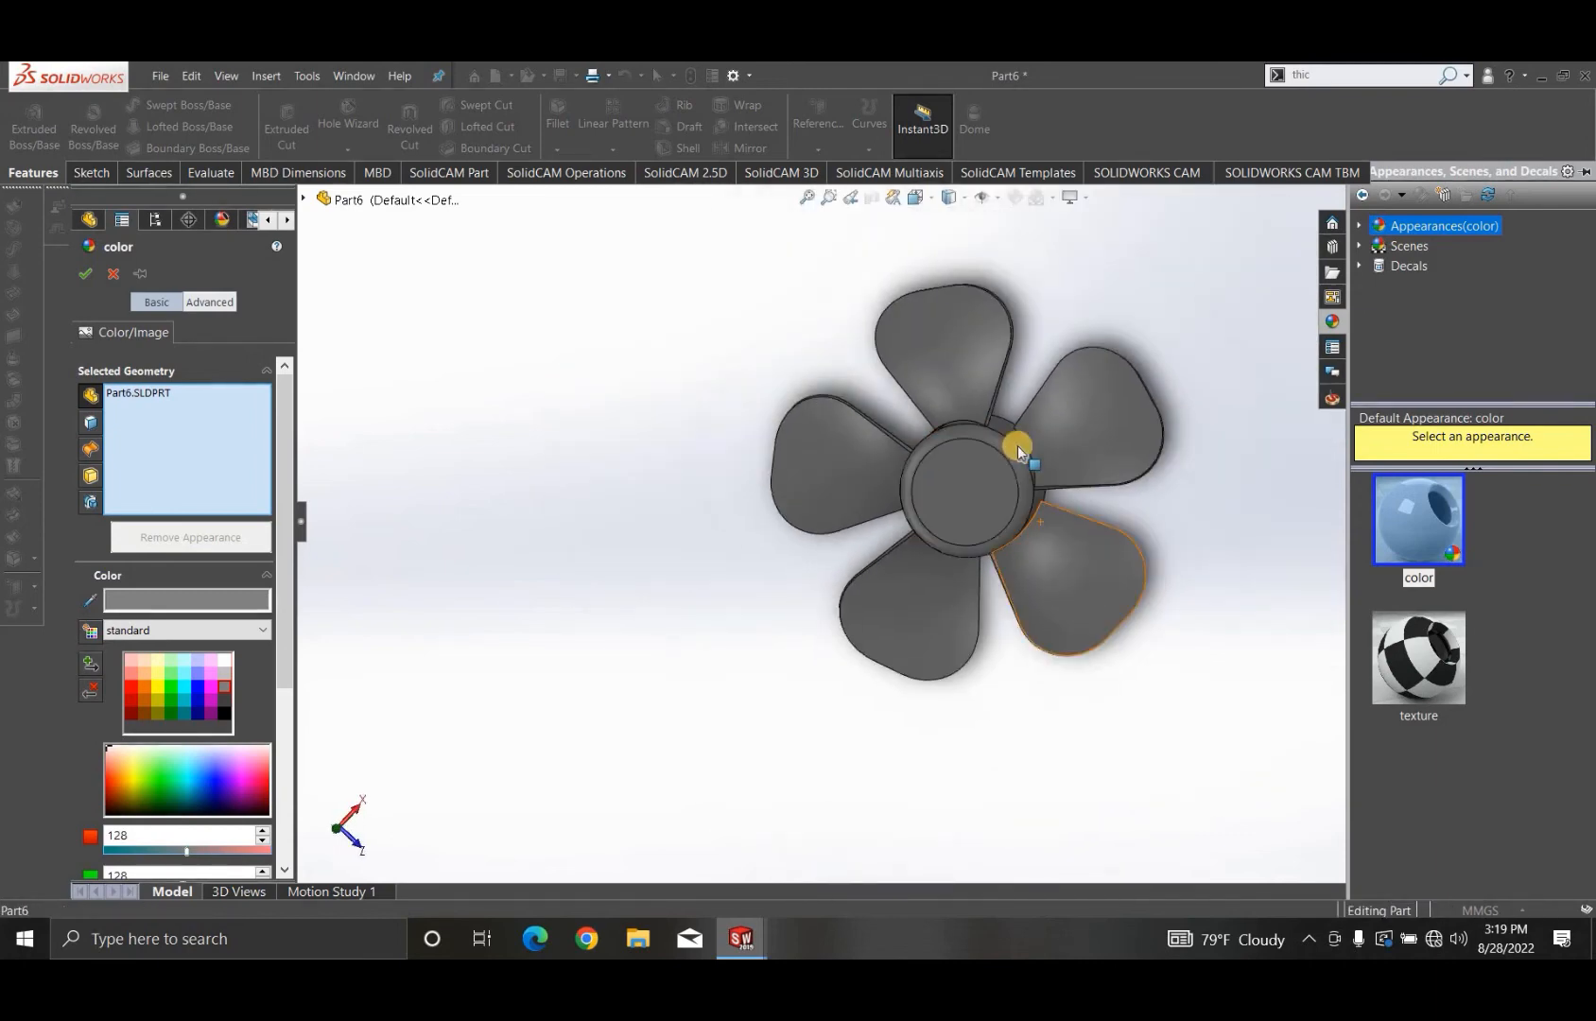
scroll(1004, 559, down, 3)
middle_drag(918, 388, 387, 626)
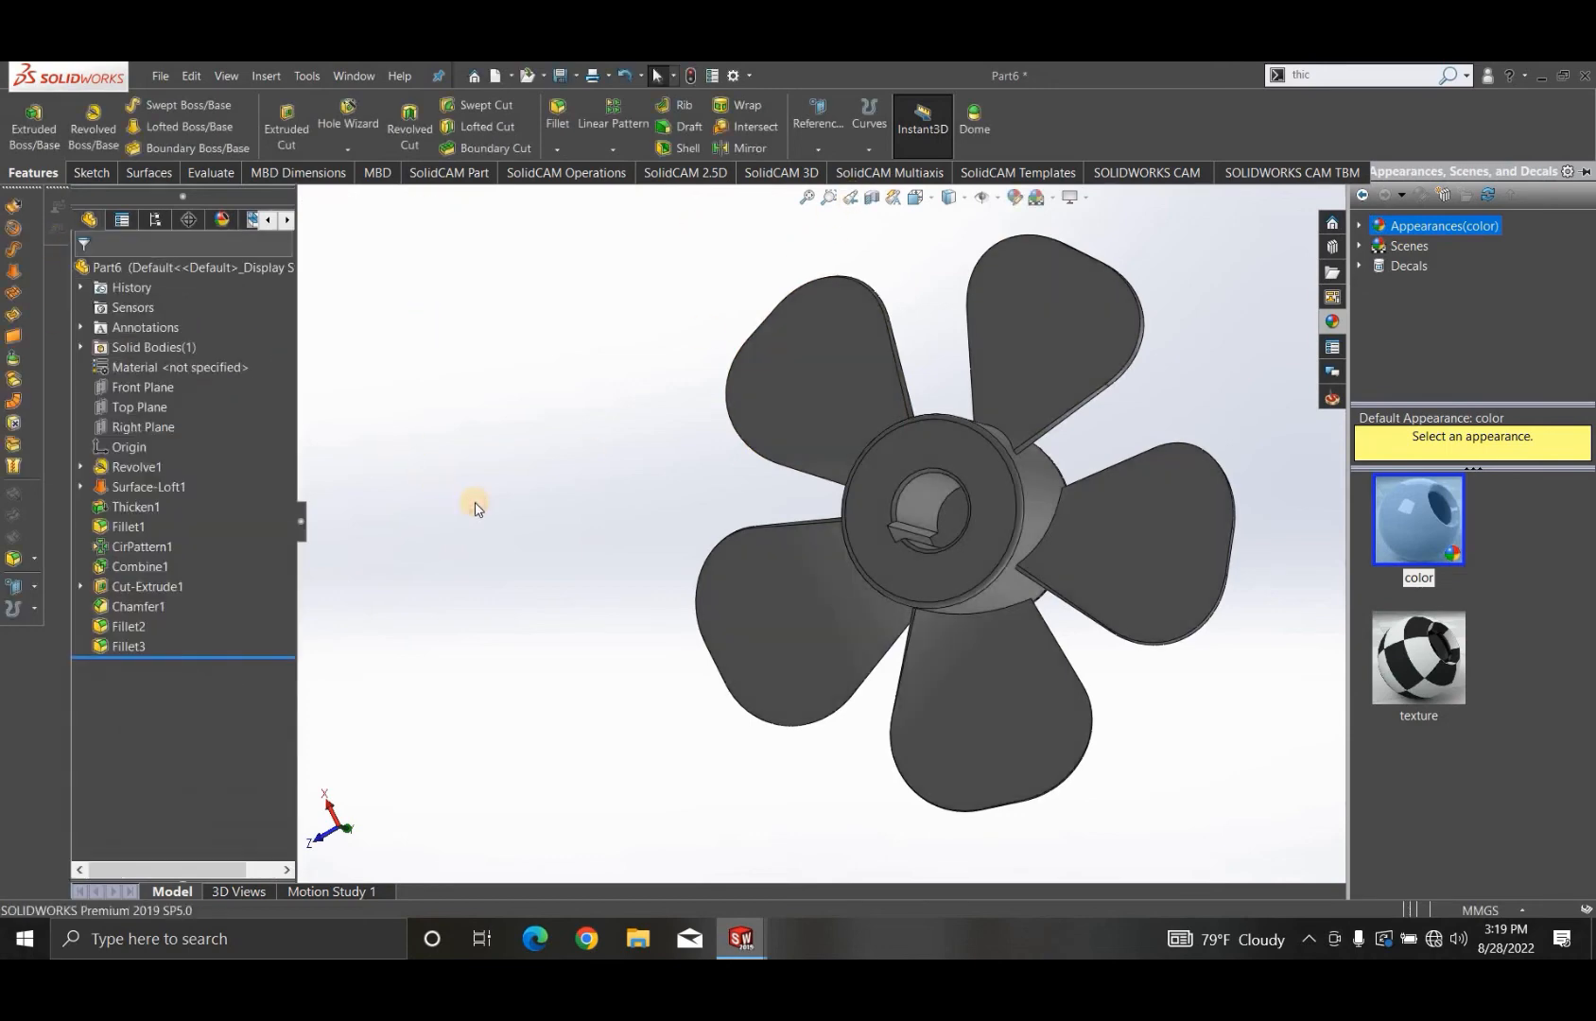
click(476, 509)
- Create a rotate-model animation in Motion Study 1 with a duration of 10 seconds and a start time of 0
middle_drag(989, 600, 323, 885)
click(212, 892)
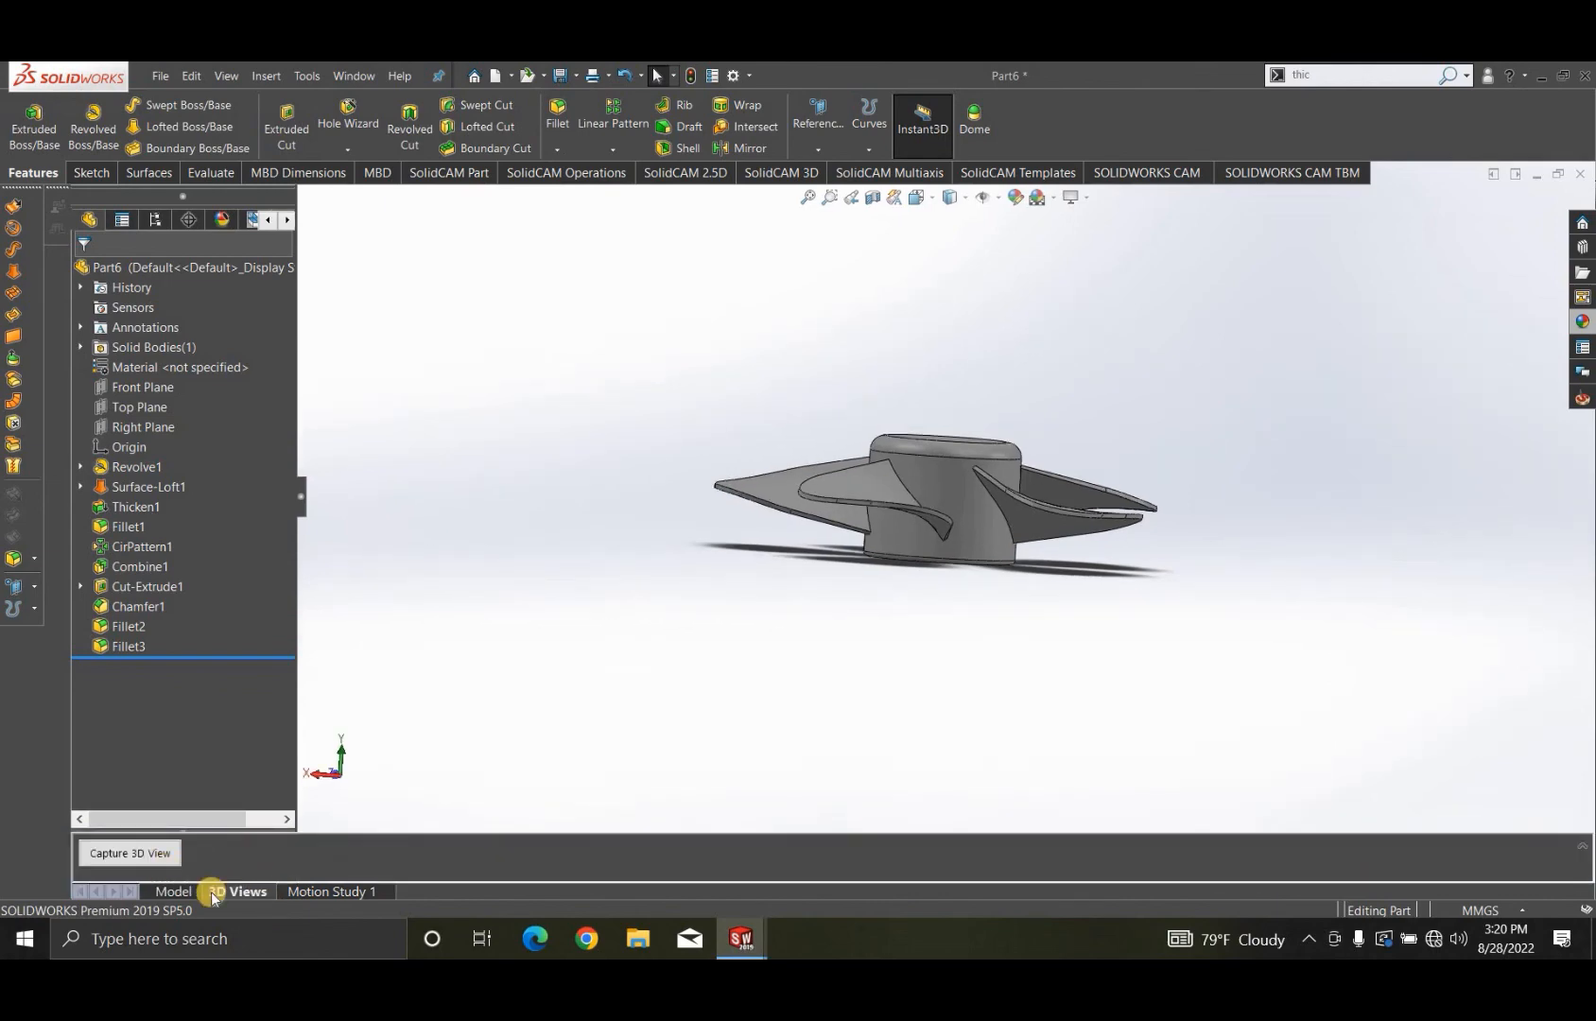
click(321, 892)
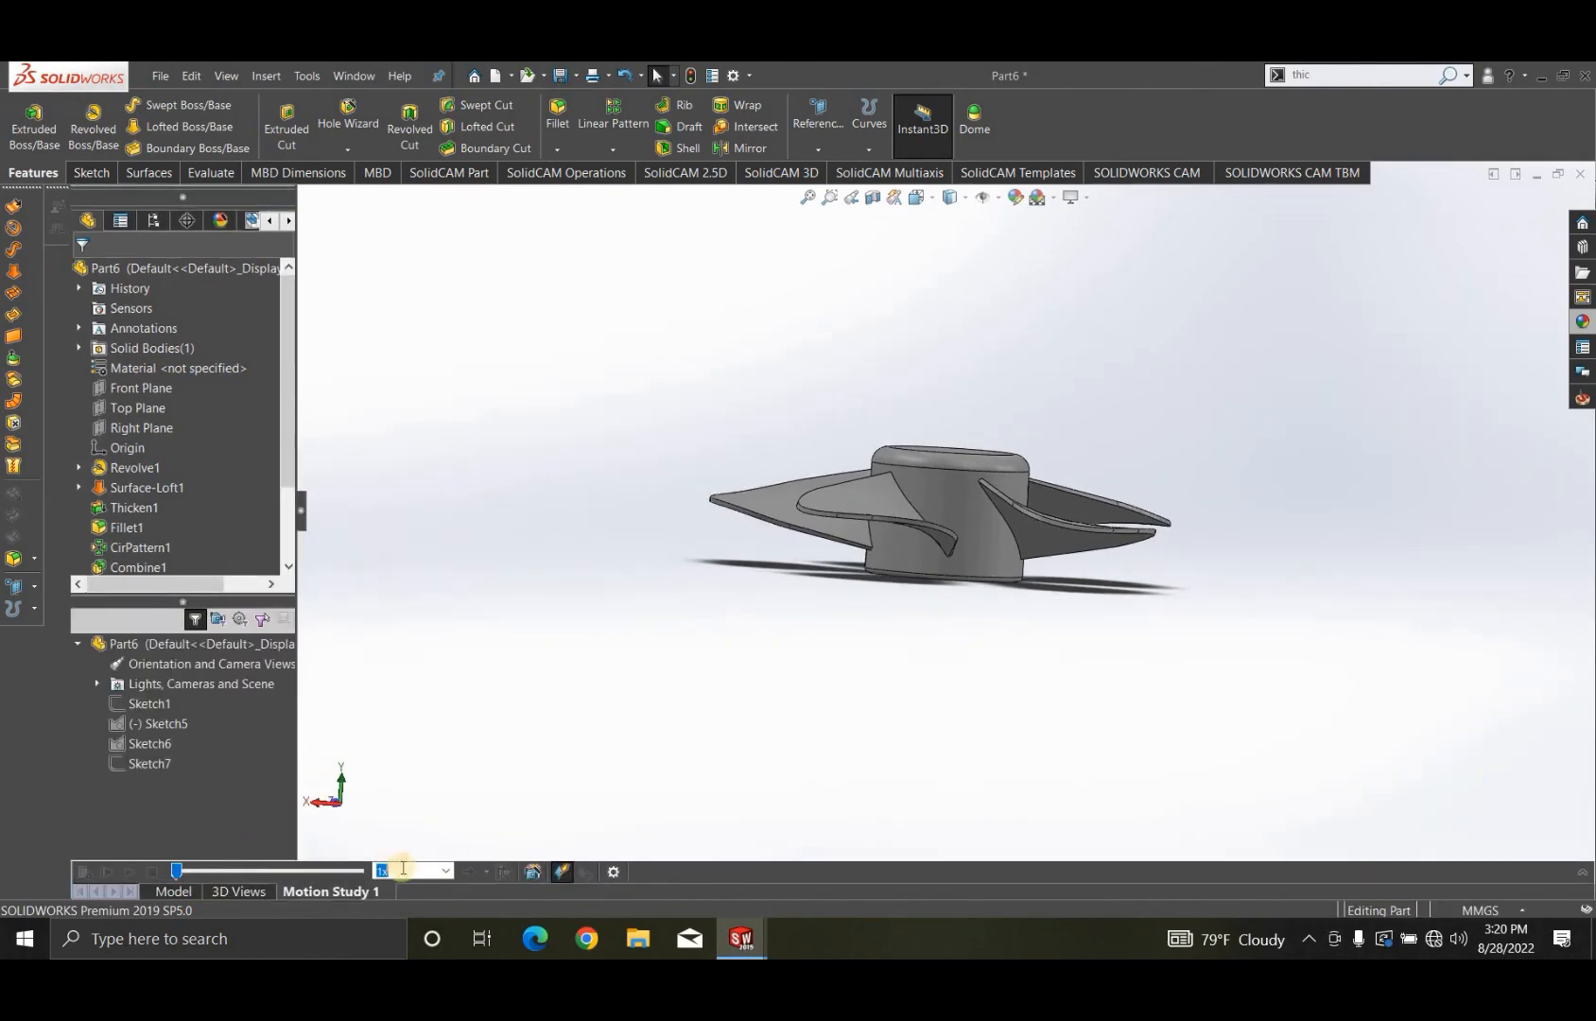
click(545, 872)
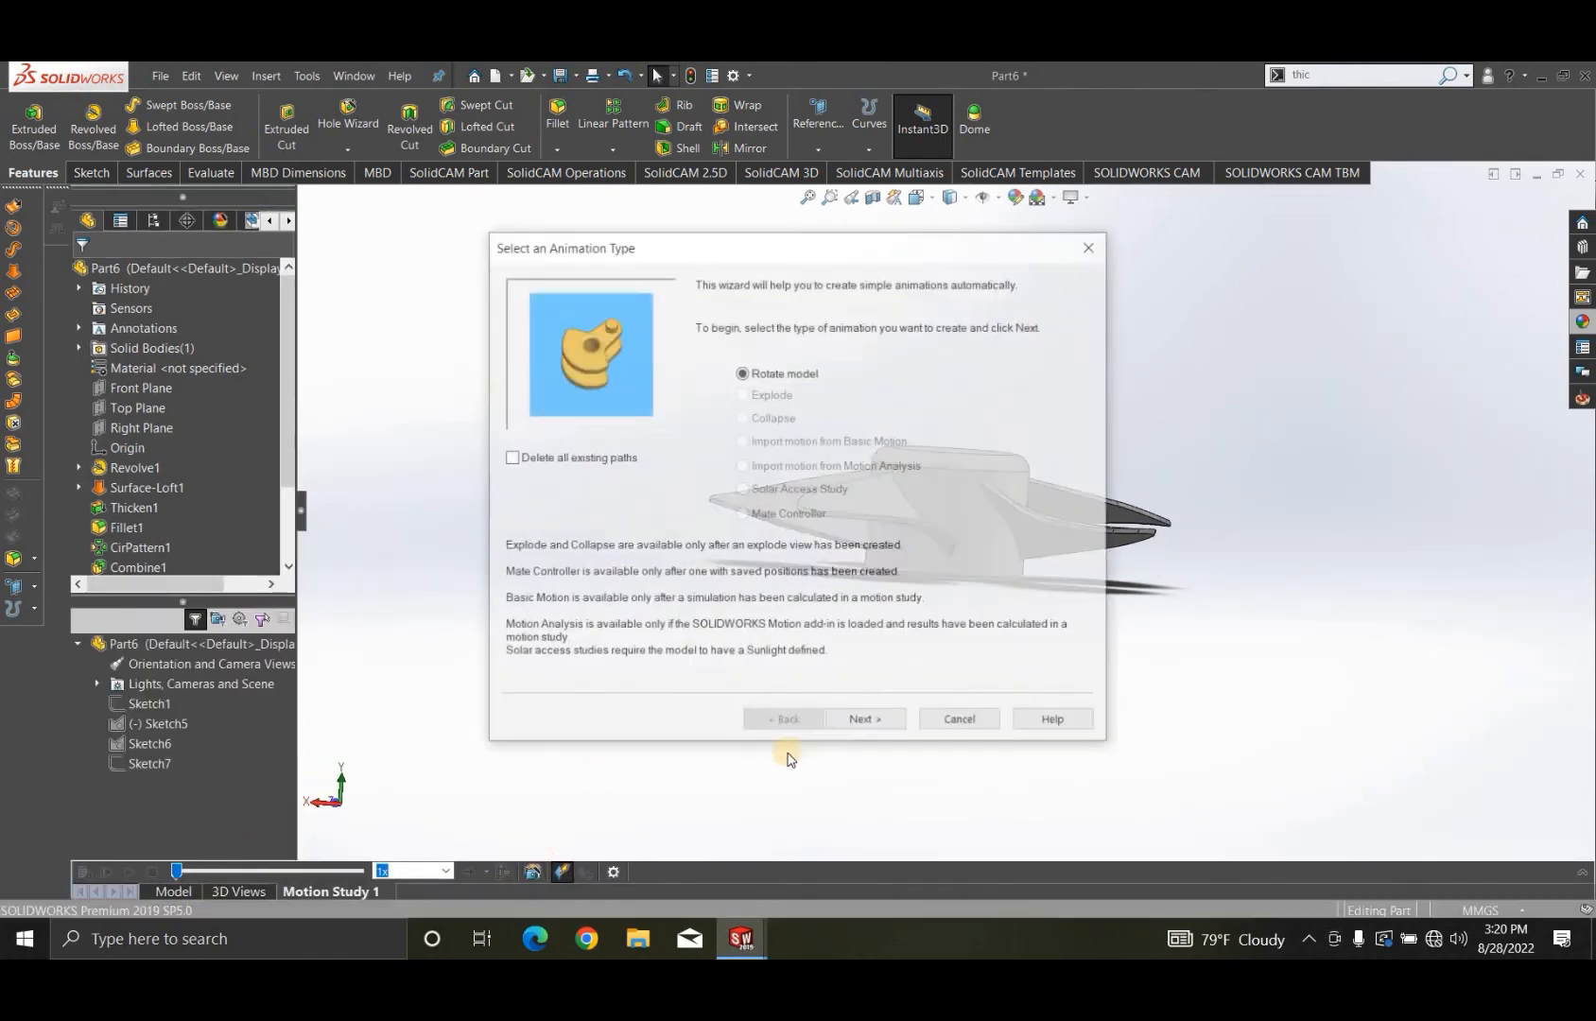
click(867, 721)
click(867, 722)
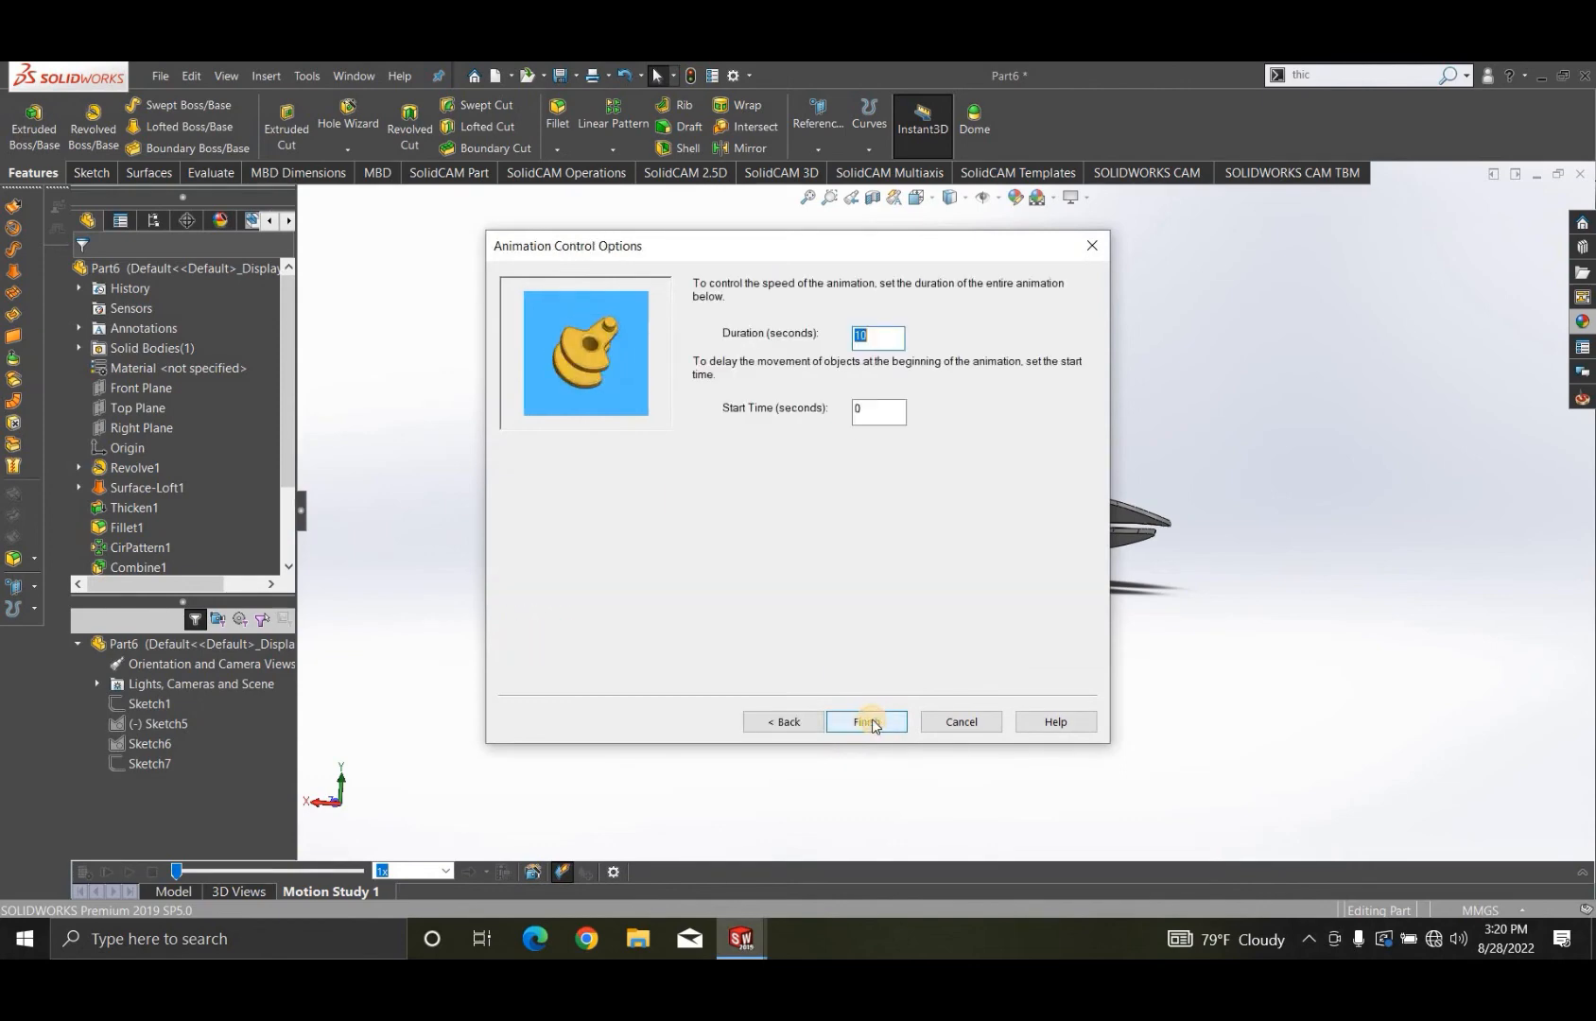
click(867, 721)
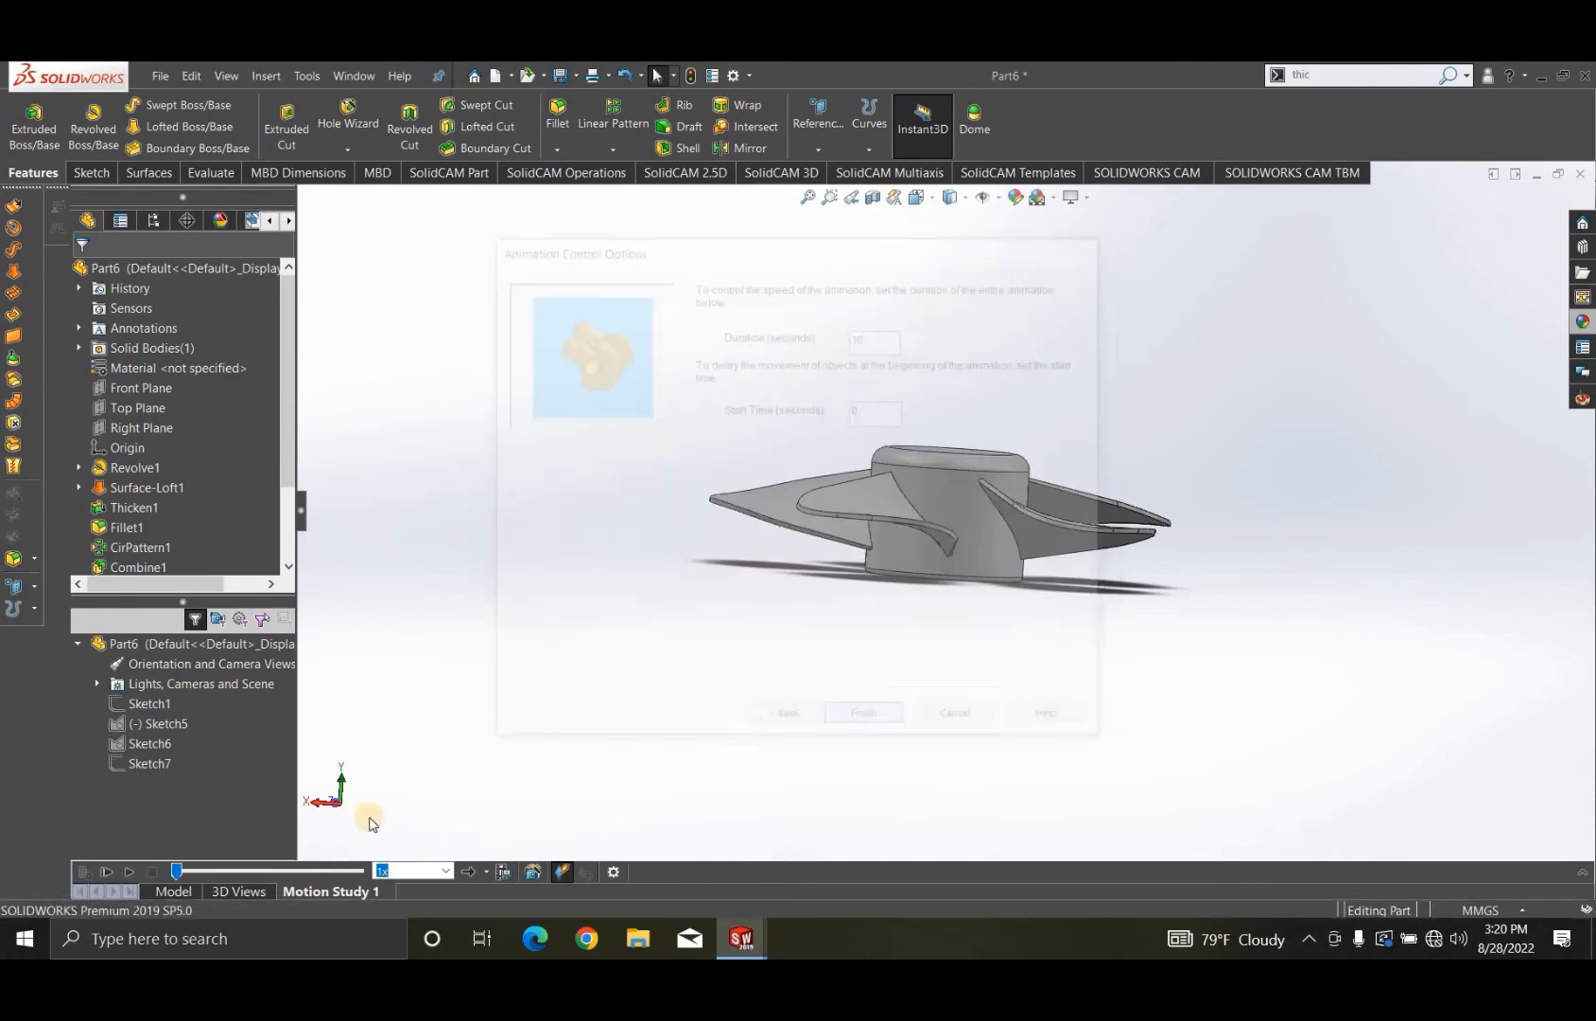
- Play the fan's rotation animation from the start, stop it, and open the option for saving it
click(109, 874)
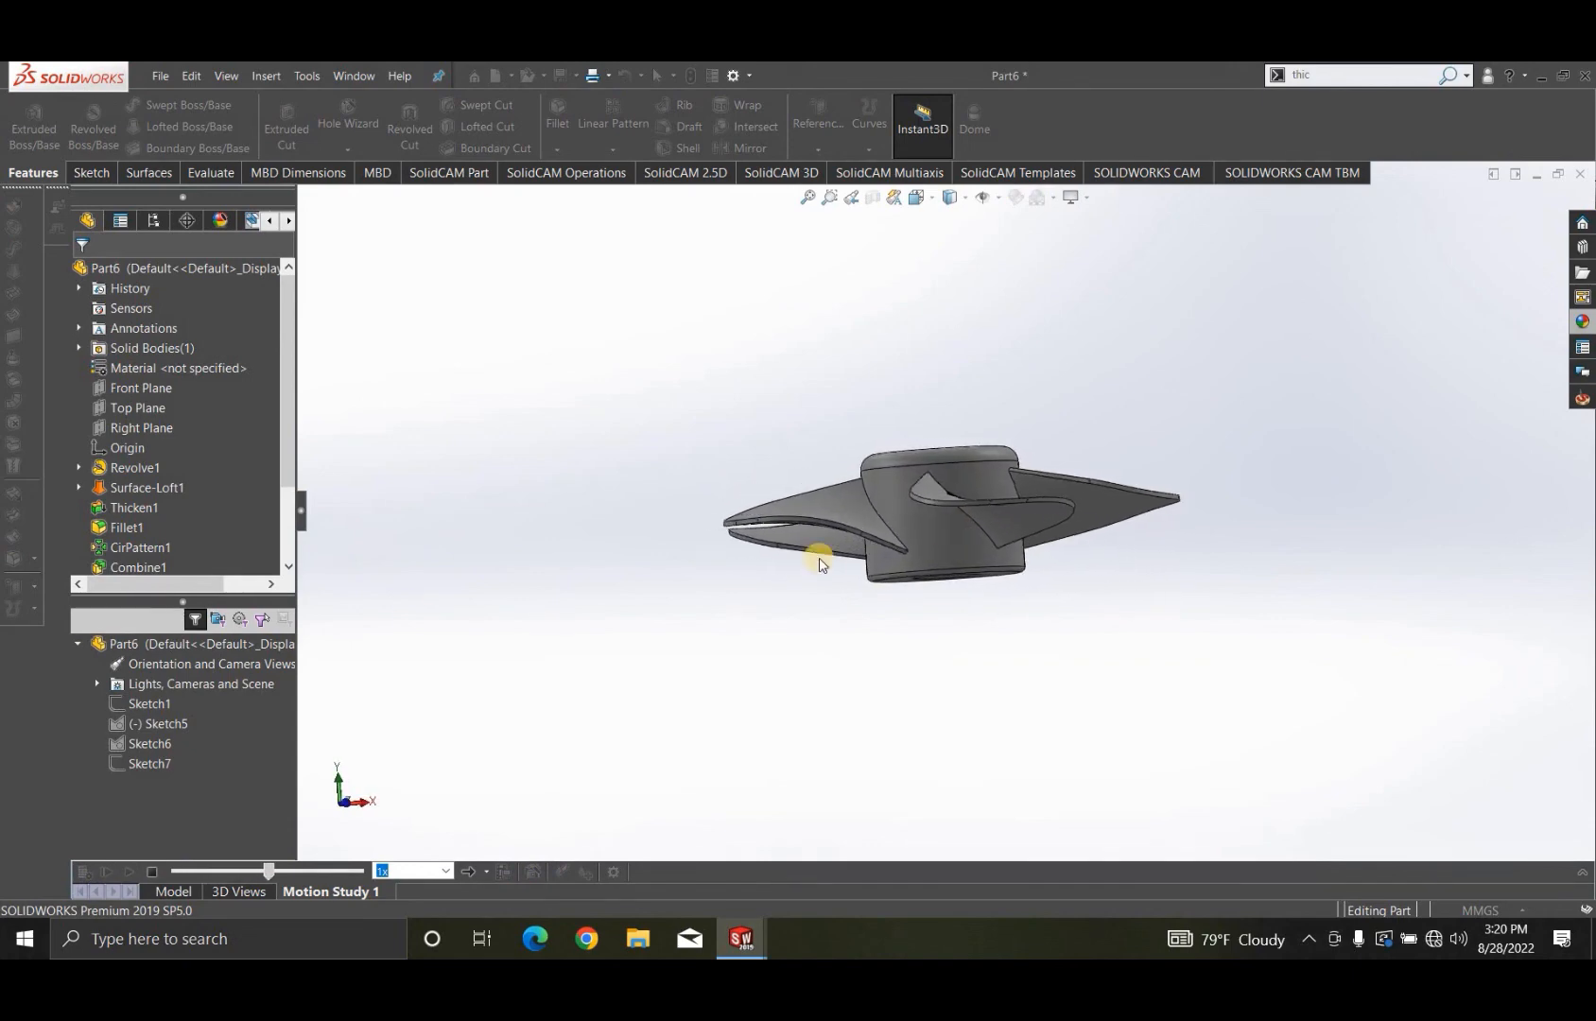
click(151, 872)
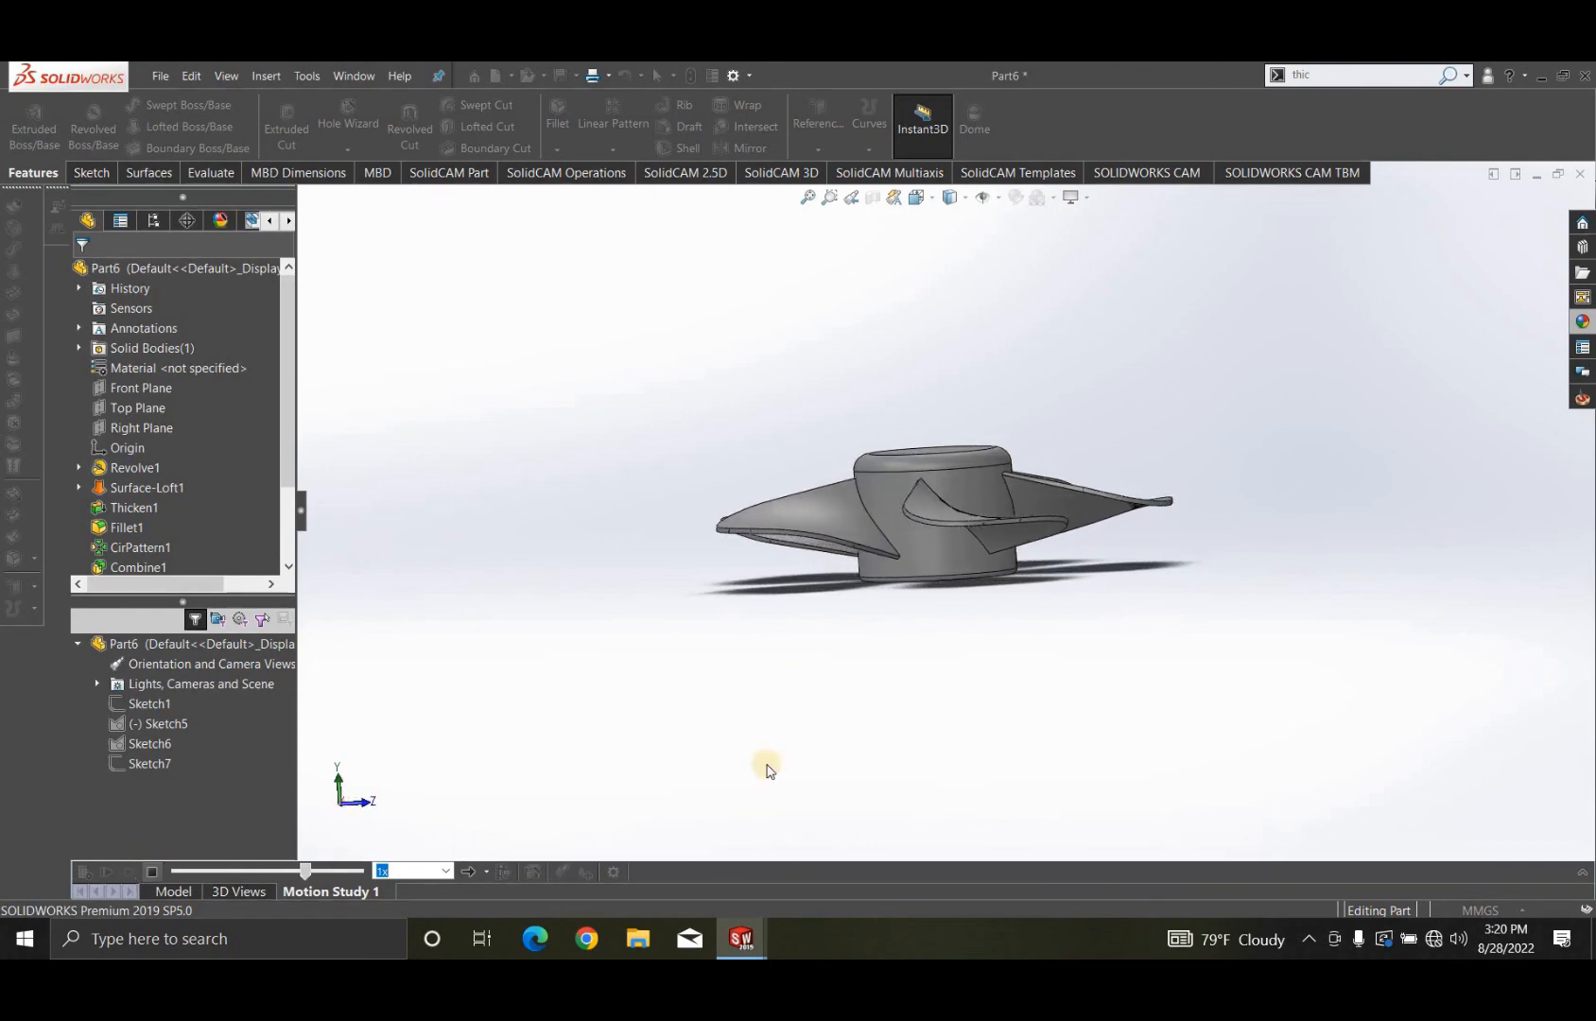
middle_drag(924, 705, 976, 698)
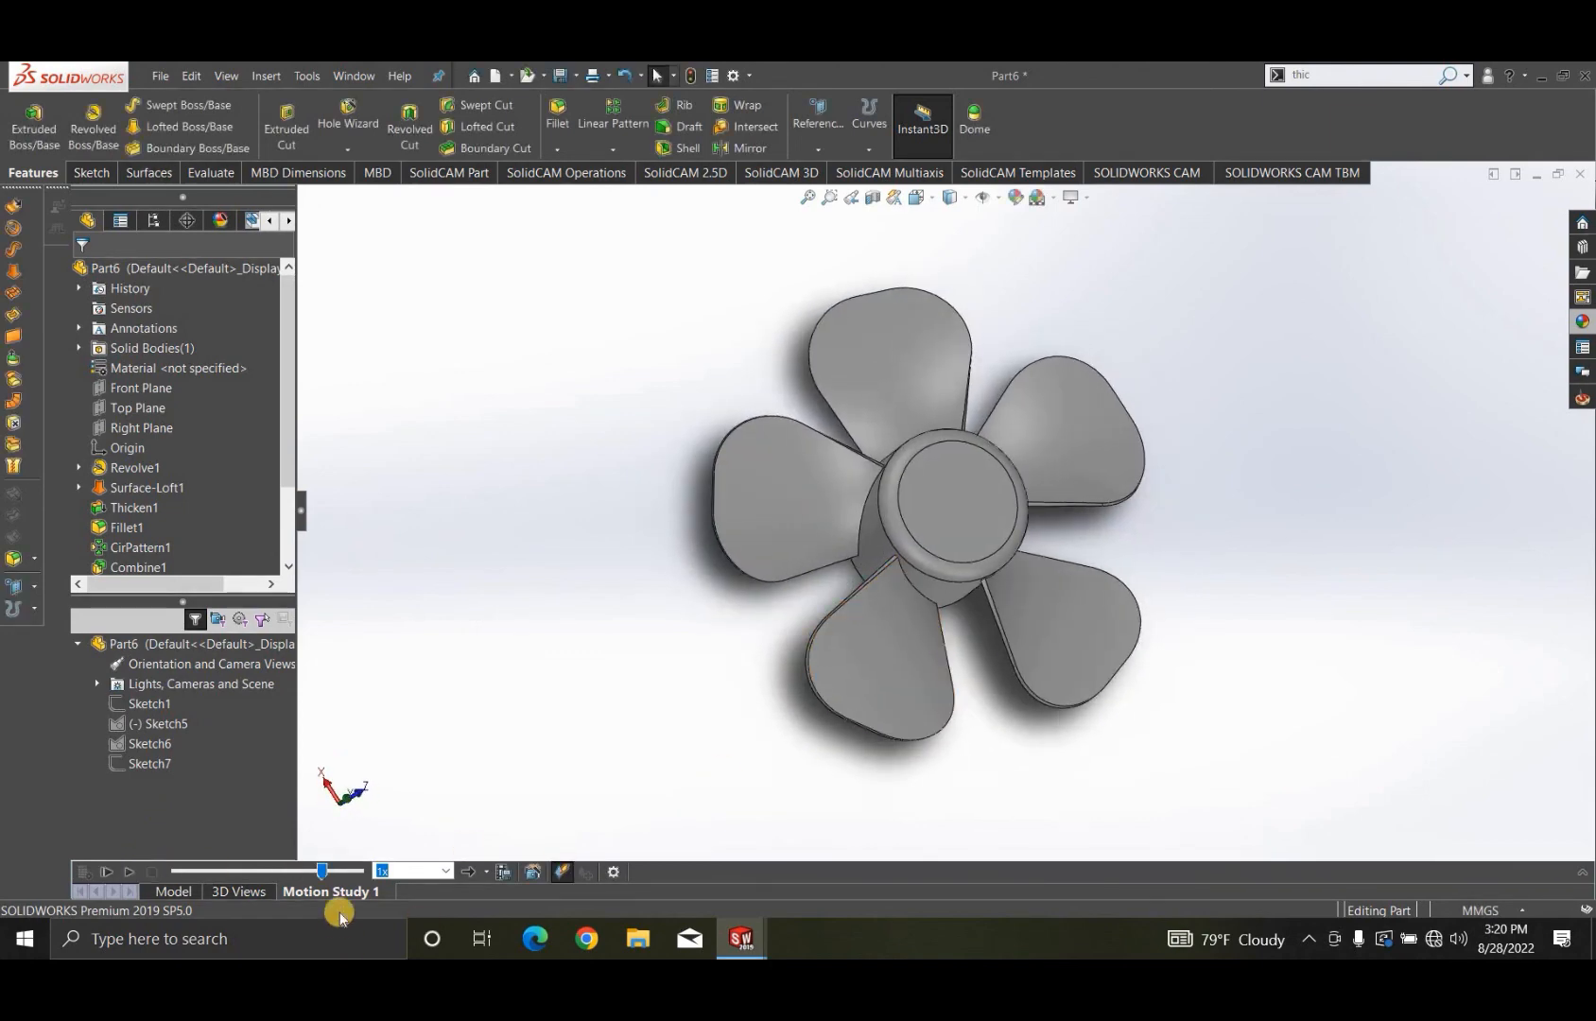
click(506, 870)
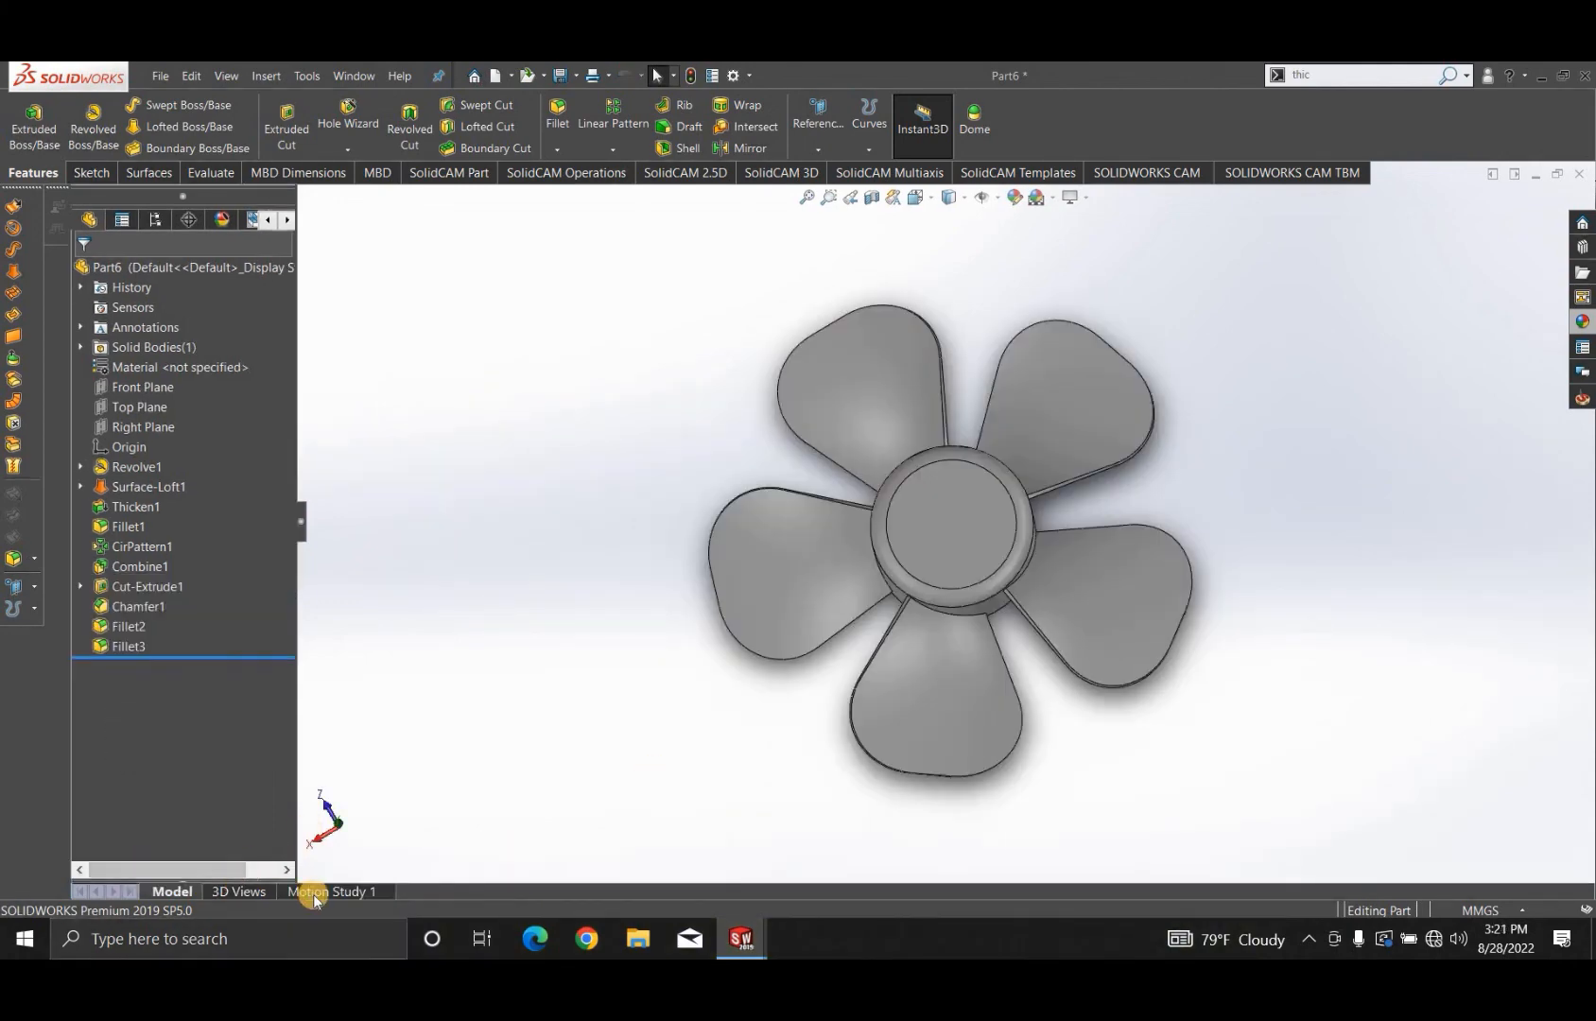
middle_drag(859, 704, 1008, 456)
scroll(962, 533, down, 5)
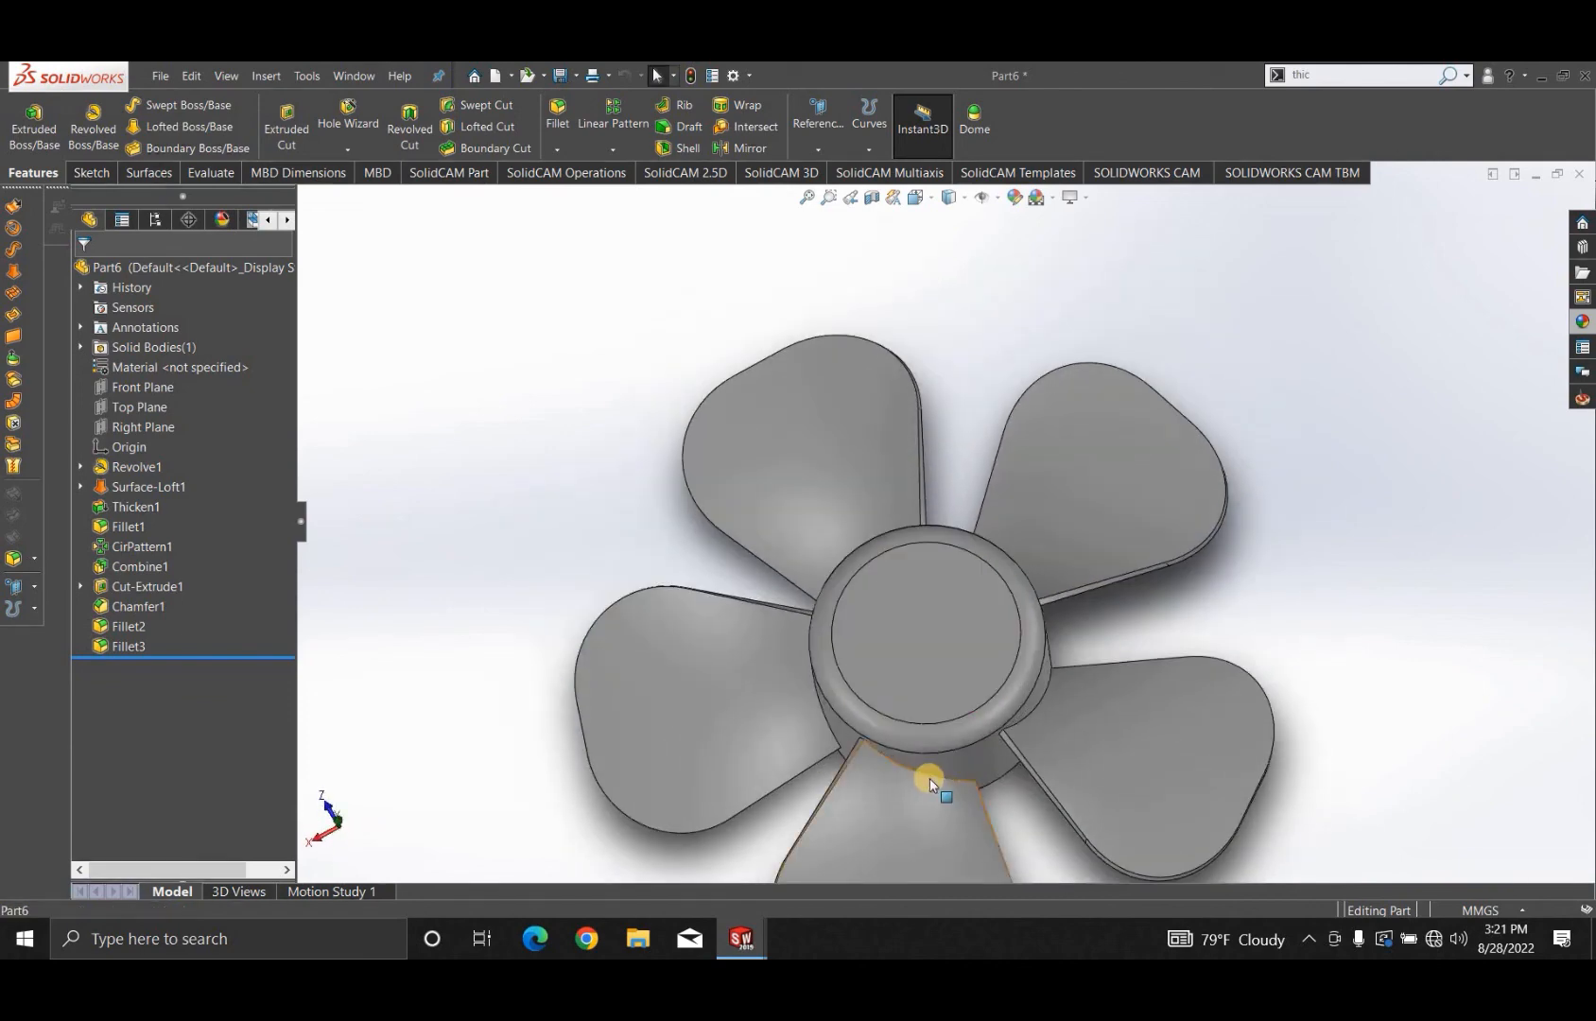
scroll(928, 778, up, 3)
middle_drag(1011, 751, 882, 669)
scroll(899, 837, up, 2)
scroll(896, 657, down, 2)
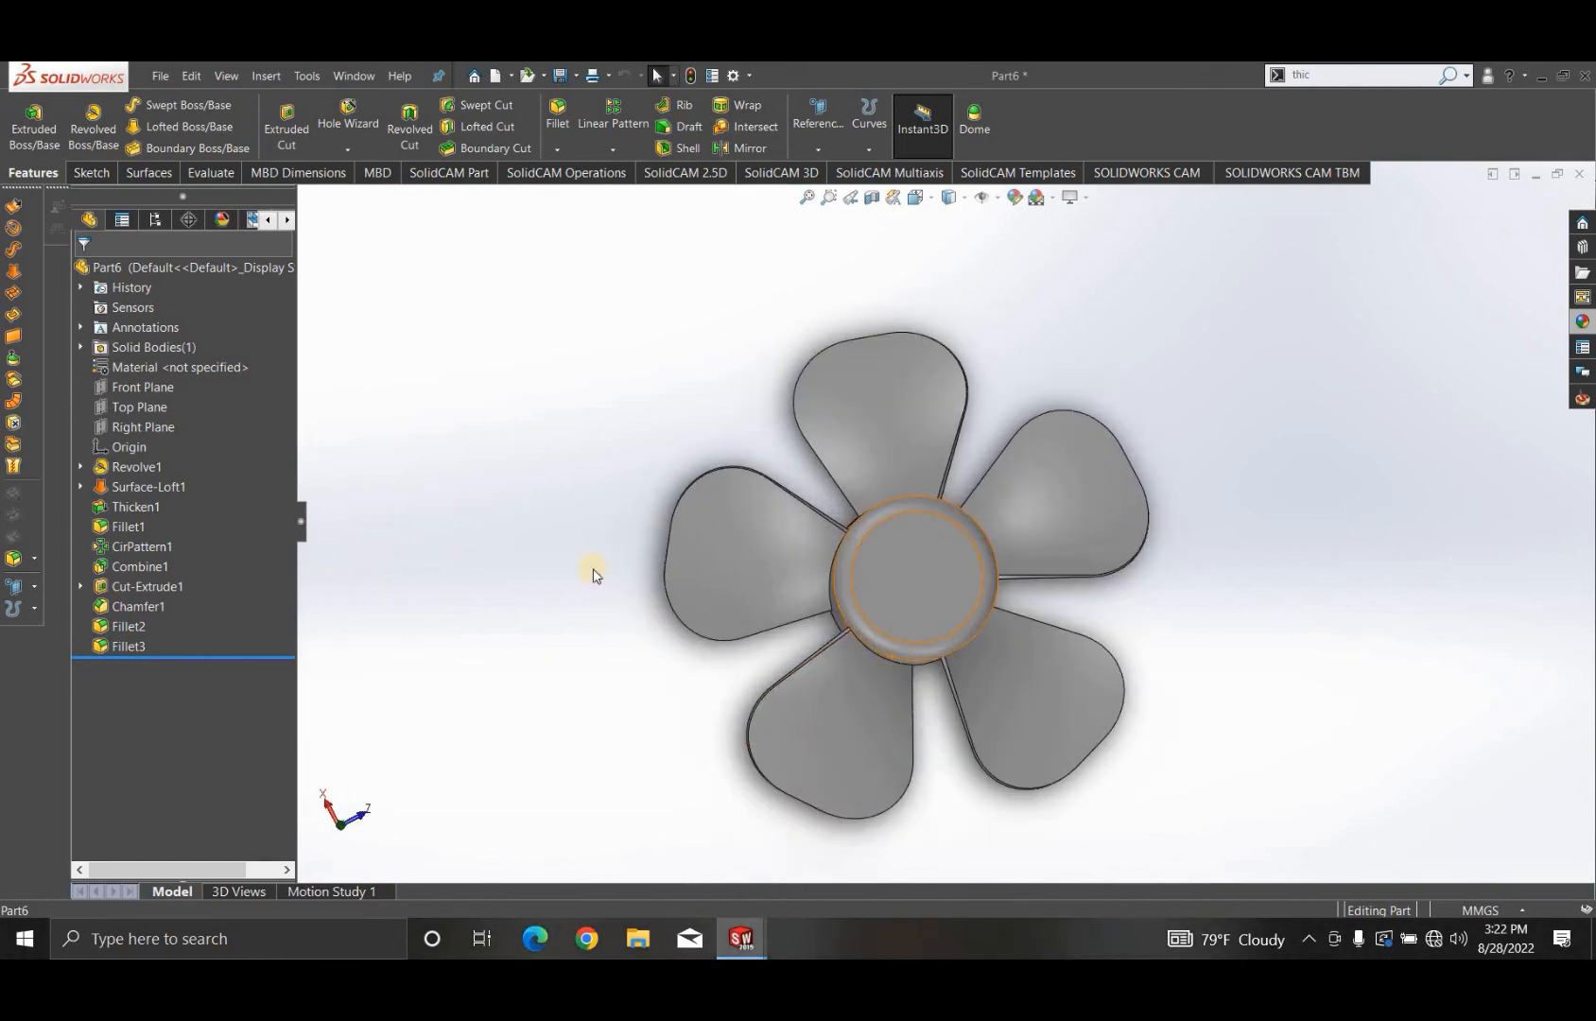